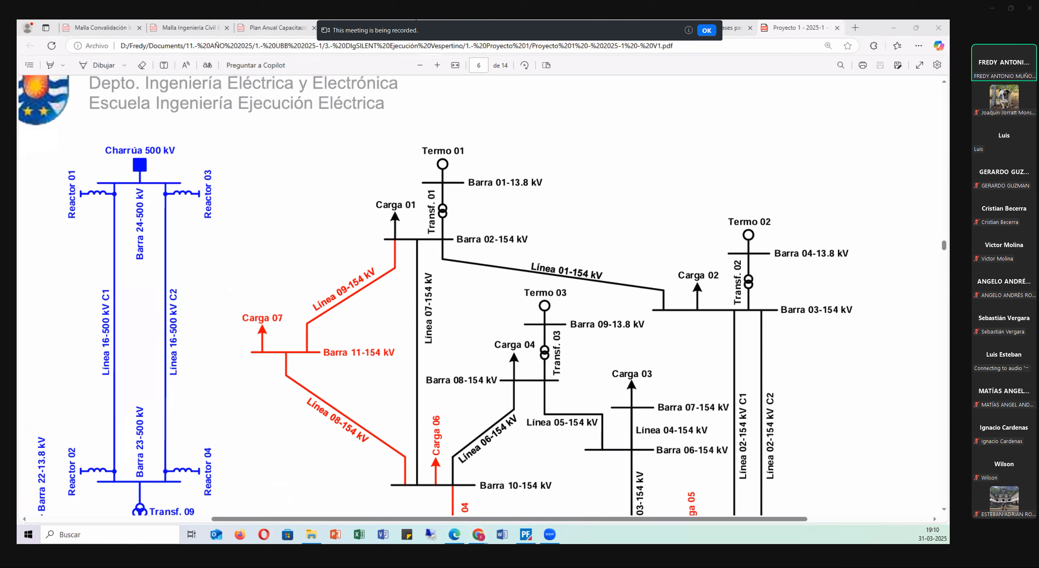
# Switch to the Moodle course in the browser and download and open the "Proyecto 1 IEE (29-03-25)" database from the PROYECTO 1 section.
pyautogui.hotkey('alt', 'Tab')
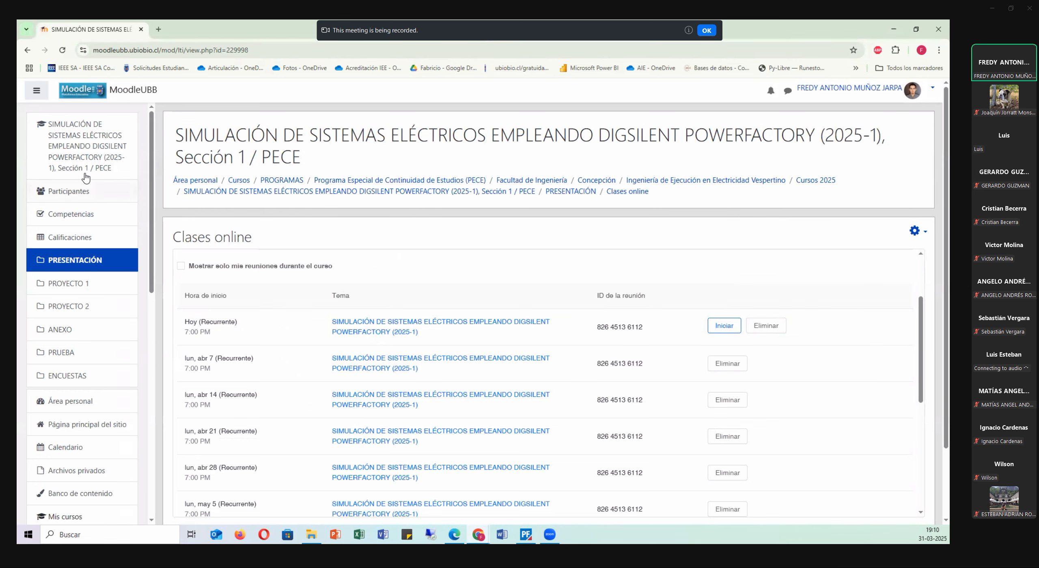
pyautogui.click(102, 147)
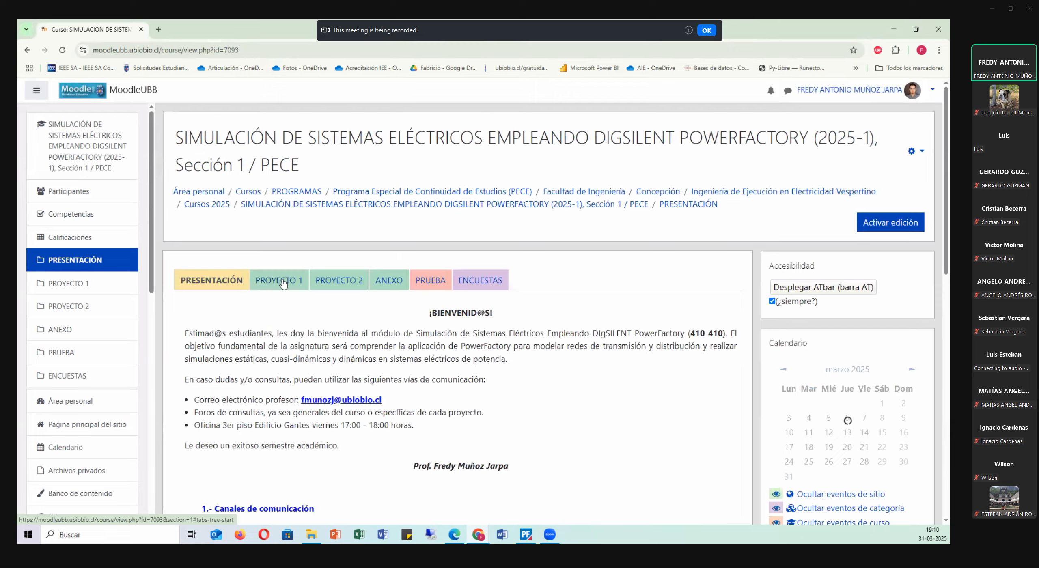
pyautogui.click(283, 281)
pyautogui.scroll(-8, 442, 298)
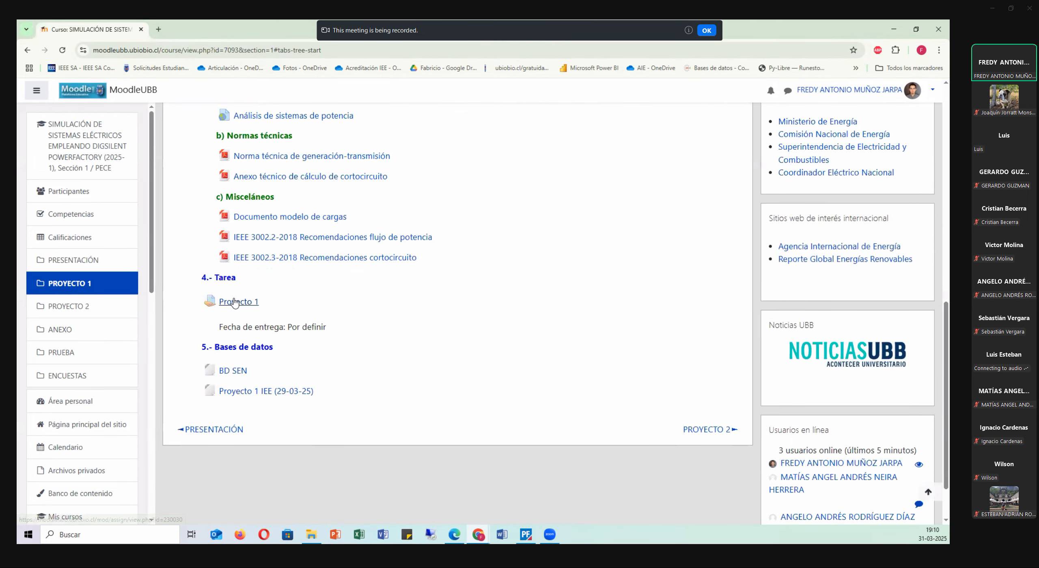
pyautogui.click(255, 393)
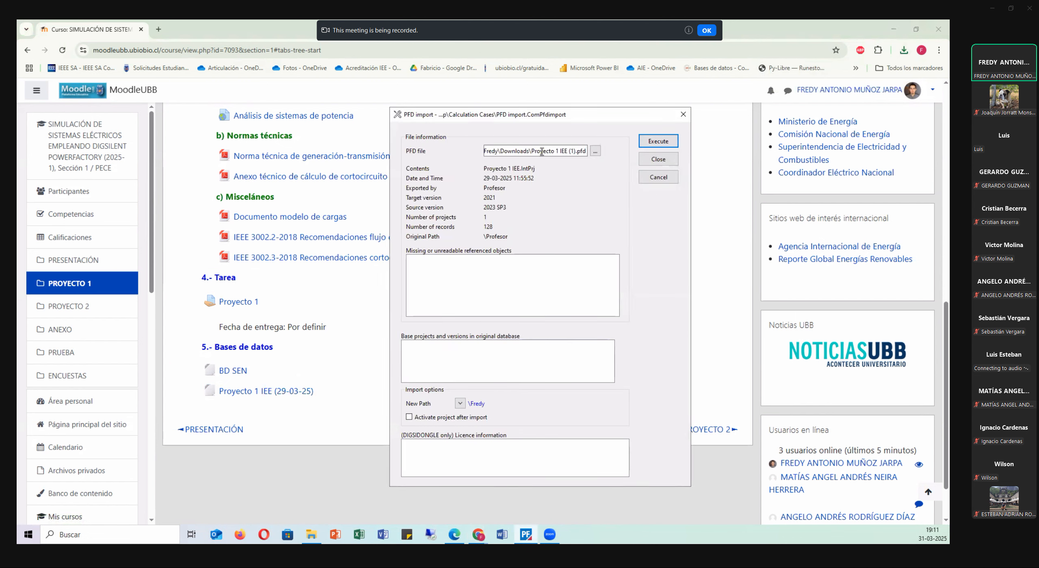
# Import the Proyecto 1 IEE (1).pfd file into PowerFactory with the project activated after import.
pyautogui.moveTo(546, 121); pyautogui.dragTo(544, 107)
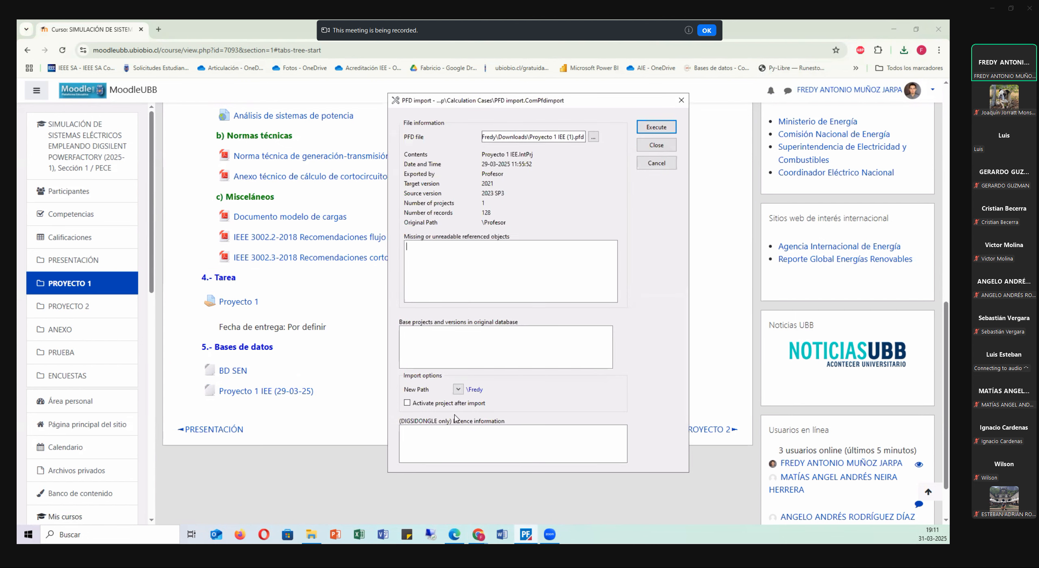
pyautogui.click(406, 403)
pyautogui.click(654, 128)
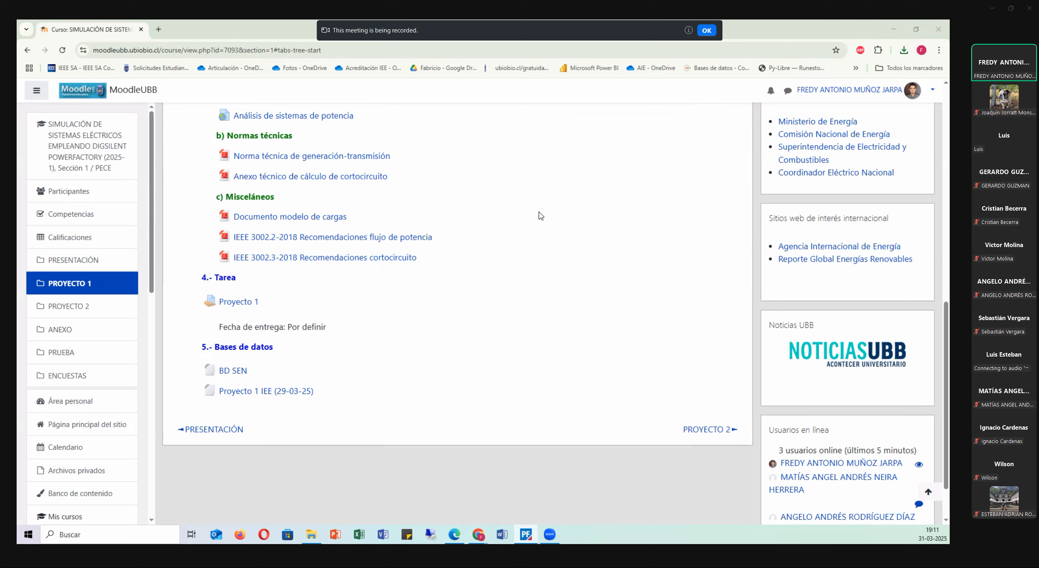
# Compare the imported Red Primaria diagram with the single-line diagram in the Proyecto 1 PDF, returning to PowerFactory.
pyautogui.scroll(-5, 544, 237)
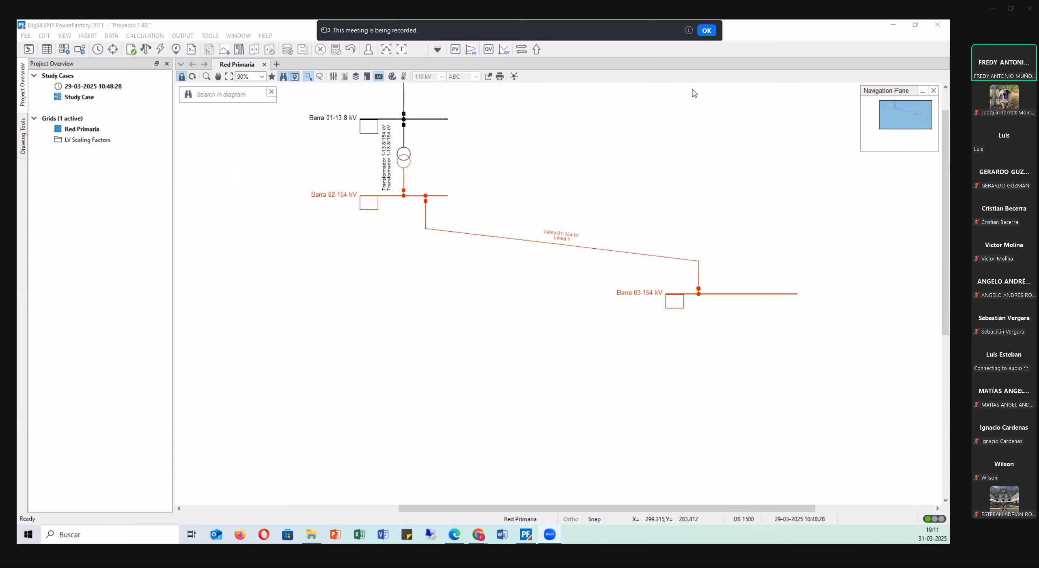
pyautogui.scroll(1, 532, 284)
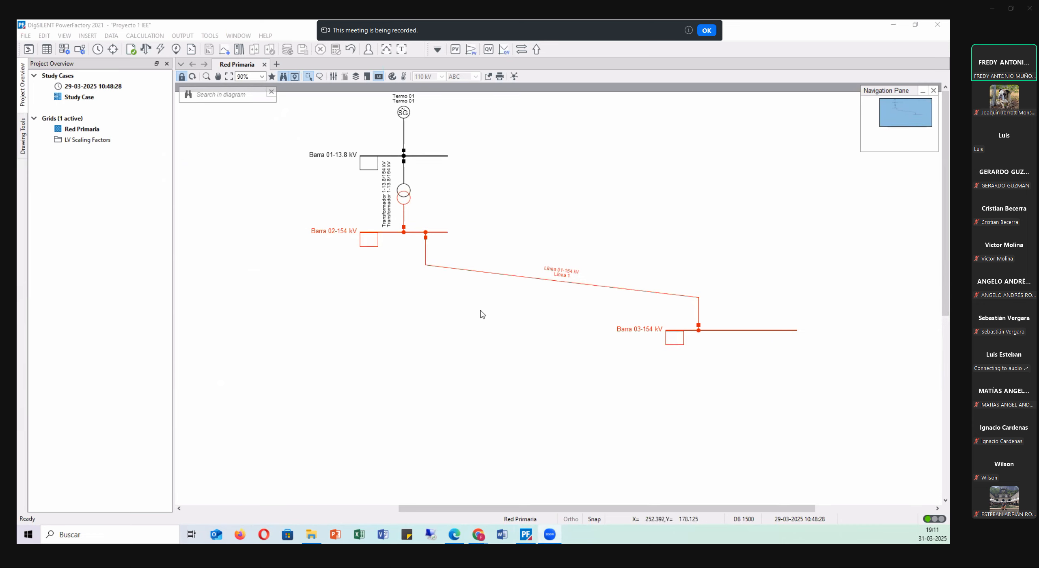
pyautogui.click(454, 535)
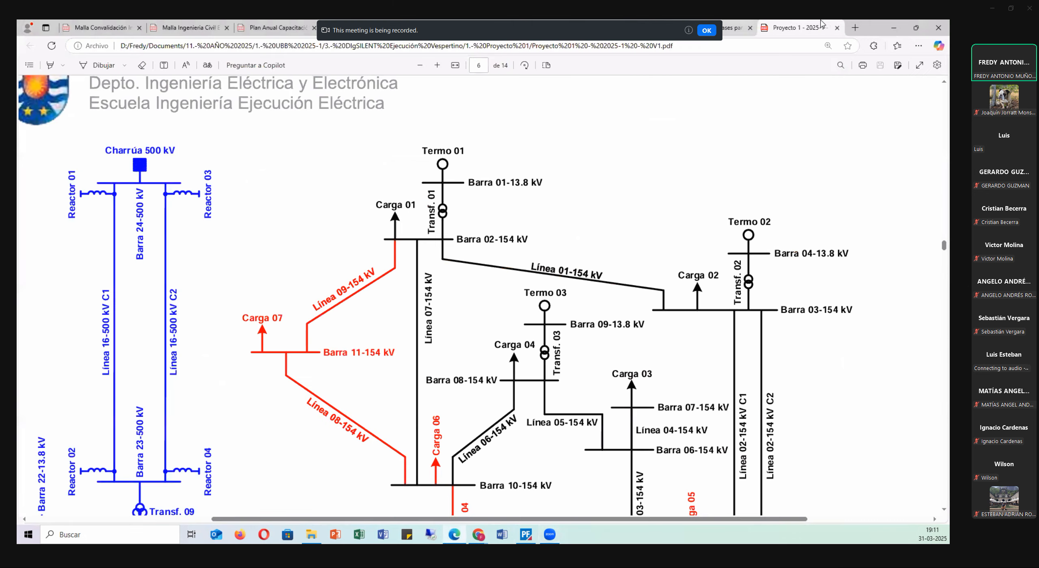
pyautogui.click(894, 28)
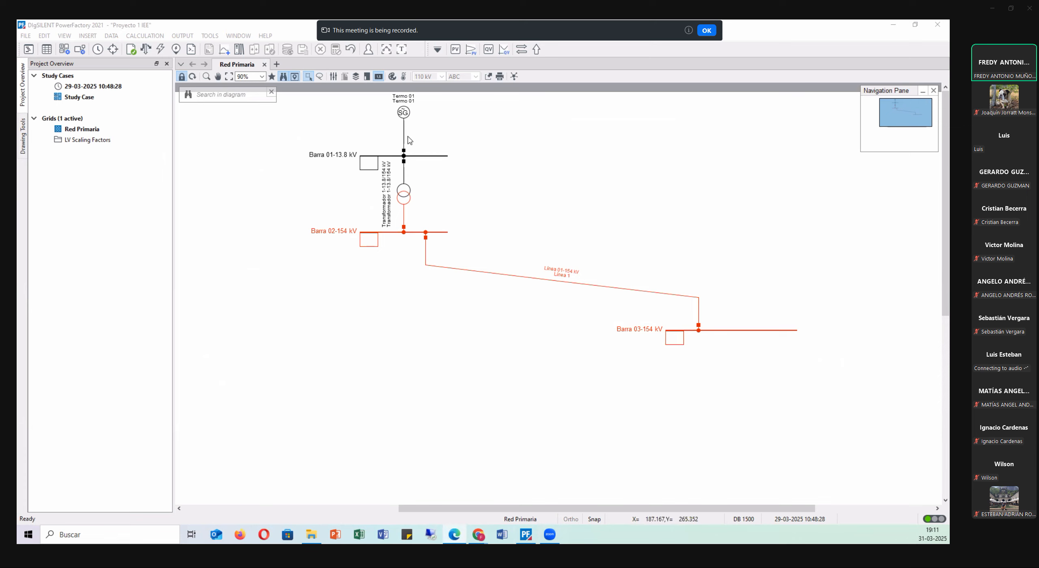
# Review the Termo 01 generator type's rated apparent power, voltage, power factor and load-flow reactive power limits.
pyautogui.doubleClick(404, 116)
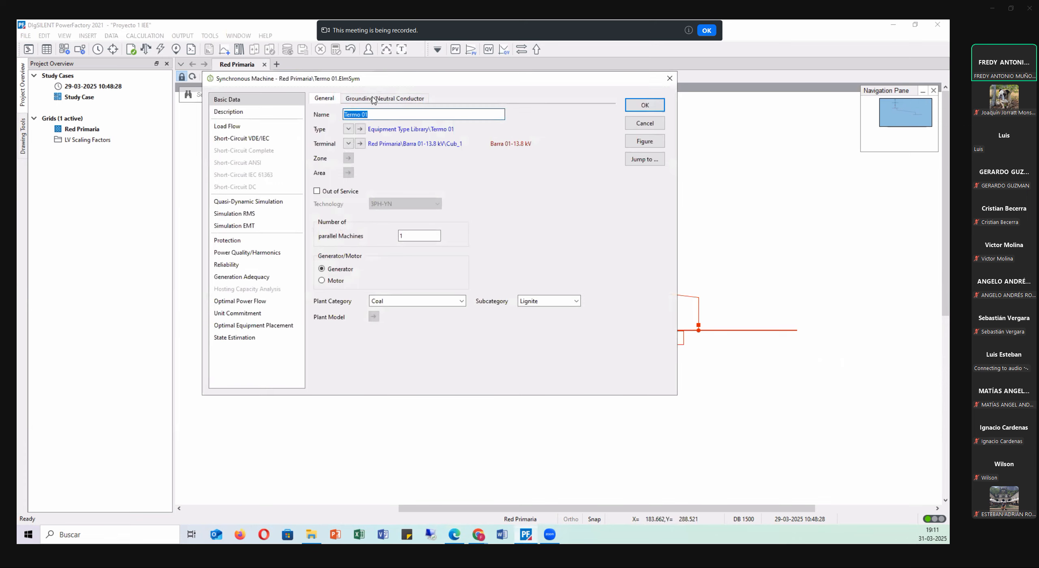
pyautogui.moveTo(394, 78); pyautogui.dragTo(425, 155)
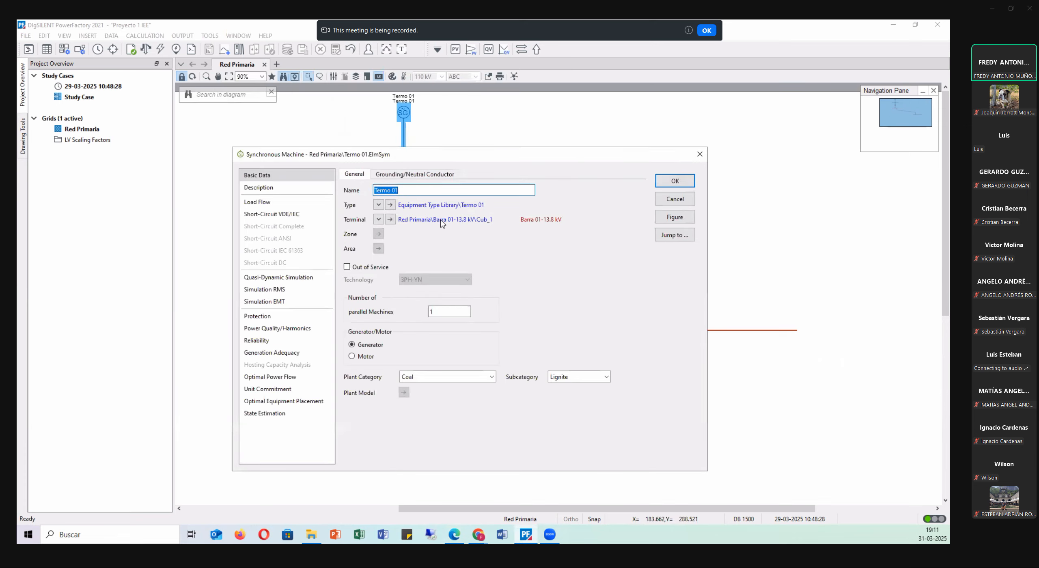
pyautogui.click(391, 206)
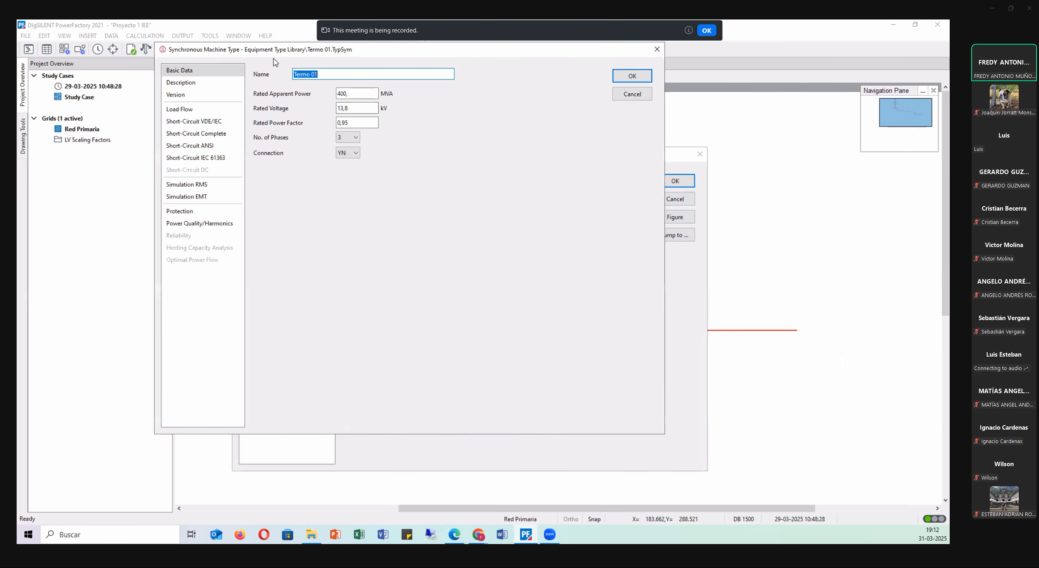
pyautogui.moveTo(274, 50); pyautogui.dragTo(392, 228)
pyautogui.doubleClick(461, 272)
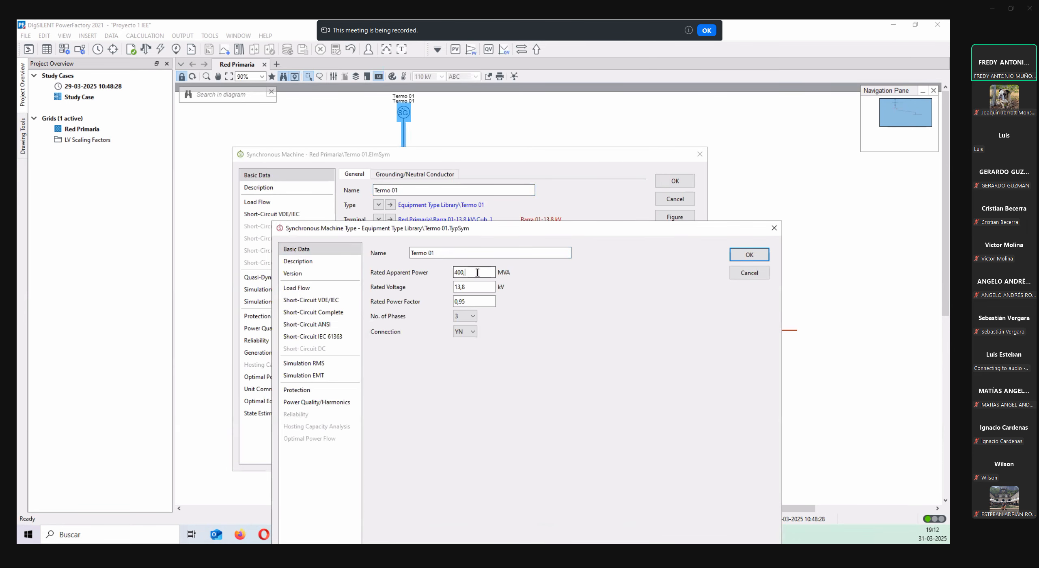
pyautogui.doubleClick(454, 288)
pyautogui.doubleClick(459, 301)
pyautogui.click(305, 289)
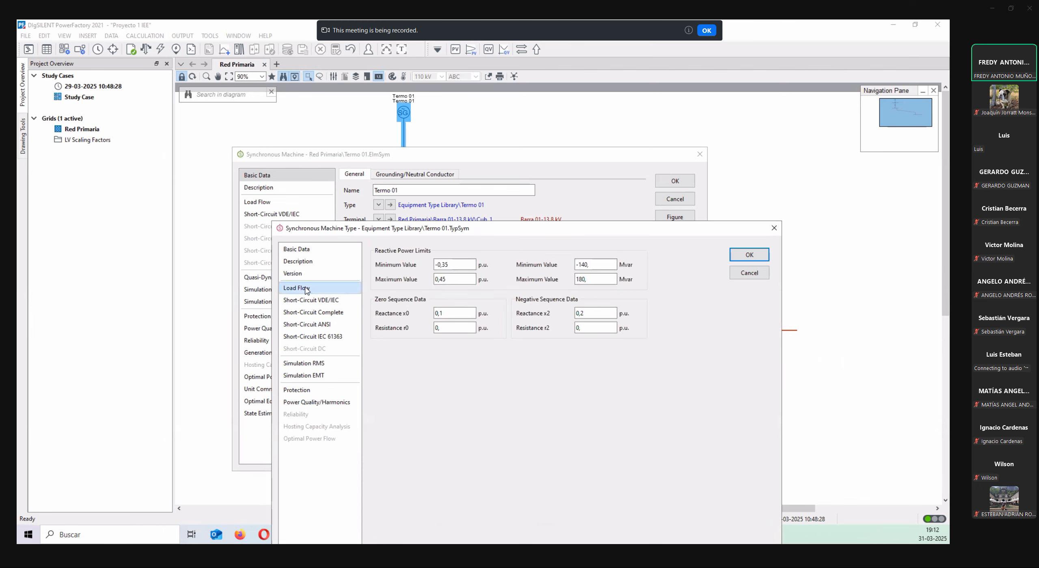
pyautogui.moveTo(468, 266); pyautogui.dragTo(413, 281)
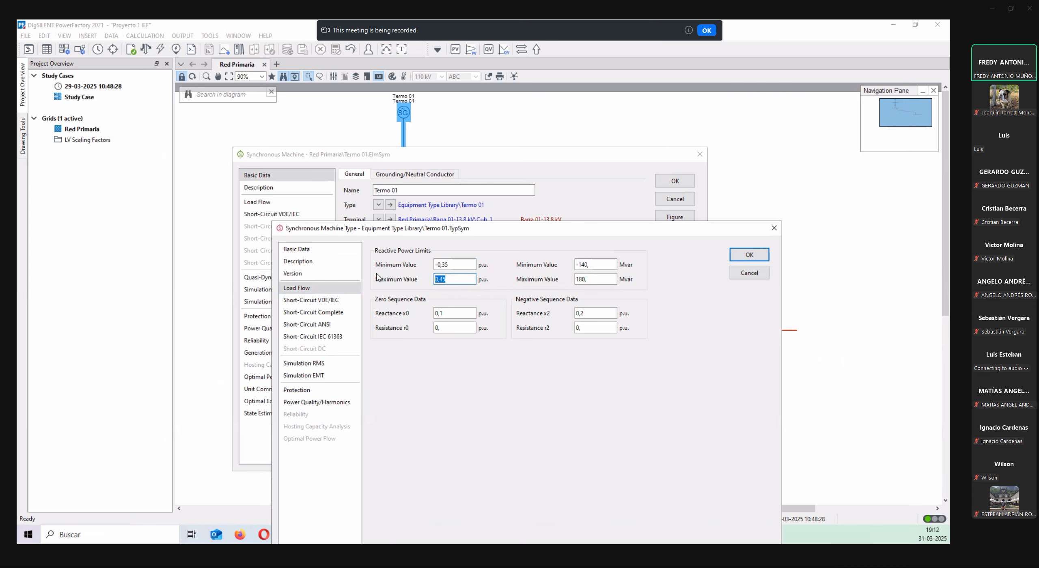
pyautogui.click(746, 255)
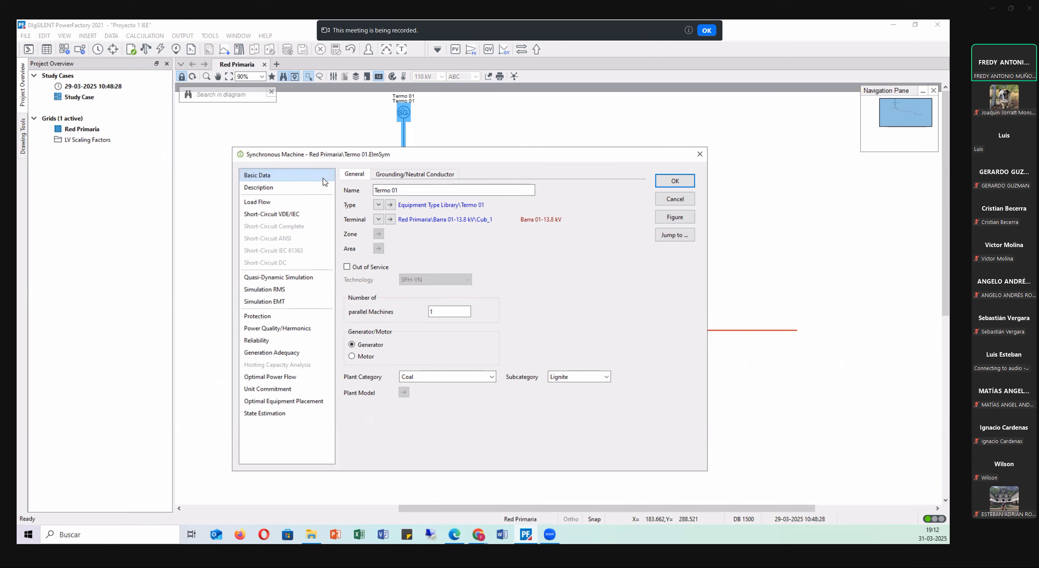
# Try the Const. V local controller and toggle Reference Machine in Termo 01's load-flow data, checking its active power and voltage setpoints.
pyautogui.click(275, 204)
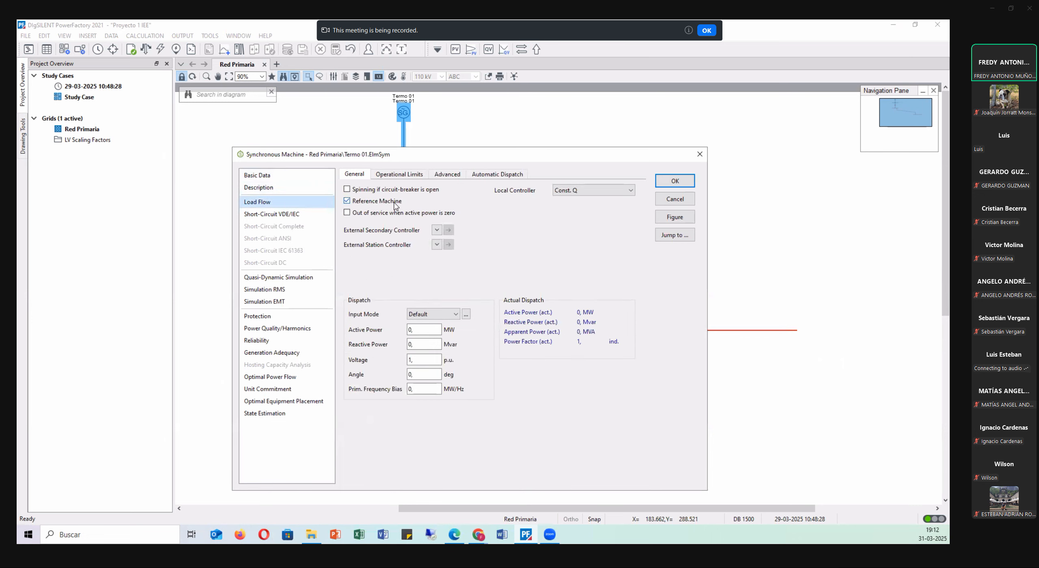
pyautogui.click(363, 202)
pyautogui.click(591, 190)
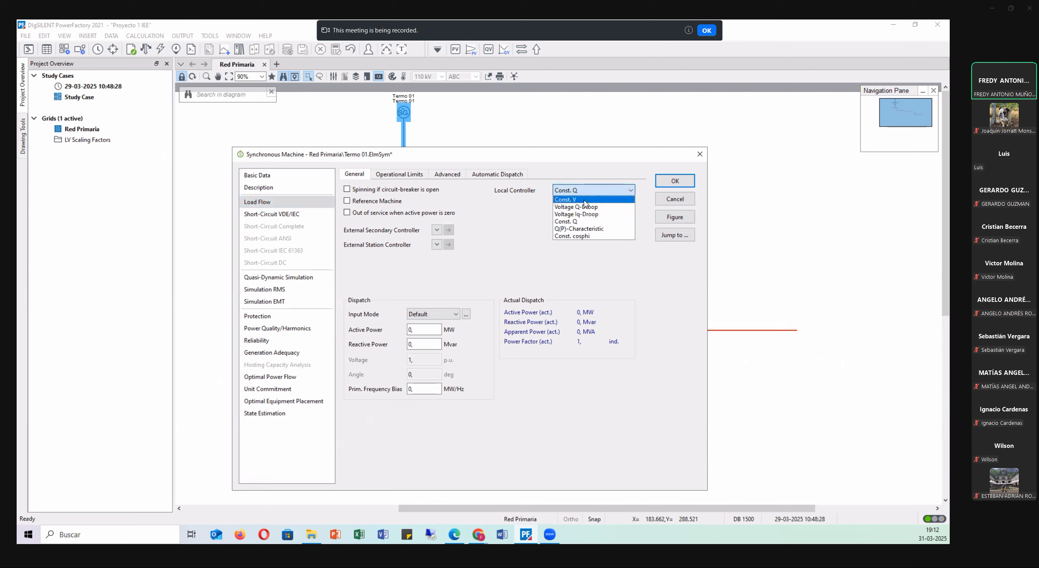
pyautogui.click(586, 200)
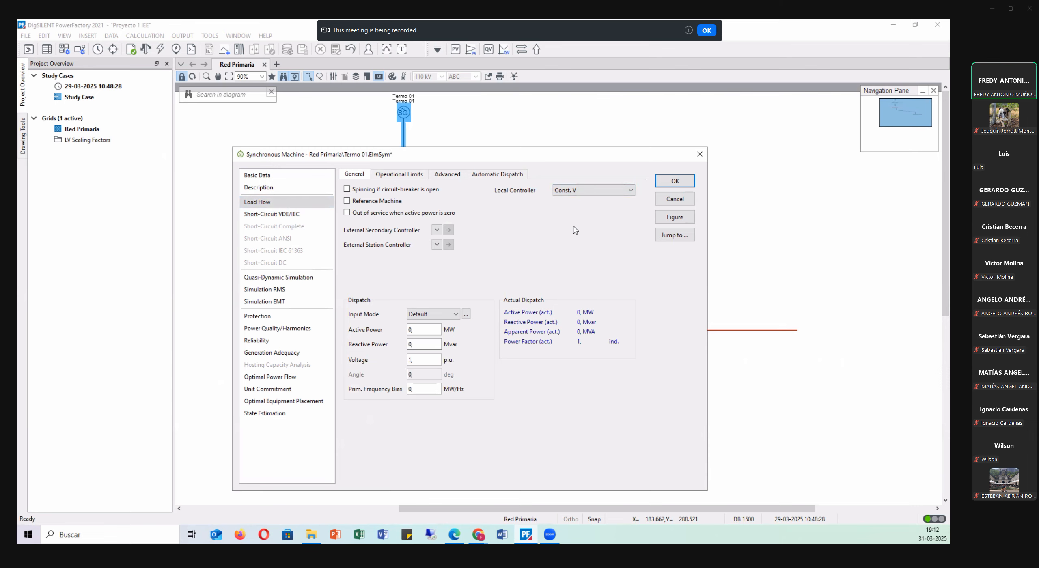
pyautogui.doubleClick(411, 329)
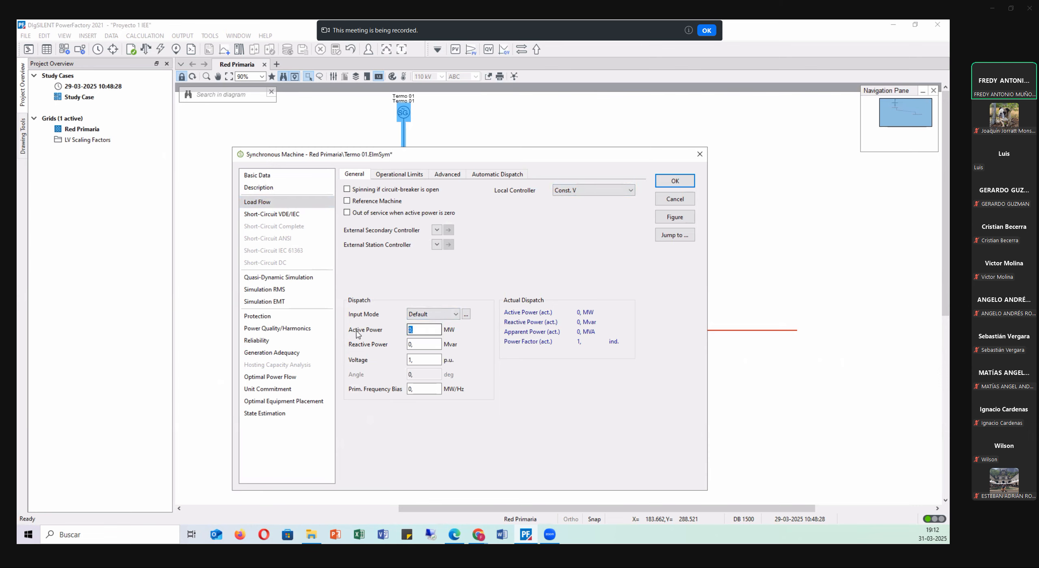
pyautogui.doubleClick(426, 360)
pyautogui.click(357, 202)
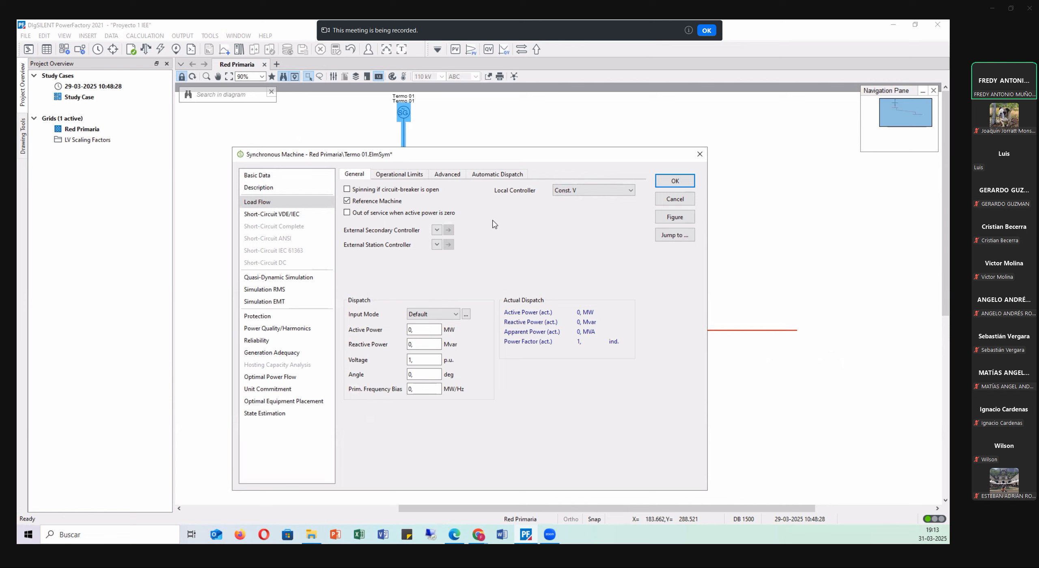
# Examine Termo 01's active power operational limits and close the generator's data without applying the edits.
pyautogui.click(383, 176)
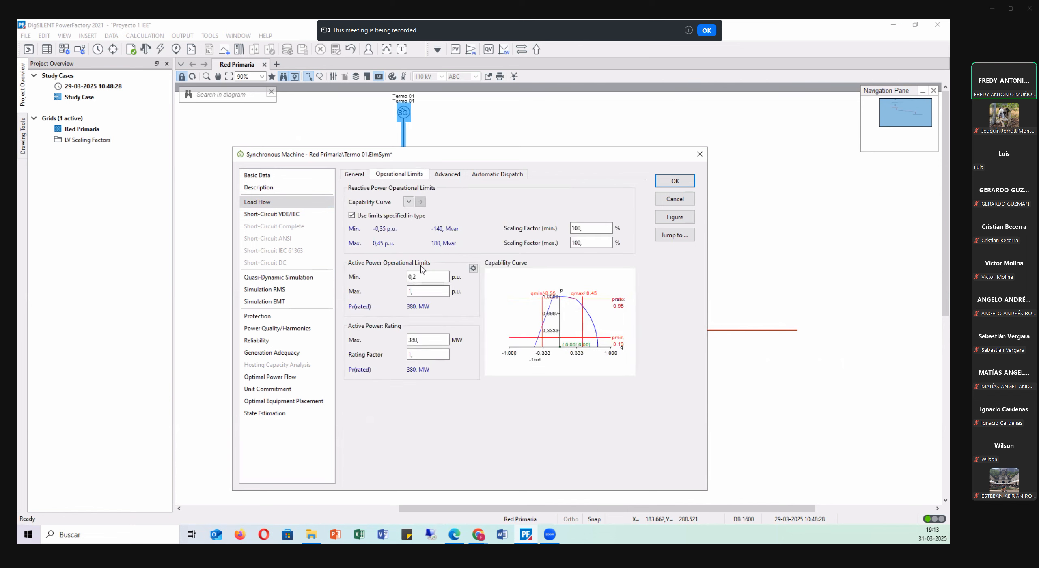
pyautogui.moveTo(431, 277); pyautogui.dragTo(340, 294)
pyautogui.click(699, 155)
# Review the name and nominal line-line voltage in the basic data of busbar Barra 01-13.8 kV.
pyautogui.doubleClick(434, 160)
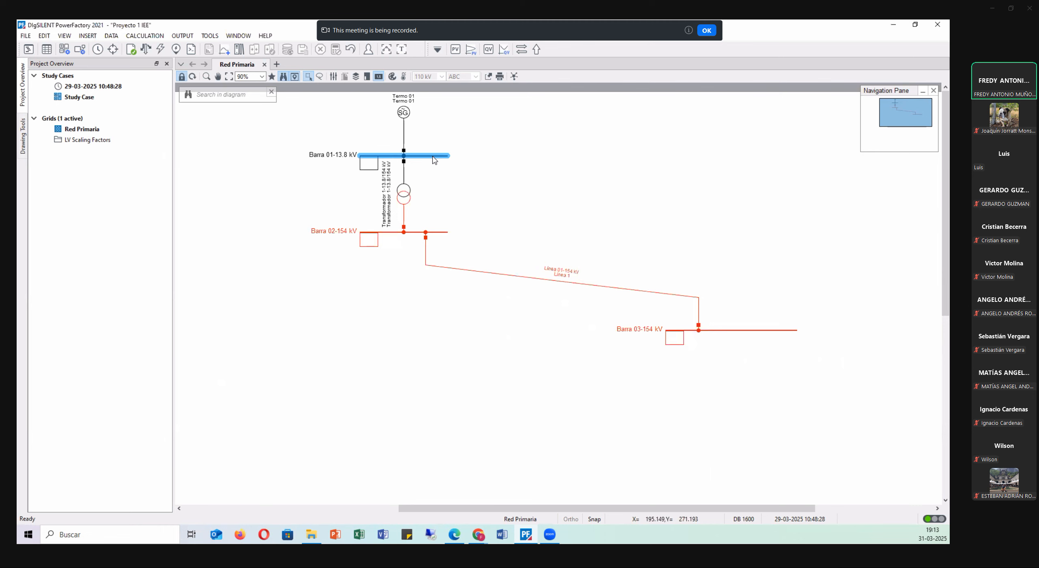
pyautogui.click(262, 90)
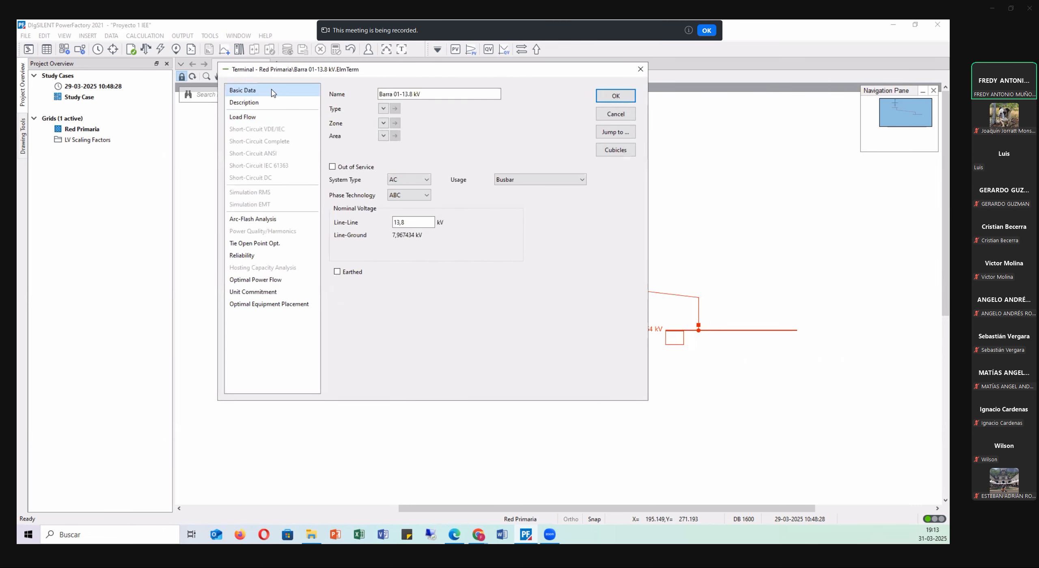
pyautogui.moveTo(267, 74); pyautogui.dragTo(295, 162)
pyautogui.doubleClick(435, 310)
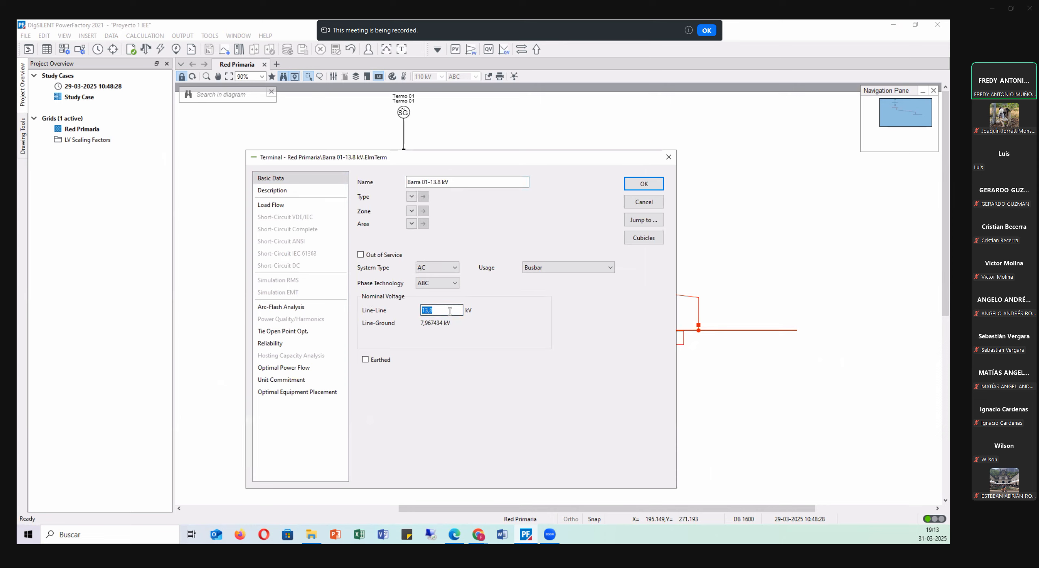
pyautogui.moveTo(460, 182); pyautogui.dragTo(354, 170)
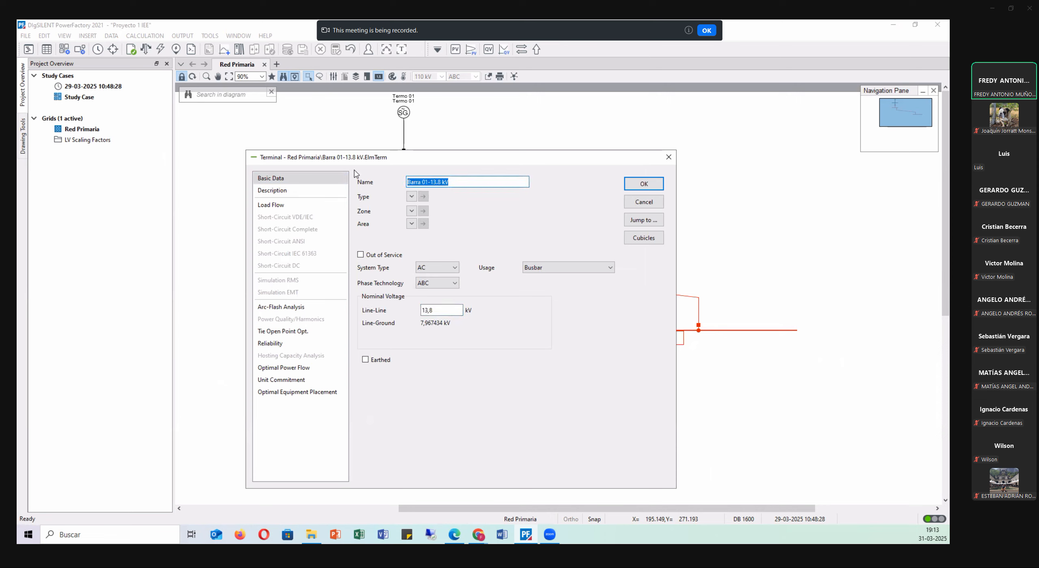
pyautogui.doubleClick(451, 311)
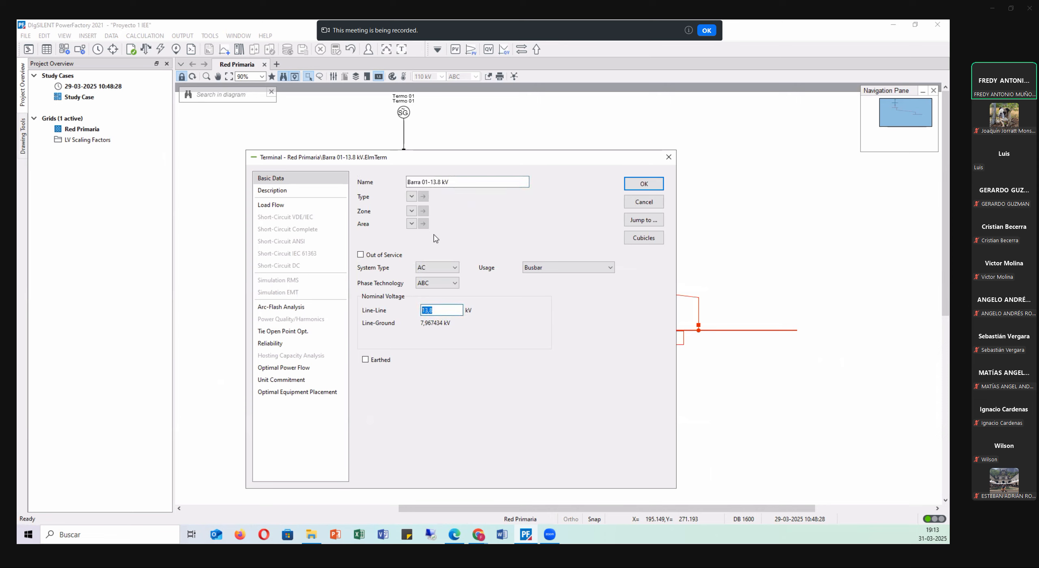
pyautogui.click(669, 157)
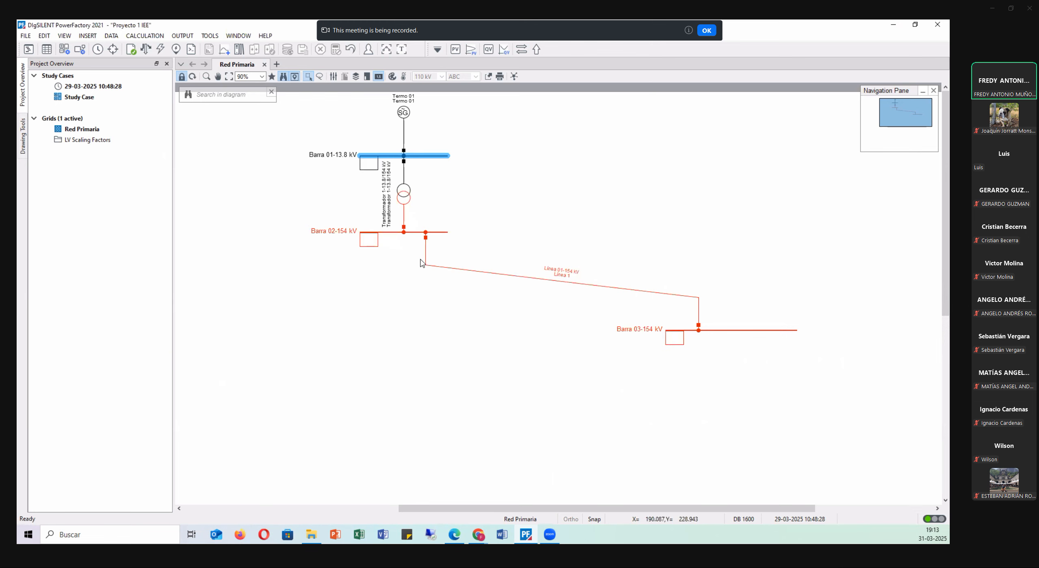
# Review the basic data of Línea 01-154 kV, including its number of parallel lines, length and type assignment.
pyautogui.click(530, 281)
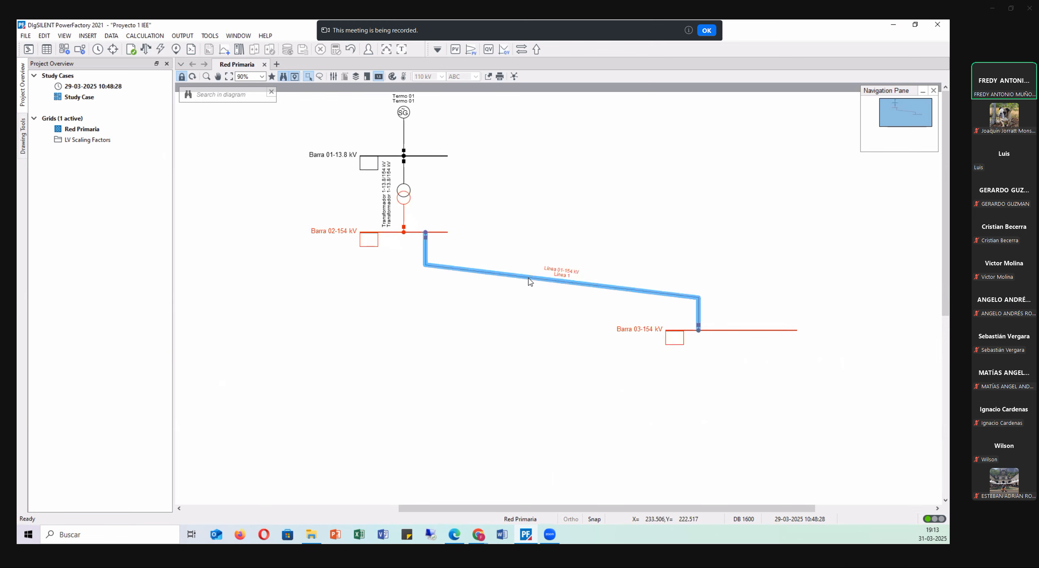
pyautogui.doubleClick(530, 281)
pyautogui.doubleClick(273, 42)
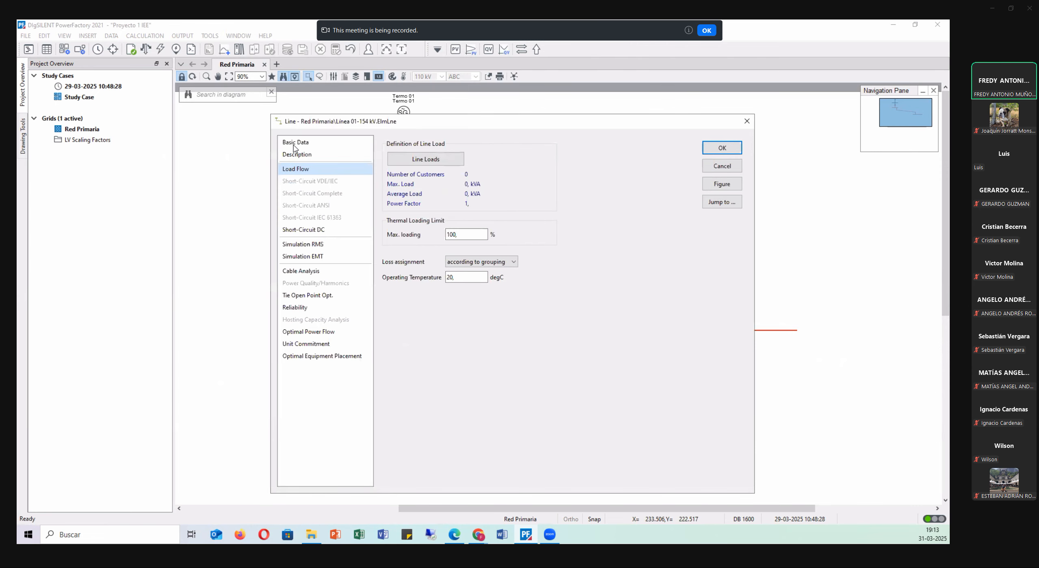
pyautogui.click(294, 145)
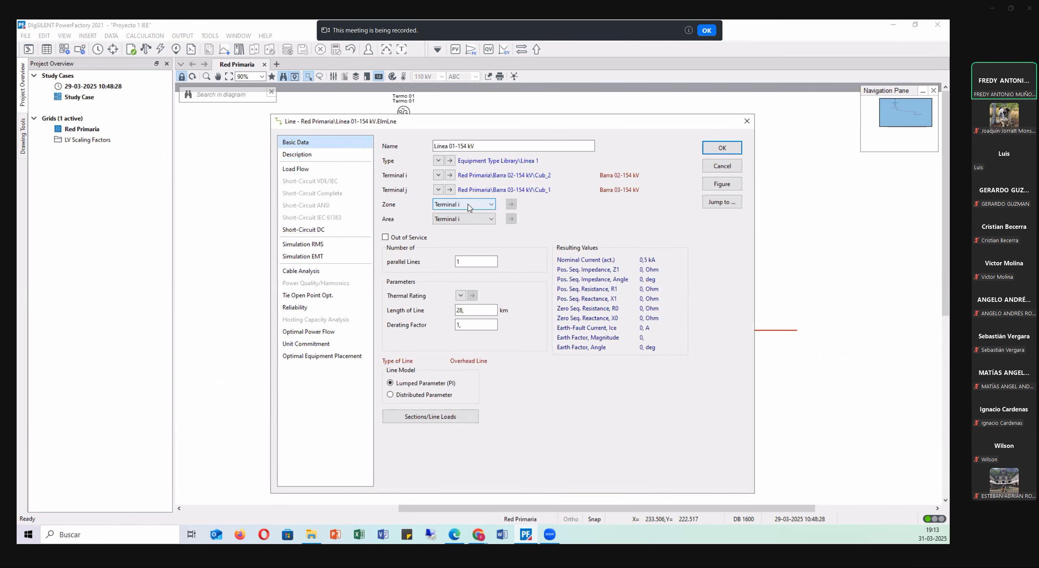
pyautogui.click(482, 262)
pyautogui.doubleClick(469, 259)
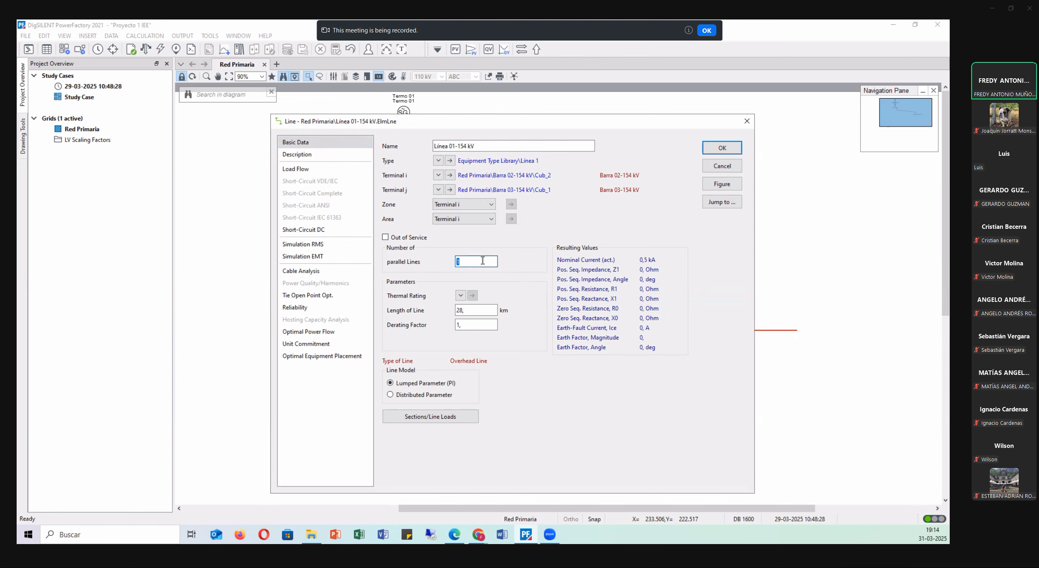
pyautogui.click(477, 310)
pyautogui.click(438, 161)
pyautogui.press('Escape')
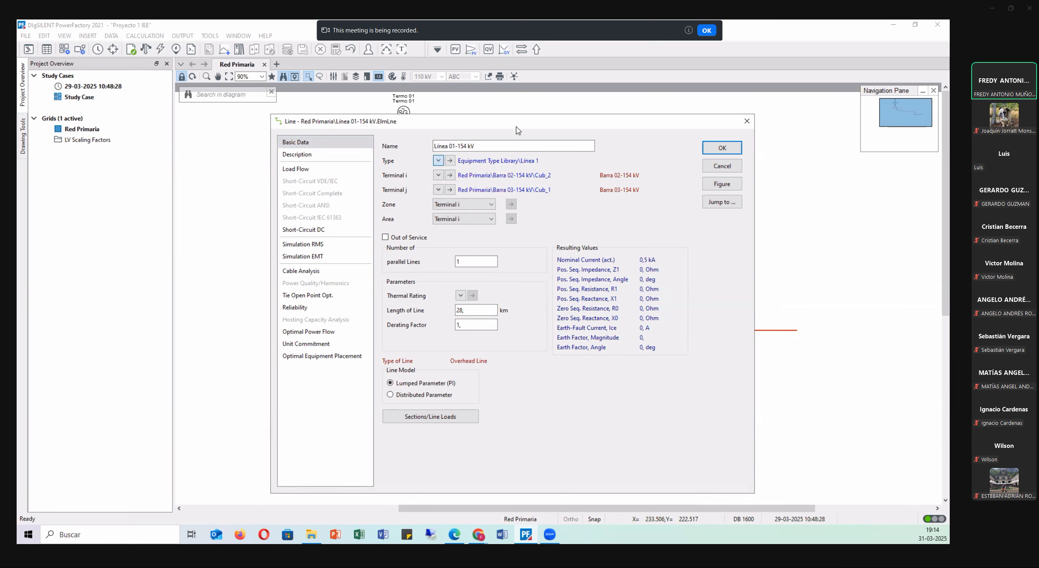
# Open the assigned line type Línea 1 and review its rated voltage, rated current and load-flow parameters.
pyautogui.click(450, 162)
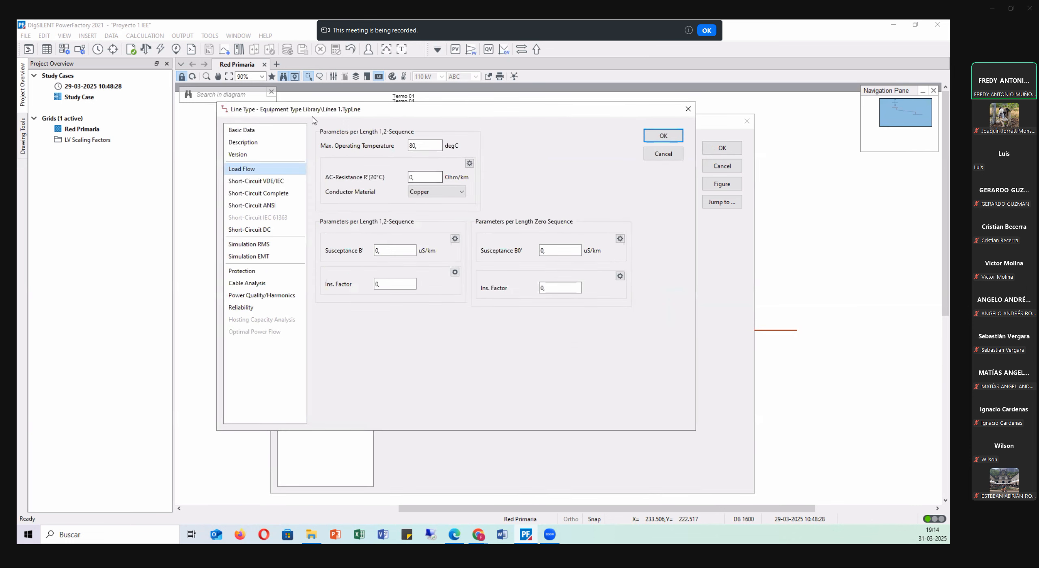
pyautogui.click(264, 130)
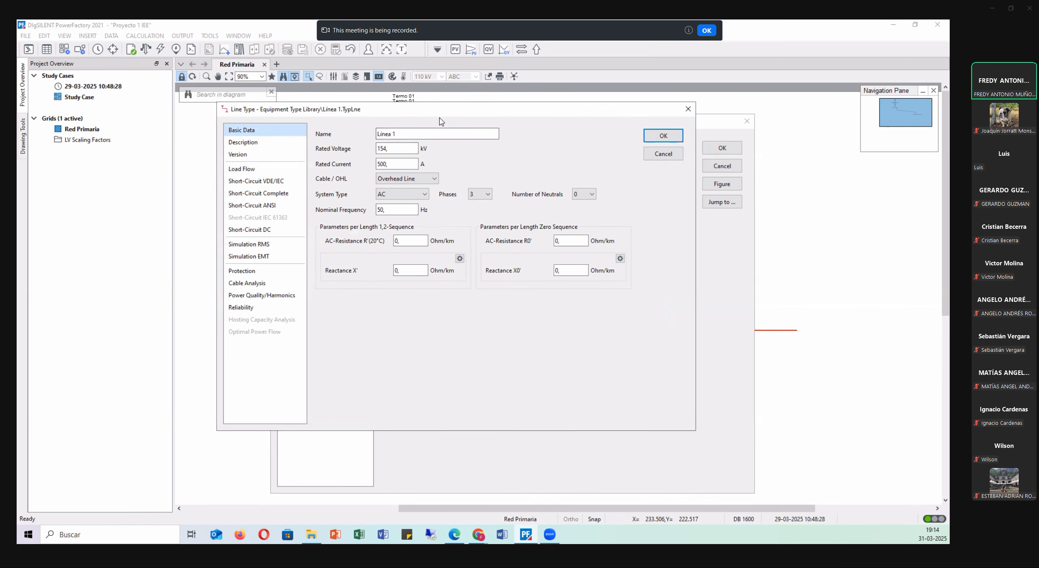
pyautogui.moveTo(440, 118); pyautogui.dragTo(492, 192)
pyautogui.doubleClick(431, 223)
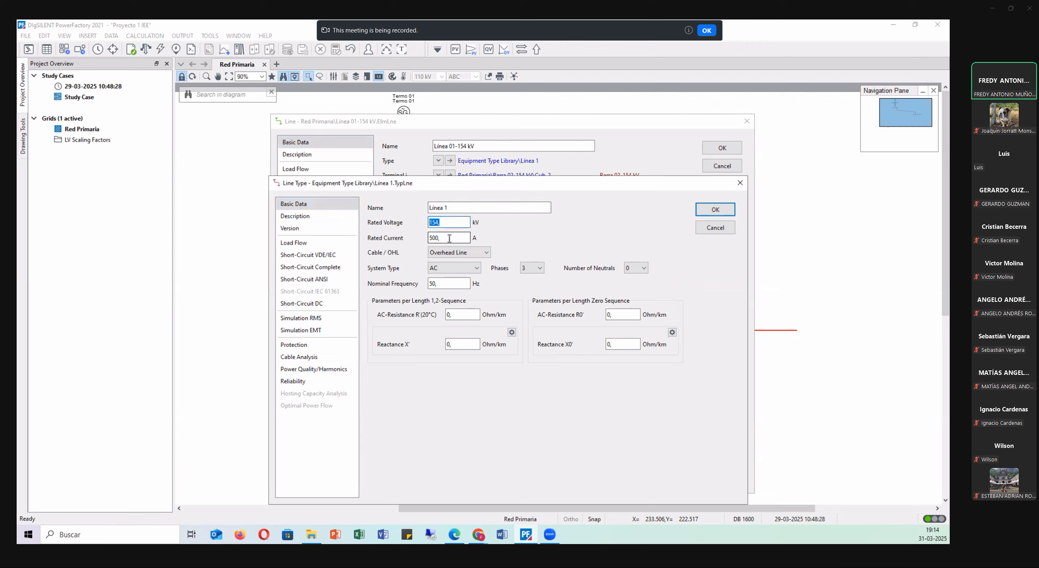
pyautogui.doubleClick(451, 238)
pyautogui.click(294, 243)
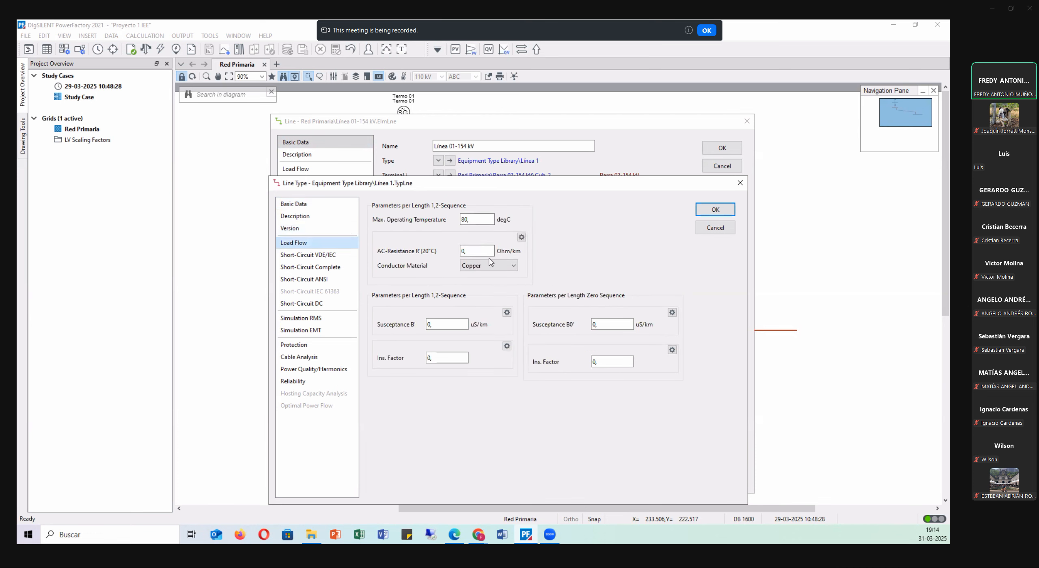
pyautogui.click(317, 204)
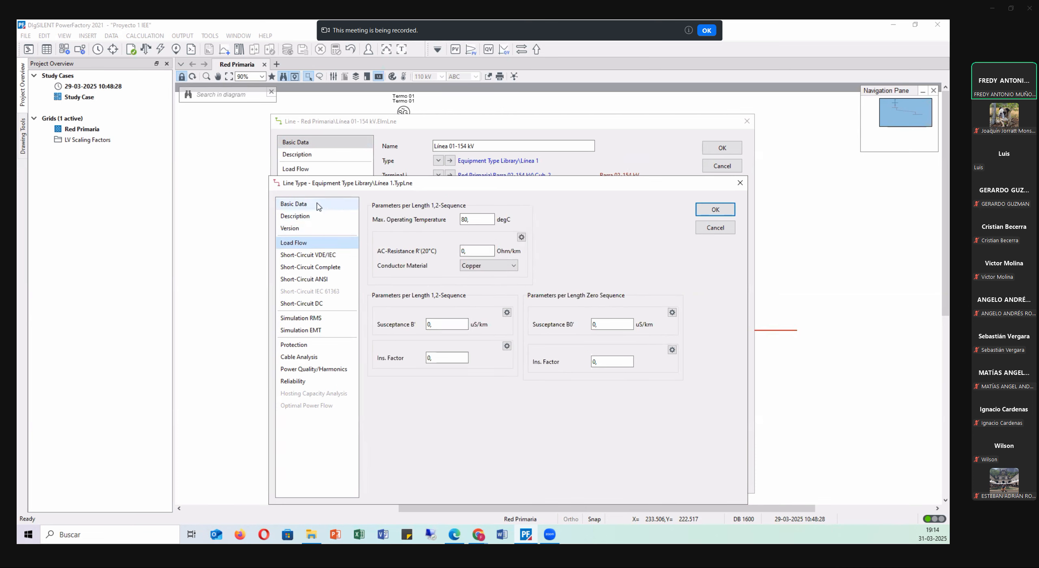
# Switch to the Proyecto 1 PDF in Edge and examine line 01's parameters in Tabla 1, Parámetros de líneas.
pyautogui.click(330, 52)
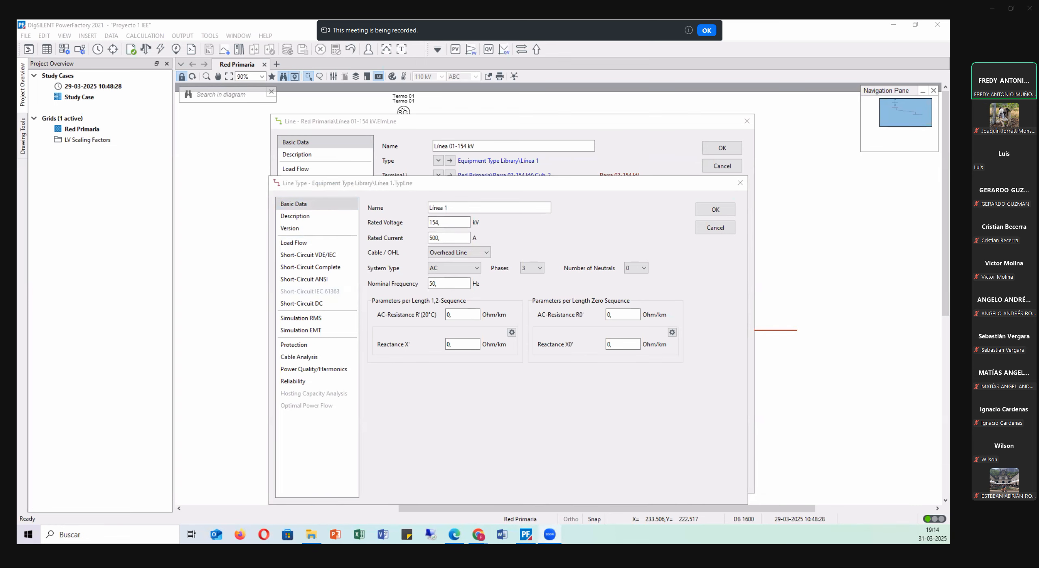
pyautogui.hotkey('alt', 'Tab')
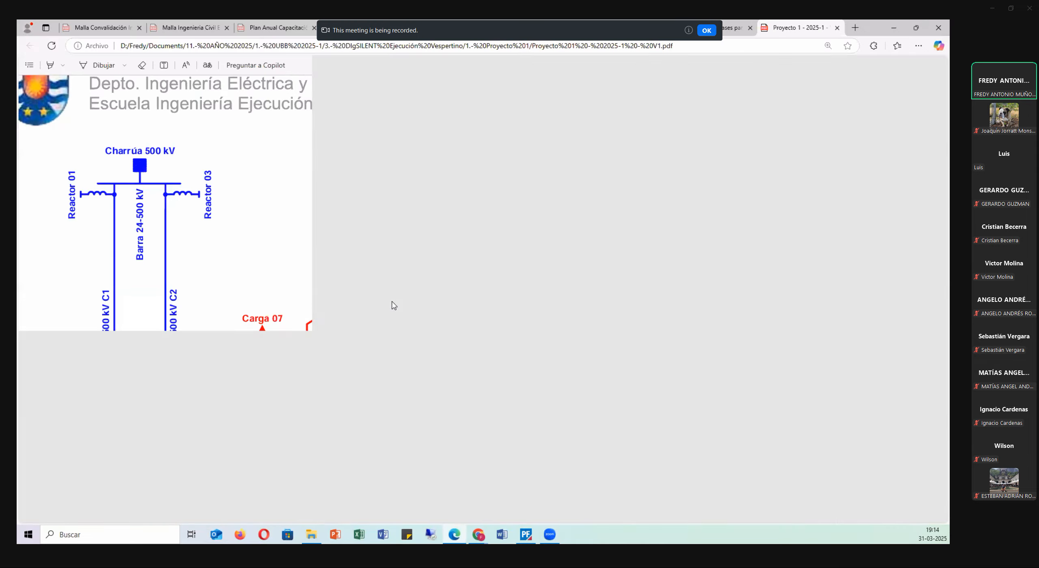
pyautogui.scroll(-10, 390, 305)
pyautogui.scroll(-20, 389, 305)
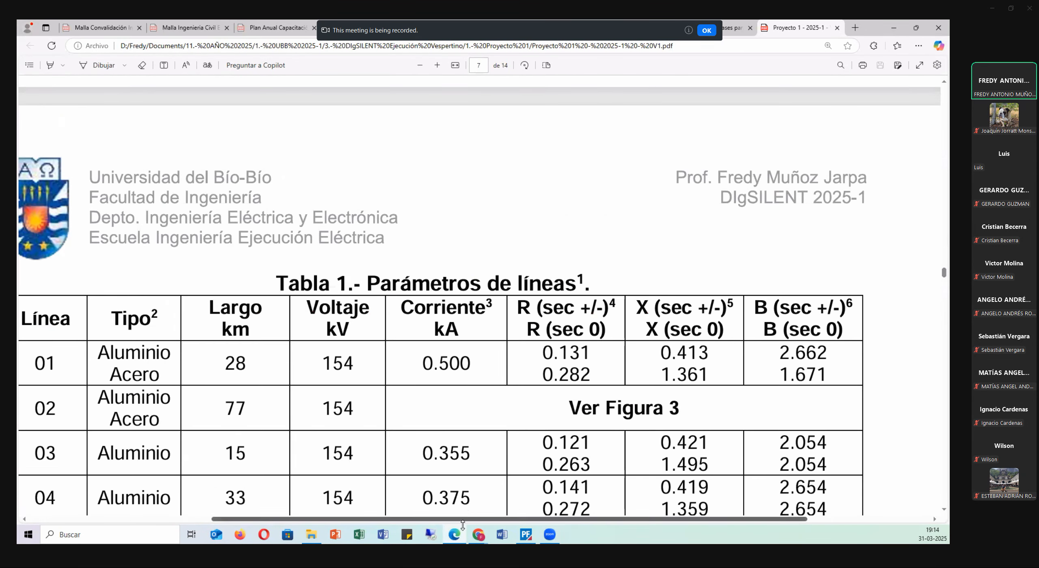
pyautogui.moveTo(450, 522); pyautogui.dragTo(384, 522)
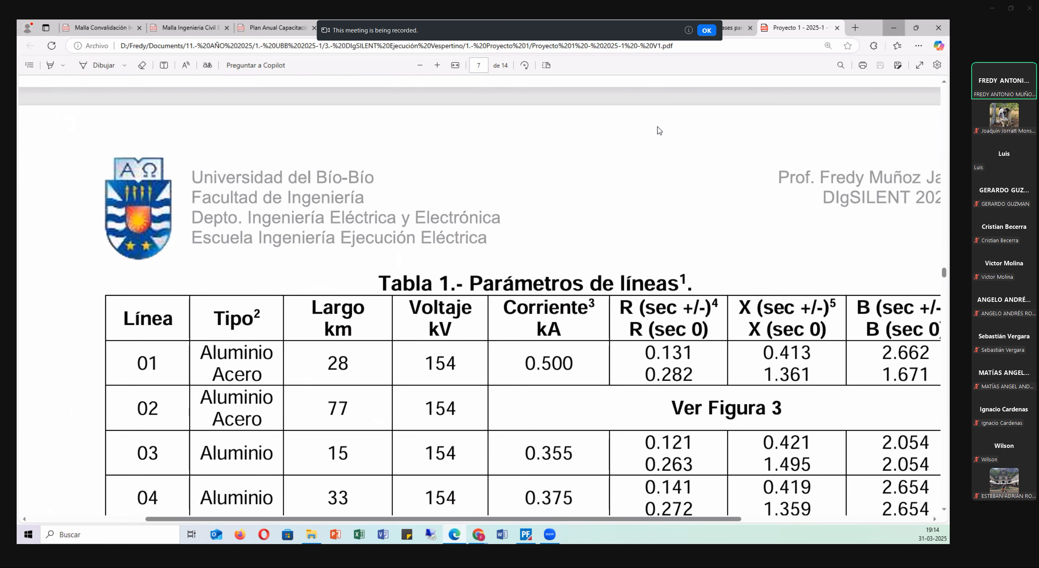
pyautogui.click(894, 28)
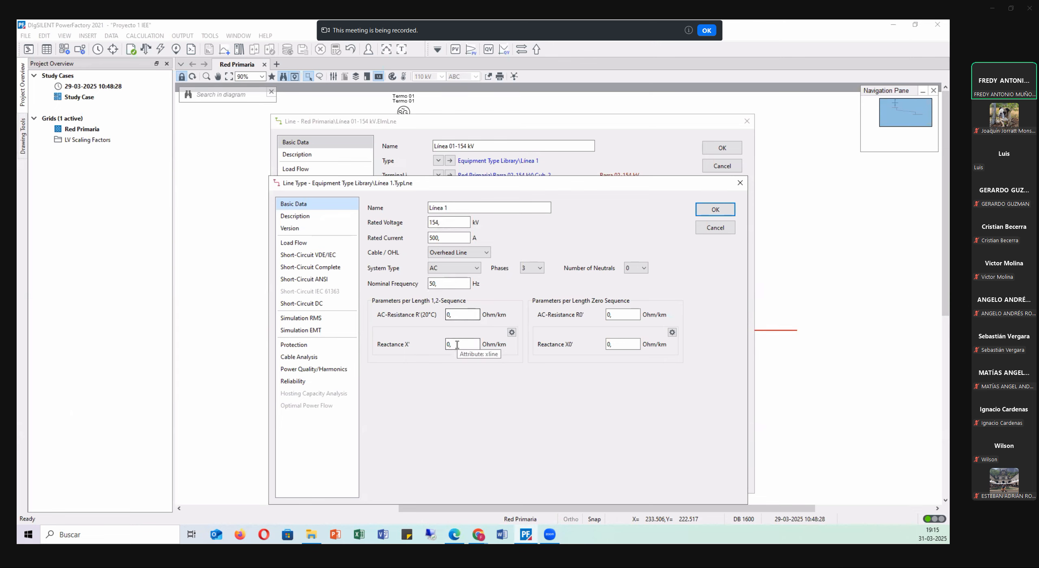
# Review the line type's resistance and reactance fields and look up line 01's sequence resistances in Tabla 1 of the PDF.
pyautogui.click(613, 318)
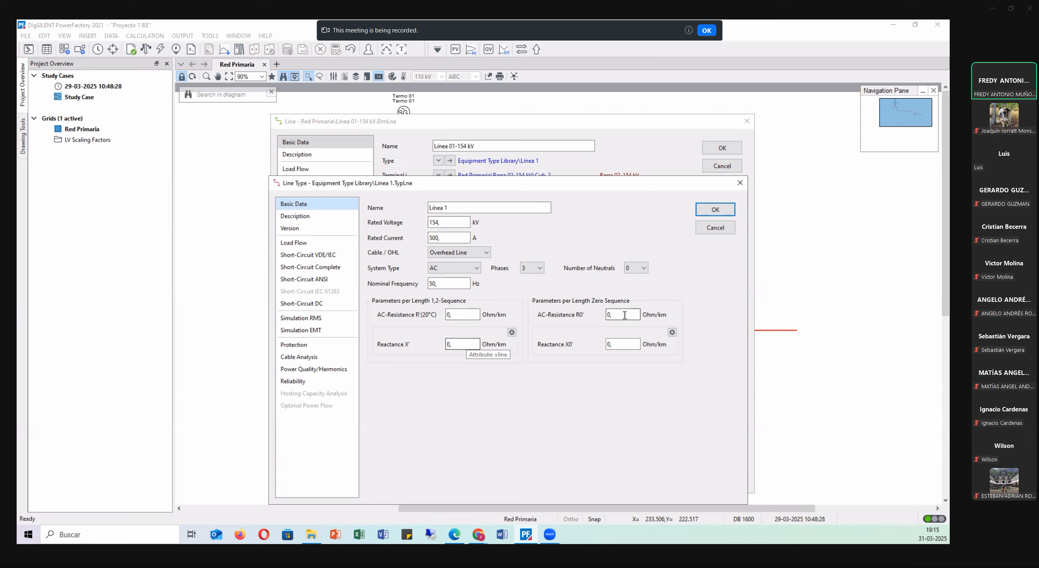
pyautogui.click(472, 346)
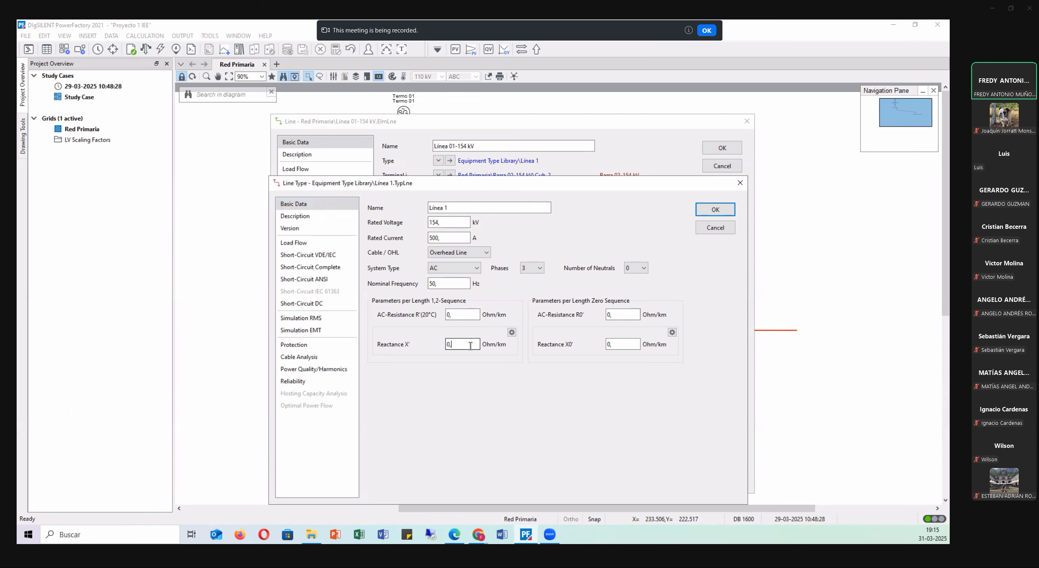
pyautogui.click(624, 344)
pyautogui.click(462, 539)
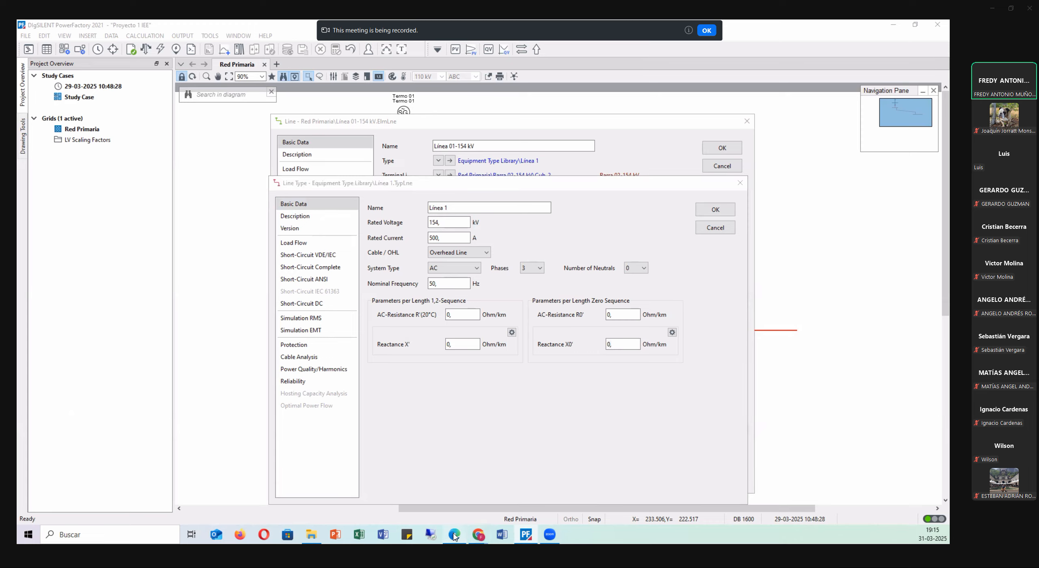
pyautogui.scroll(-1, 527, 298)
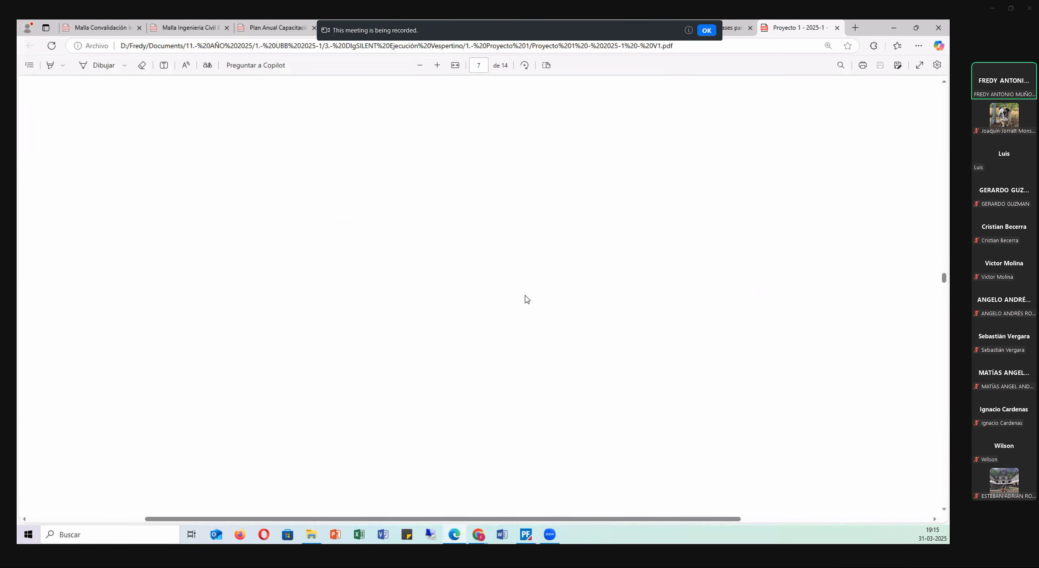
pyautogui.scroll(5, 529, 300)
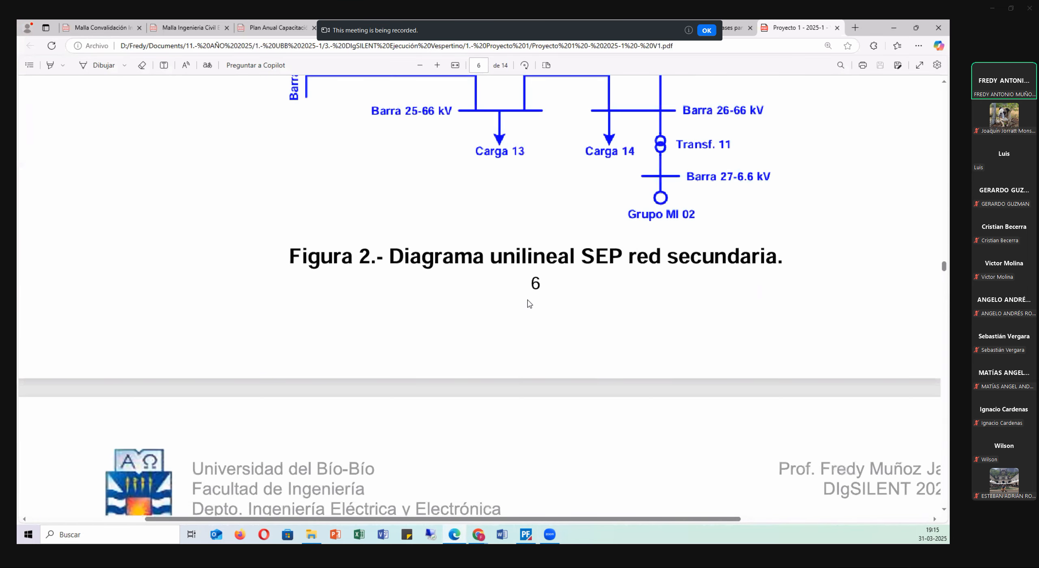
pyautogui.scroll(-5, 608, 357)
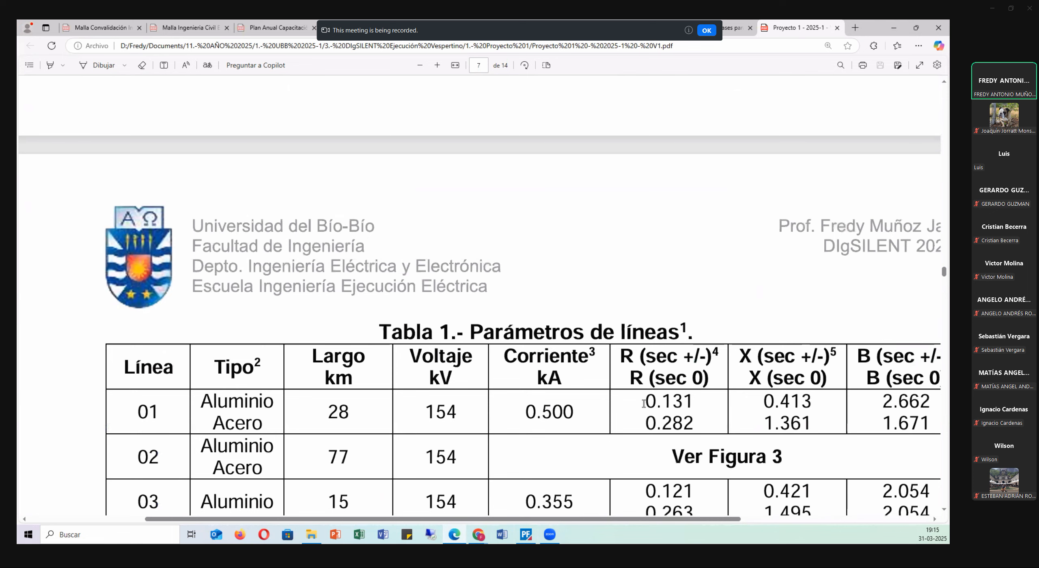
pyautogui.moveTo(644, 403); pyautogui.dragTo(694, 425)
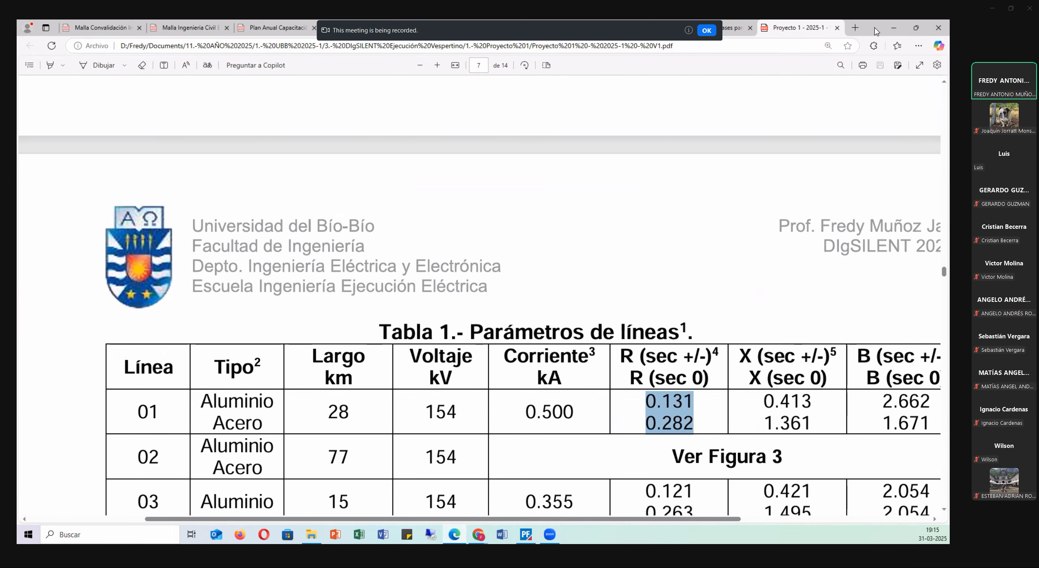
pyautogui.click(894, 28)
# Set the line type's AC-Resistance R'(20°C) to 0.131 Ohm/km and zero-sequence AC-Resistance R0' to 0.282 Ohm/km.
pyautogui.click(469, 315)
pyautogui.moveTo(472, 316); pyautogui.dragTo(422, 320)
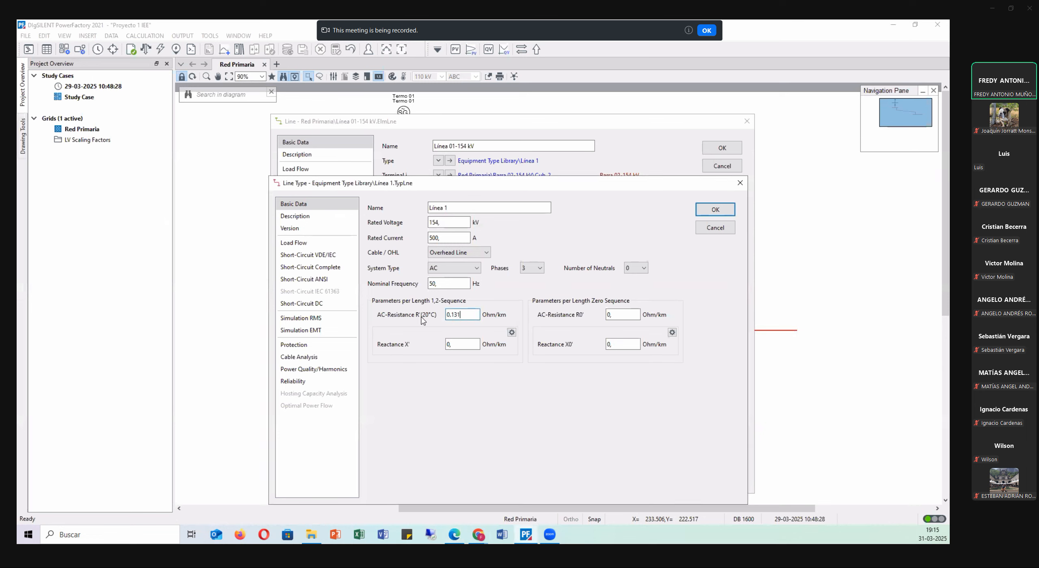
pyautogui.click(433, 391)
pyautogui.click(454, 535)
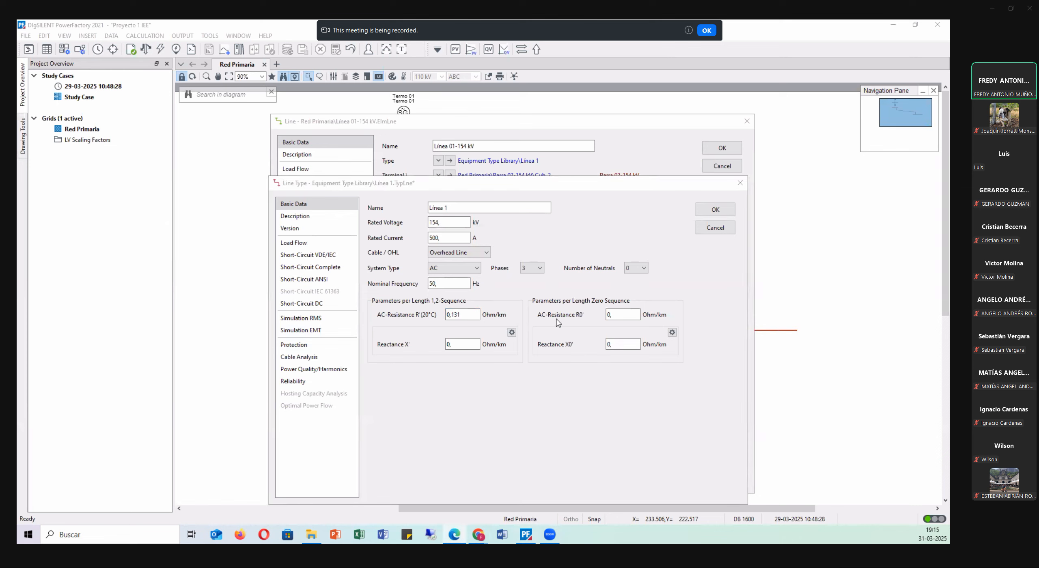
pyautogui.click(598, 315)
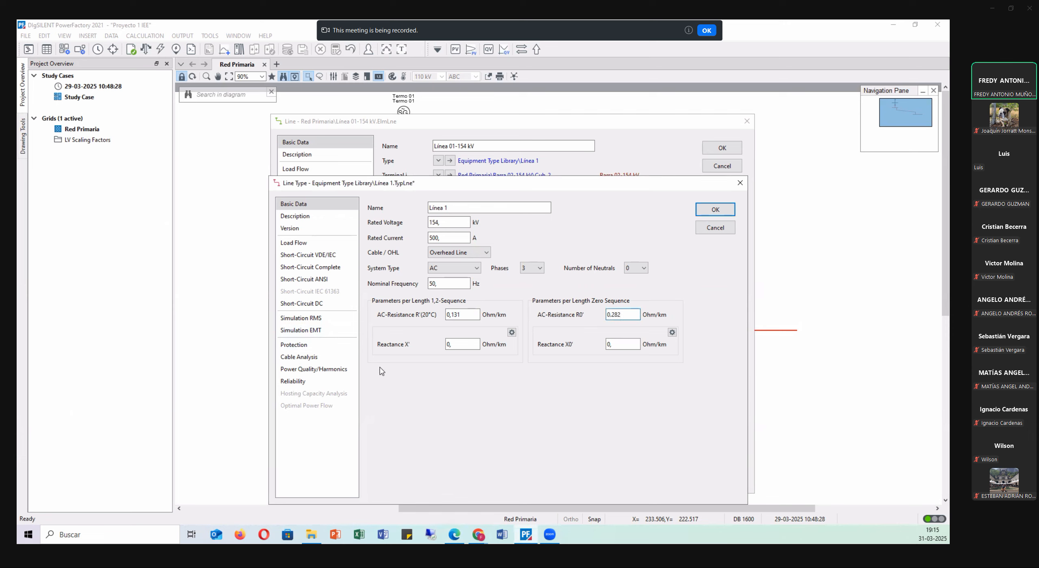
# Set the line type's Reactance X' to 0.413 Ohm/km and zero-sequence Reactance X0' to 1.361 Ohm/km.
pyautogui.click(454, 344)
pyautogui.click(628, 344)
pyautogui.click(596, 397)
# In the line type's load-flow data, set Susceptance B' to 2.662 and B0' to 1.671 uS/km, with Aluminium-Steel as conductor material.
pyautogui.click(310, 246)
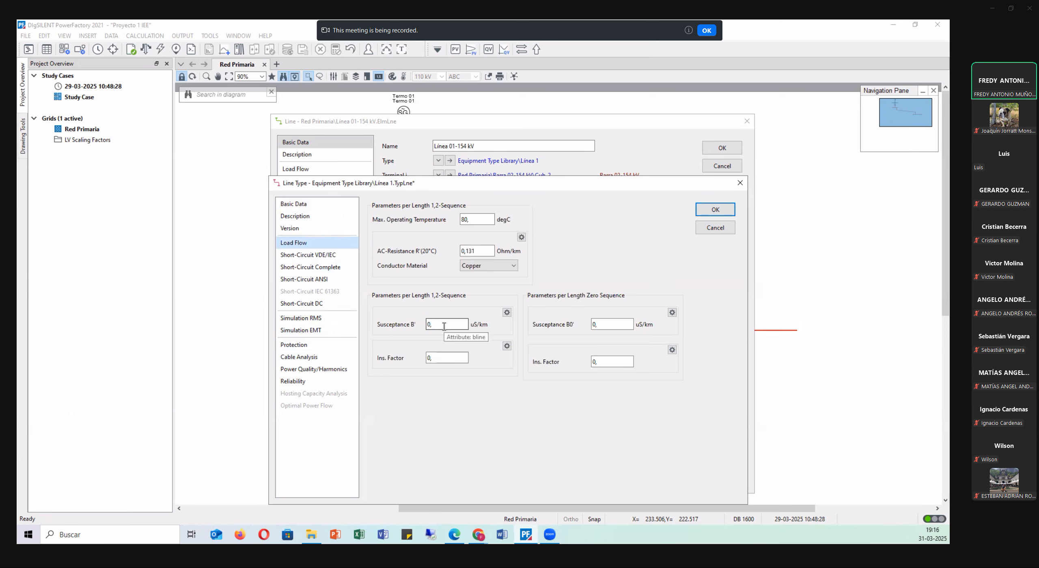
pyautogui.click(507, 312)
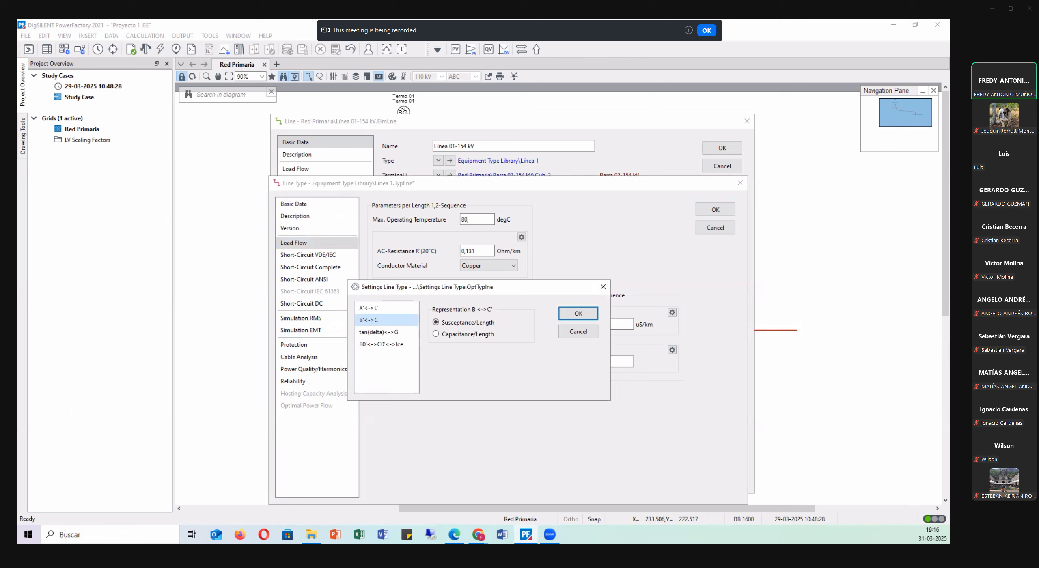
pyautogui.click(603, 287)
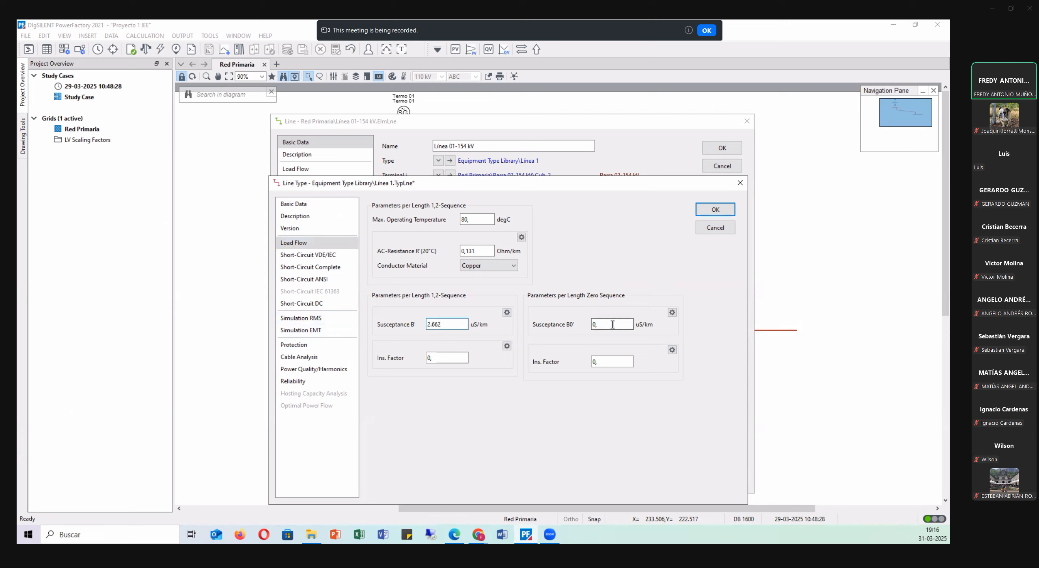
pyautogui.moveTo(613, 324); pyautogui.dragTo(578, 323)
pyautogui.write('1')
pyautogui.write('.671')
pyautogui.click(639, 327)
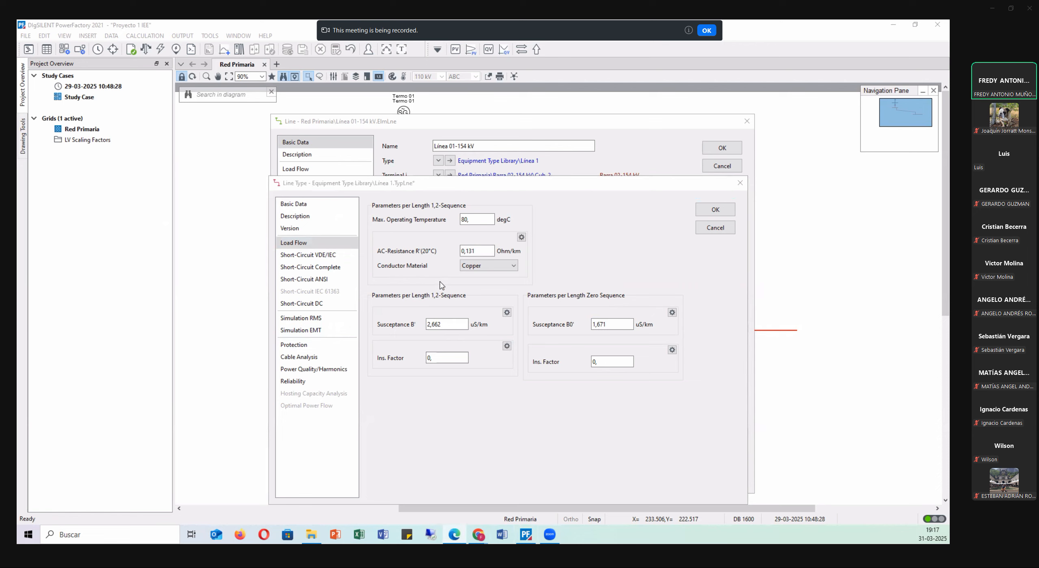
pyautogui.click(491, 267)
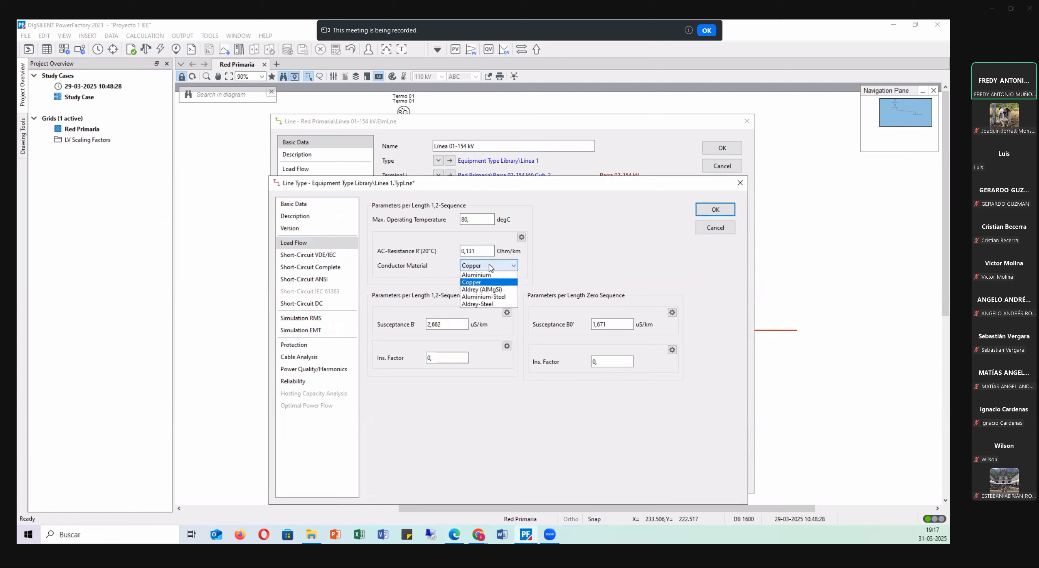
pyautogui.click(499, 297)
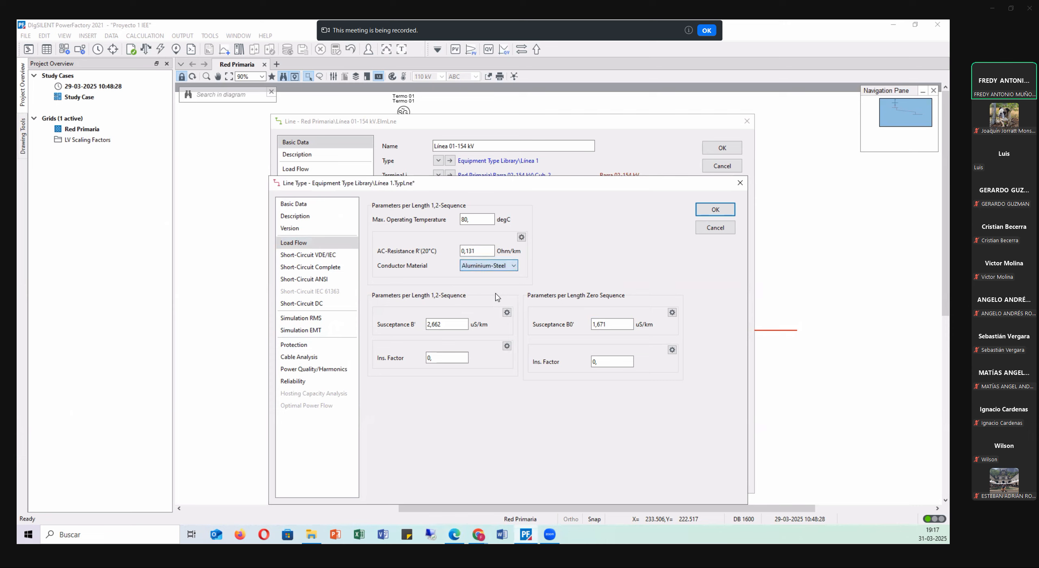
# Compare the positive-sequence AC resistance between the line type's load-flow data and basic data.
pyautogui.doubleClick(484, 251)
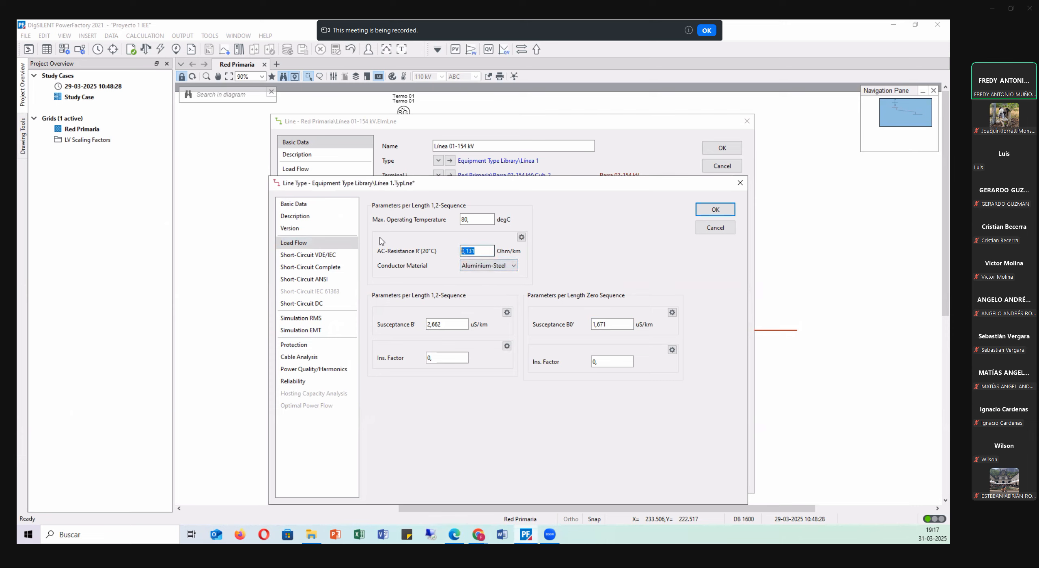
pyautogui.click(327, 204)
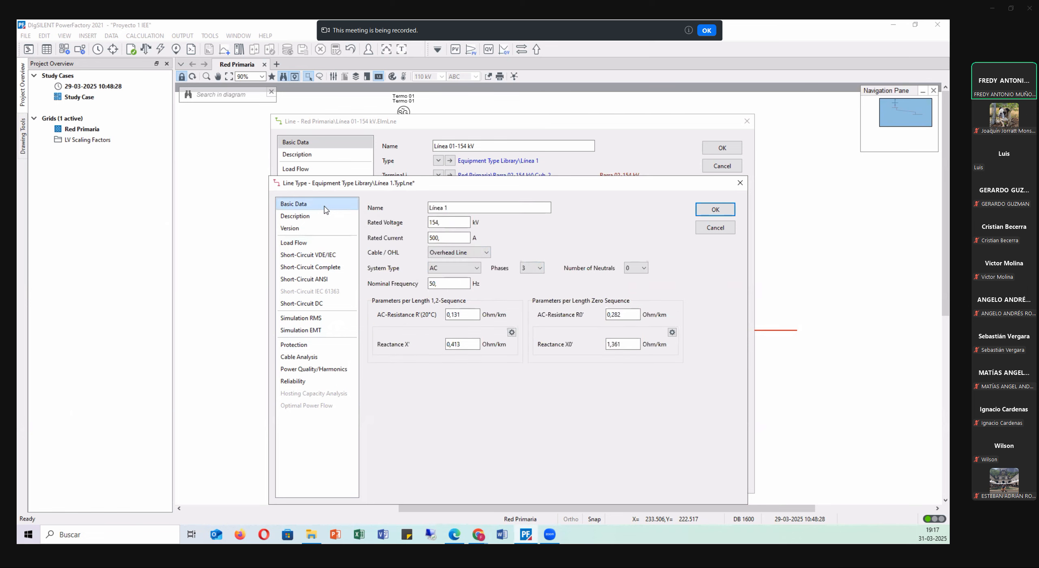
pyautogui.doubleClick(459, 315)
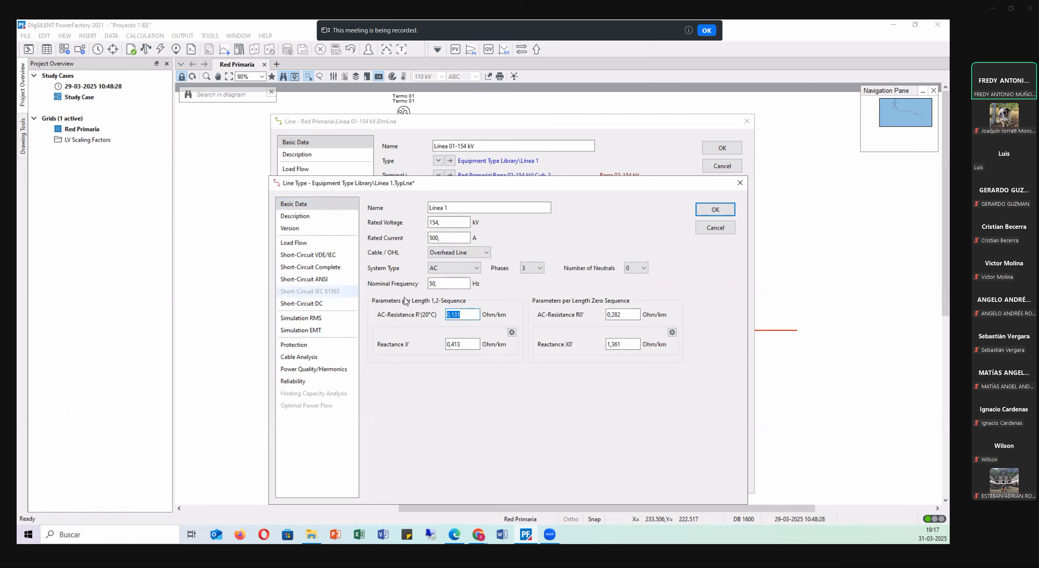
pyautogui.click(309, 245)
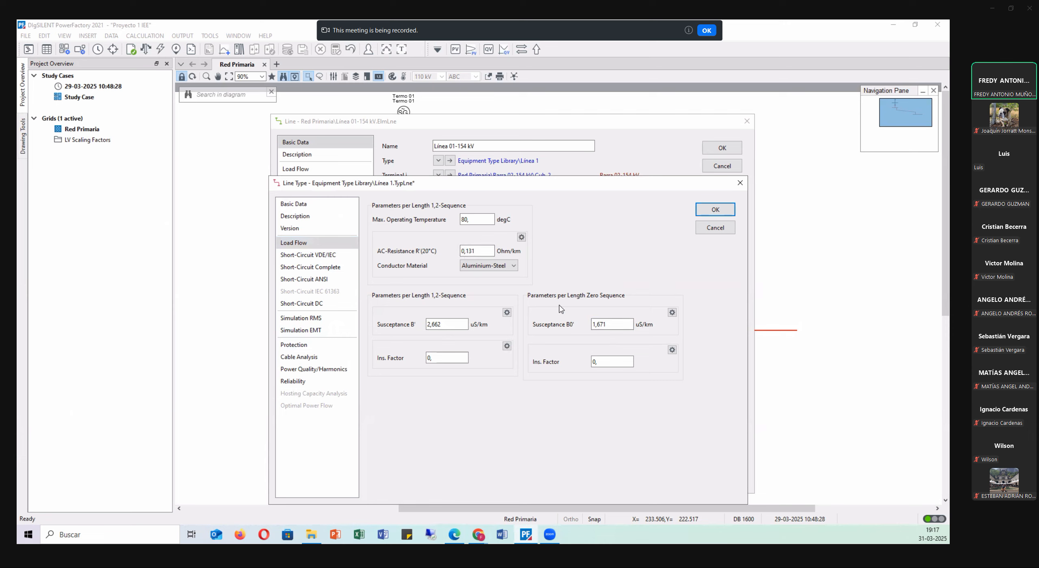
pyautogui.click(325, 204)
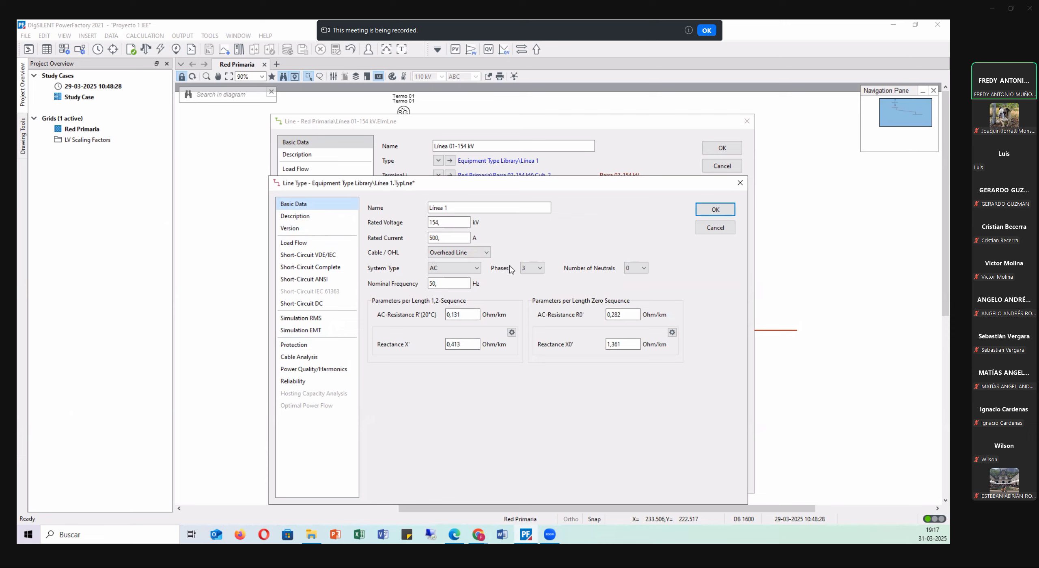
# Check the line type's rated current against line 01's Corriente value in Tabla 1 of the project PDF.
pyautogui.doubleClick(460, 238)
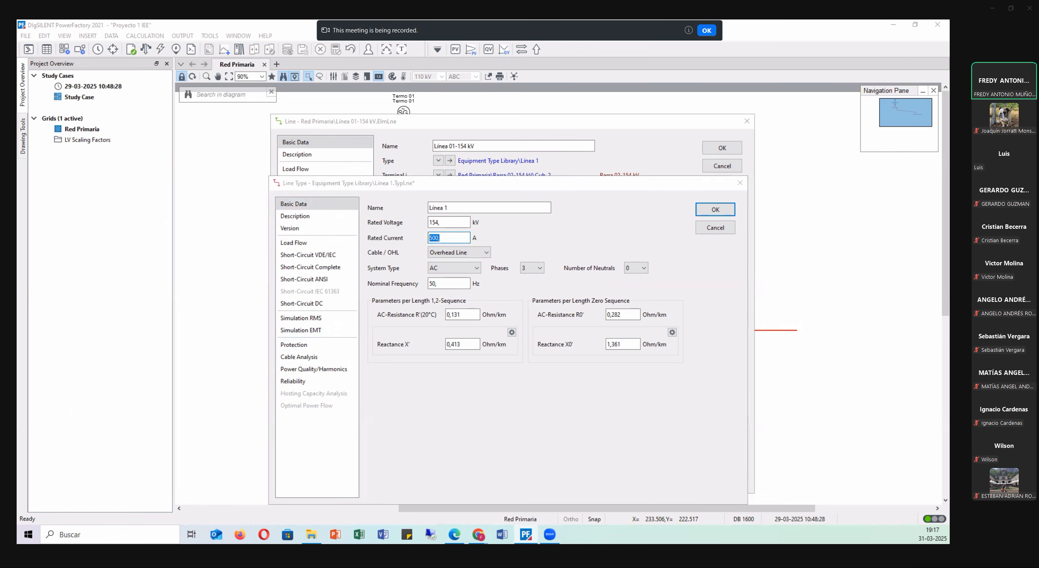
pyautogui.hotkey('alt', 'Tab')
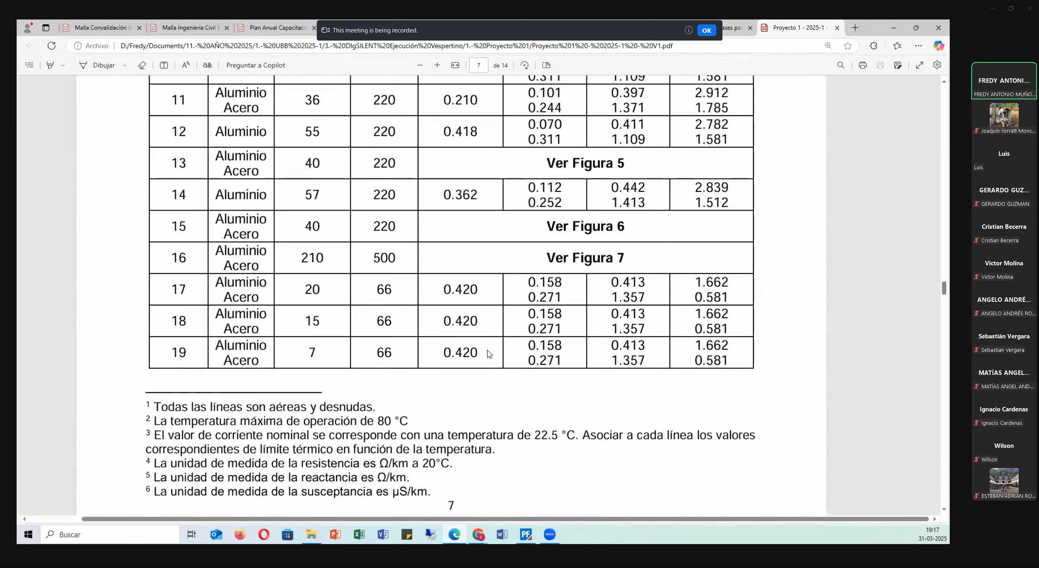
pyautogui.scroll(10, 462, 248)
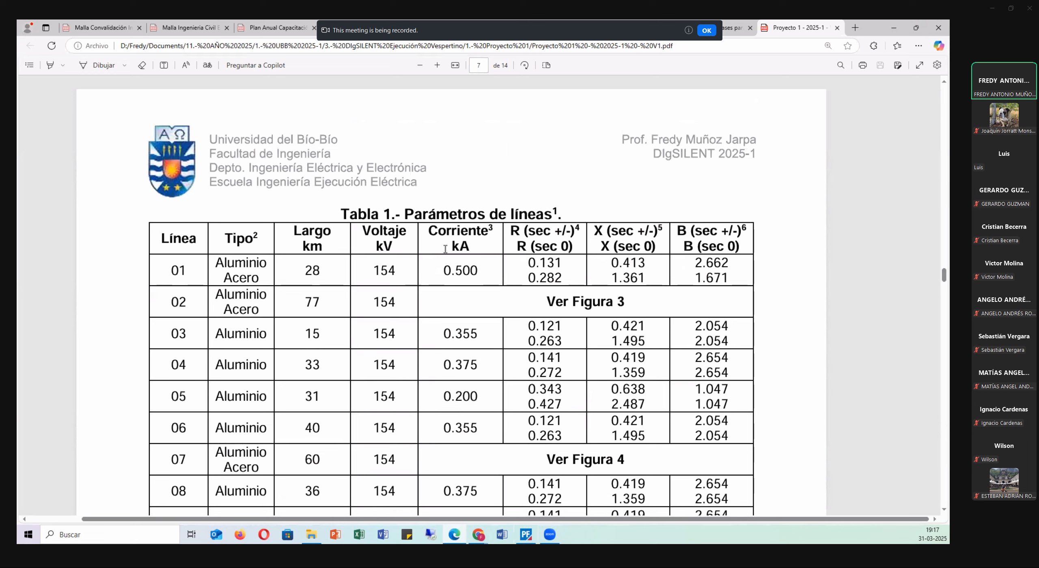
pyautogui.moveTo(443, 266); pyautogui.dragTo(482, 270)
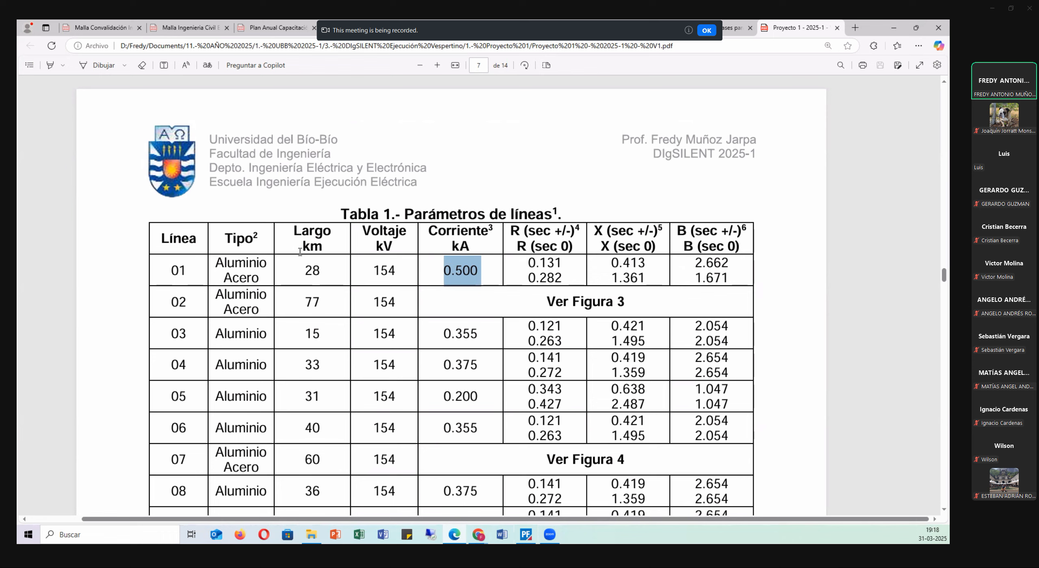
pyautogui.click(427, 267)
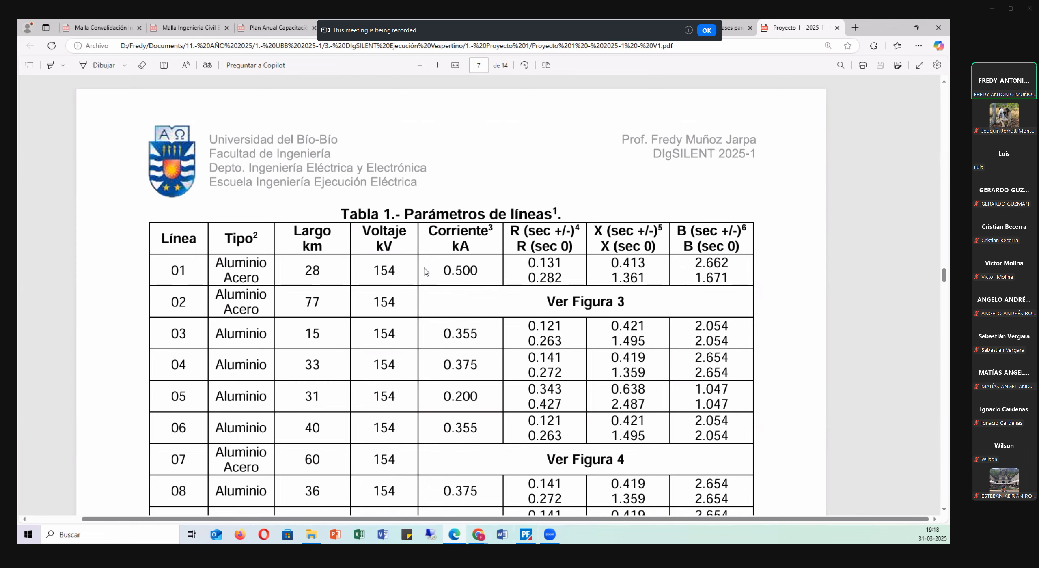
# Examine the 22.5 °C row of Tabla 9, the current limits by ambient temperature, on page 14 of the project PDF.
pyautogui.moveTo(944, 277); pyautogui.dragTo(912, 468)
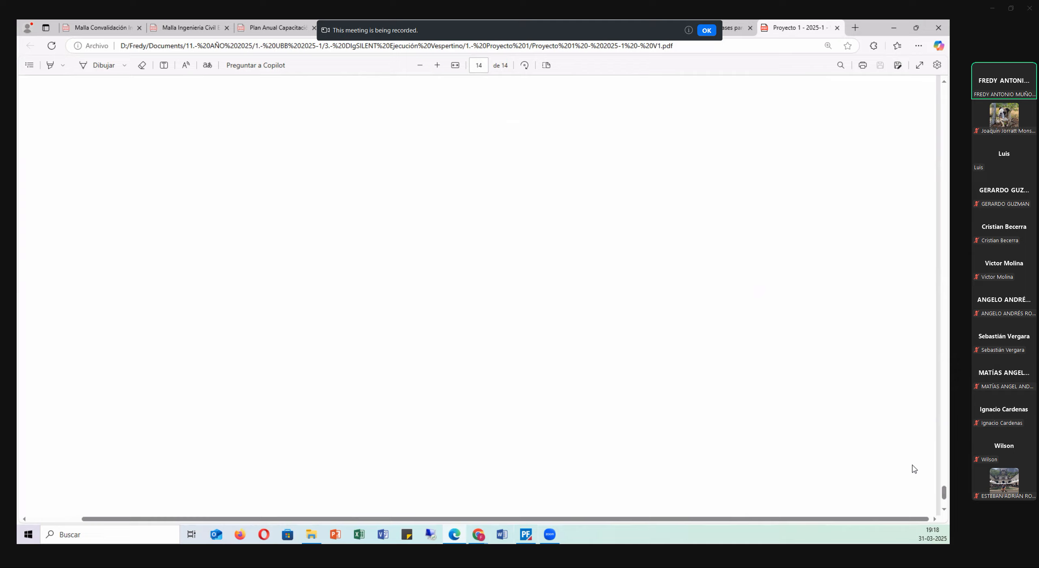
pyautogui.scroll(10, 910, 465)
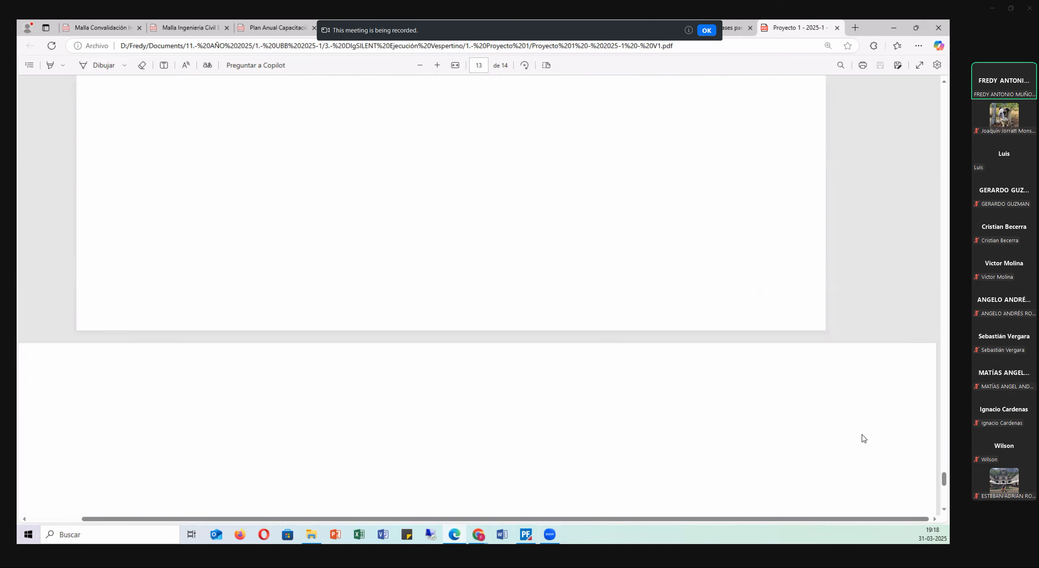
pyautogui.scroll(-5, 862, 437)
pyautogui.scroll(-3, 784, 407)
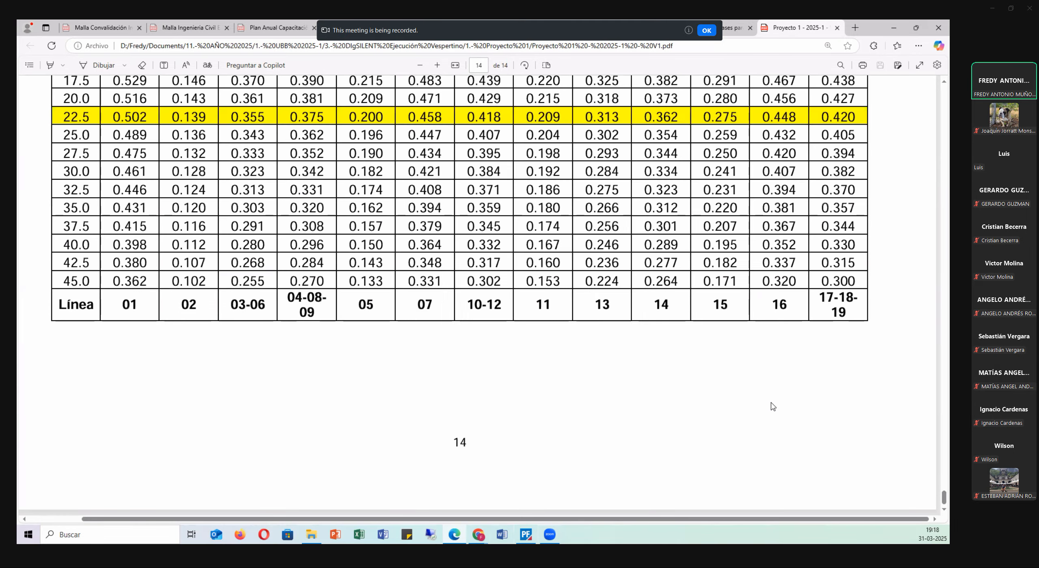
pyautogui.scroll(2, 768, 394)
pyautogui.scroll(3, 768, 394)
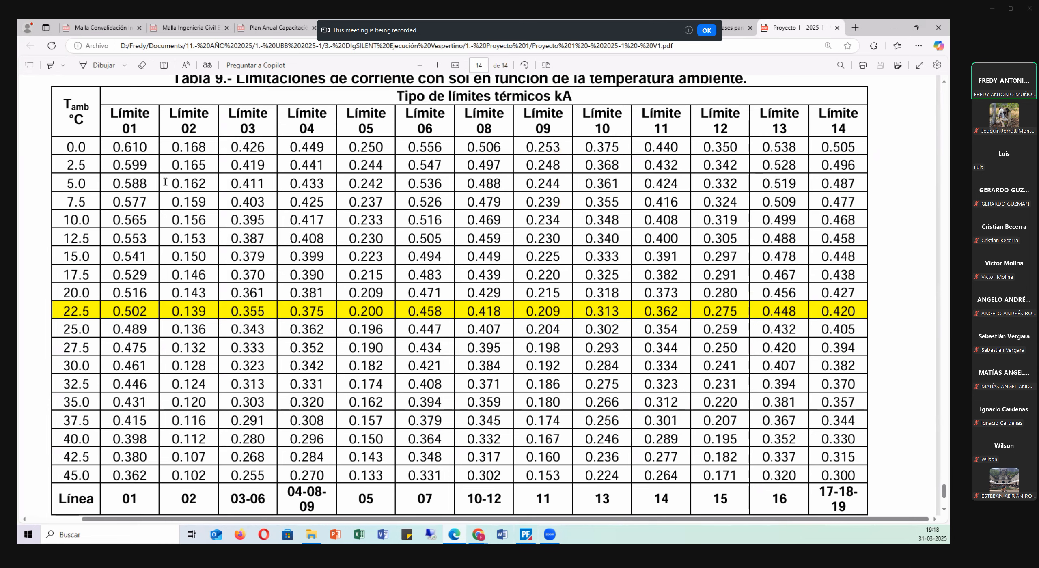
pyautogui.scroll(1, 123, 187)
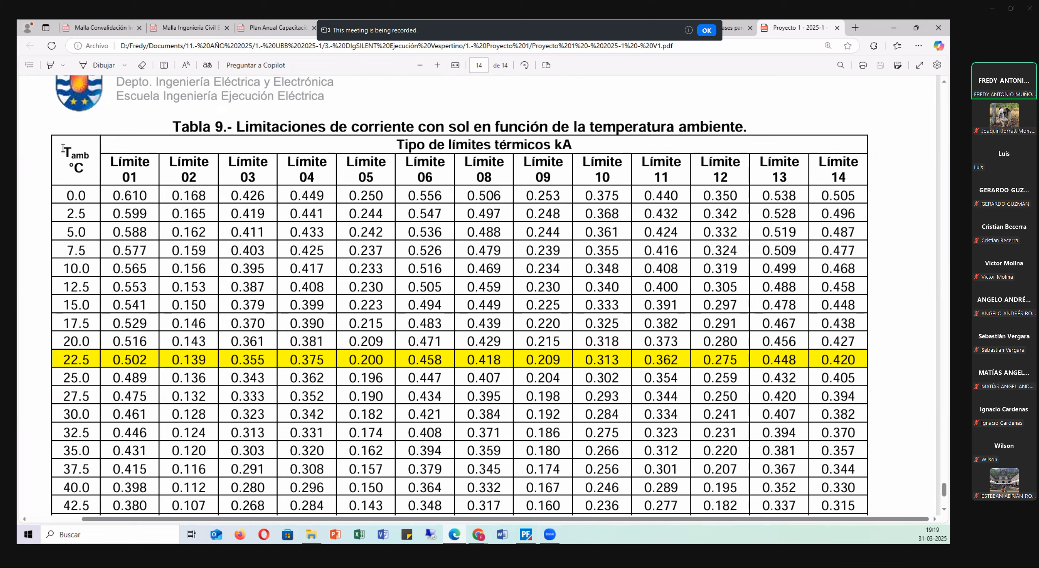
pyautogui.moveTo(61, 147); pyautogui.dragTo(97, 178)
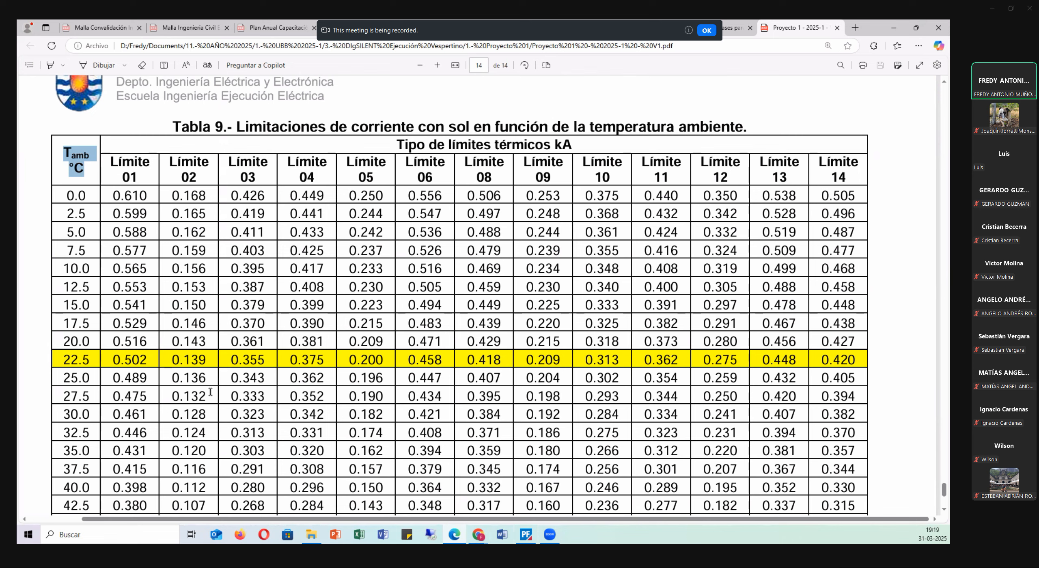
pyautogui.moveTo(65, 359); pyautogui.dragTo(238, 358)
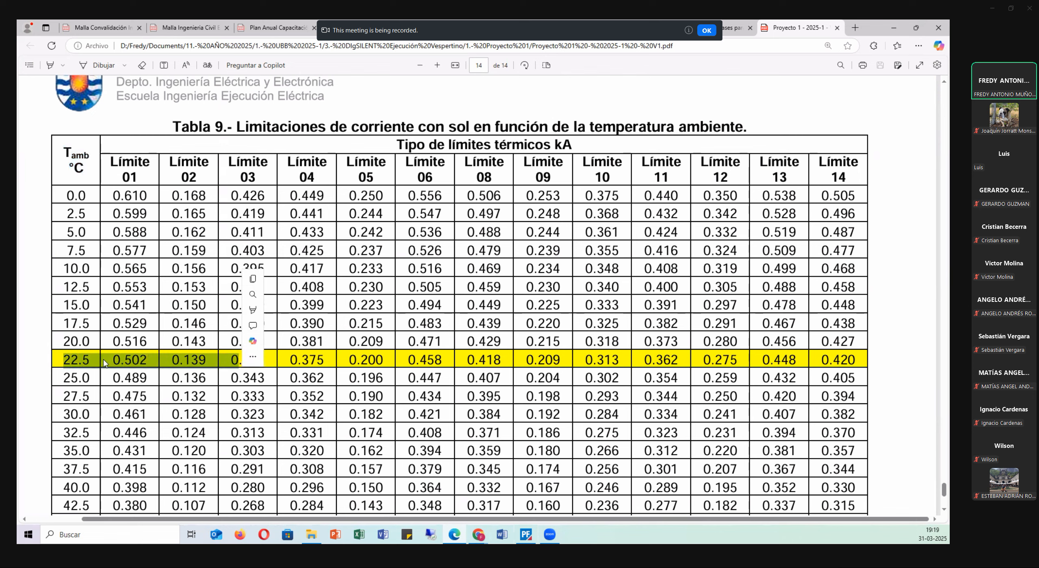
pyautogui.click(89, 357)
pyautogui.moveTo(62, 358); pyautogui.dragTo(87, 362)
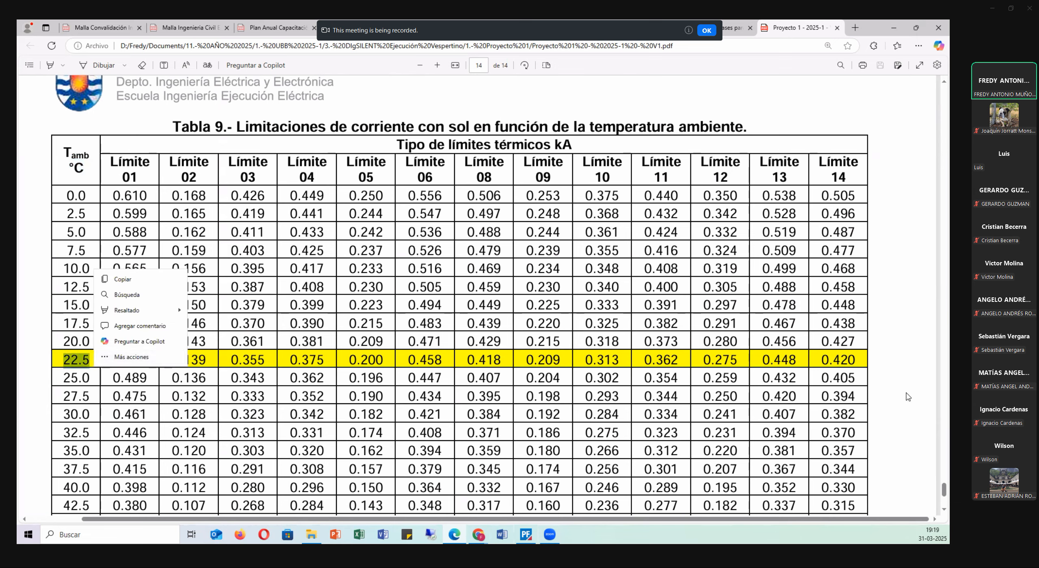
# Return to Tabla 1 on page 7, reloading the project PDF, and review line 01's Corriente value.
pyautogui.moveTo(945, 495); pyautogui.dragTo(940, 286)
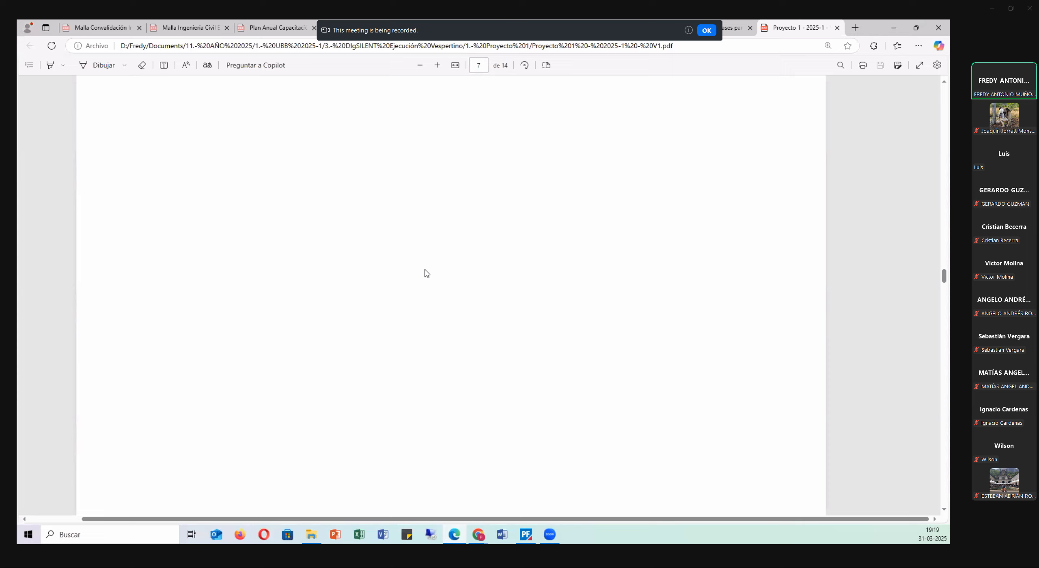
pyautogui.scroll(1, 301, 233)
pyautogui.scroll(1, 300, 233)
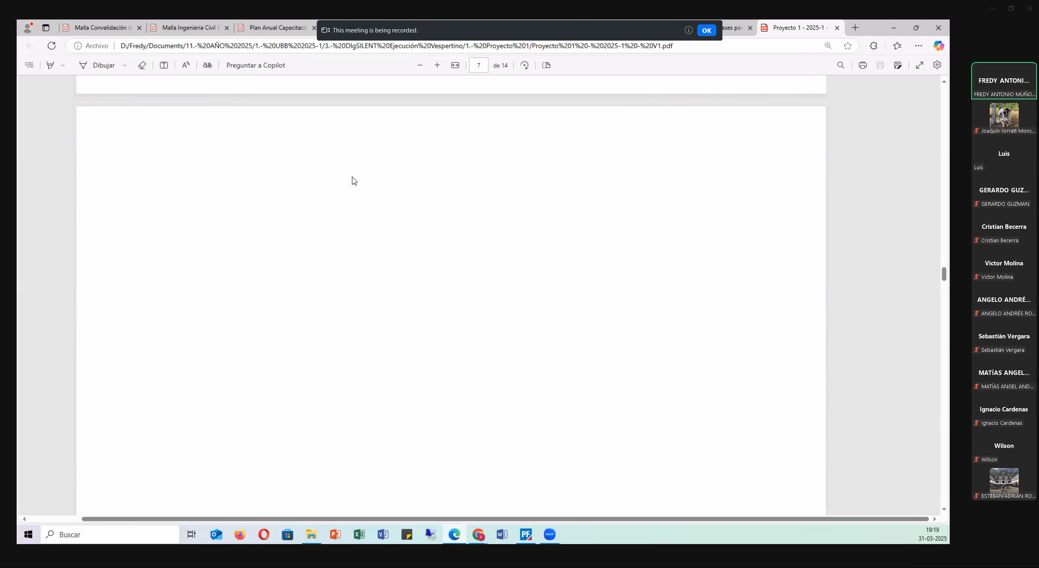
pyautogui.scroll(3, 380, 244)
pyautogui.scroll(-4, 380, 251)
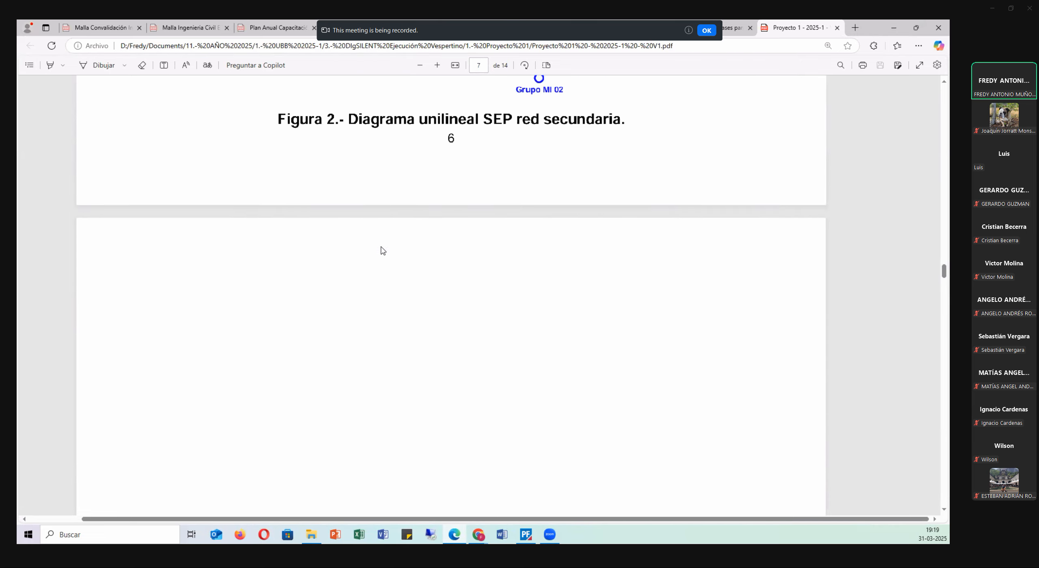
pyautogui.scroll(-4, 383, 251)
pyautogui.scroll(3, 382, 250)
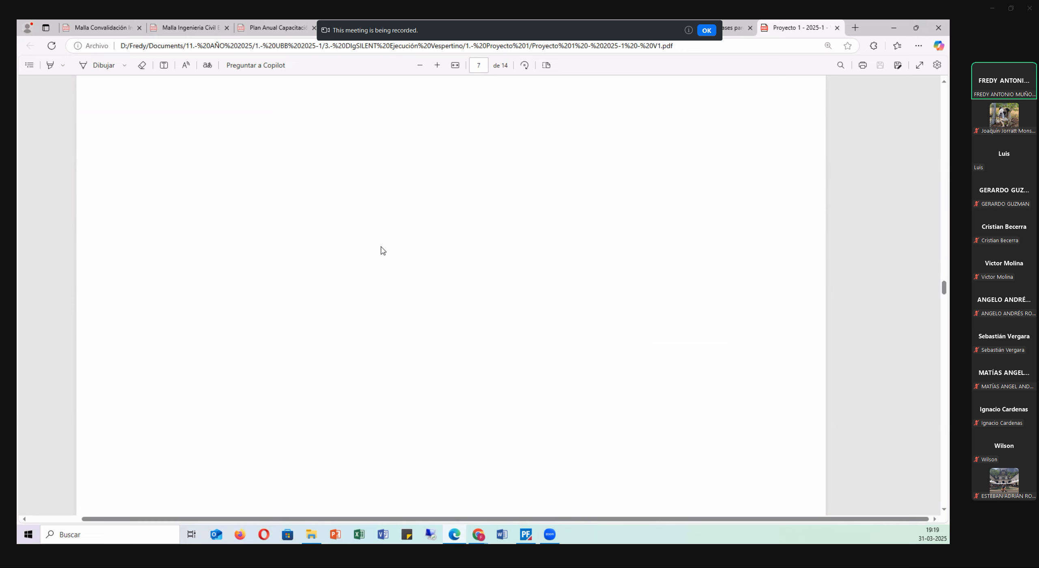
pyautogui.scroll(3, 383, 251)
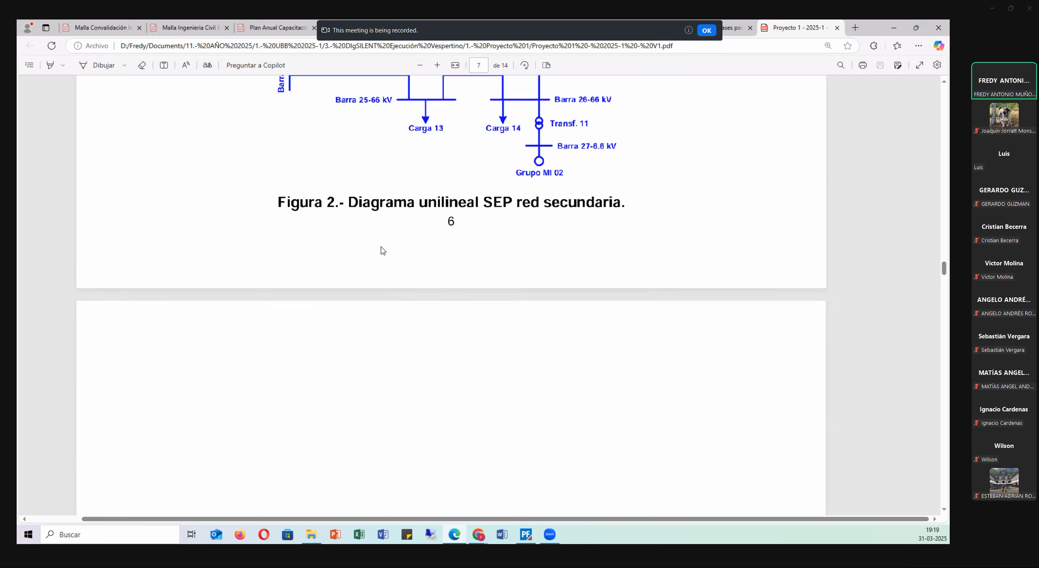
pyautogui.keyDown('ctrl'); pyautogui.scroll(-2, 383, 250); pyautogui.keyUp('ctrl')
pyautogui.keyDown('ctrl'); pyautogui.scroll(2, 409, 262); pyautogui.keyUp('ctrl')
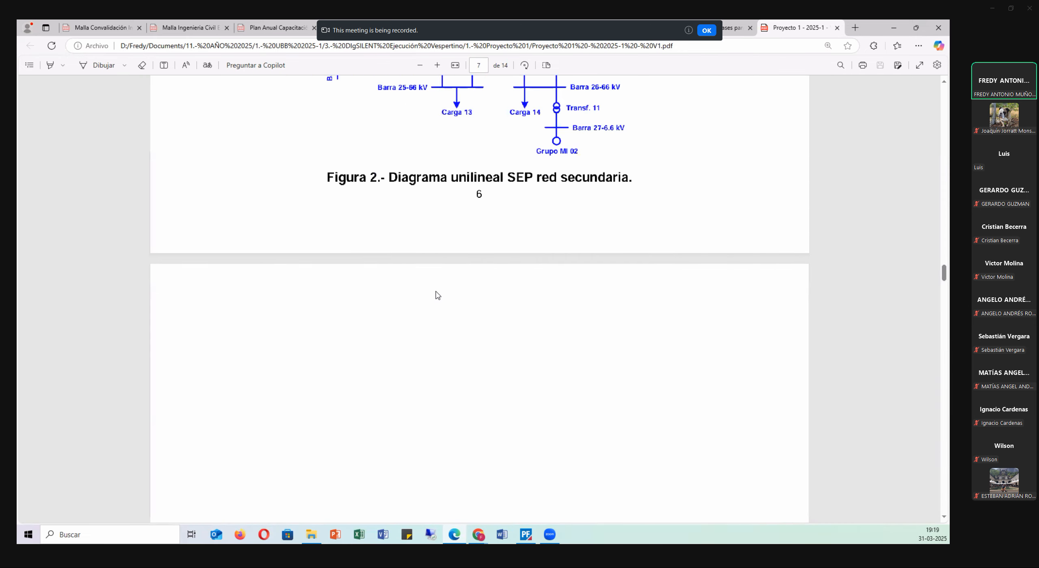
pyautogui.scroll(-1, 424, 266)
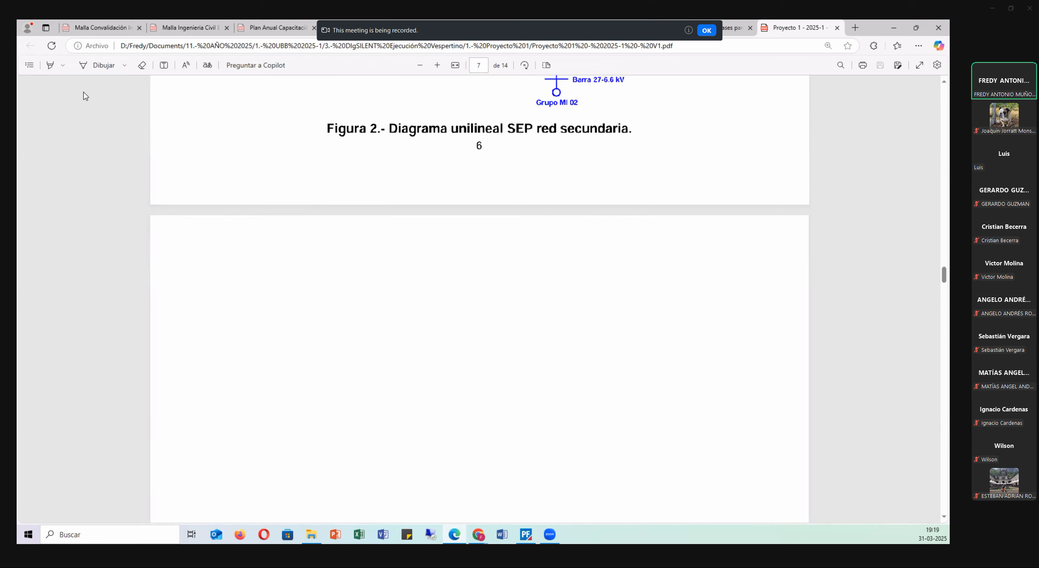
pyautogui.click(52, 40)
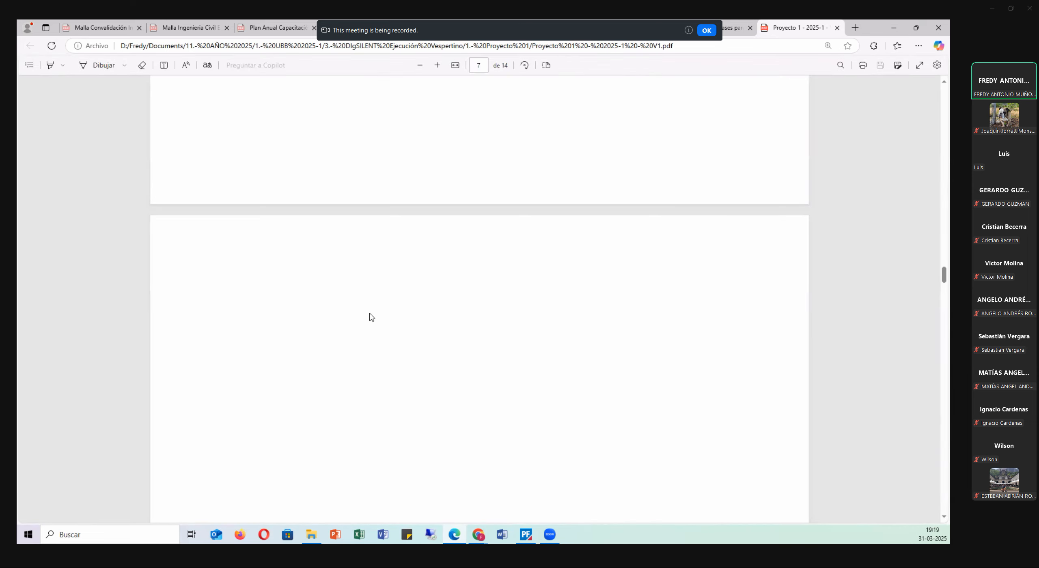
pyautogui.scroll(-5, 368, 292)
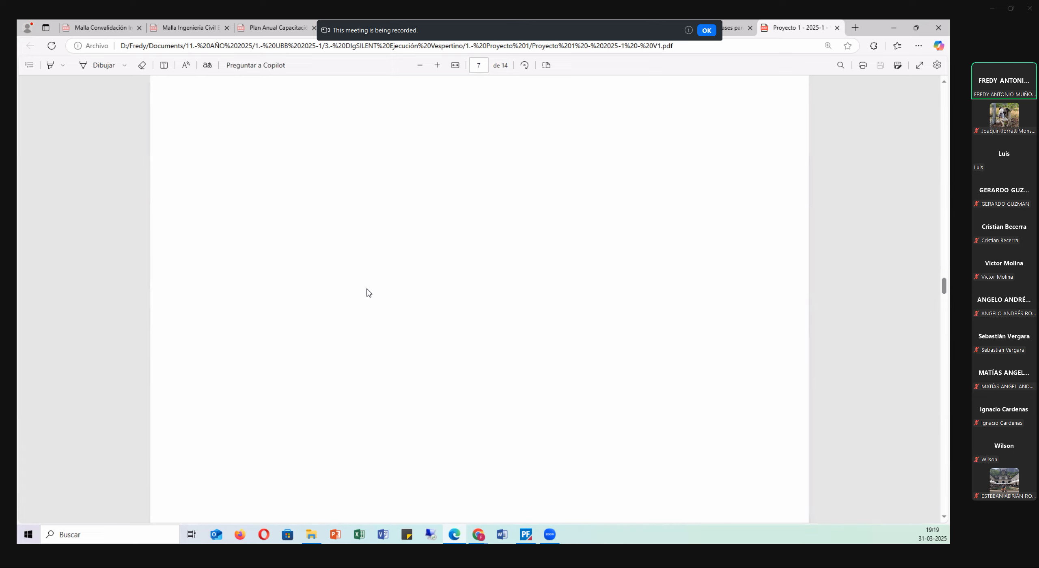
pyautogui.scroll(-4, 368, 292)
pyautogui.scroll(5, 367, 292)
pyautogui.scroll(5, 477, 207)
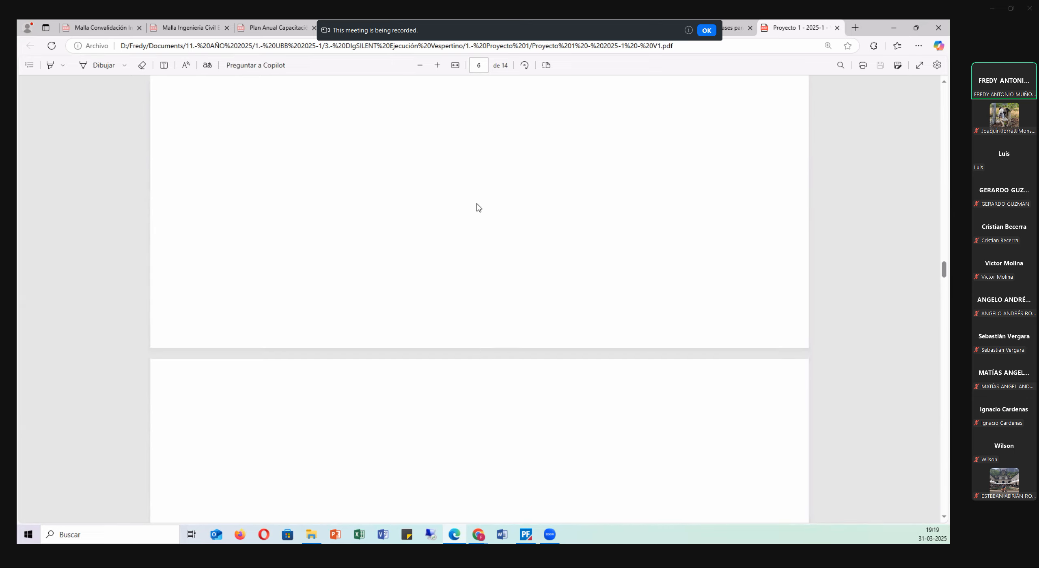
pyautogui.scroll(-5, 475, 218)
pyautogui.scroll(5, 477, 228)
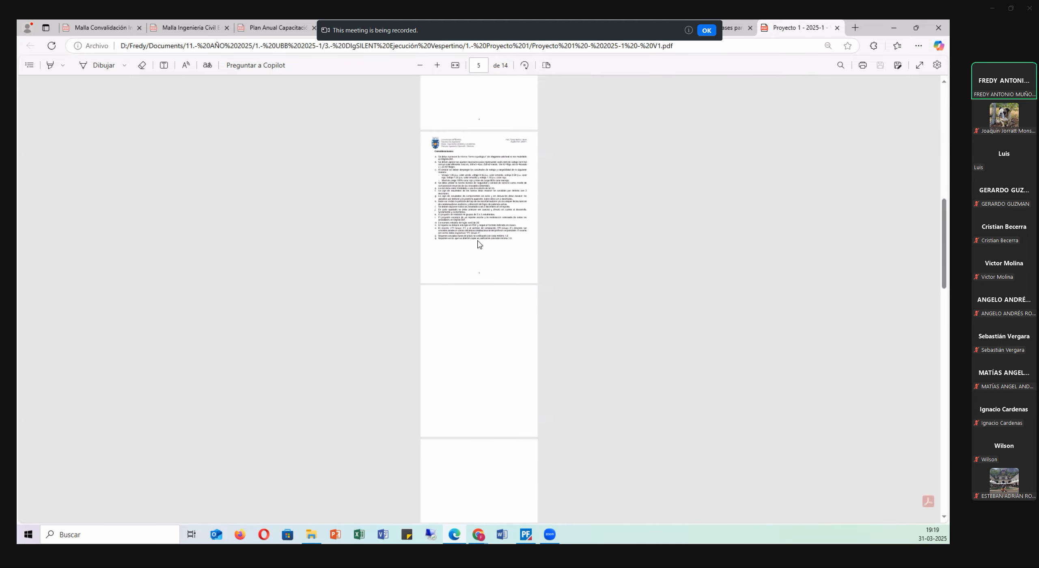
pyautogui.scroll(-3, 479, 245)
pyautogui.scroll(5, 475, 251)
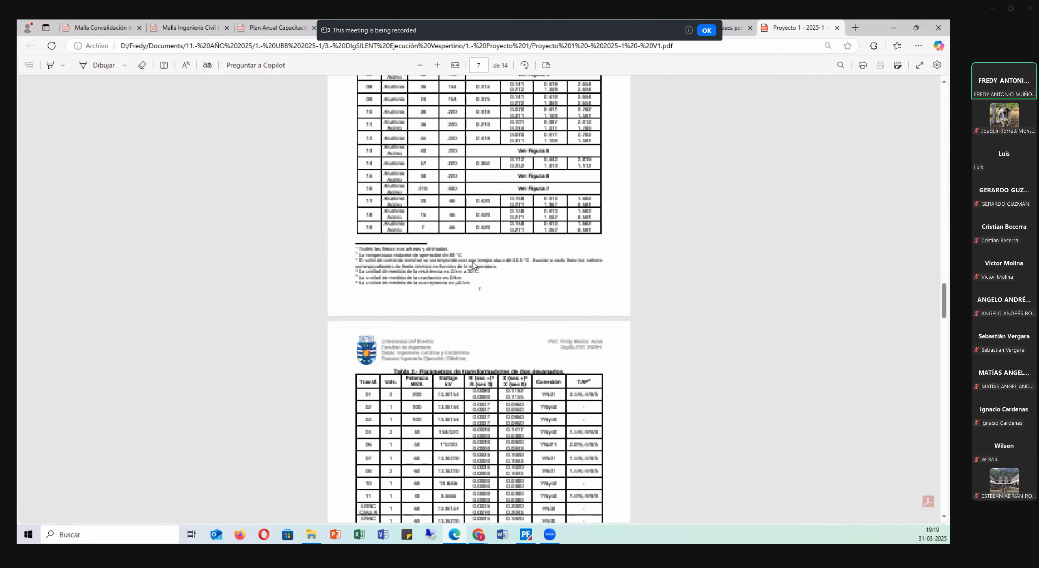
pyautogui.scroll(4, 470, 256)
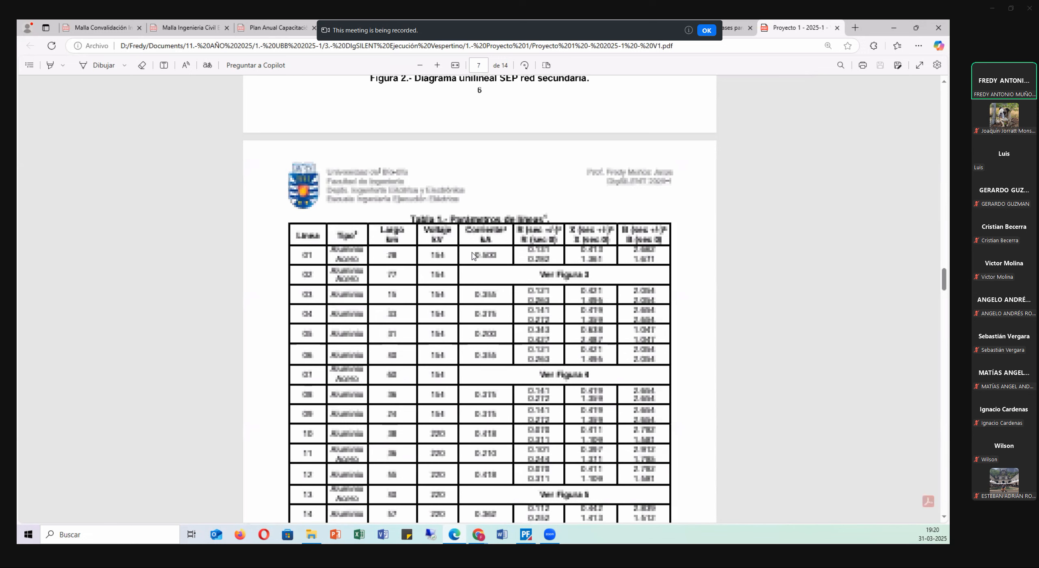
pyautogui.scroll(3, 470, 257)
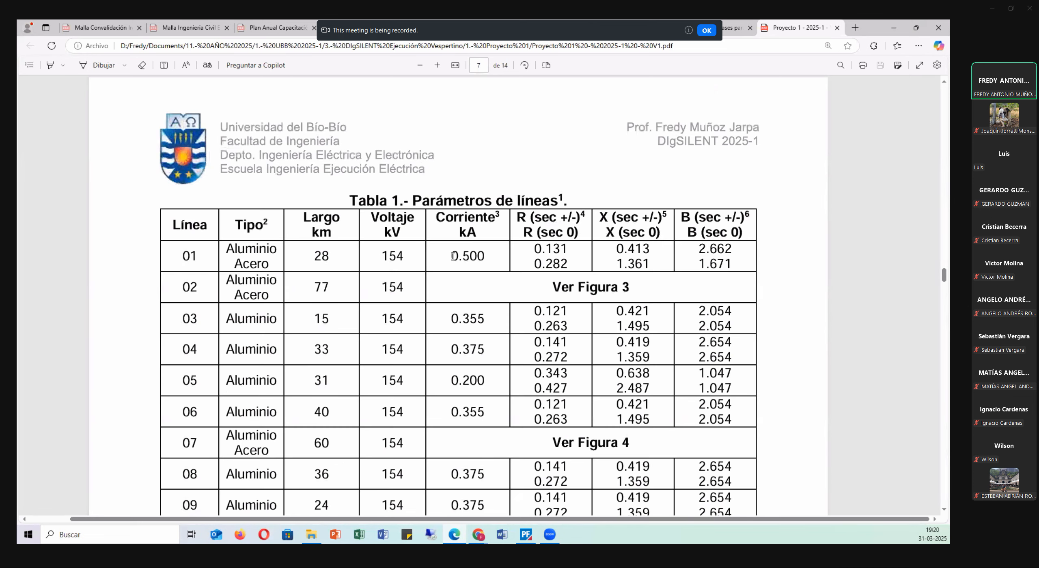
pyautogui.moveTo(451, 256); pyautogui.dragTo(485, 256)
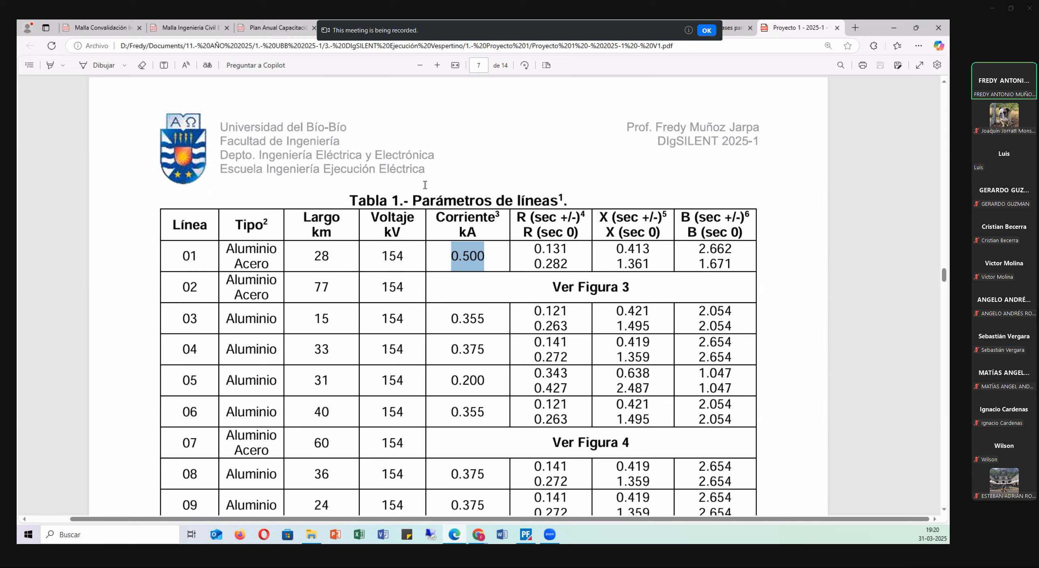
pyautogui.click(454, 254)
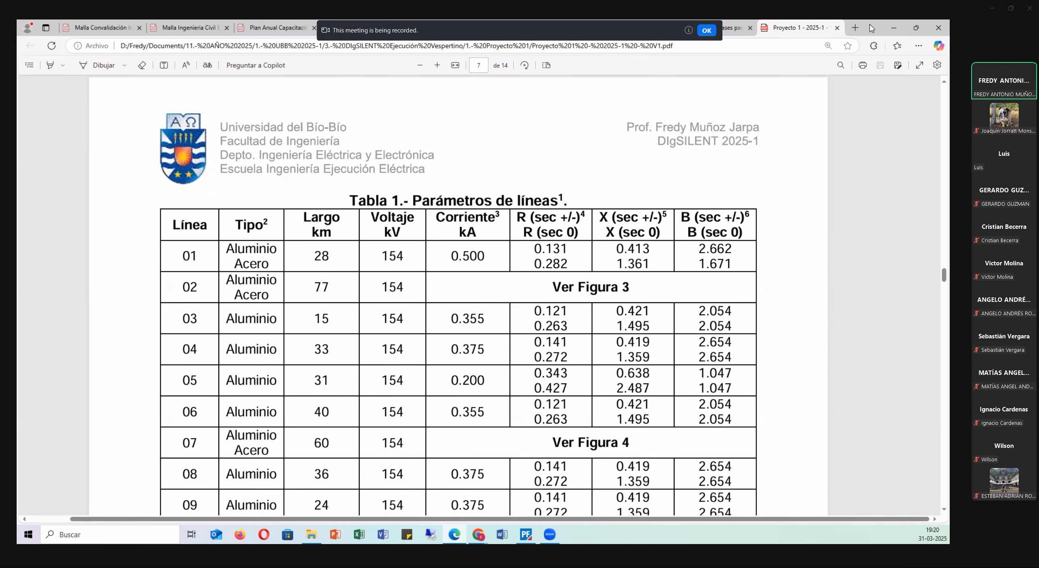
# Switch back to PowerFactory and accept the Línea 1 type data and the Línea 01-154 kV element data.
pyautogui.click(893, 27)
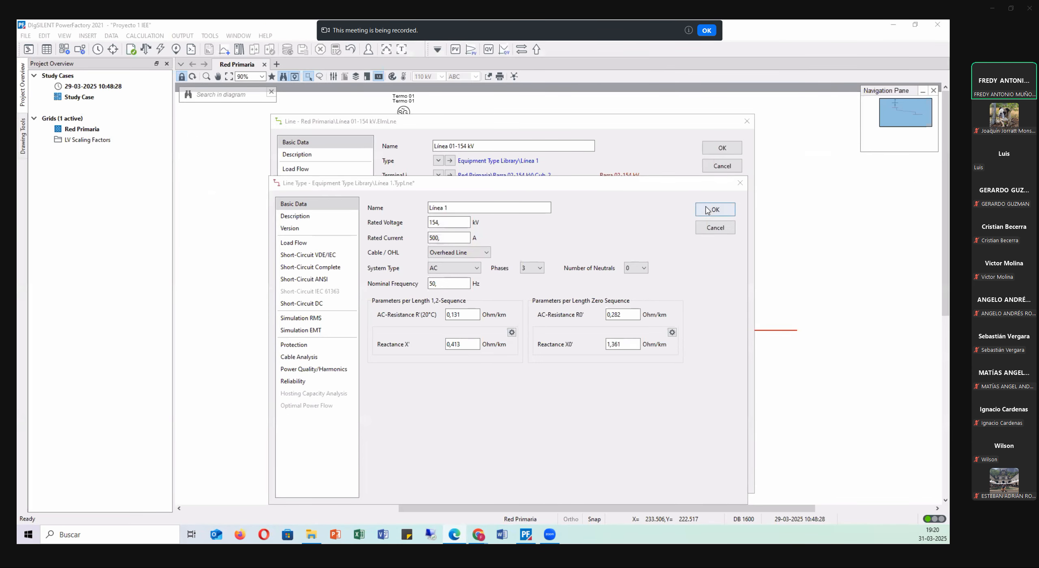
pyautogui.click(707, 210)
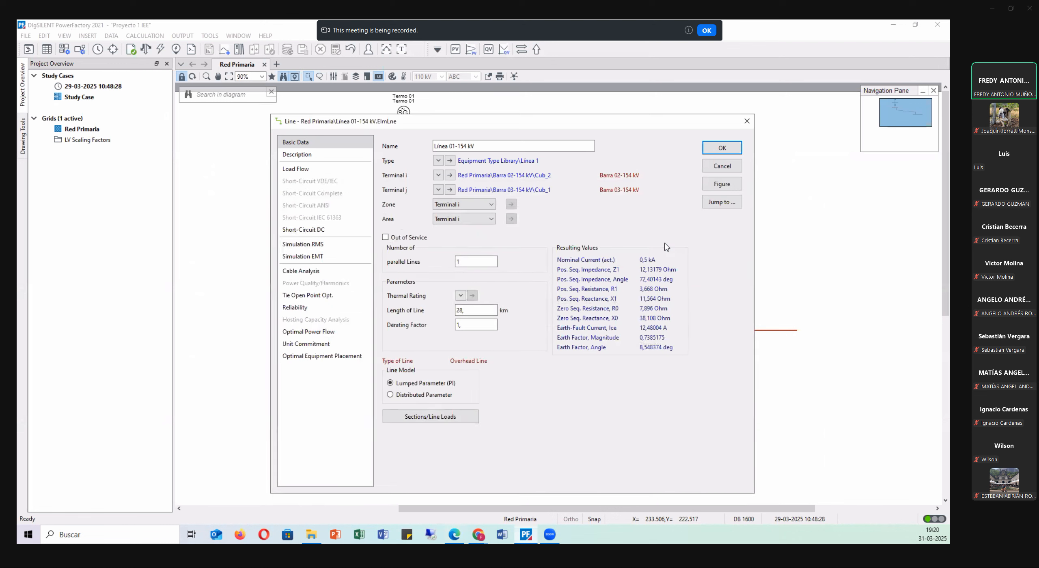
pyautogui.click(715, 150)
pyautogui.click(538, 214)
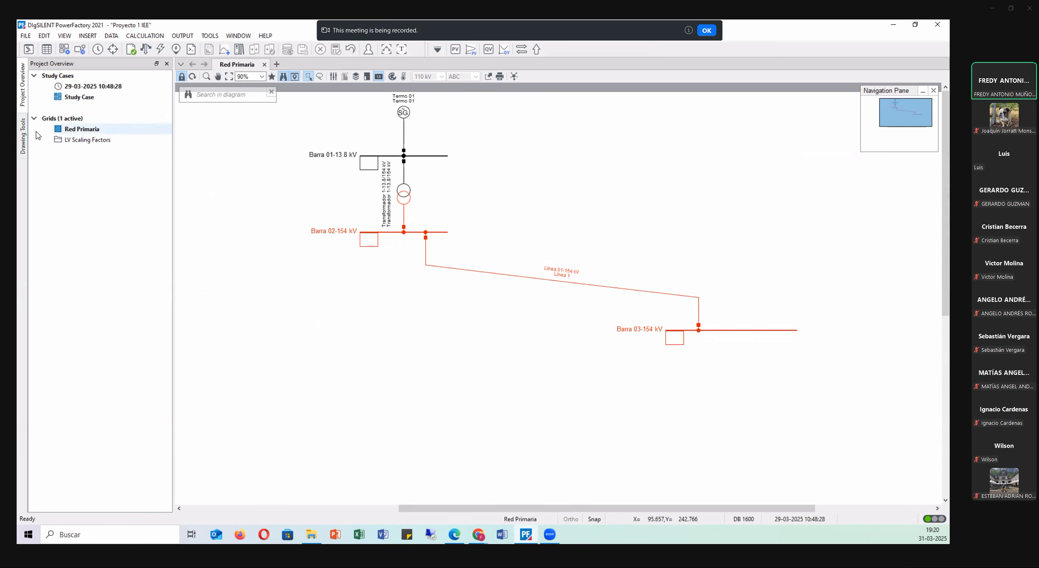
# Turn off the diagram's graphical freeze mode with the drawing tools shown, and extend the Barra 02-154 kV busbar leftward.
pyautogui.click(24, 136)
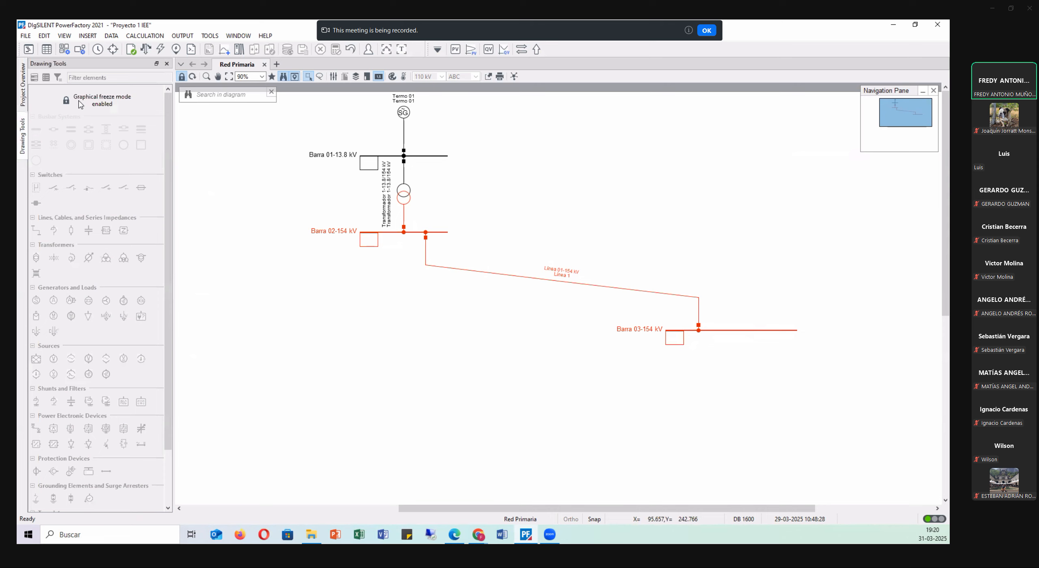
pyautogui.click(182, 77)
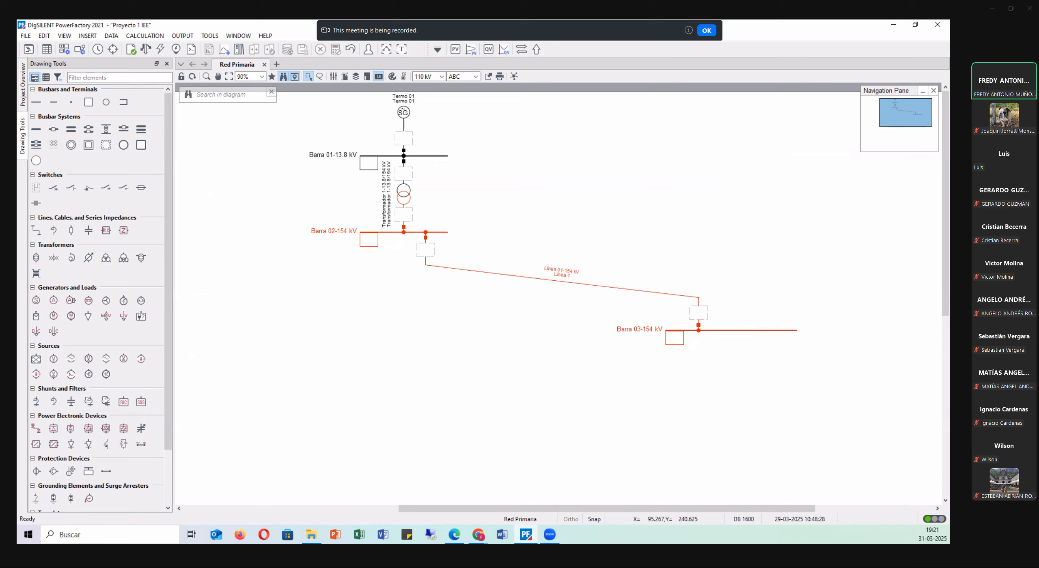
pyautogui.click(361, 236)
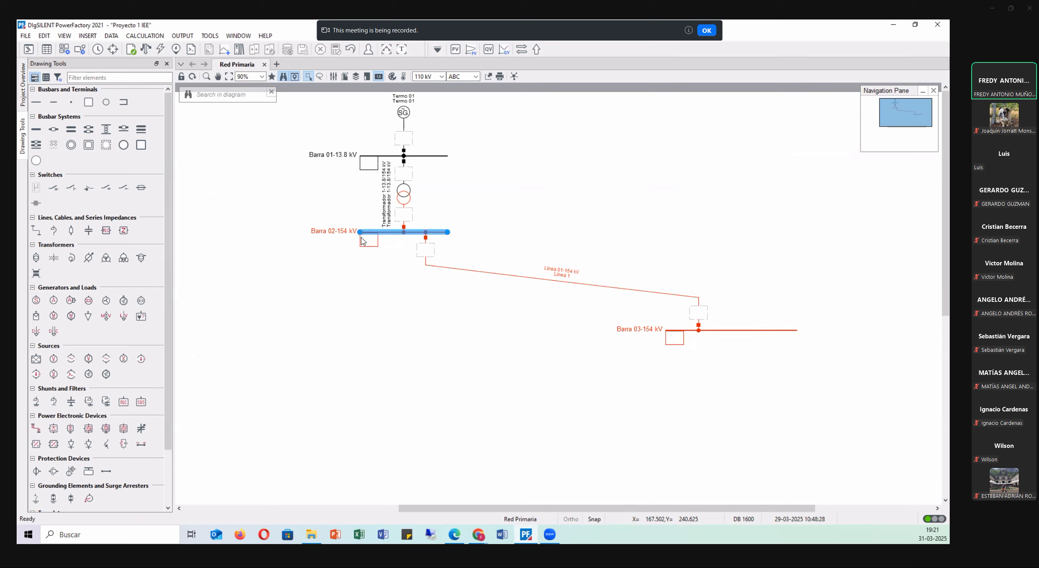
pyautogui.moveTo(359, 232); pyautogui.dragTo(284, 232)
pyautogui.click(286, 198)
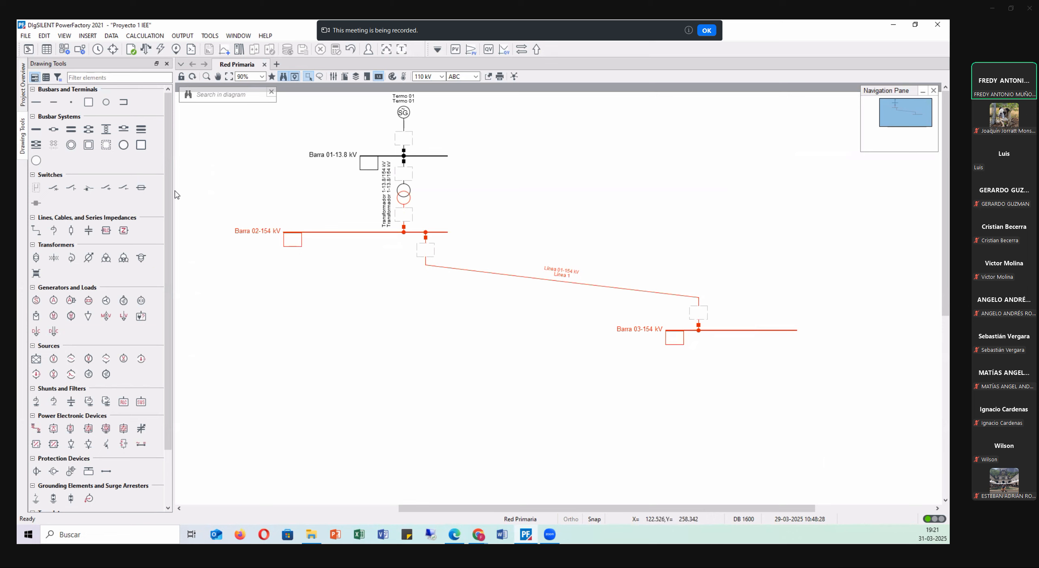
# Place a General Load below Barra 02-154 kV, connected to the extended part of the busbar.
pyautogui.scroll(-3, 88, 193)
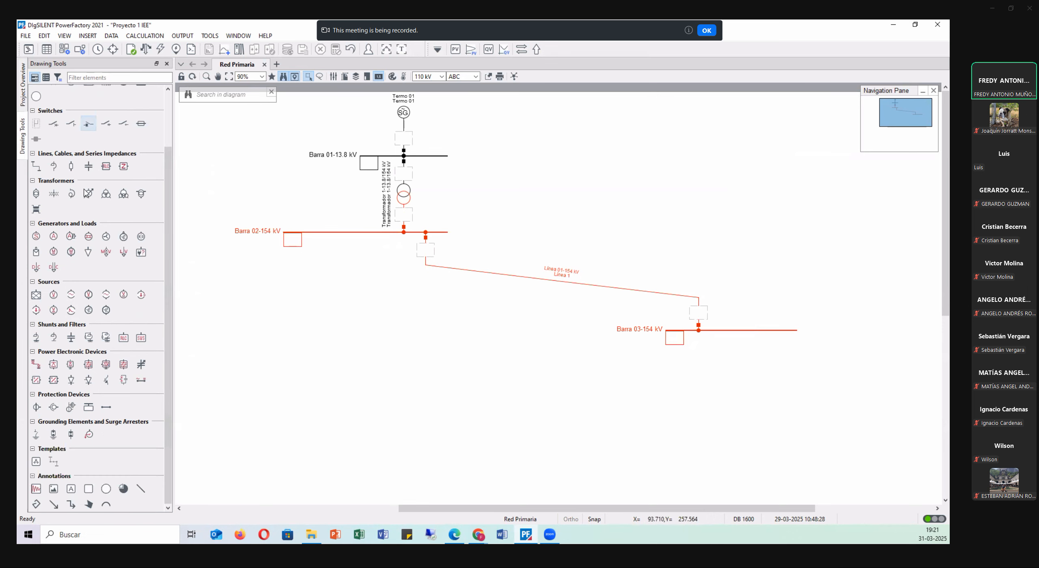
pyautogui.click(88, 252)
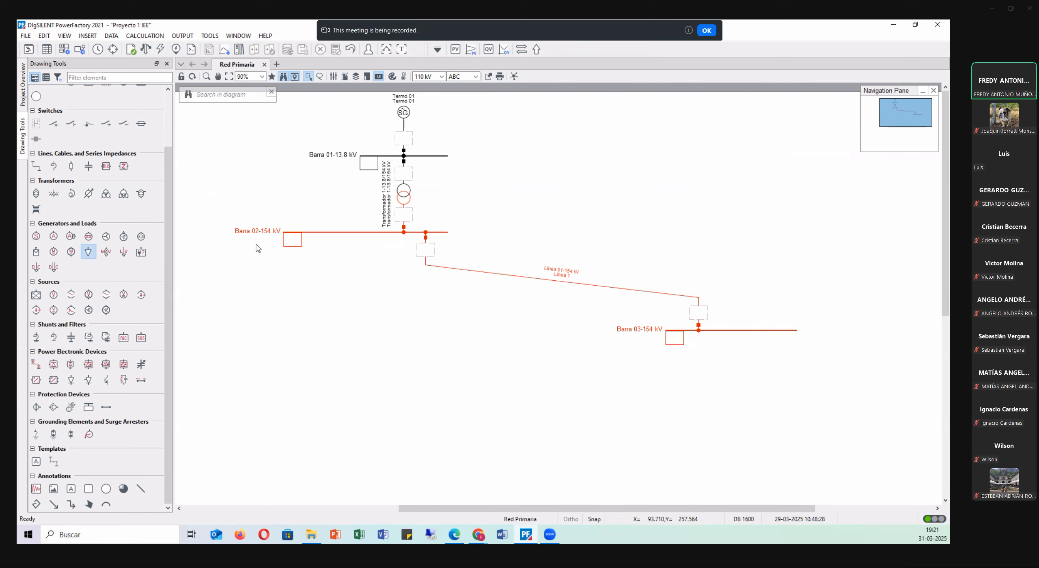
pyautogui.click(317, 232)
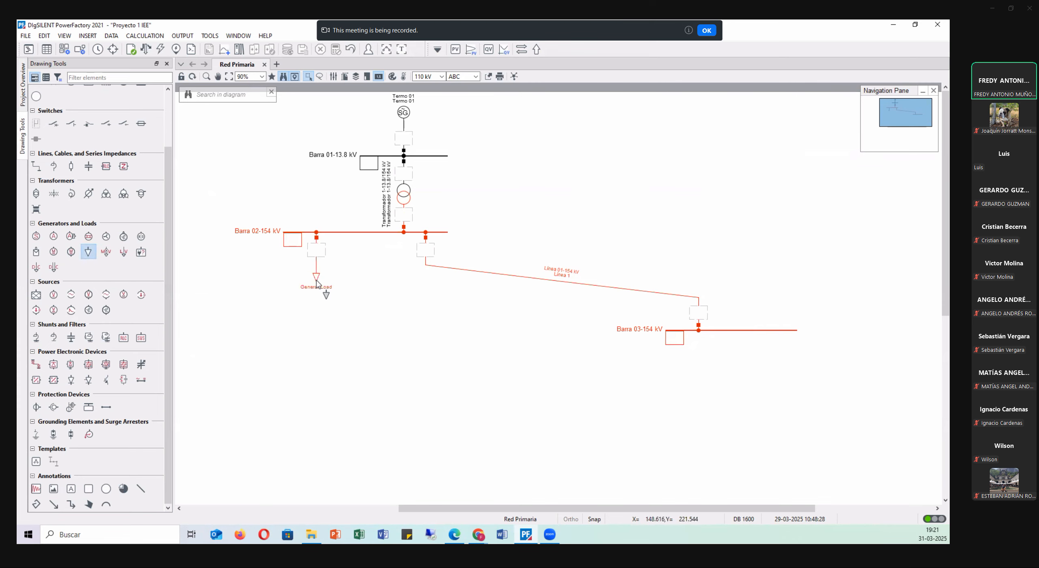
pyautogui.scroll(2, 247, 191)
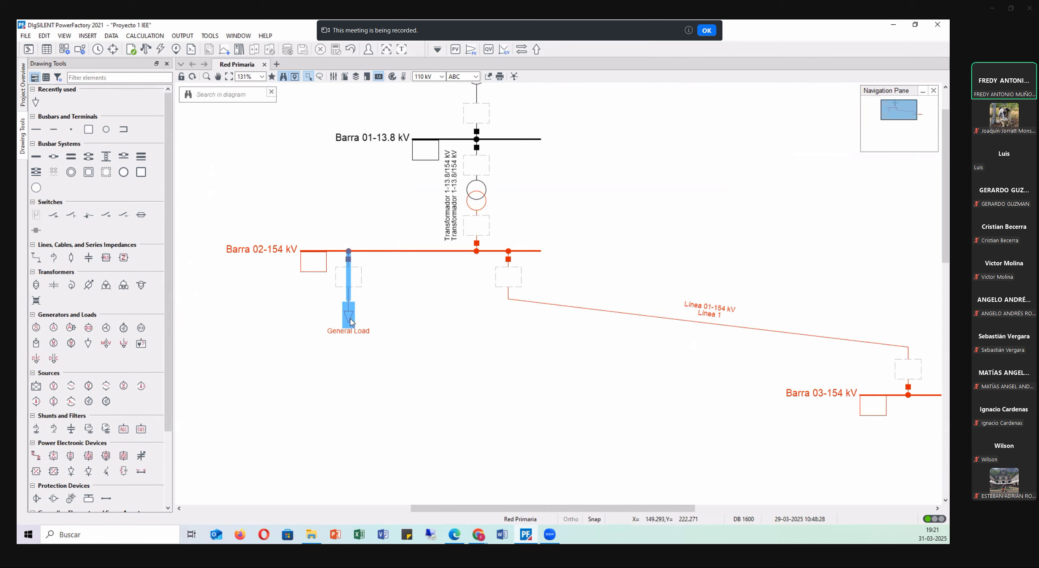
# Move the General Load from below to above Barra 02-154 kV, keeping its connection to the extended part of the busbar.
pyautogui.moveTo(357, 314); pyautogui.dragTo(354, 202)
pyautogui.click(384, 195)
pyautogui.scroll(3, 280, 197)
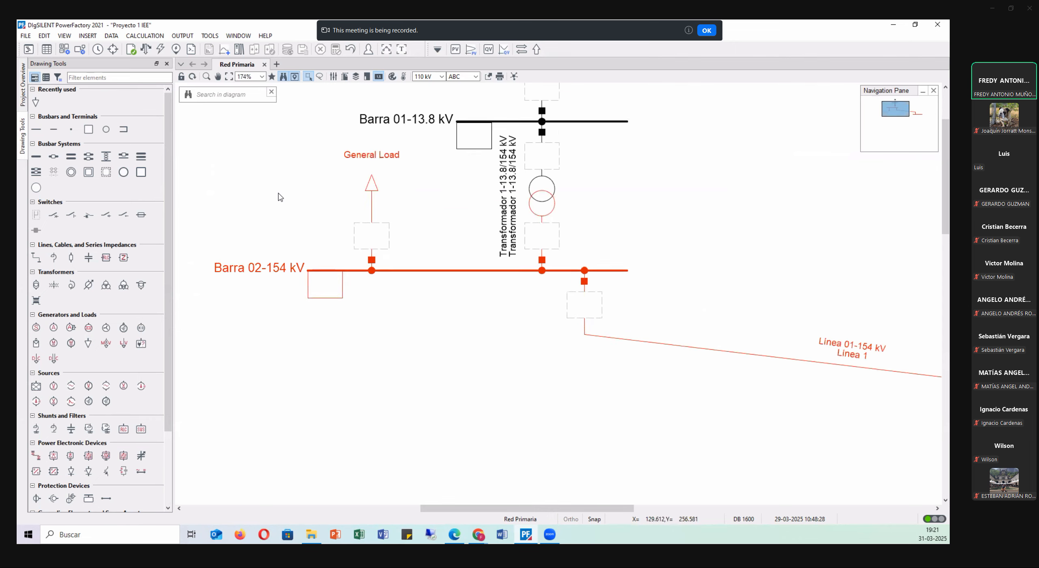
pyautogui.scroll(1, 280, 197)
pyautogui.moveTo(445, 508); pyautogui.dragTo(412, 505)
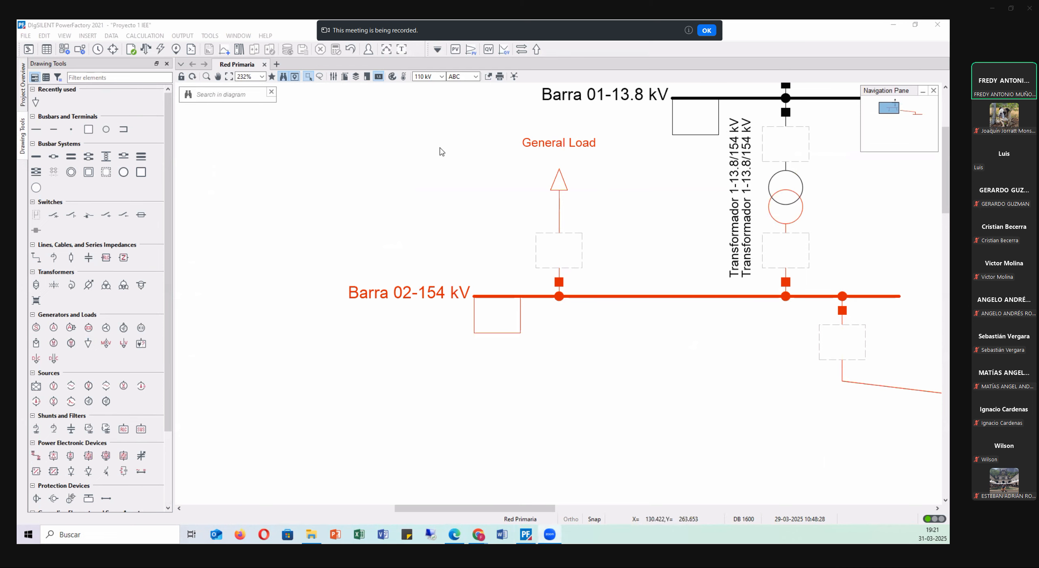
# Name the General Load on Barra 02-154 kV Carga 01 and classify it as Industrial.
pyautogui.doubleClick(560, 181)
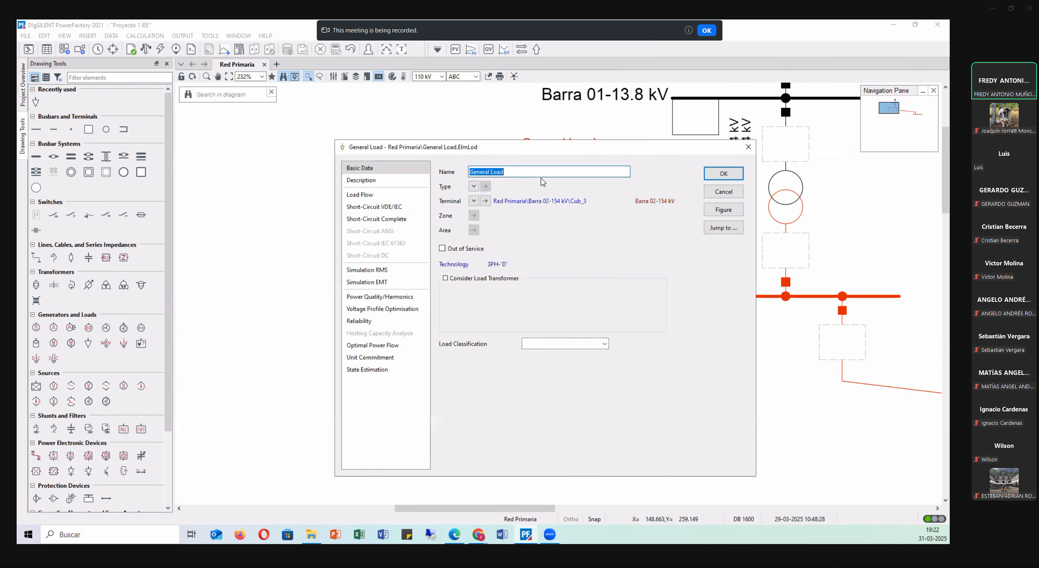
pyautogui.write('C')
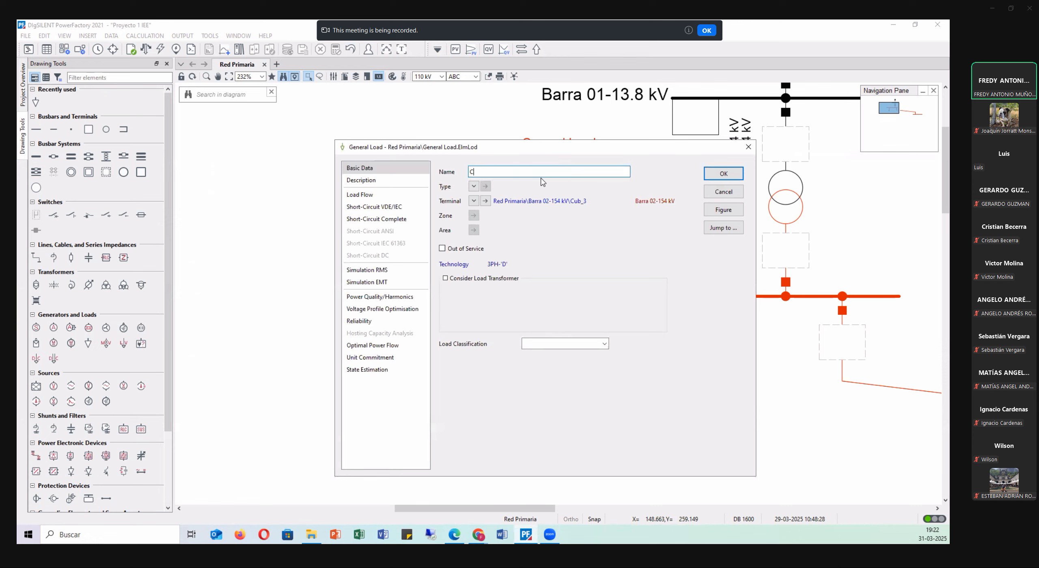
pyautogui.write('arga 01')
pyautogui.hotkey('alt', 'Tab')
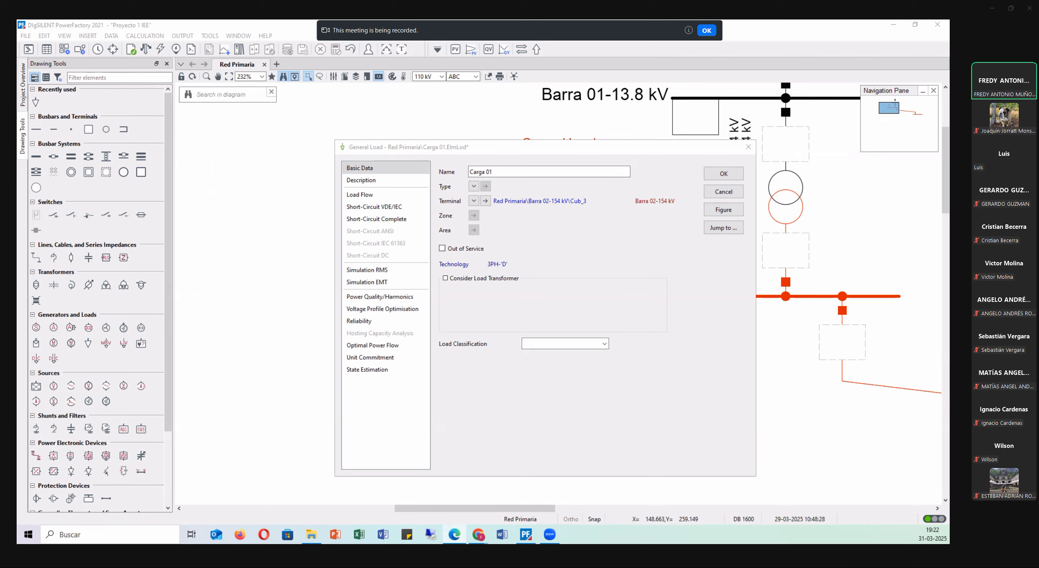
pyautogui.click(543, 263)
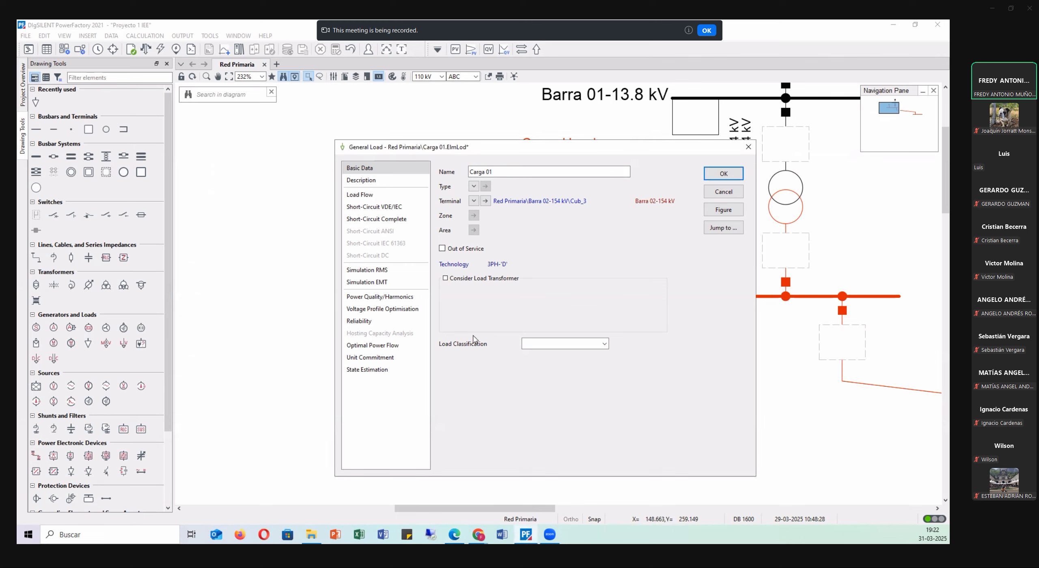
pyautogui.click(605, 345)
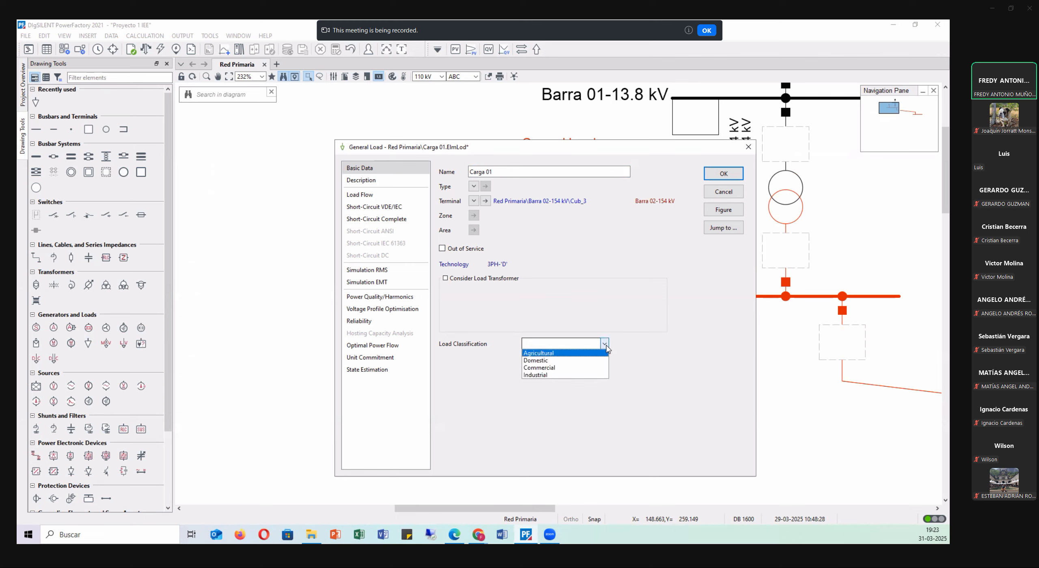
pyautogui.click(542, 375)
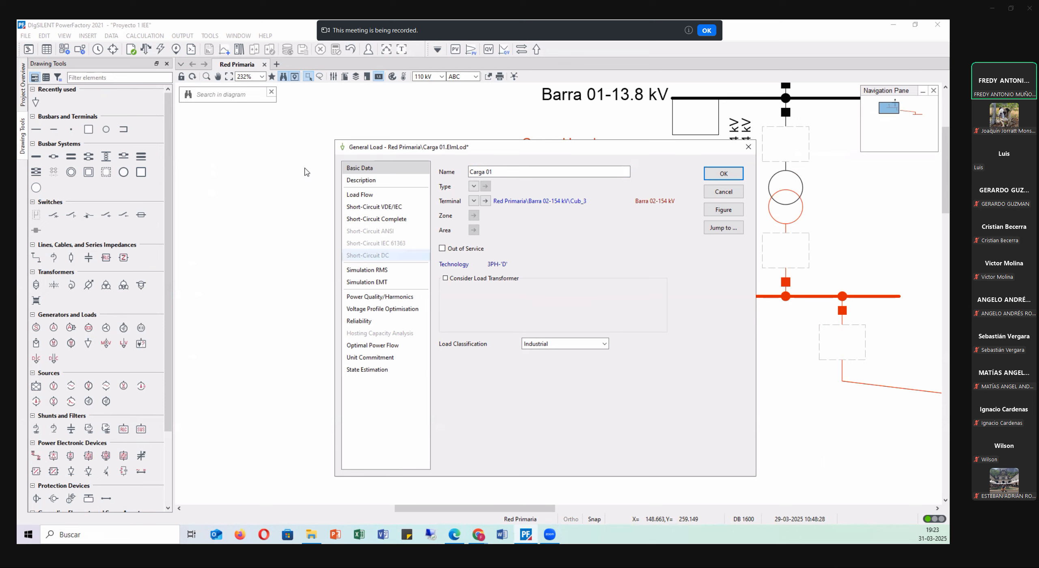
# Open Carga 01's load flow data, try the Unbalanced option with per-phase powers, and return it to Balanced.
pyautogui.click(387, 197)
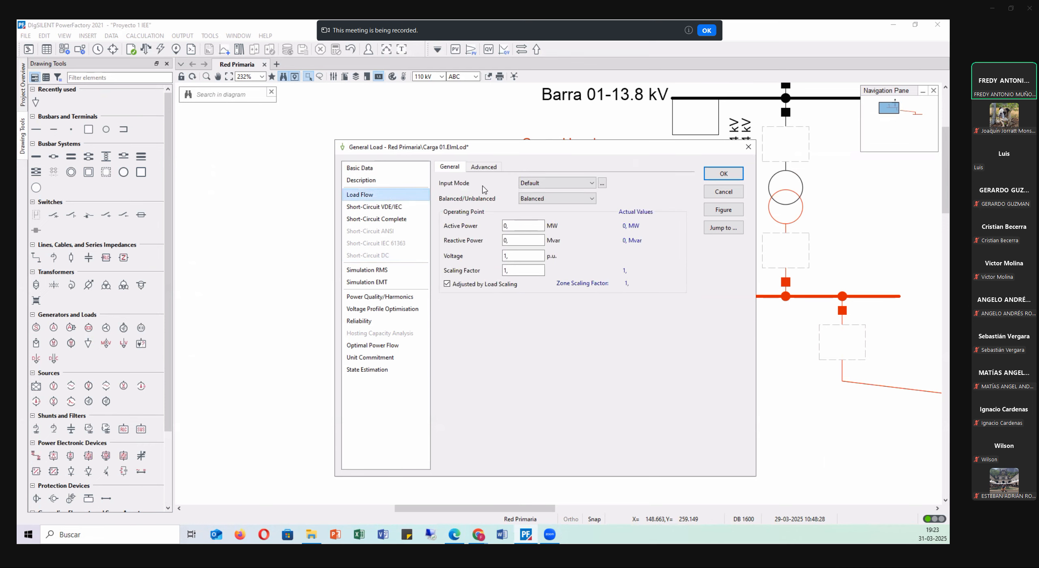
pyautogui.click(538, 200)
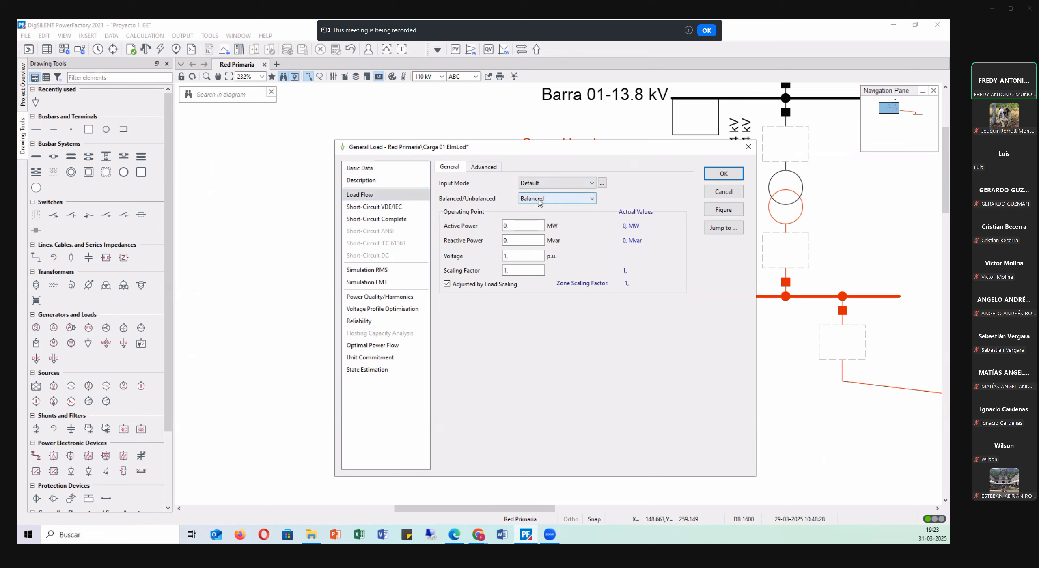
pyautogui.click(542, 216)
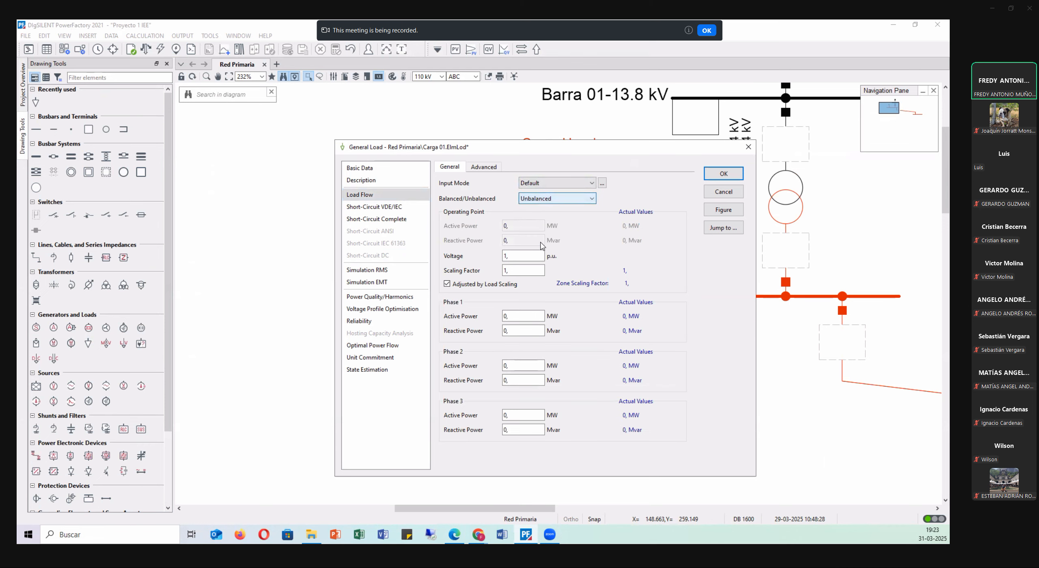
pyautogui.doubleClick(523, 315)
pyautogui.click(565, 199)
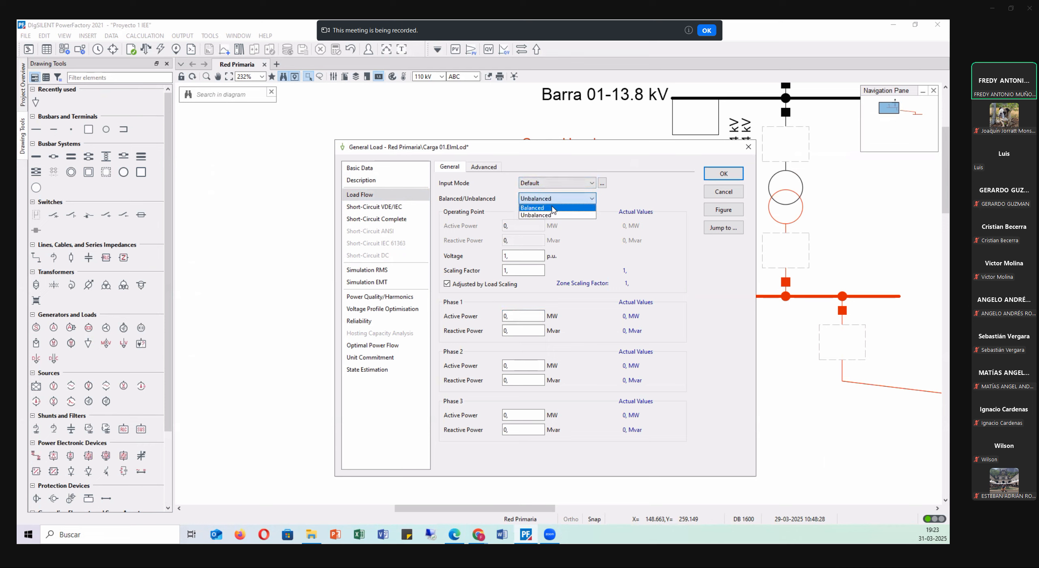
pyautogui.click(553, 208)
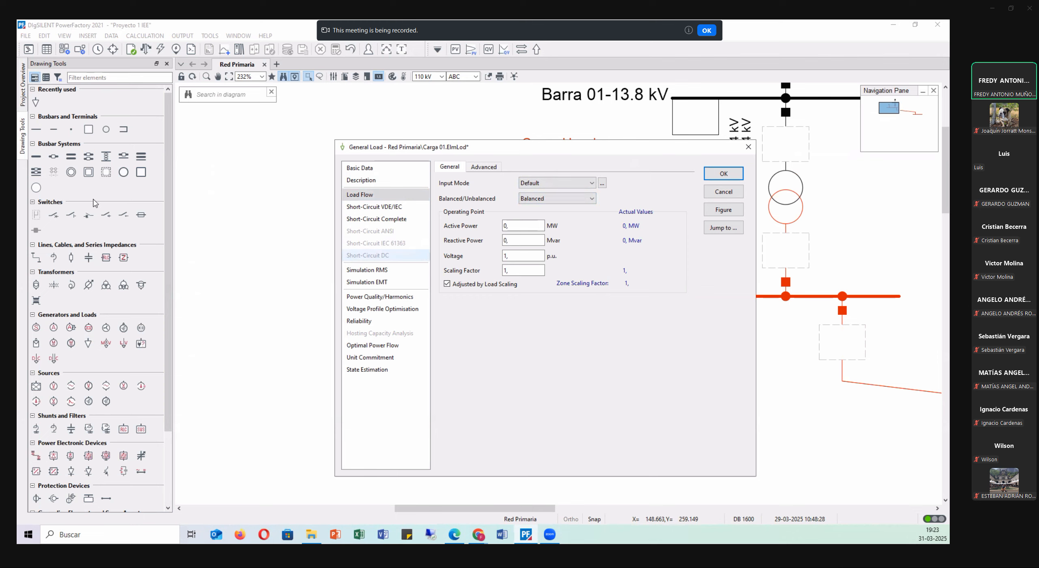
# Set Carga 01's input mode to S, cos(phi) with an apparent power of 50 MVA and a power factor of 0,9.
pyautogui.press('Tab')
pyautogui.press('Tab')
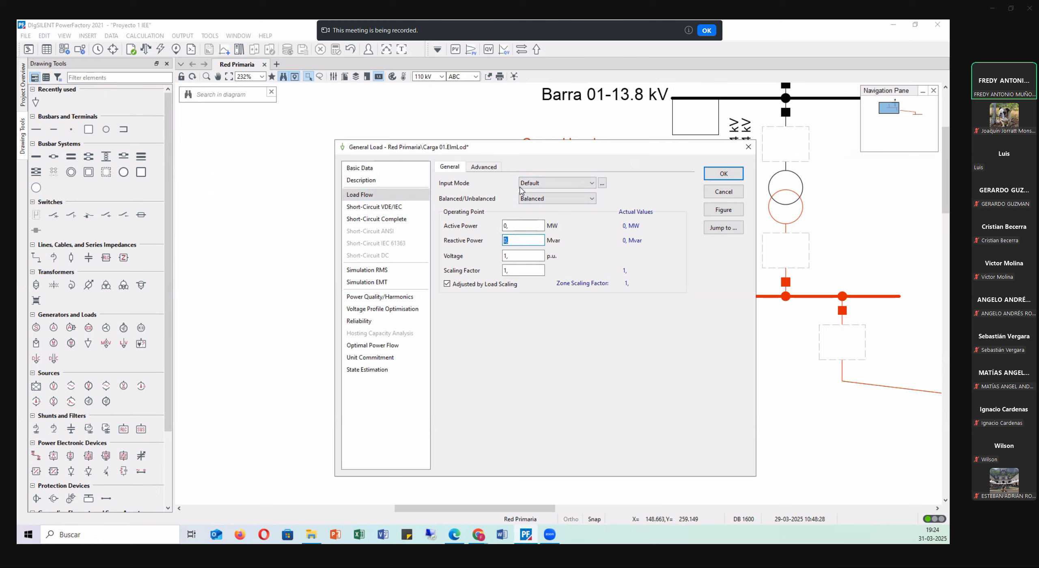
pyautogui.click(561, 184)
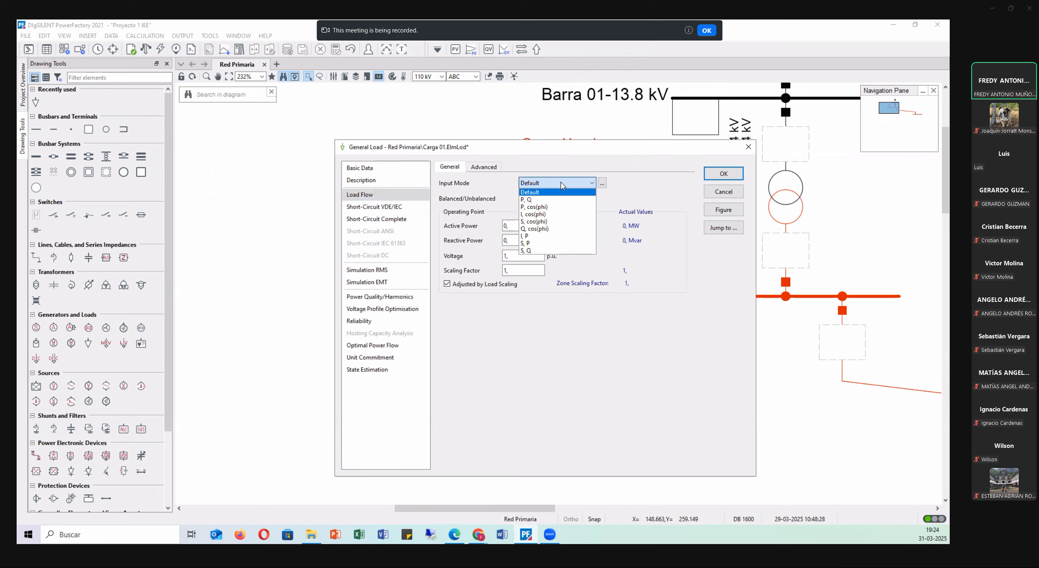
pyautogui.click(564, 221)
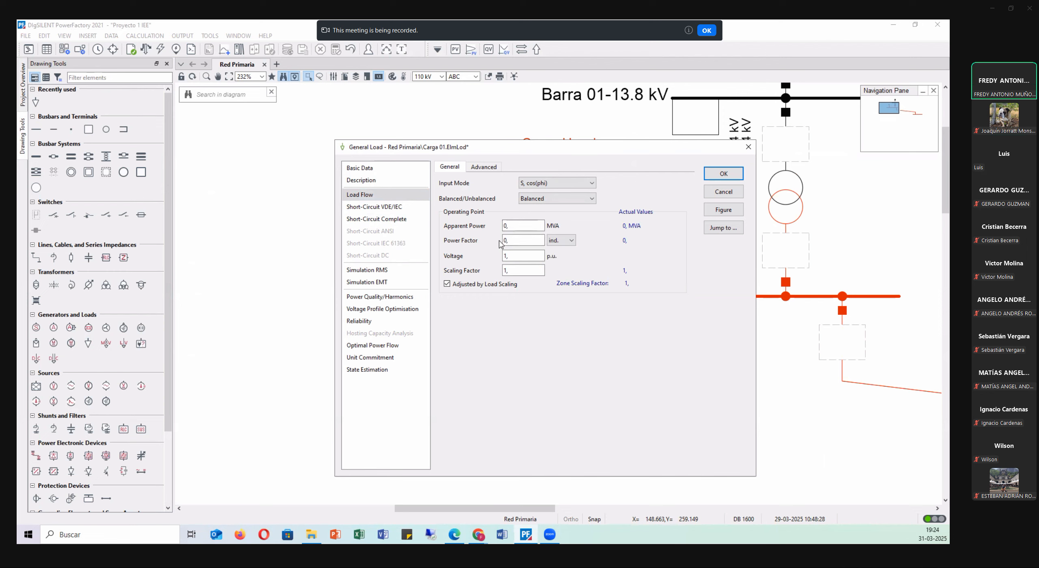
pyautogui.doubleClick(526, 225)
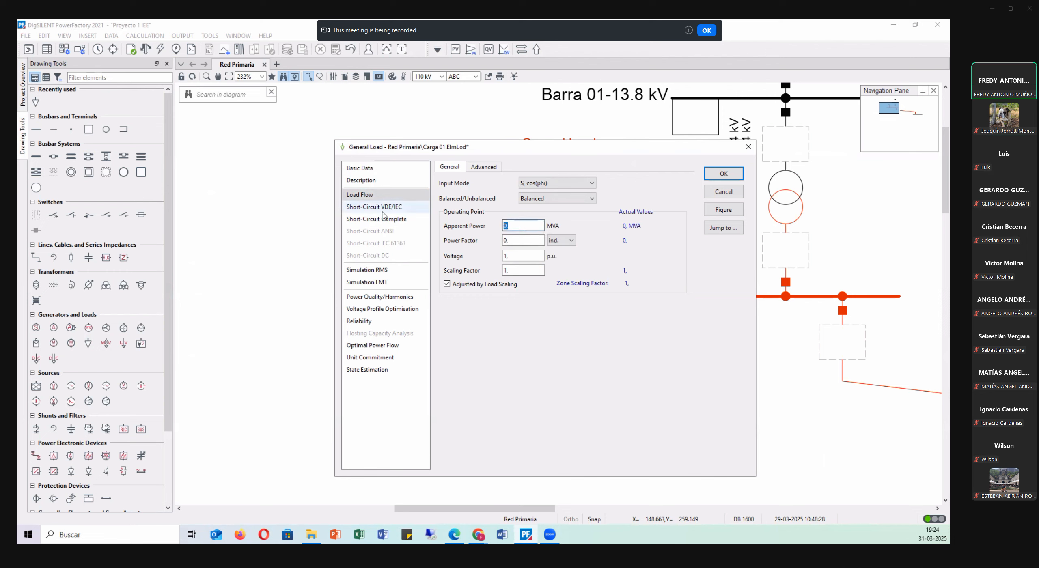
pyautogui.write('50')
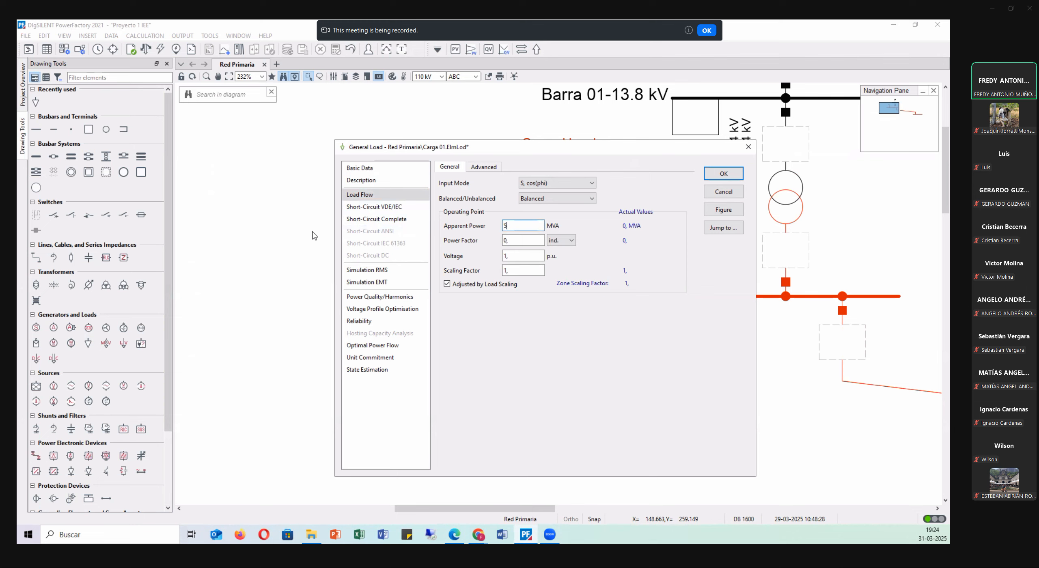
pyautogui.doubleClick(529, 243)
pyautogui.write('0.9')
pyautogui.click(525, 347)
# Check Carga 01's operating point in the P, Q and I, cos(phi) input modes, and return to S, cos(phi).
pyautogui.click(564, 183)
pyautogui.click(560, 200)
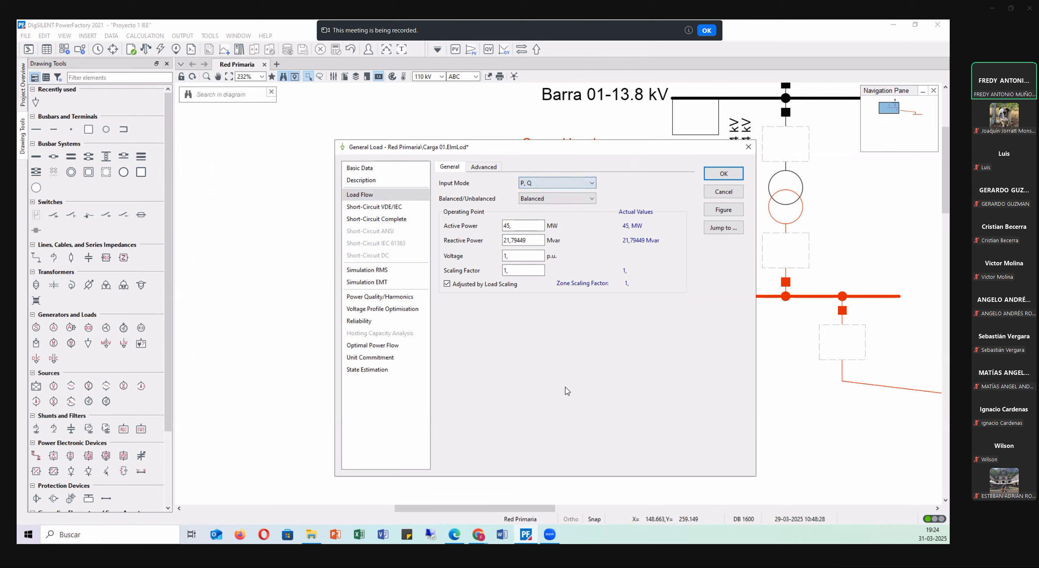
pyautogui.click(569, 183)
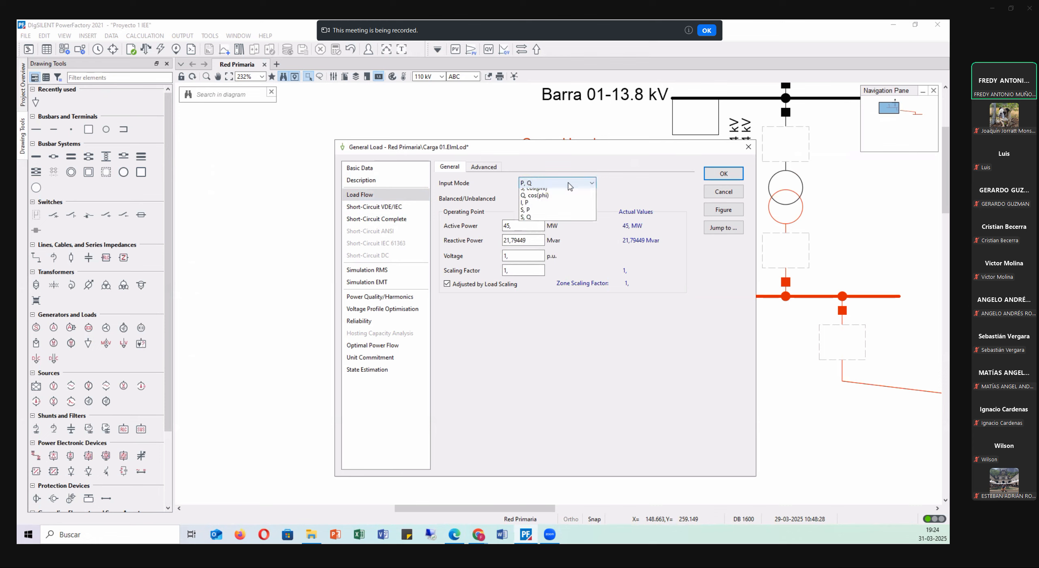
pyautogui.click(560, 219)
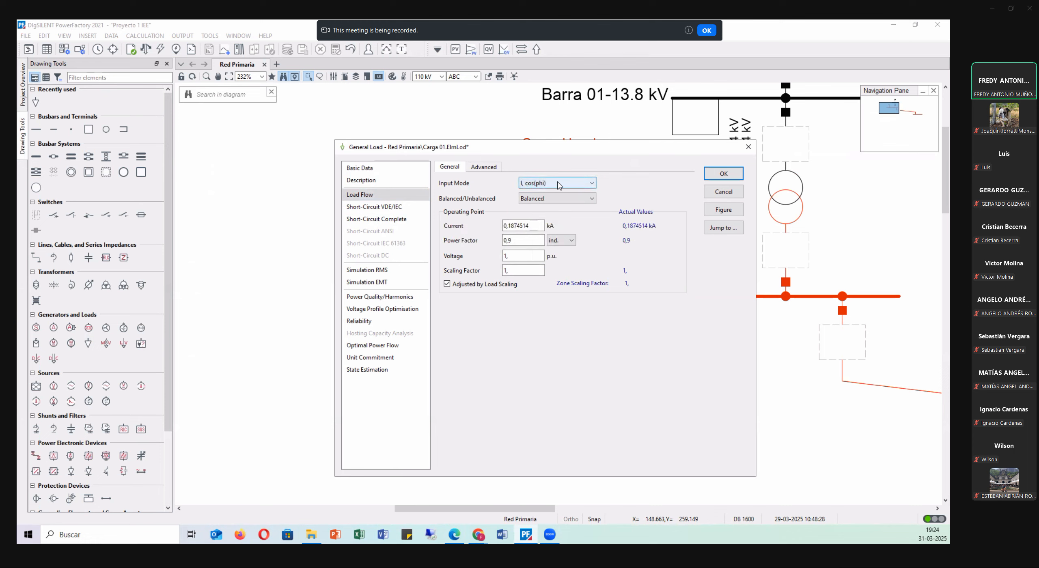
pyautogui.click(563, 184)
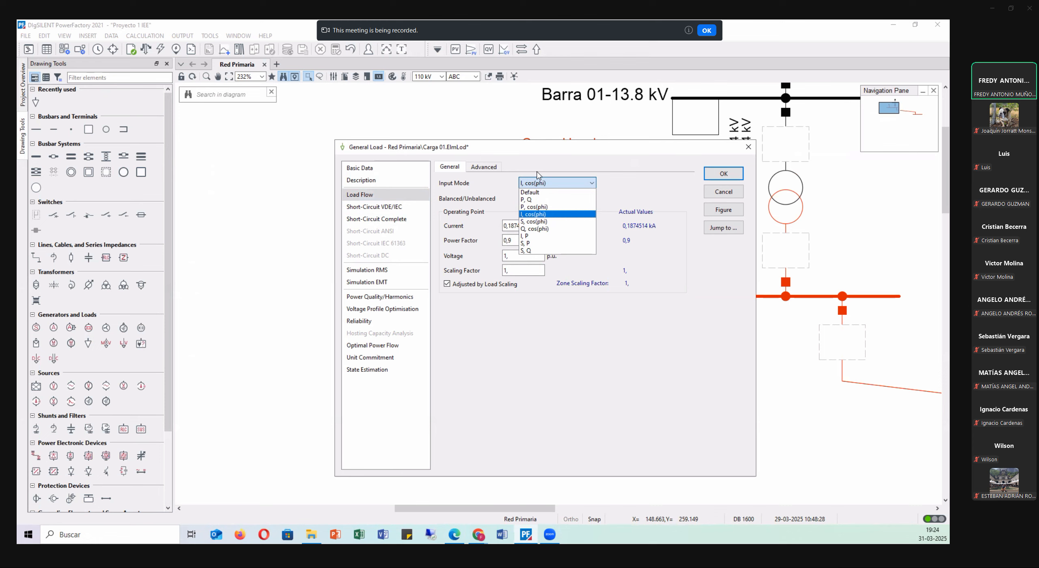
pyautogui.click(536, 200)
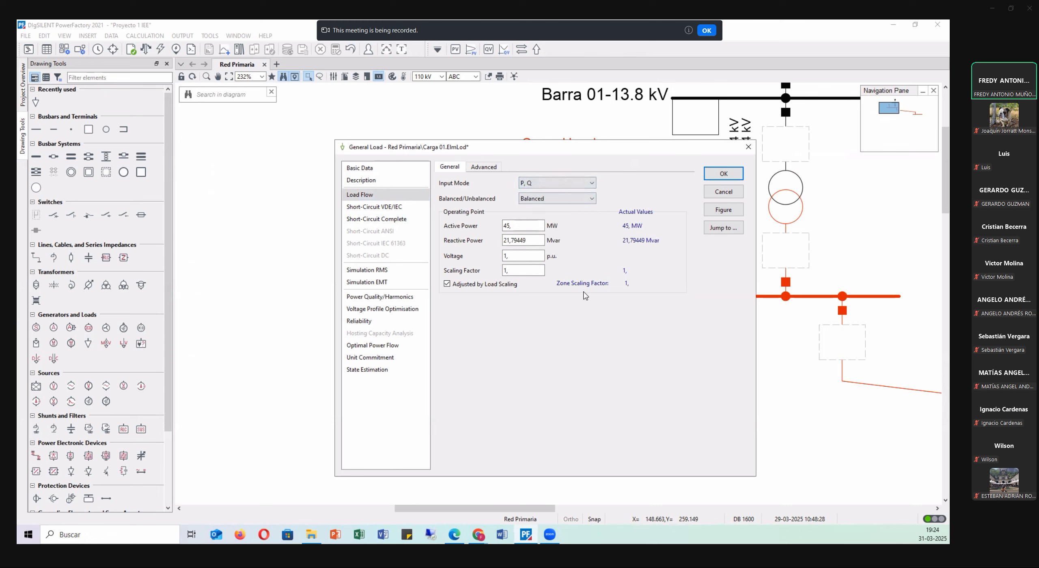
pyautogui.click(558, 183)
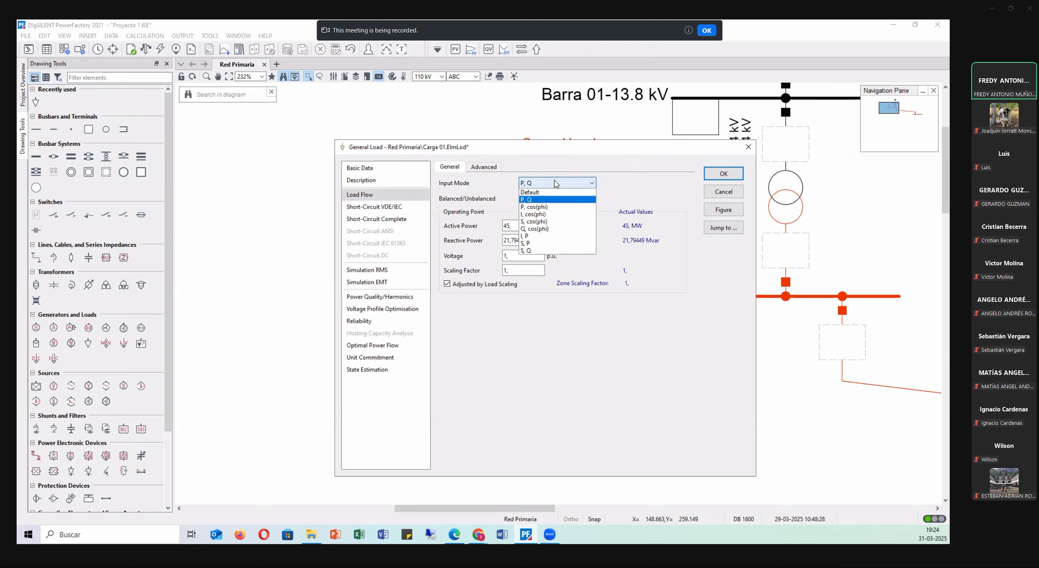
pyautogui.click(545, 221)
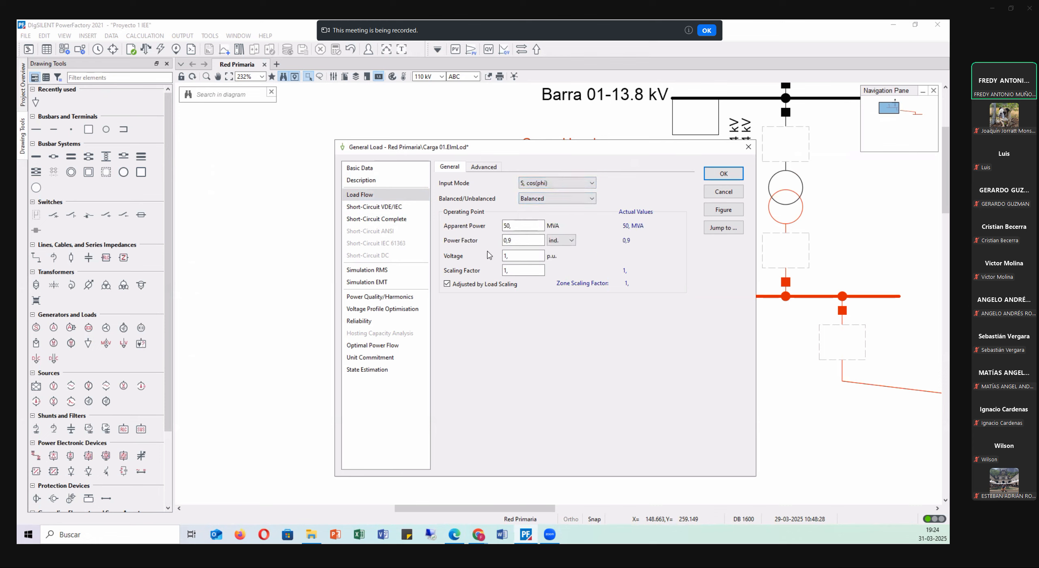
# Review Carga 01's apparent power, power factor, voltage and scaling factor entries.
pyautogui.moveTo(524, 257); pyautogui.dragTo(472, 257)
pyautogui.moveTo(523, 226); pyautogui.dragTo(441, 209)
pyautogui.moveTo(523, 255); pyautogui.dragTo(500, 257)
pyautogui.moveTo(525, 271); pyautogui.dragTo(476, 274)
pyautogui.click(510, 272)
pyautogui.moveTo(525, 225); pyautogui.dragTo(448, 228)
pyautogui.moveTo(526, 241); pyautogui.dragTo(445, 244)
# Try a scaling factor of 1,05 for Carga 01 and set it back to 1.
pyautogui.moveTo(522, 271); pyautogui.dragTo(462, 274)
pyautogui.write('1,05')
pyautogui.press('Tab')
pyautogui.moveTo(525, 272); pyautogui.dragTo(465, 276)
pyautogui.write('1')
pyautogui.press('Tab')
# Review Carga 01's basic data and its load flow apparent power, and shift the dialog aside with the basic data shown.
pyautogui.click(357, 169)
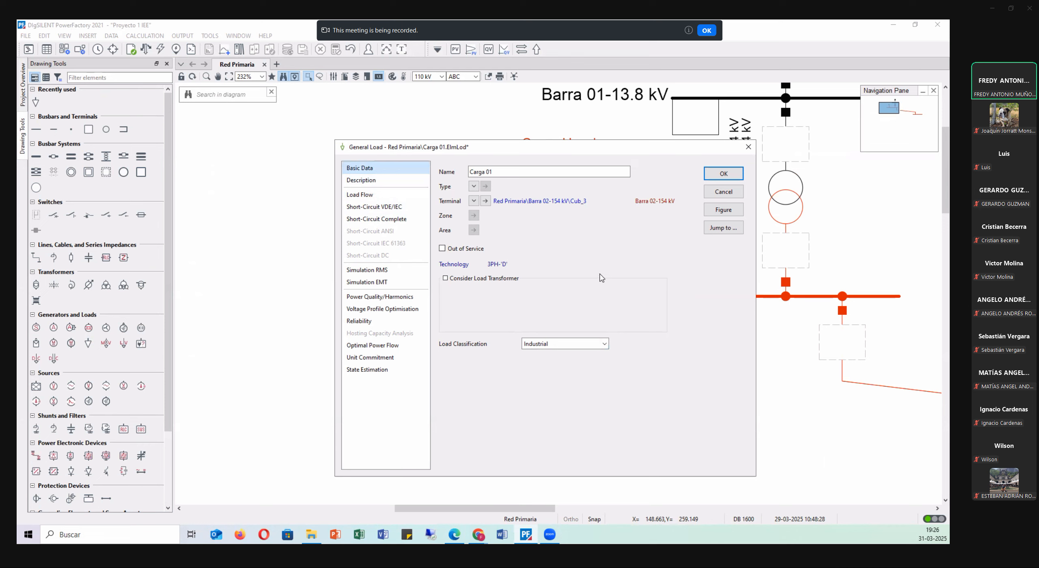
pyautogui.click(388, 195)
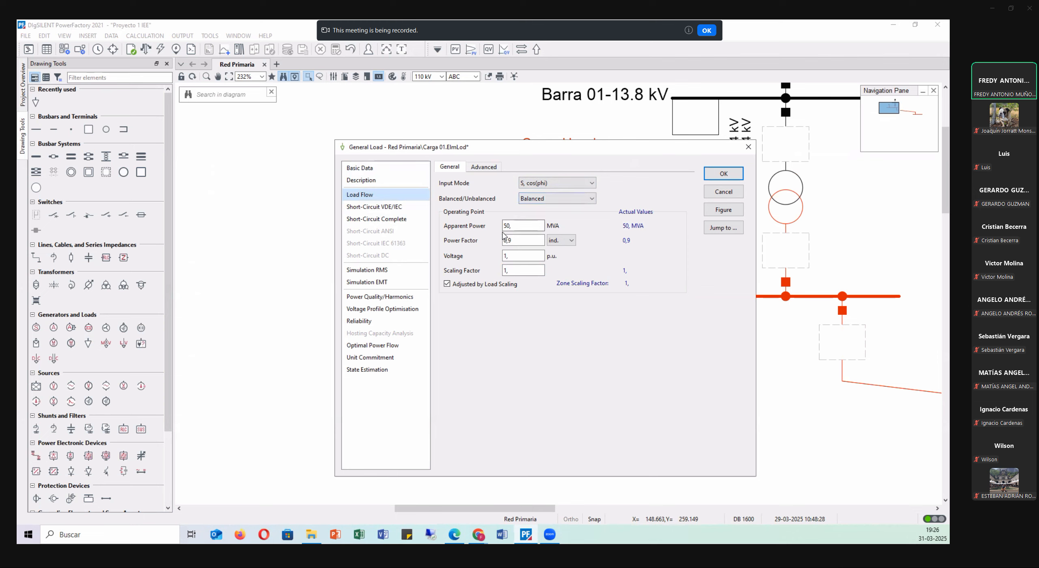
pyautogui.moveTo(527, 226); pyautogui.dragTo(444, 216)
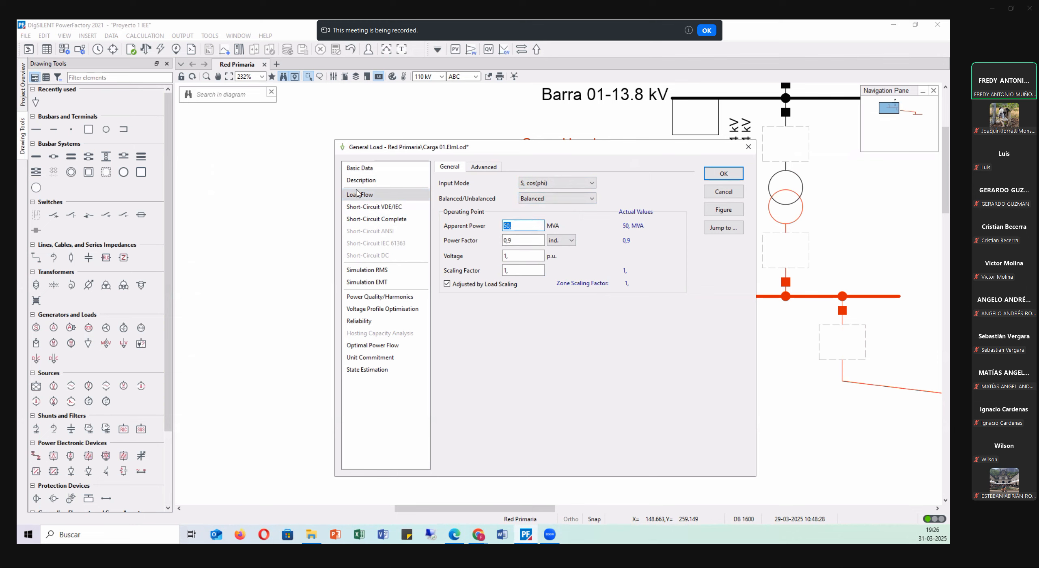
pyautogui.click(370, 170)
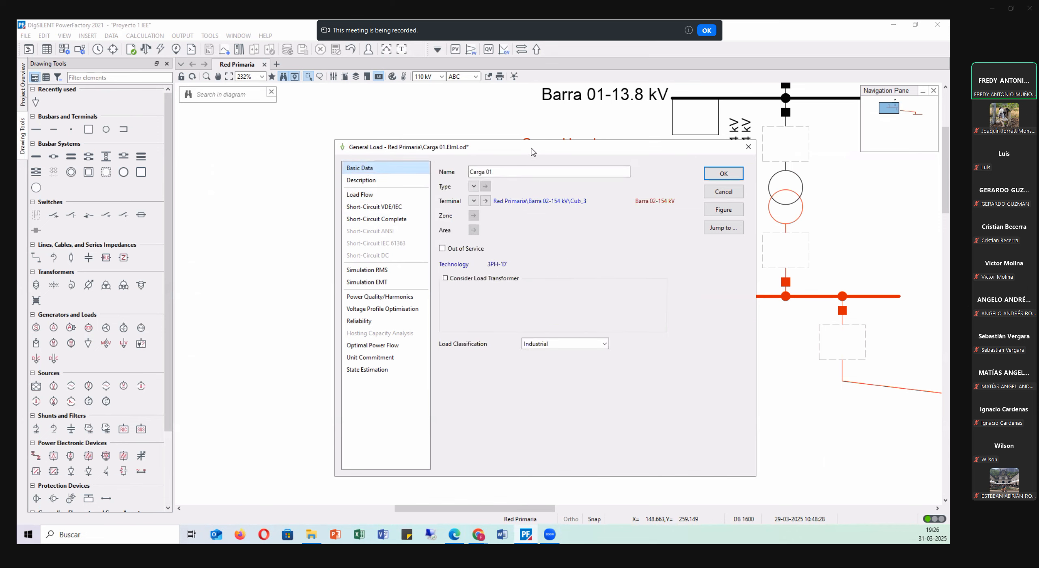
pyautogui.moveTo(533, 151); pyautogui.dragTo(497, 151)
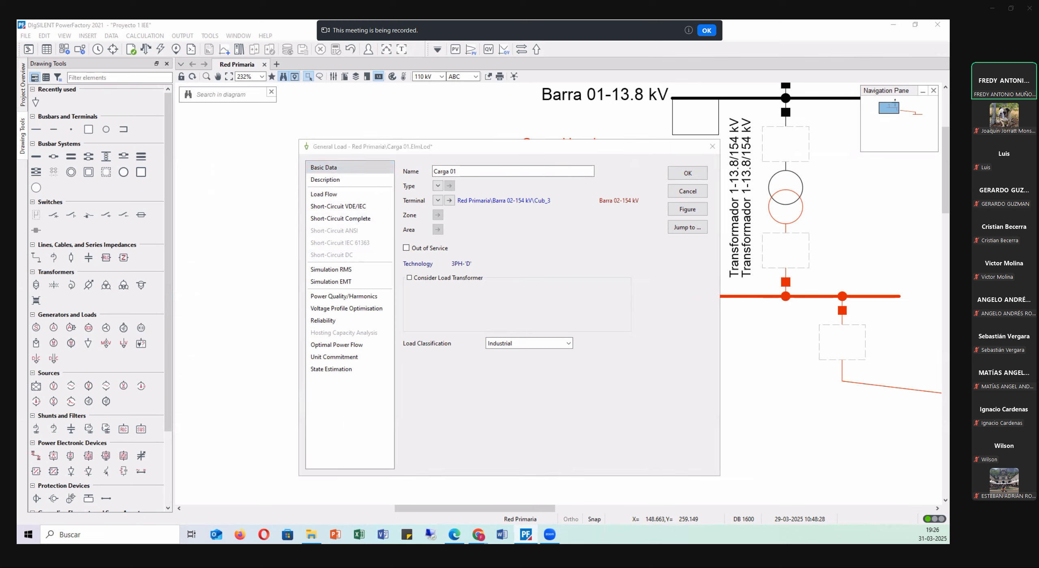
# Switch to the MoodleUBB course page in Chrome, open the Repaso 1 presentation in a maximized window and go to its end.
pyautogui.hotkey('alt', 'Tab')
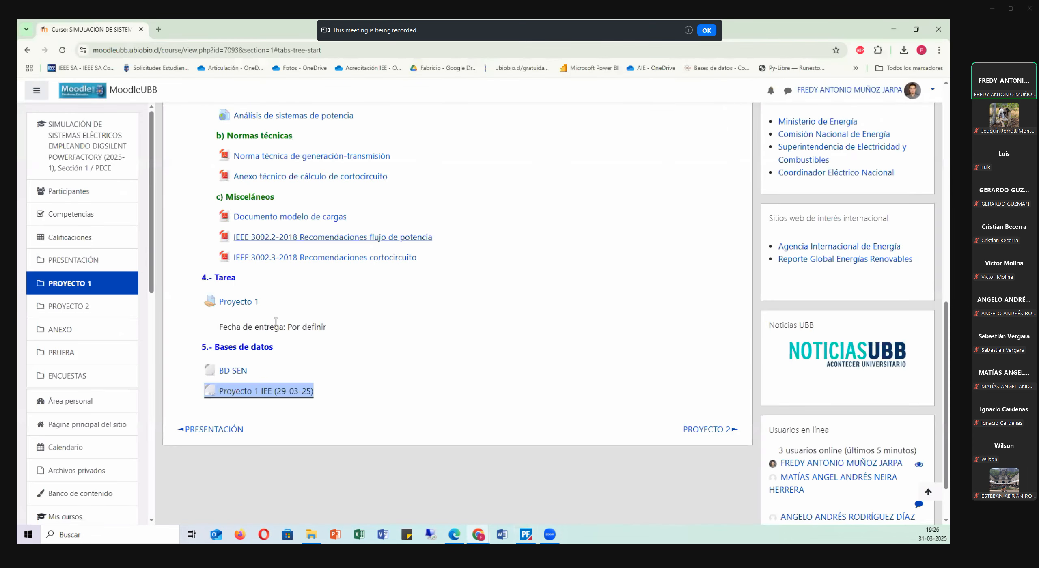
pyautogui.scroll(8, 264, 284)
pyautogui.click(243, 262)
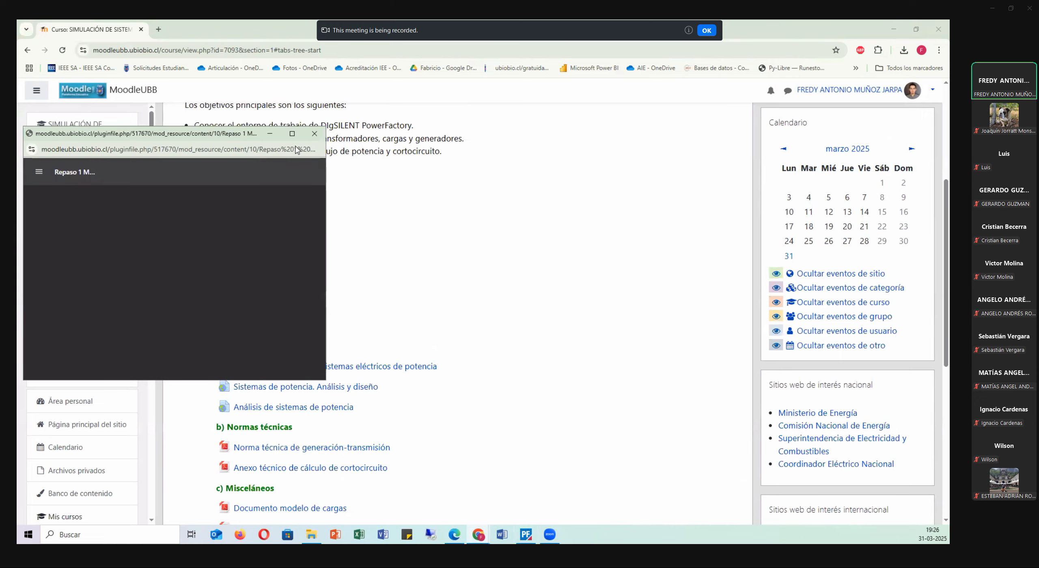
pyautogui.click(289, 132)
pyautogui.moveTo(946, 96); pyautogui.dragTo(946, 512)
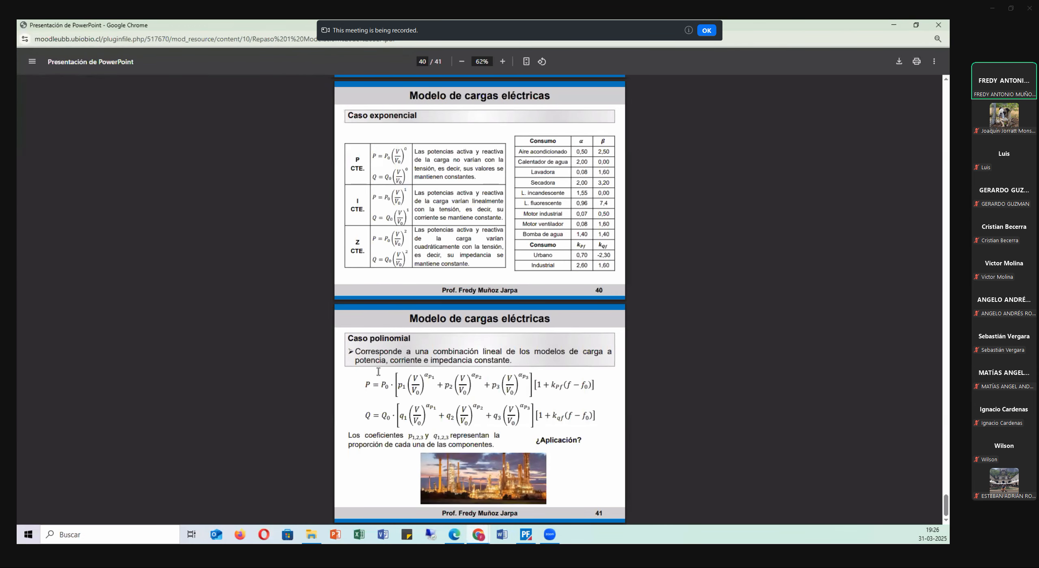
# Examine the Caso polinomial load model on slide 41, highlighting the voltage-dependent terms of the active power equation.
pyautogui.scroll(4, 305, 348)
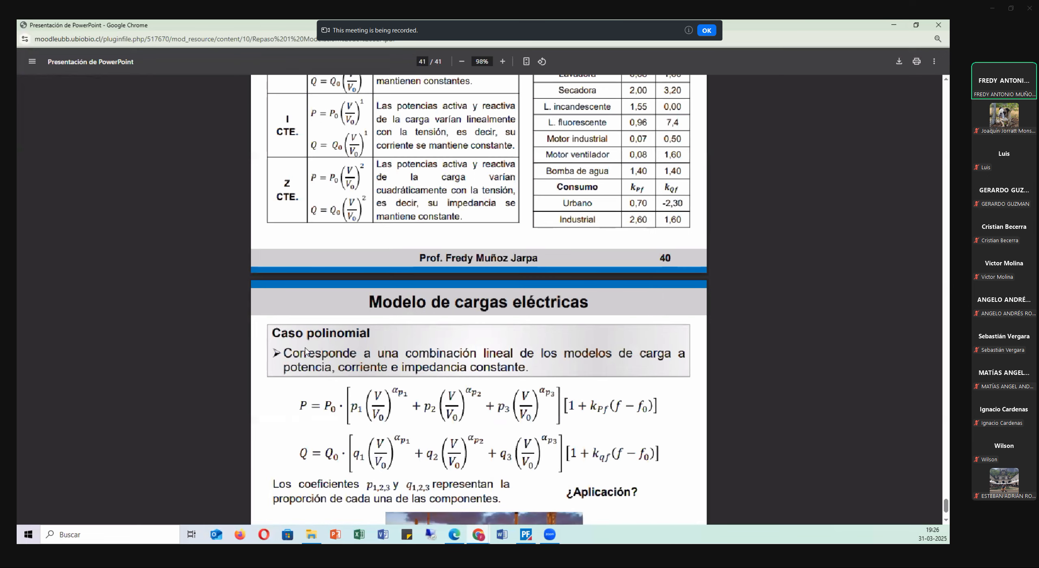
pyautogui.scroll(-3, 293, 331)
pyautogui.scroll(4, 285, 309)
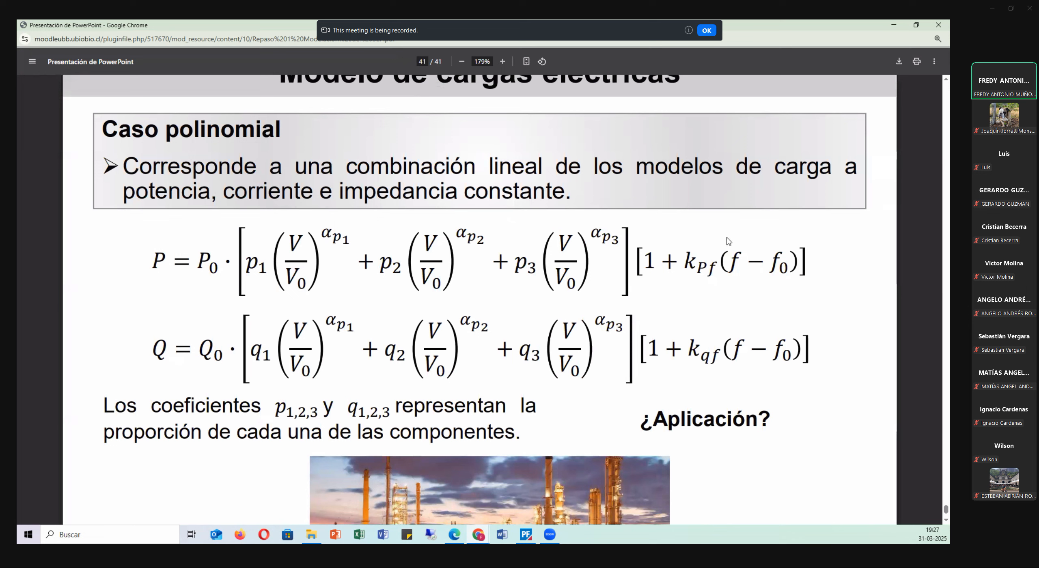
pyautogui.moveTo(241, 251); pyautogui.dragTo(582, 267)
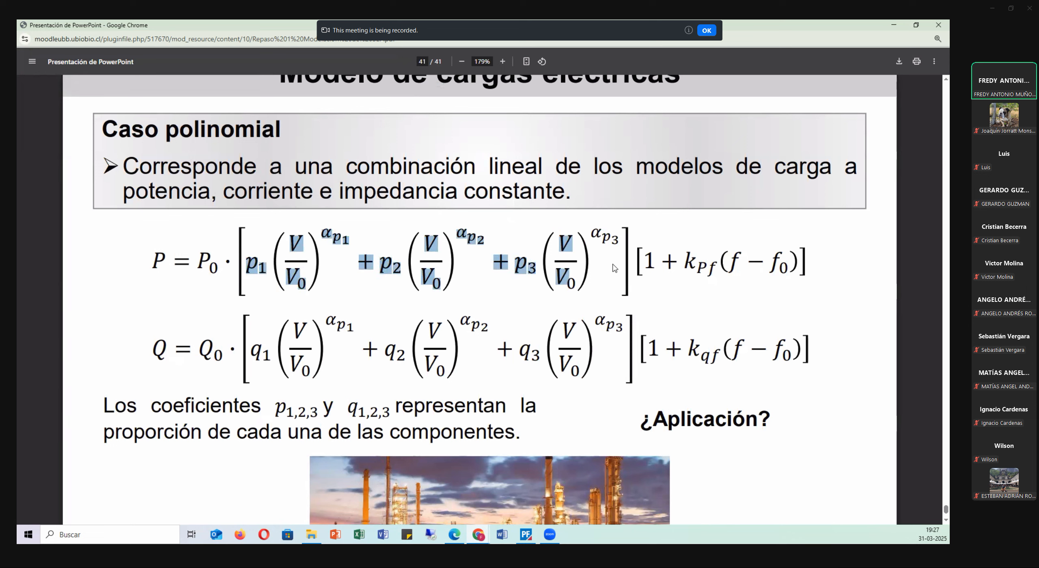
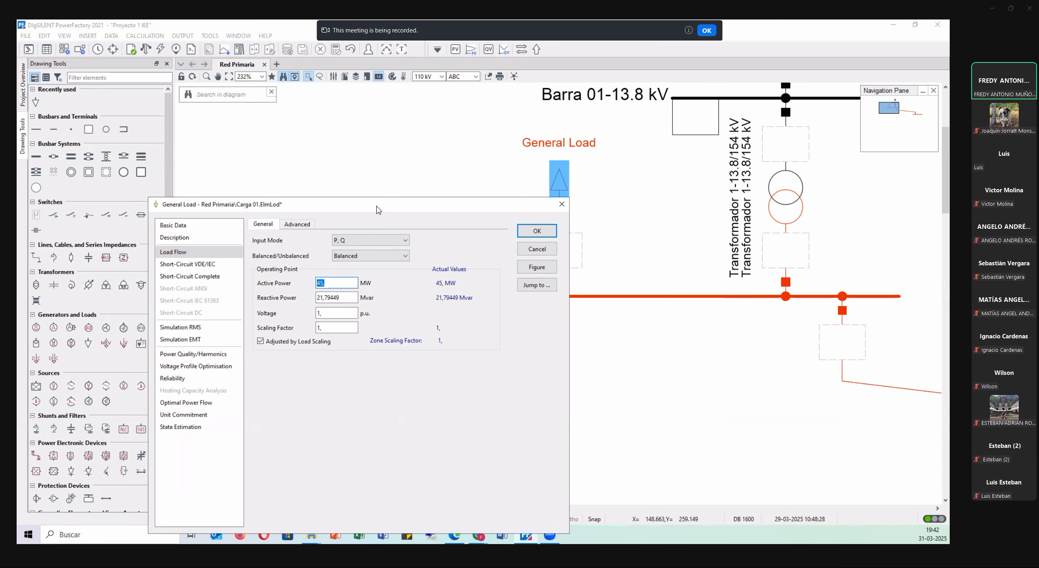
# Set the load flow input mode of Carga 01 to S, cos(phi).
pyautogui.moveTo(378, 209); pyautogui.dragTo(508, 146)
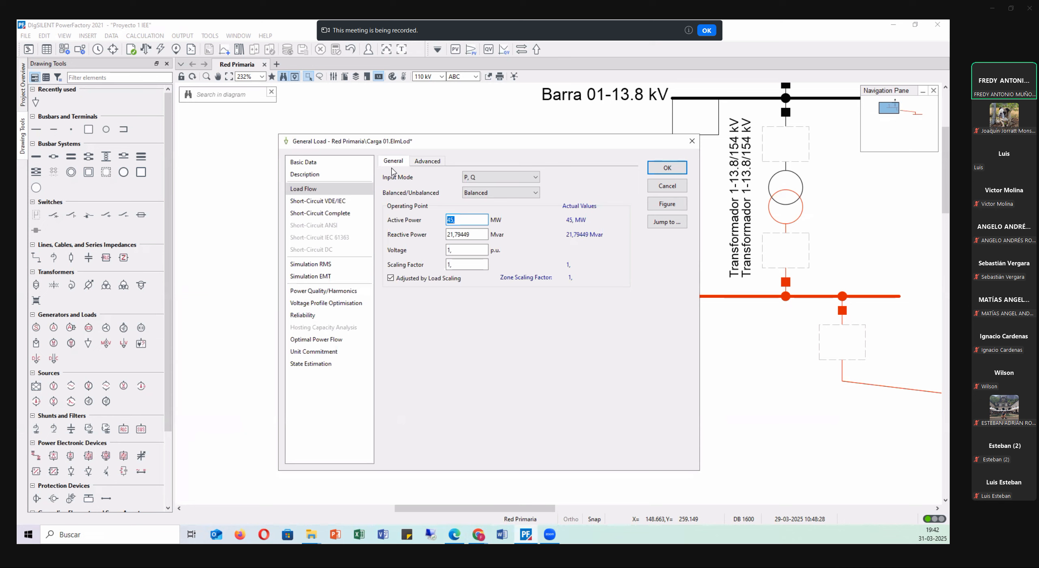
pyautogui.click(706, 32)
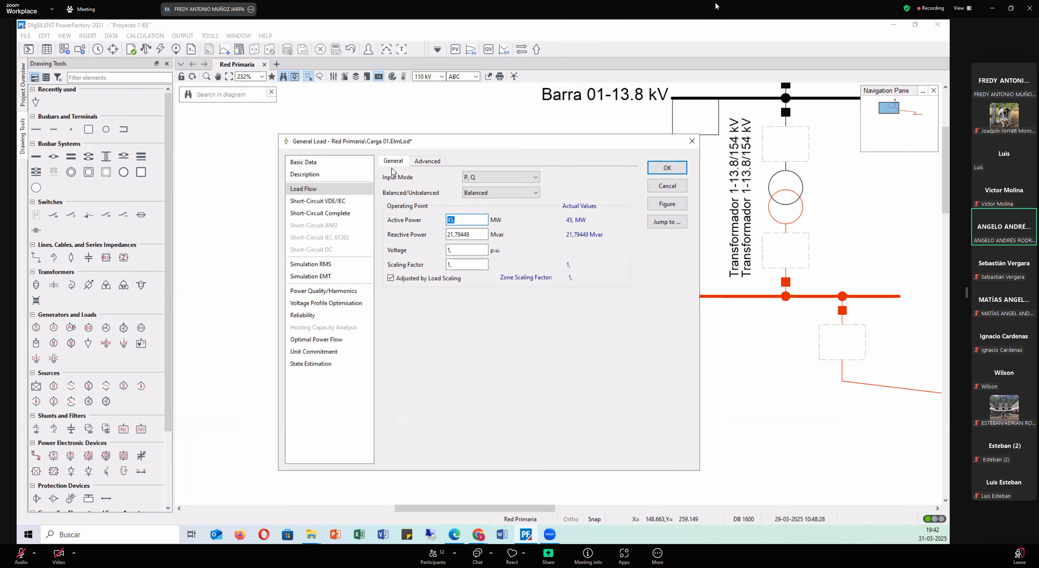
pyautogui.click(527, 180)
pyautogui.click(493, 189)
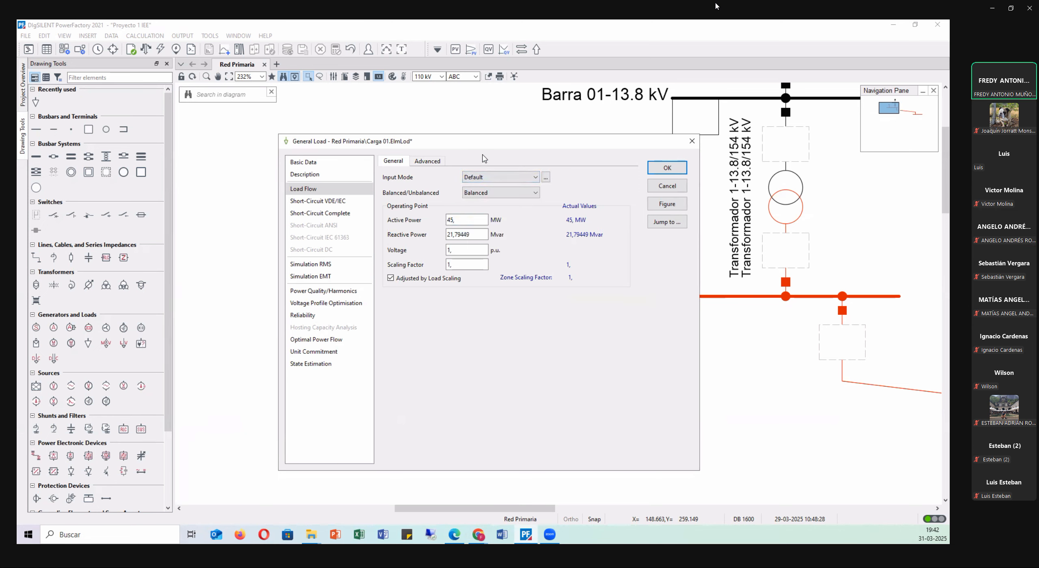
pyautogui.click(493, 177)
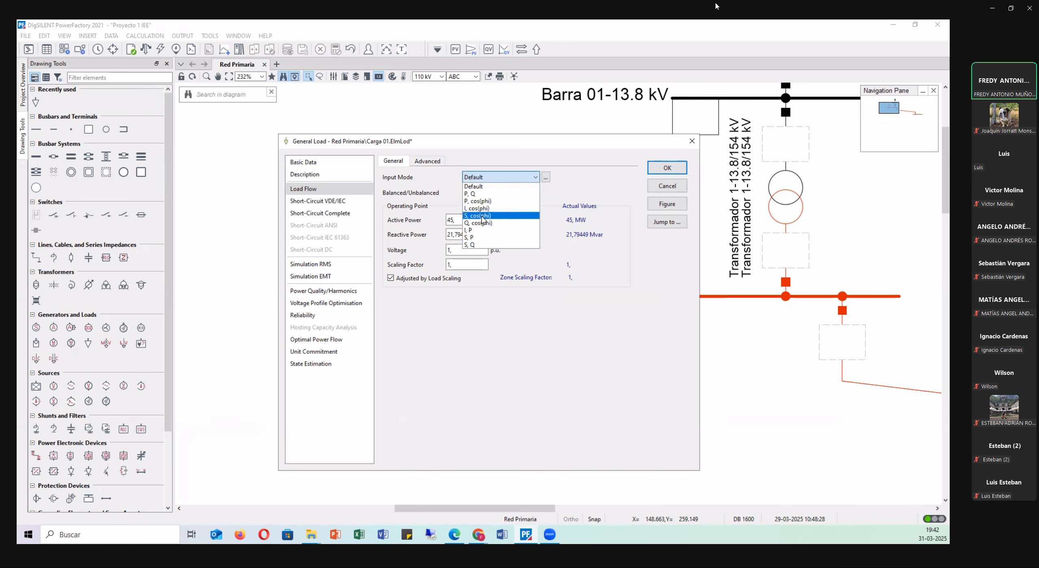
pyautogui.click(478, 216)
# Switch to Edge and review the load parameters and model types in Tabla 5 of the Proyecto 1 document.
pyautogui.click(453, 535)
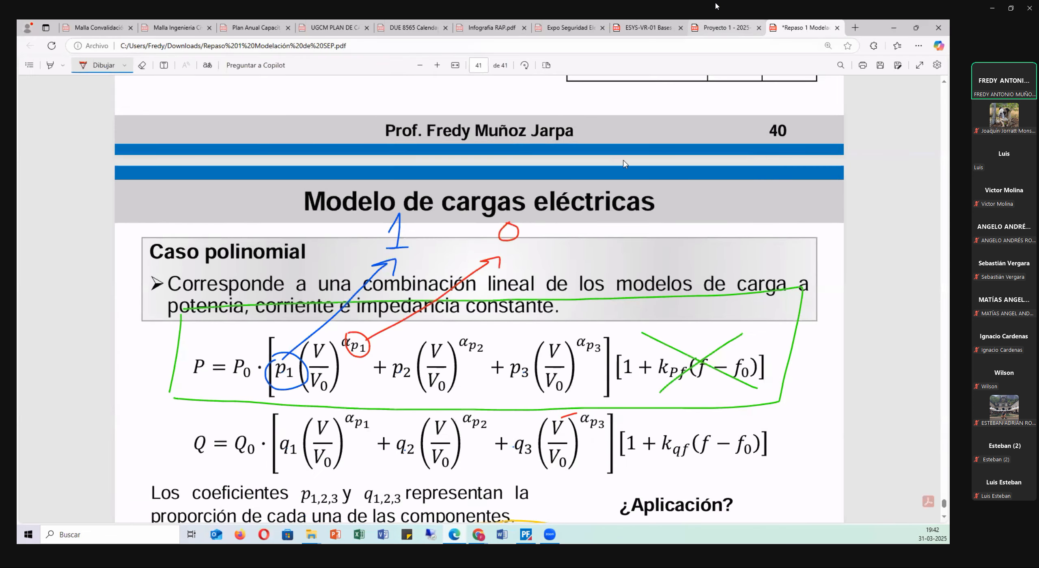
pyautogui.click(724, 30)
pyautogui.scroll(-3, 199, 329)
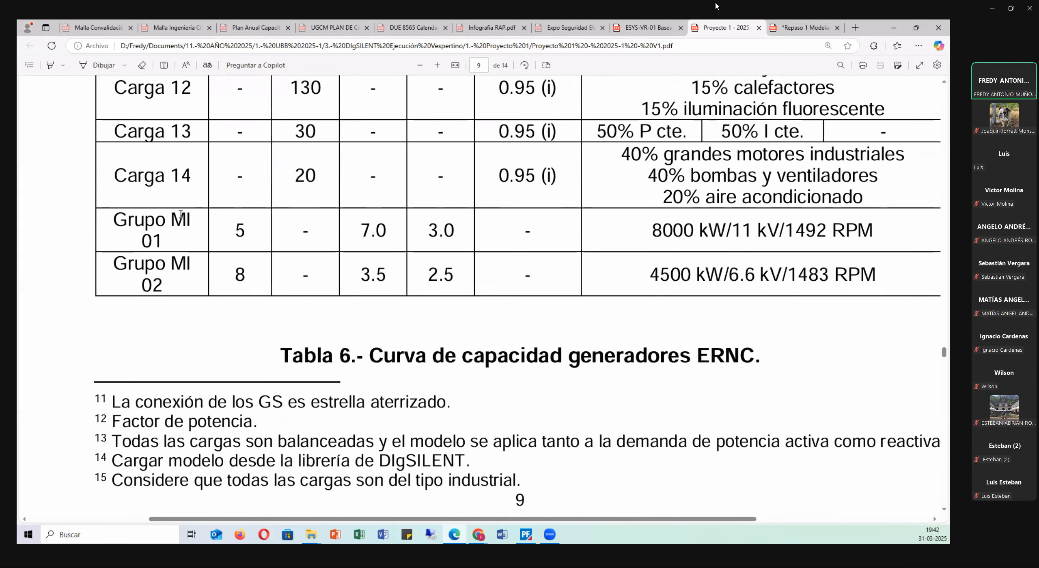
pyautogui.moveTo(115, 175); pyautogui.dragTo(197, 179)
pyautogui.scroll(6, 232, 349)
pyautogui.scroll(5, 233, 344)
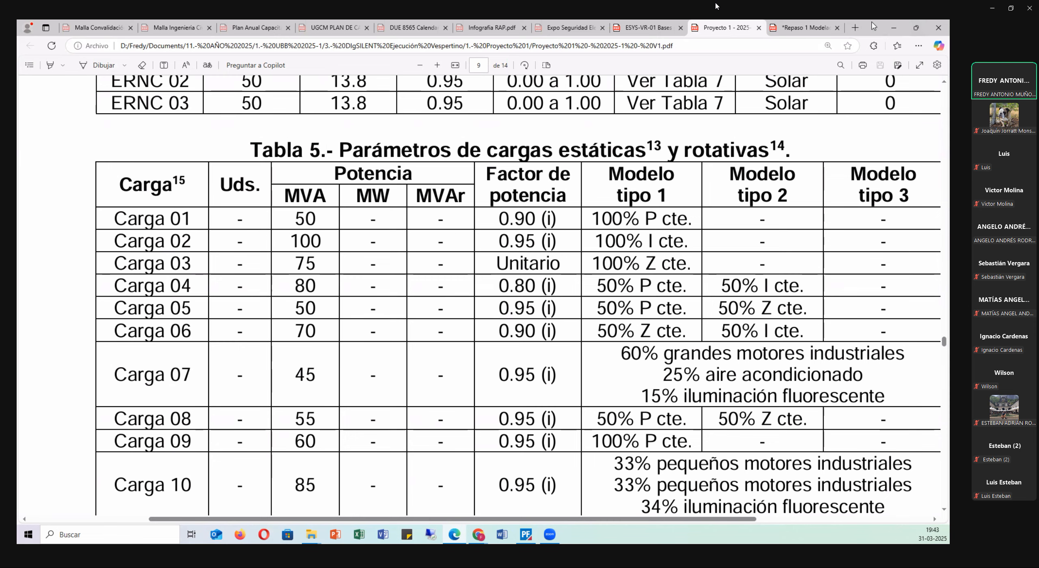
pyautogui.click(893, 28)
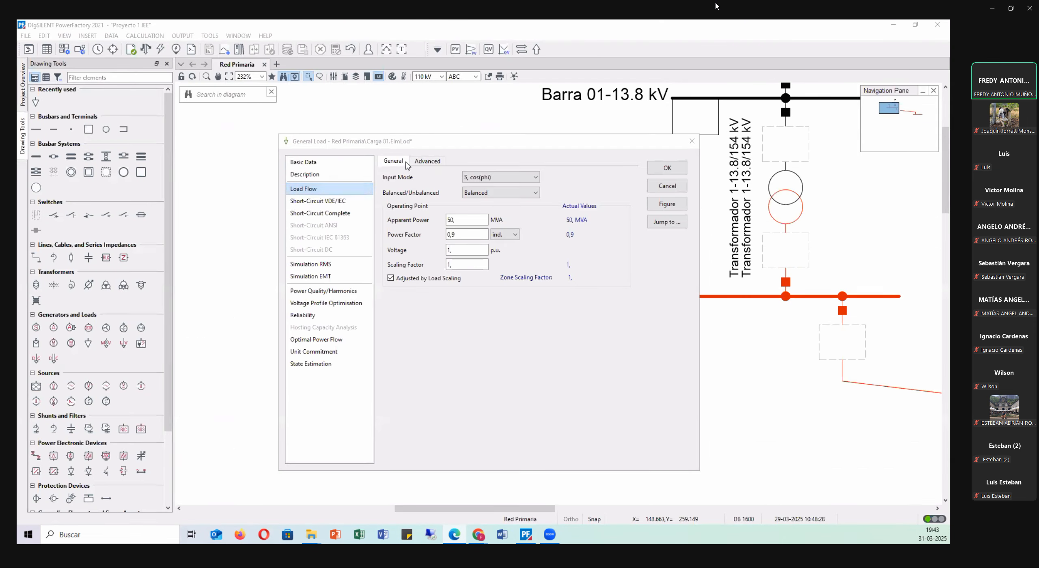
# Create a new project General Load Type for Carga 01 named P cte, keeping AC as the system type.
pyautogui.click(337, 163)
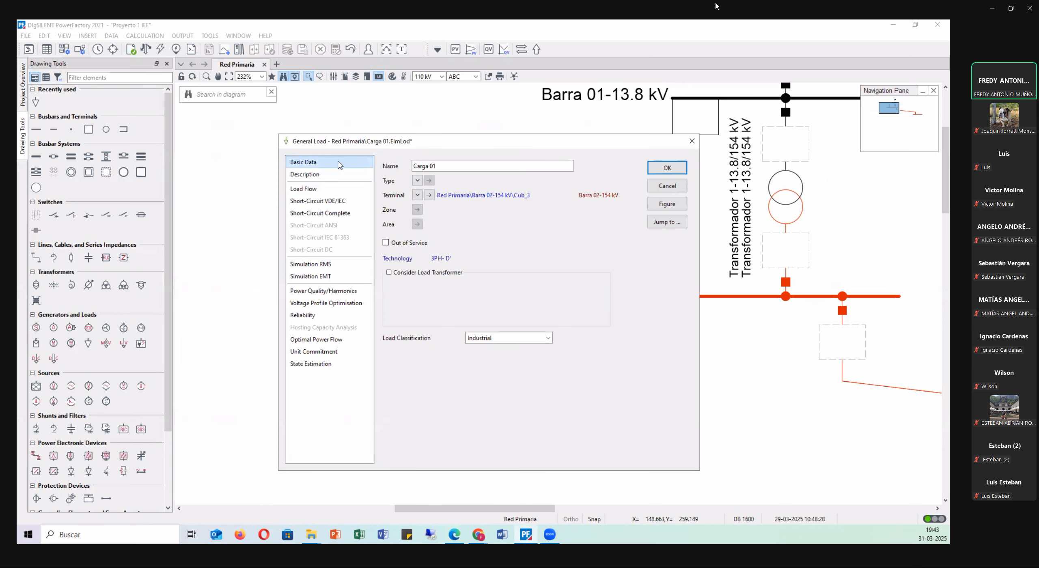
pyautogui.click(418, 181)
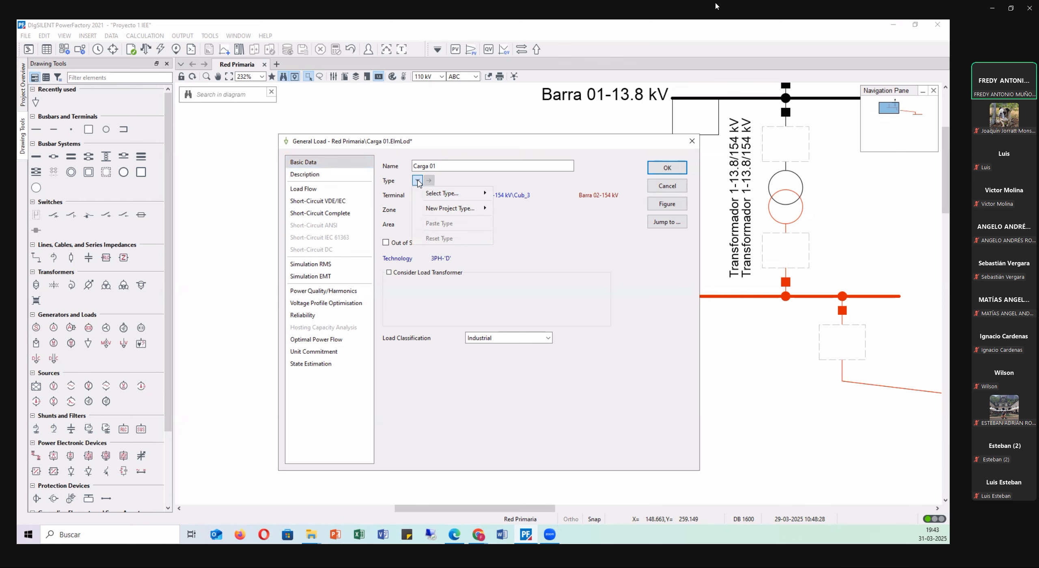
pyautogui.moveTo(433, 197)
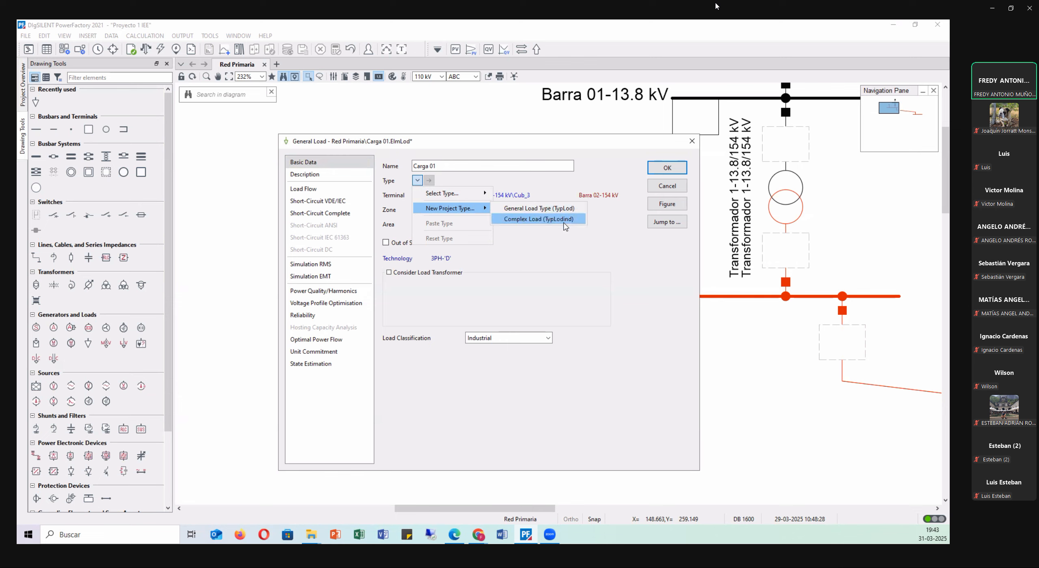
pyautogui.click(540, 212)
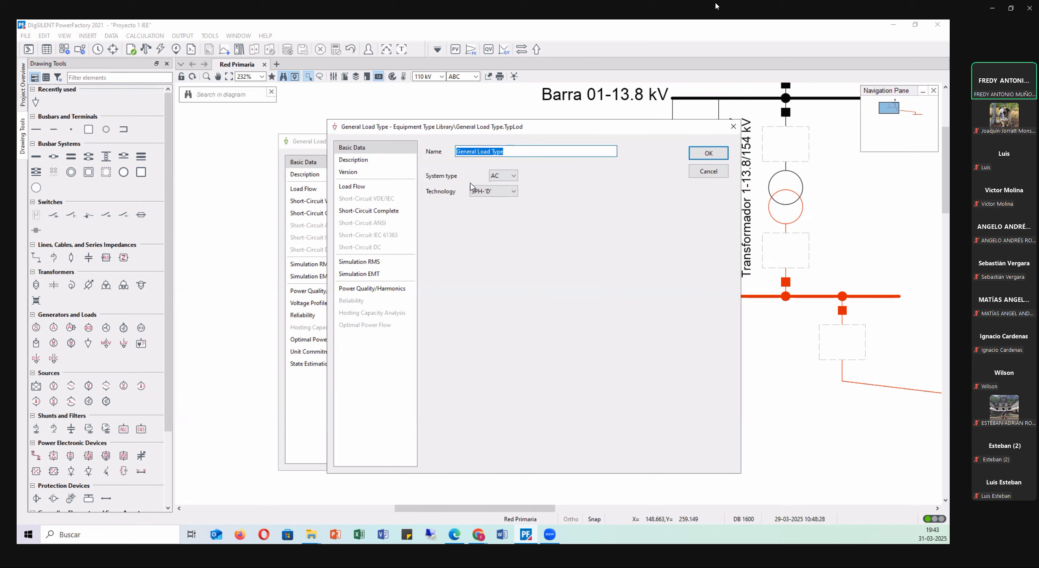
pyautogui.write('P cte')
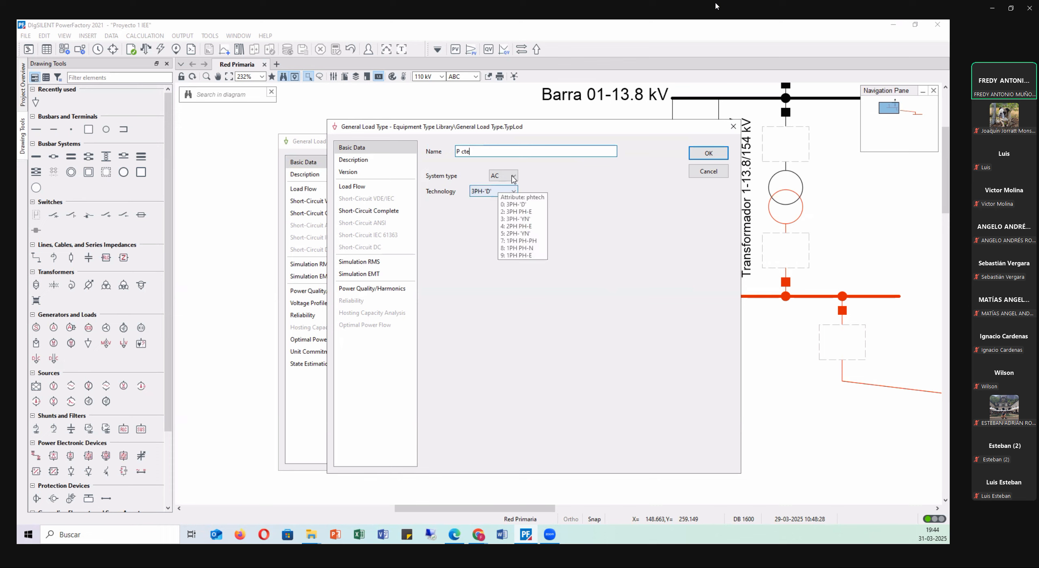
pyautogui.click(494, 178)
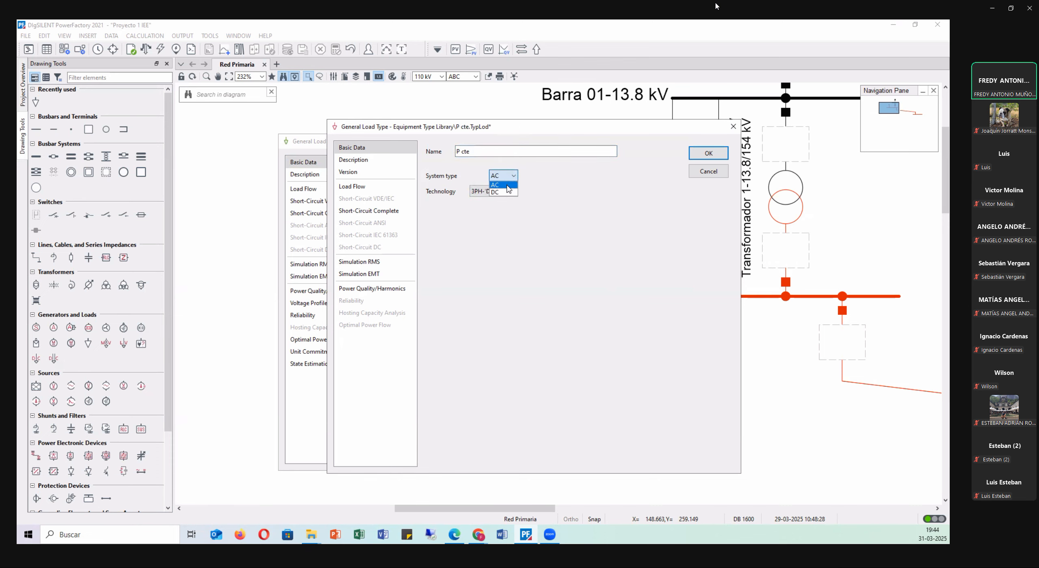
pyautogui.click(507, 185)
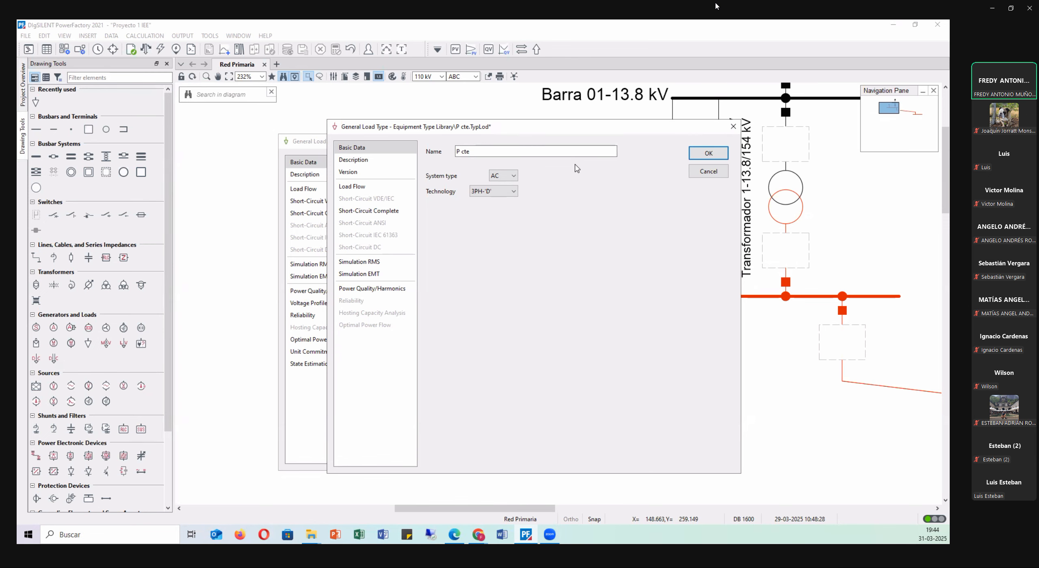
# Show the load flow voltage dependence data of P cte beside slide 41 of the Repaso 1 presentation in Edge.
pyautogui.moveTo(568, 126)
pyautogui.mouseDown()
pyautogui.moveTo(526, 191)
pyautogui.moveTo(597, 130)
pyautogui.mouseUp()
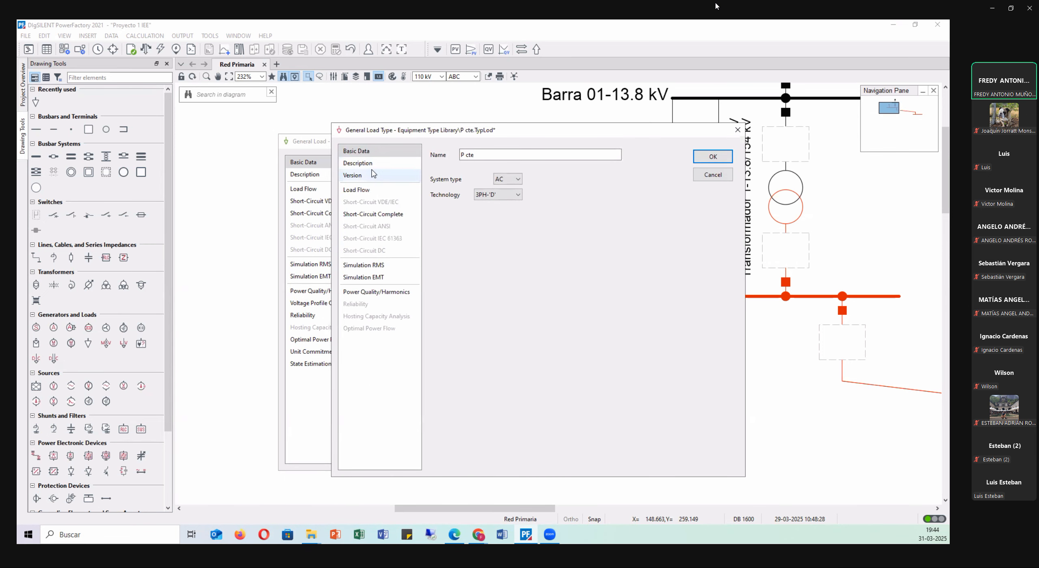
pyautogui.click(375, 190)
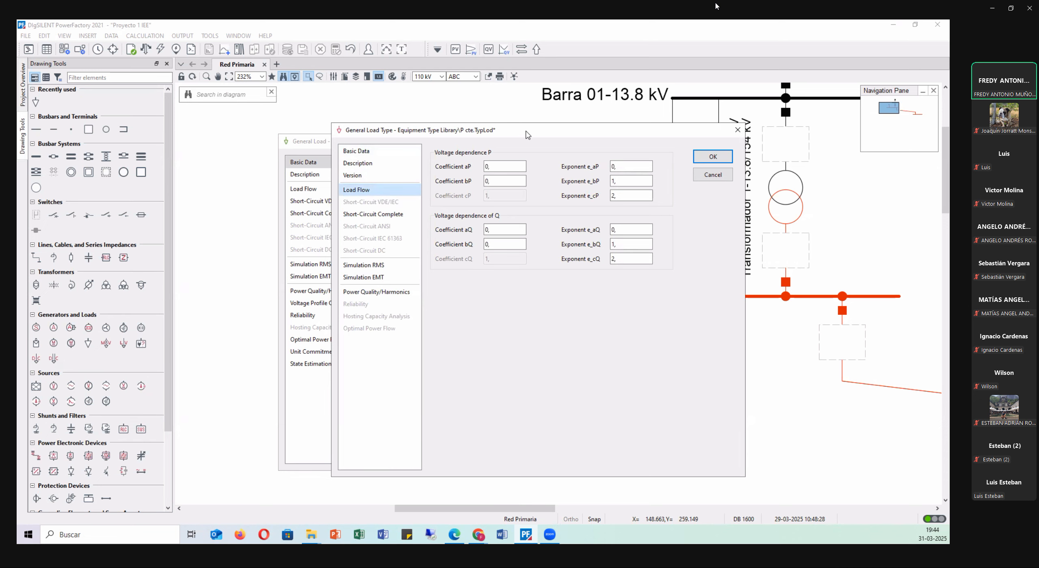
pyautogui.moveTo(528, 136); pyautogui.dragTo(702, 132)
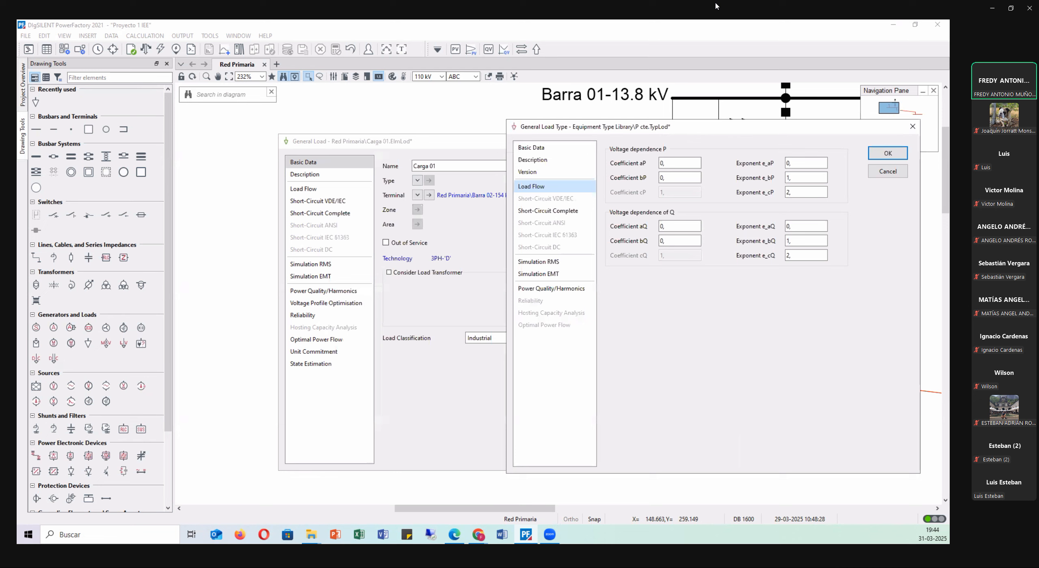
pyautogui.click(717, 6)
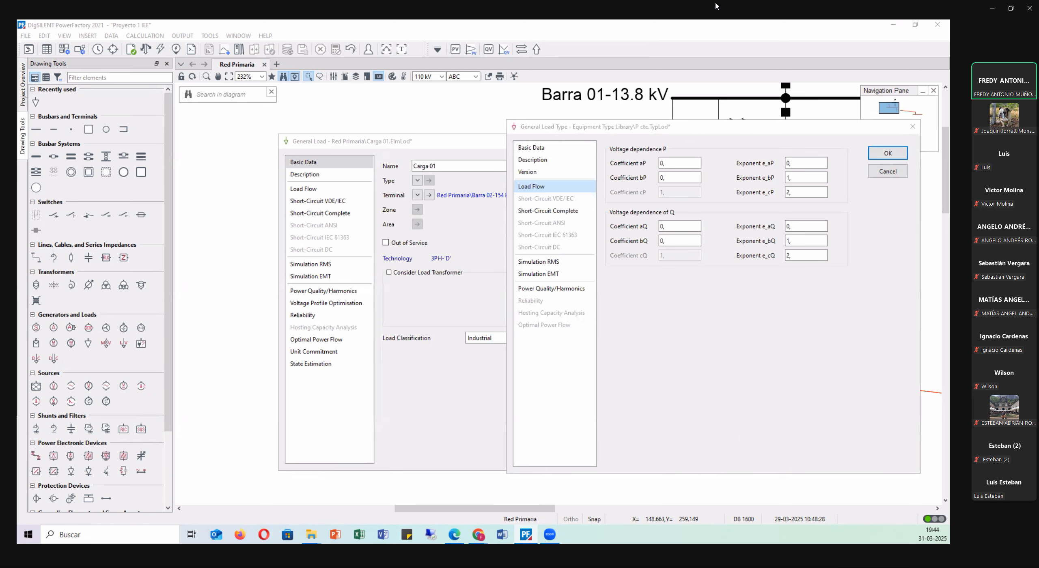
pyautogui.hotkey('alt', 'Tab')
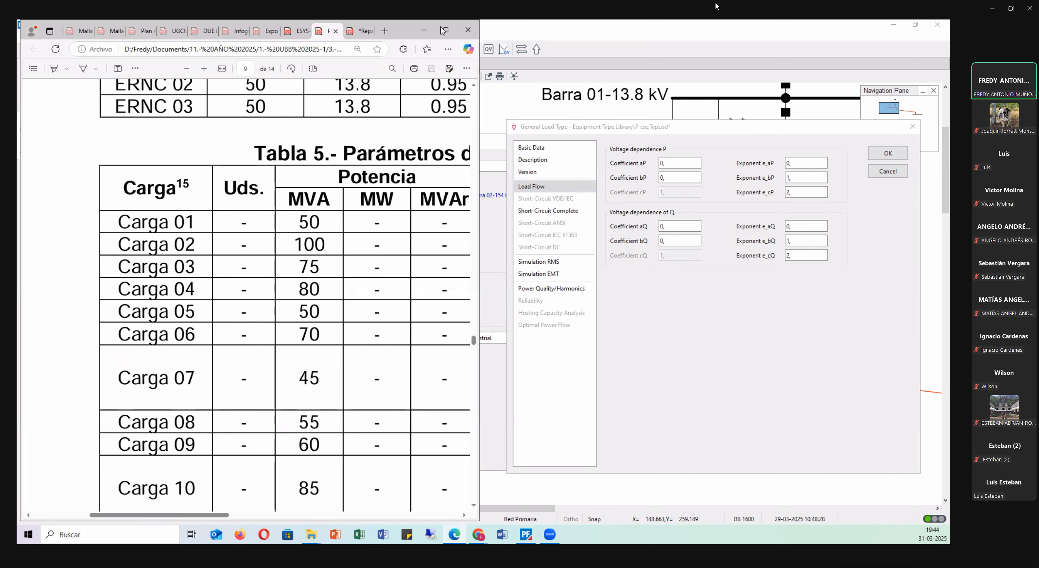
pyautogui.click(359, 31)
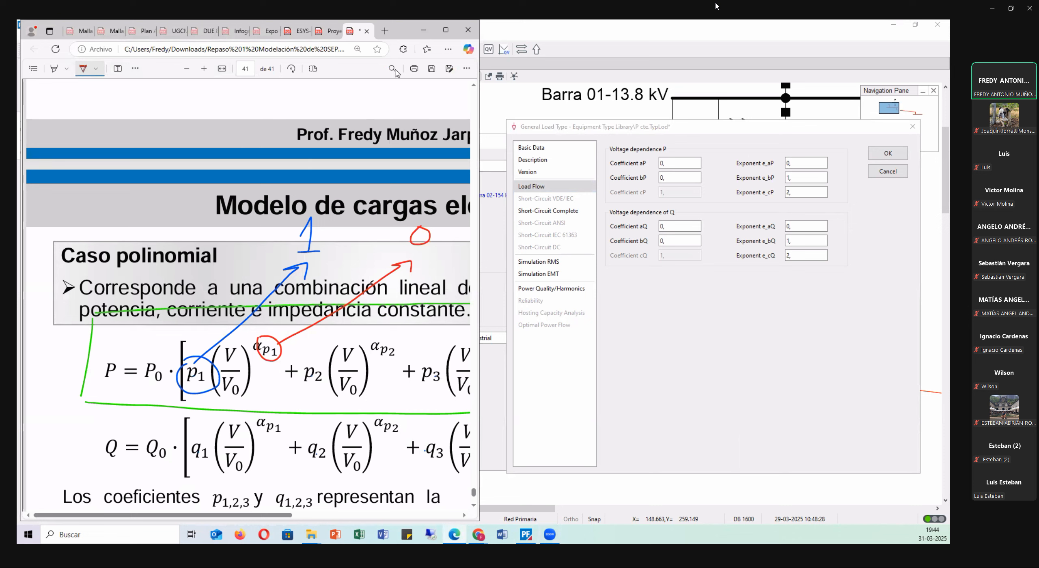
# Erase the handwritten marks around the active power equation on slide 41 and bring its three voltage terms into view.
pyautogui.click(135, 68)
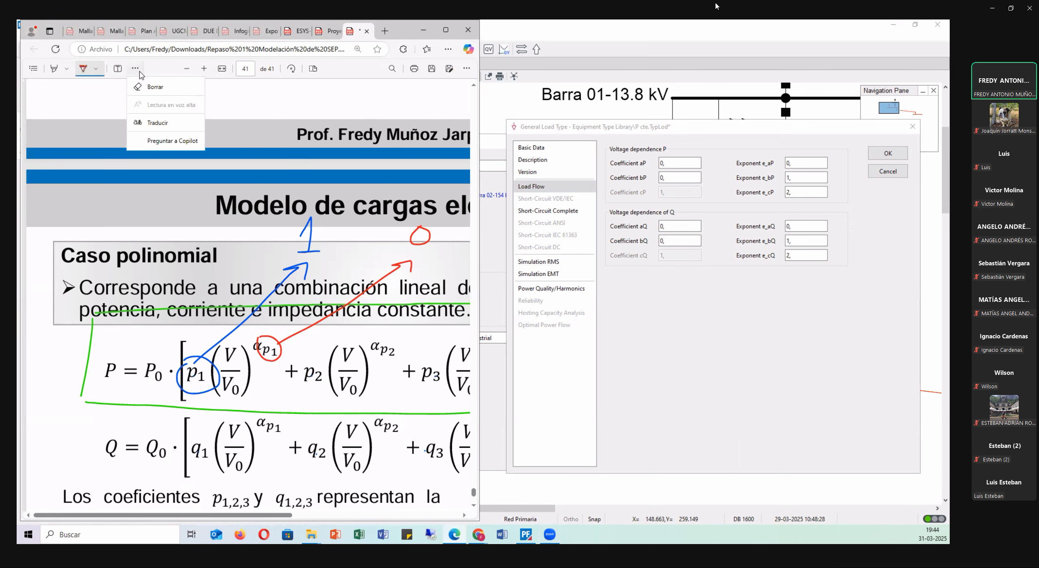
pyautogui.click(146, 86)
pyautogui.moveTo(310, 237)
pyautogui.mouseDown()
pyautogui.moveTo(401, 245)
pyautogui.moveTo(290, 437)
pyautogui.mouseUp()
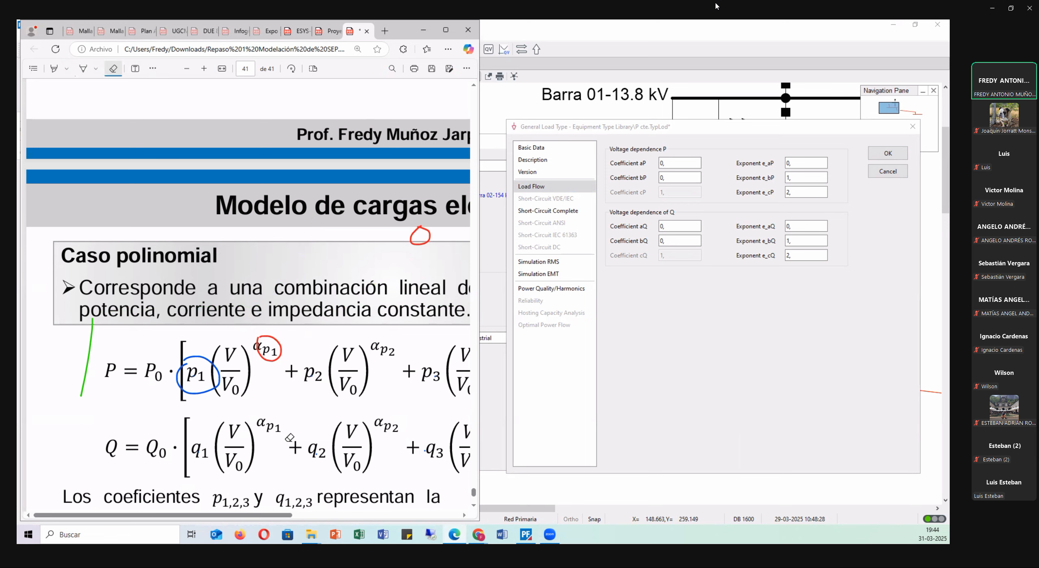
pyautogui.moveTo(420, 219)
pyautogui.mouseDown()
pyautogui.moveTo(118, 365)
pyautogui.moveTo(96, 344)
pyautogui.moveTo(272, 325)
pyautogui.mouseUp()
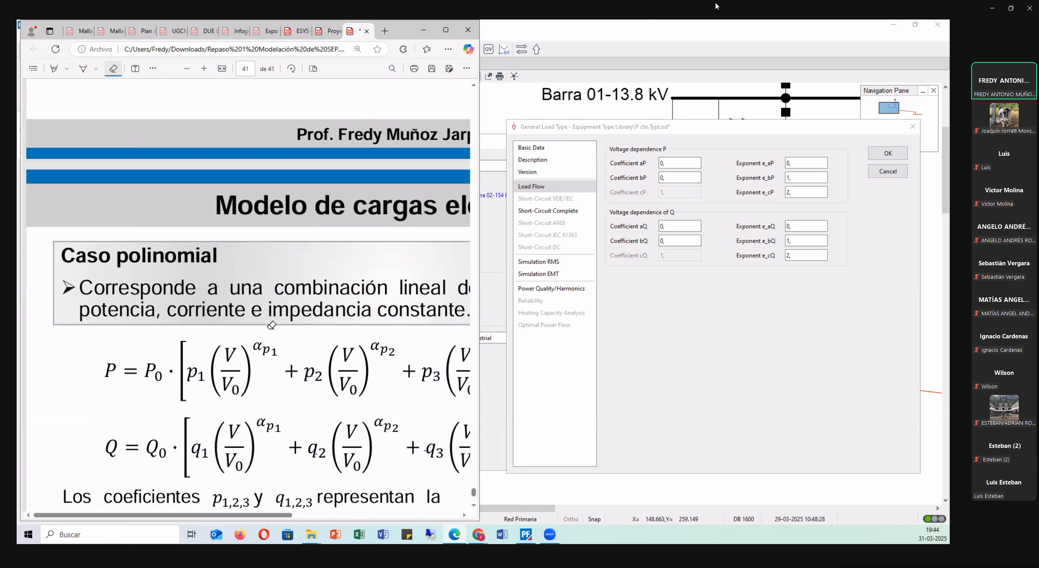
pyautogui.moveTo(284, 516); pyautogui.dragTo(322, 515)
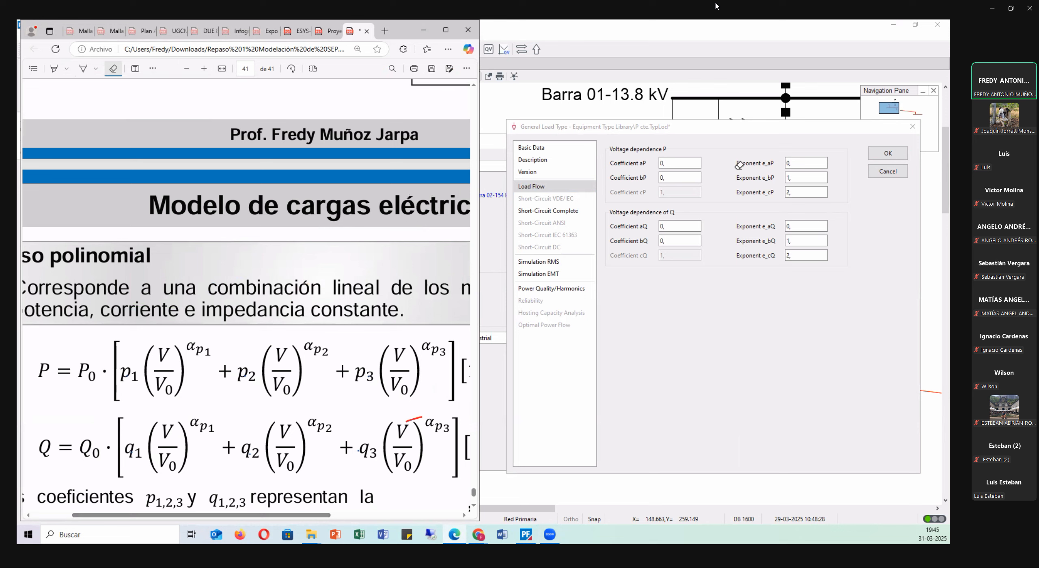
# Set coefficient aP of the P cte load type to 1 and compare it with the Caso polinomial equation.
pyautogui.click(638, 166)
pyautogui.click(455, 534)
pyautogui.click(636, 164)
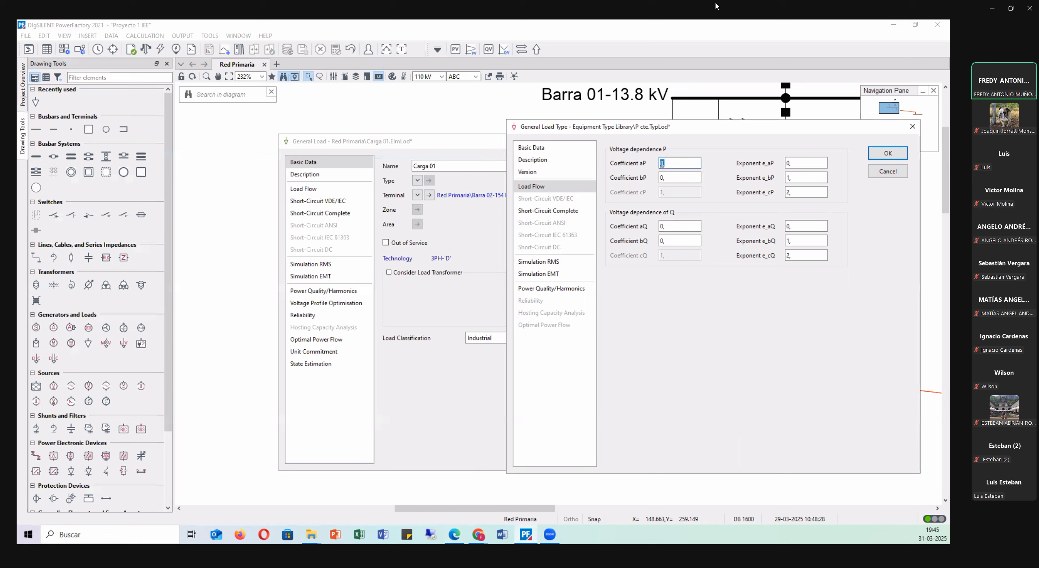
pyautogui.write('1')
pyautogui.click(459, 539)
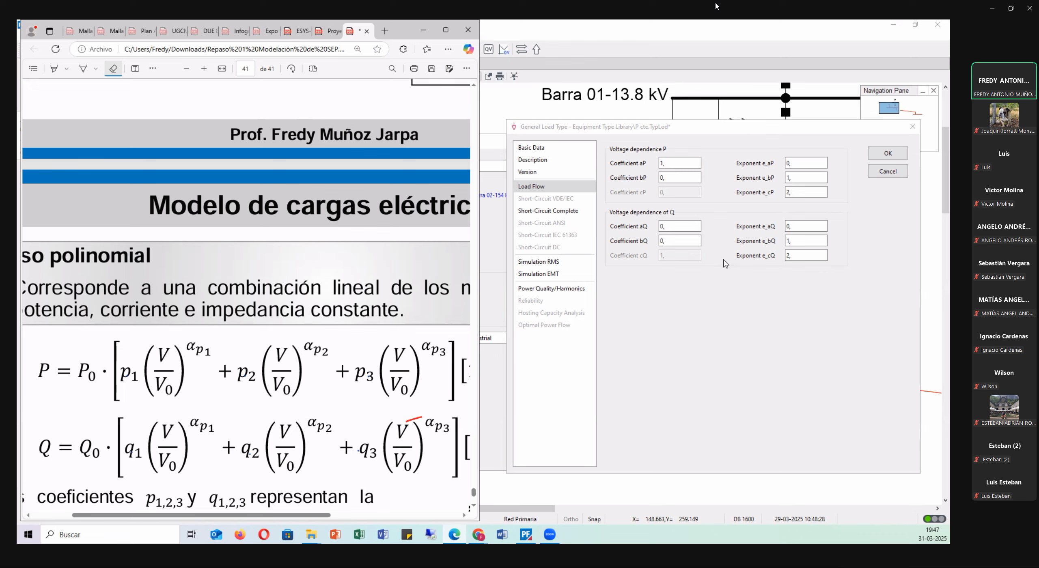
# Set exponent e_cQ of the P cte load type to 0 and accept the type for Carga 01.
pyautogui.doubleClick(788, 255)
pyautogui.write('2')
pyautogui.doubleClick(795, 256)
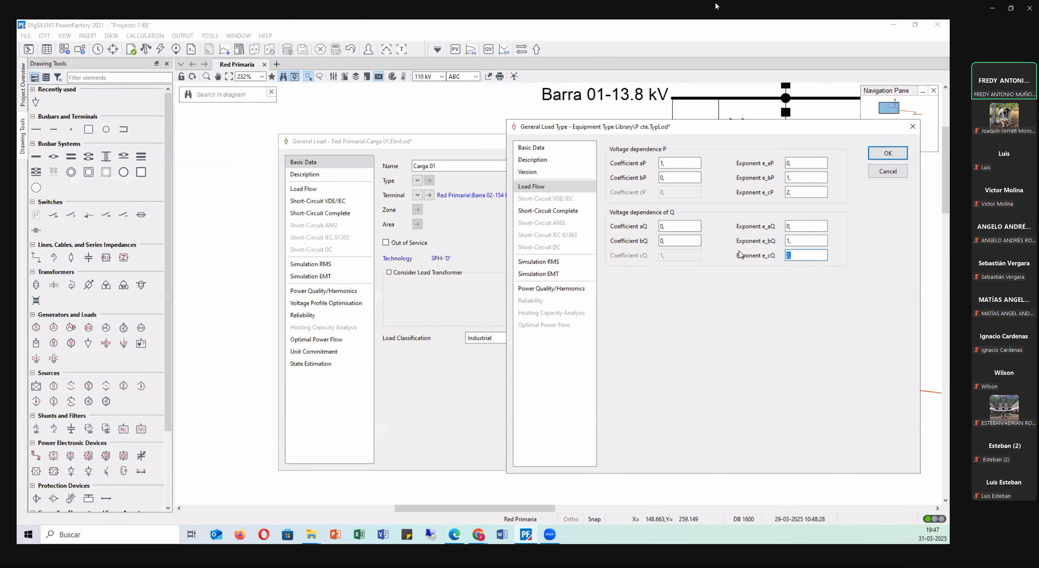
pyautogui.write('0,')
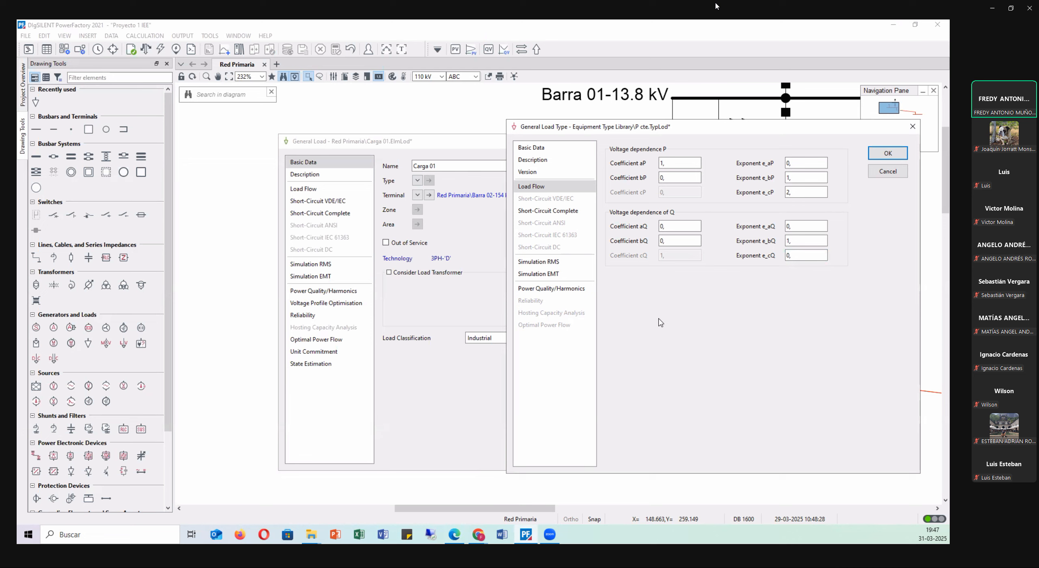
pyautogui.click(662, 163)
pyautogui.moveTo(730, 135); pyautogui.dragTo(610, 201)
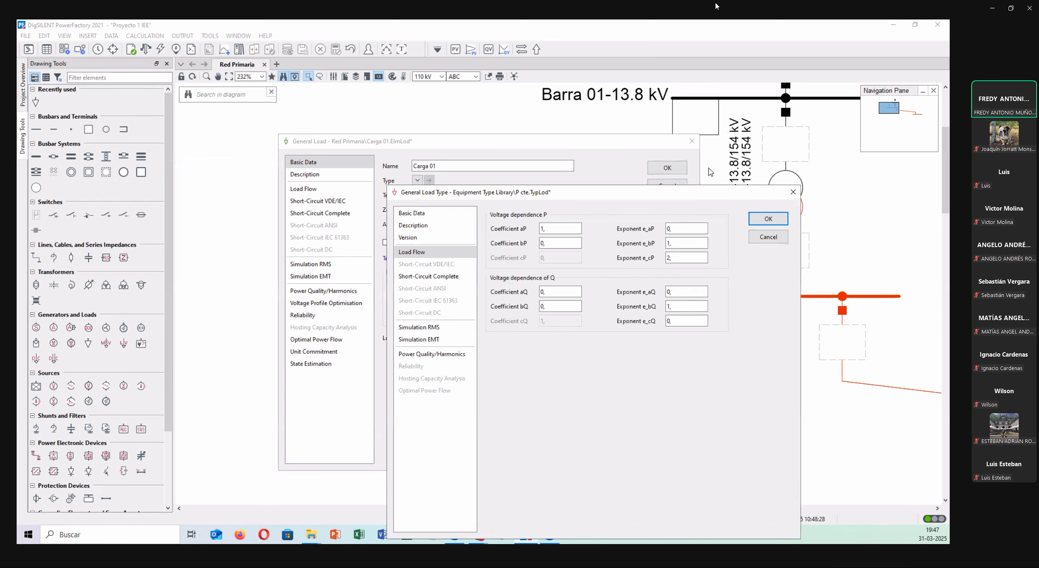
pyautogui.click(767, 219)
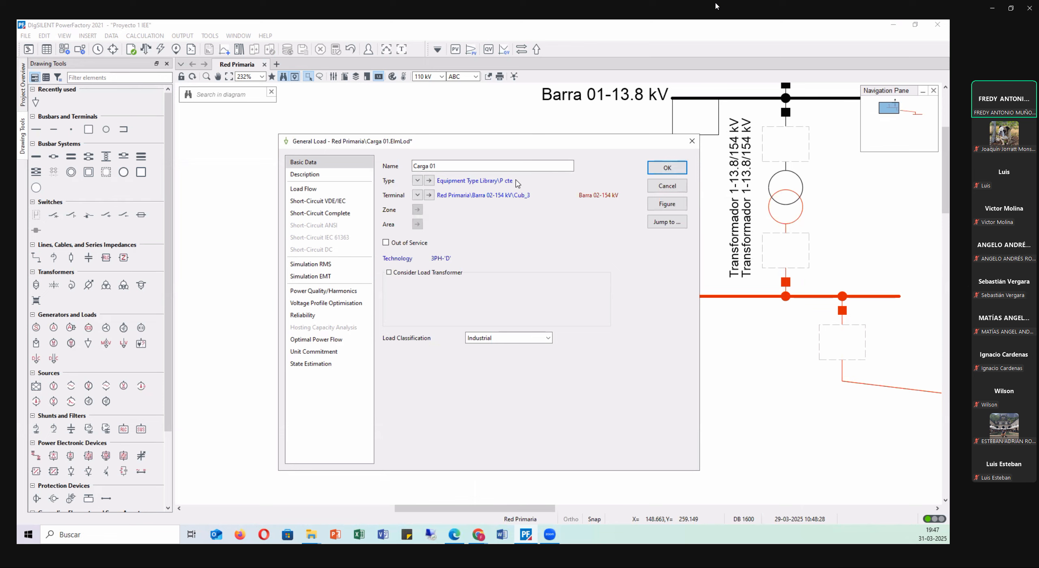
# Check Carga 01's load flow data, accept the load and view the diagram toward Barra 03-154 kV.
pyautogui.click(316, 189)
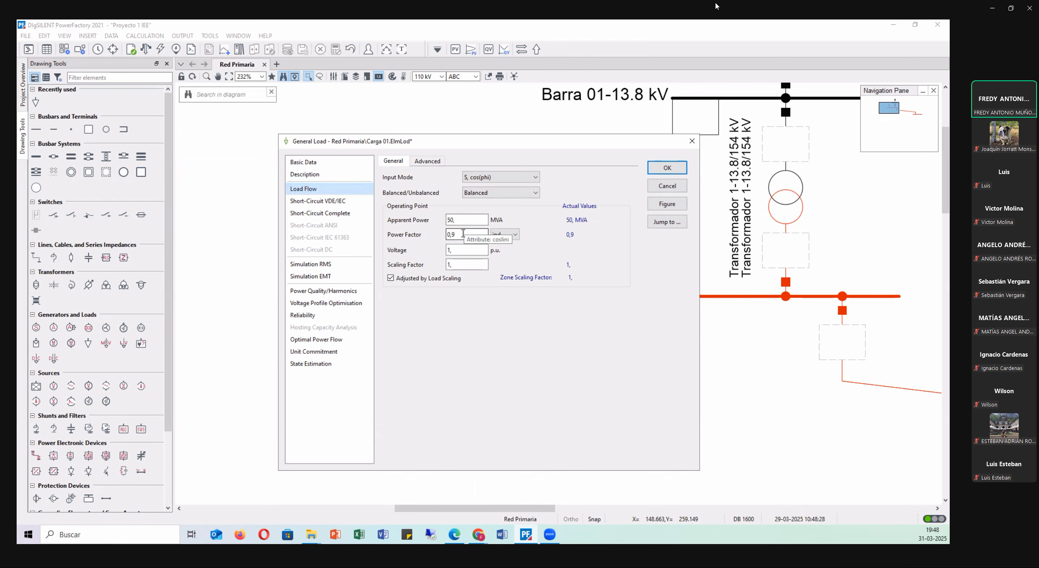
pyautogui.click(667, 167)
pyautogui.click(433, 224)
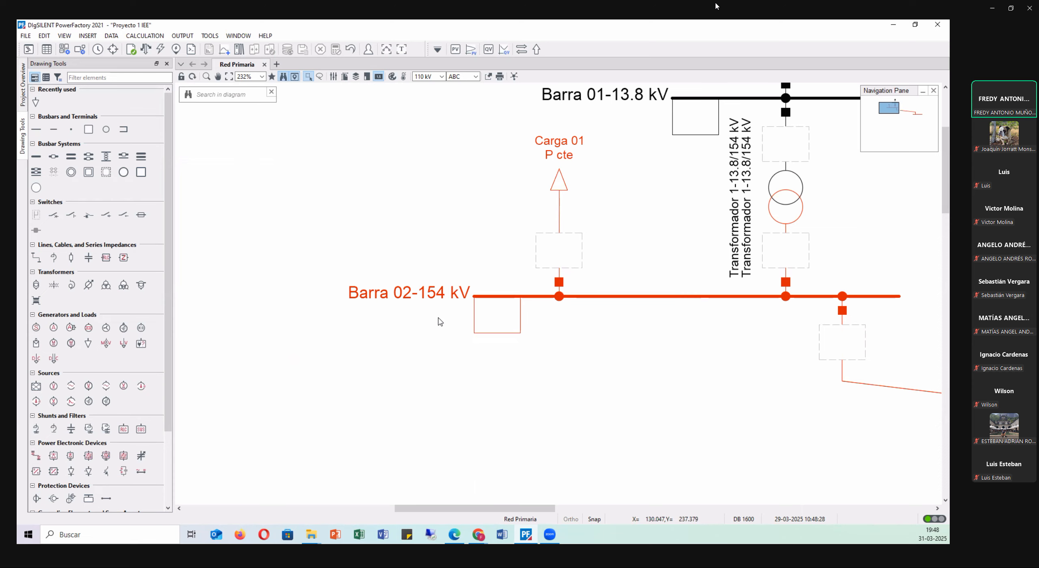
pyautogui.scroll(-5, 303, 327)
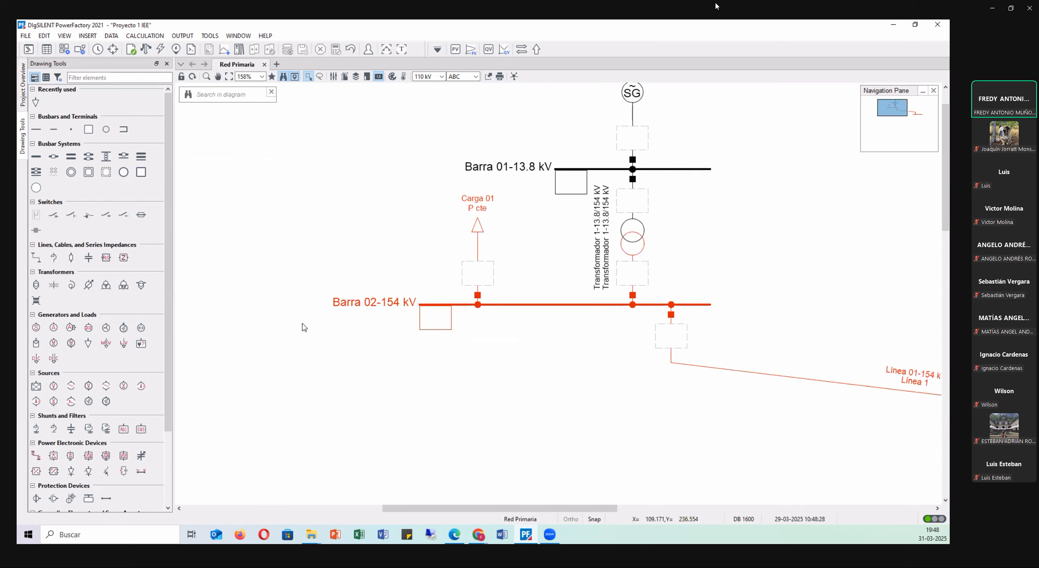
pyautogui.scroll(2, 921, 327)
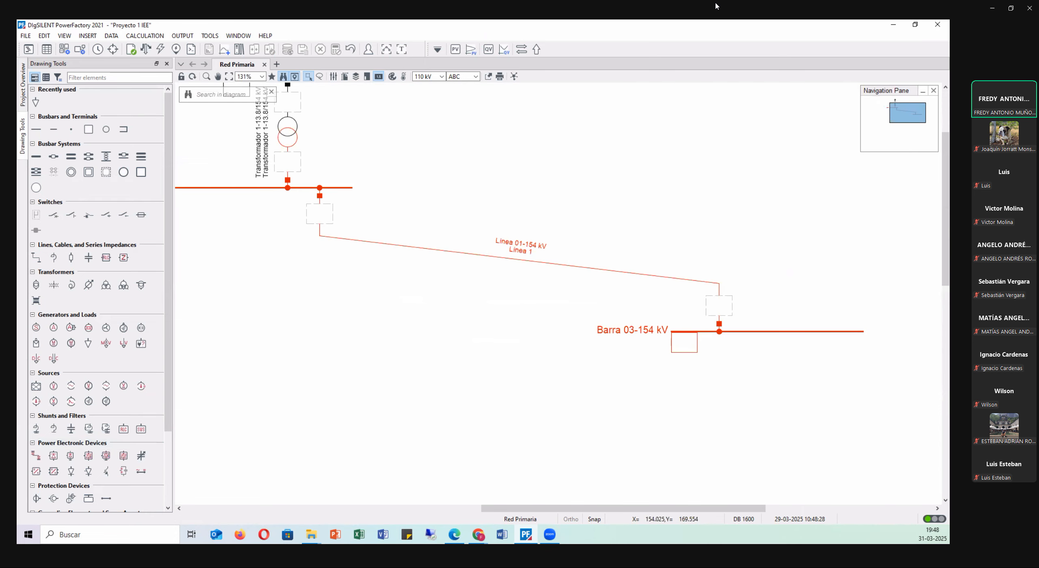
pyautogui.hotkey('alt', 'Tab')
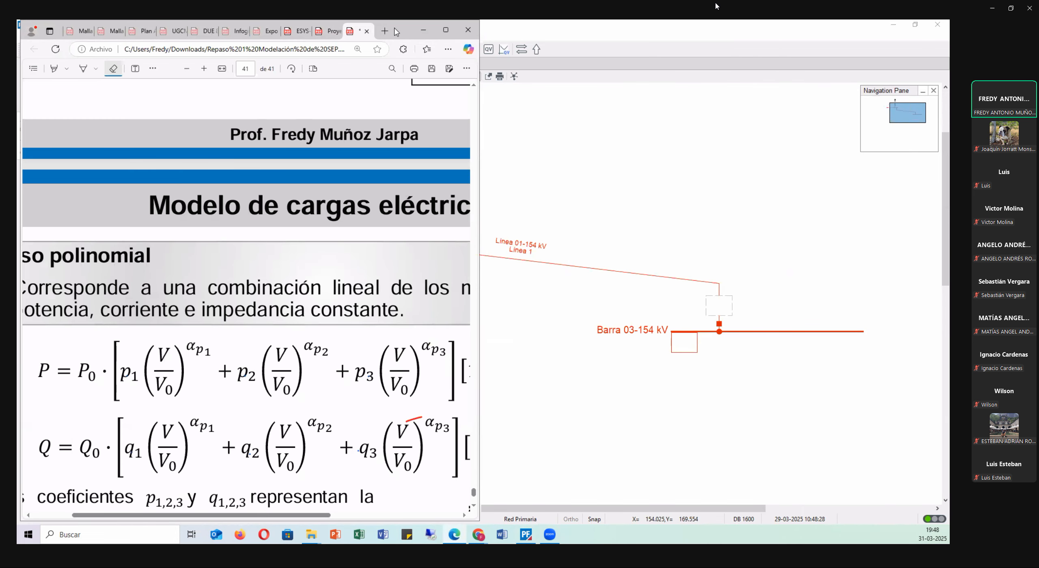
pyautogui.hotkey('alt', 'Tab')
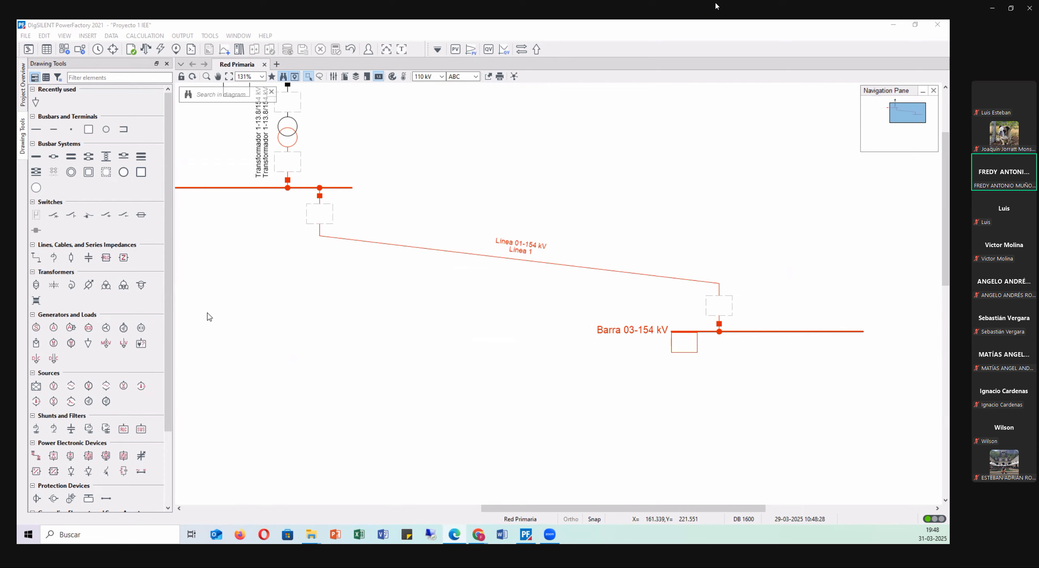
# Lengthen the Barra 03-154 kV busbar by stretching its free end away from Línea 01's connection.
pyautogui.moveTo(553, 515); pyautogui.dragTo(614, 483)
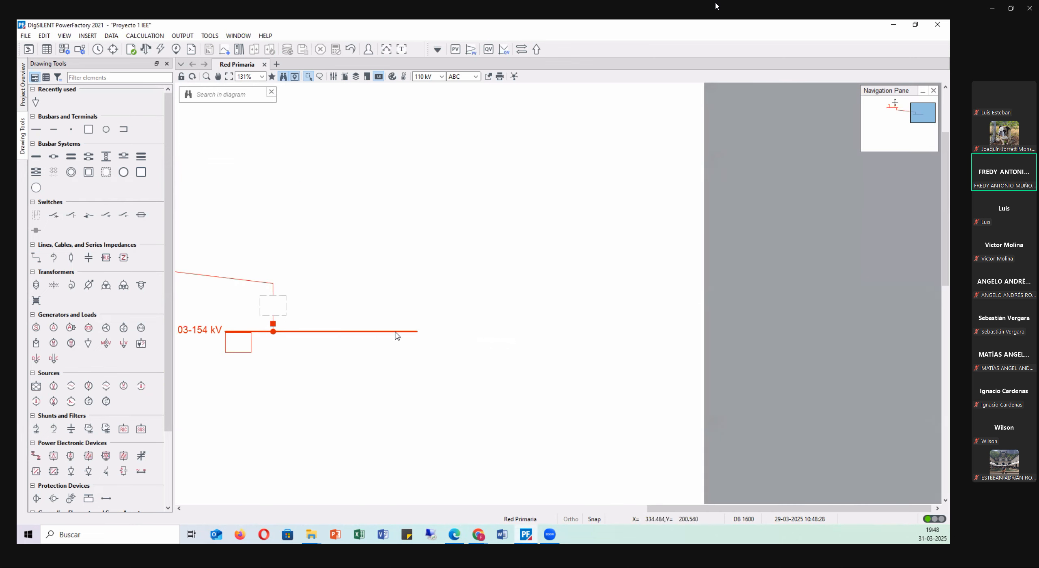
pyautogui.click(417, 332)
pyautogui.moveTo(418, 332); pyautogui.dragTo(505, 340)
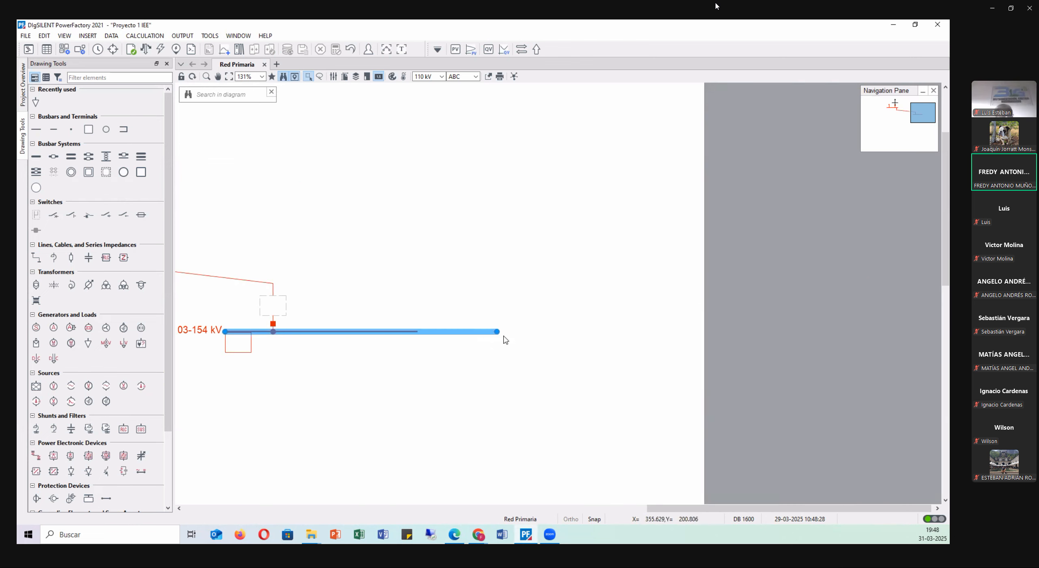
# Shift Línea 01's connection farther right along Barra 03-154 kV and shorten the busbar's left end by the same amount.
pyautogui.click(274, 301)
pyautogui.moveTo(274, 295); pyautogui.dragTo(337, 299)
pyautogui.click(227, 332)
pyautogui.moveTo(226, 332); pyautogui.dragTo(288, 332)
pyautogui.click(264, 306)
pyautogui.scroll(3, 191, 328)
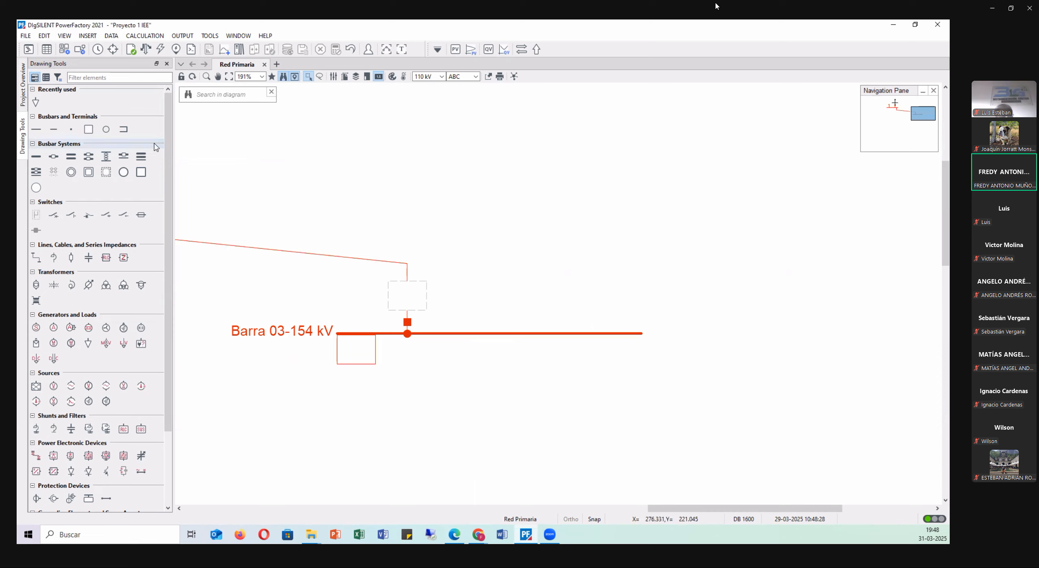
# Place a General Load on Barra 03-154 kV beside the line connection and flip it above the busbar.
pyautogui.click(88, 343)
pyautogui.click(478, 334)
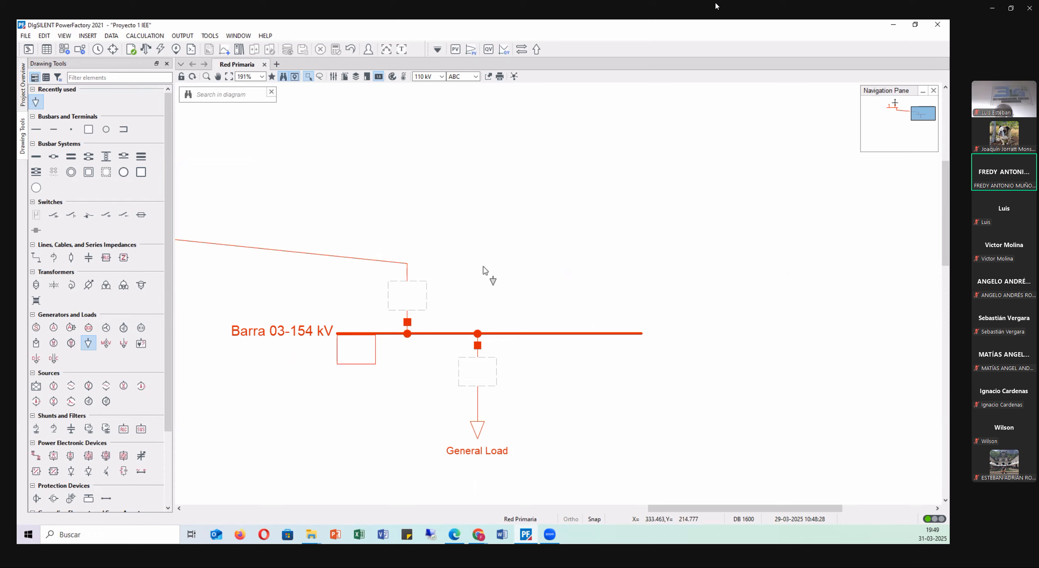
pyautogui.press('Escape')
pyautogui.click(476, 426)
pyautogui.moveTo(476, 426); pyautogui.dragTo(477, 255)
pyautogui.click(538, 250)
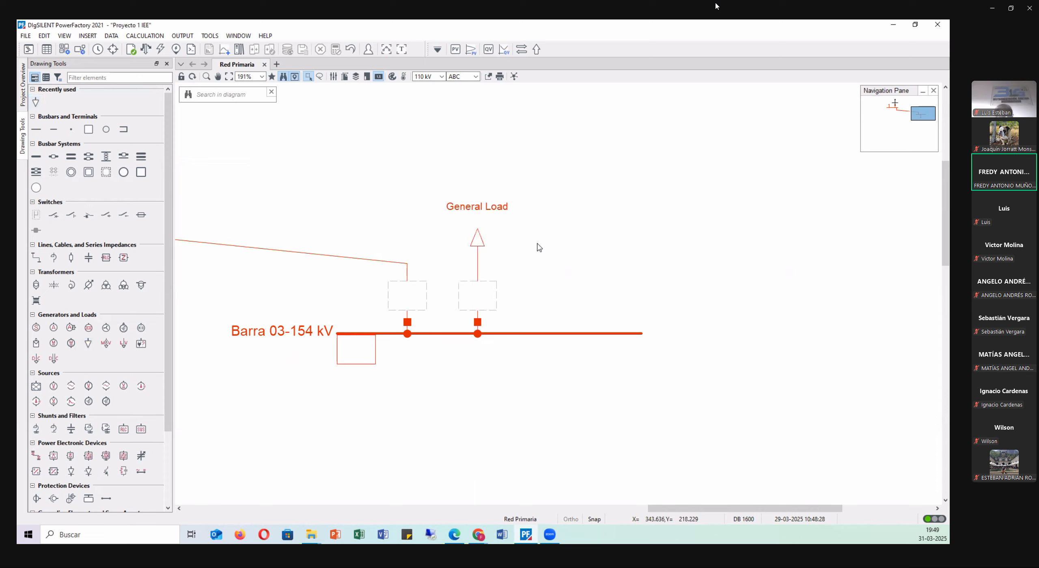
# Name the new load on Barra 03-154 kV Carga 02 and set its load classification to Industrial.
pyautogui.scroll(3, 484, 238)
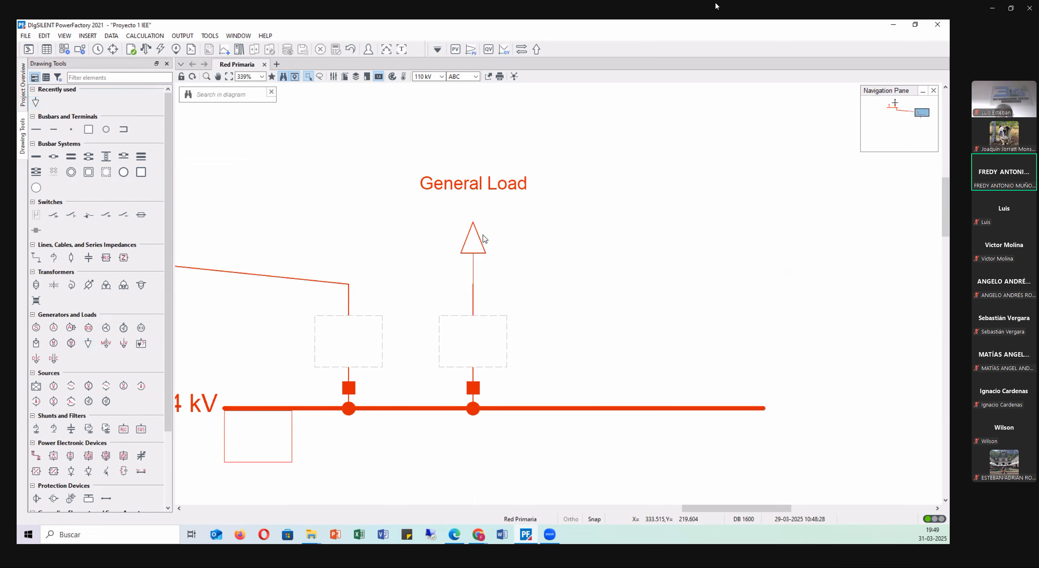
pyautogui.doubleClick(474, 235)
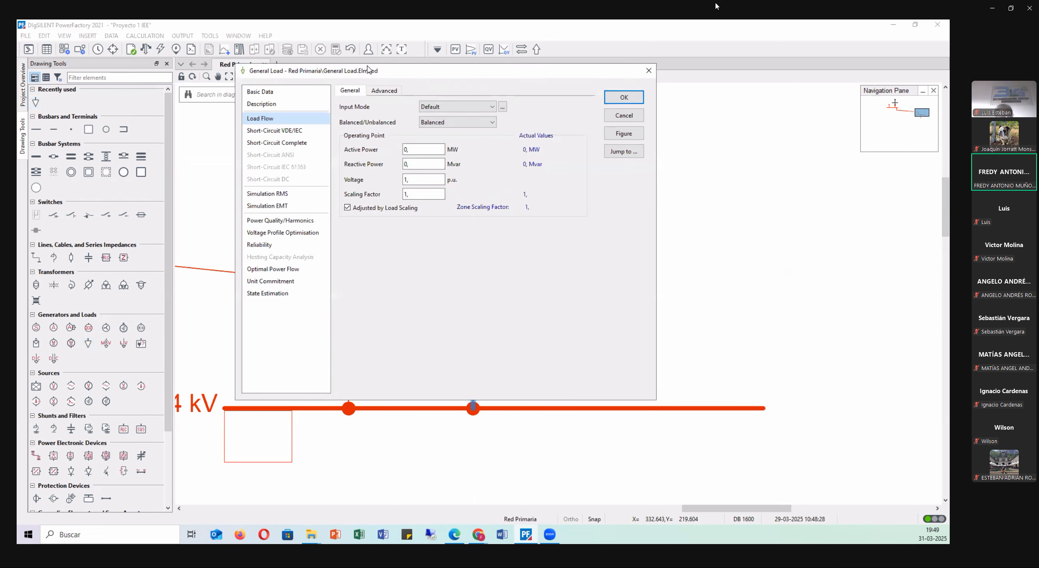
pyautogui.moveTo(374, 72); pyautogui.dragTo(442, 155)
pyautogui.click(390, 175)
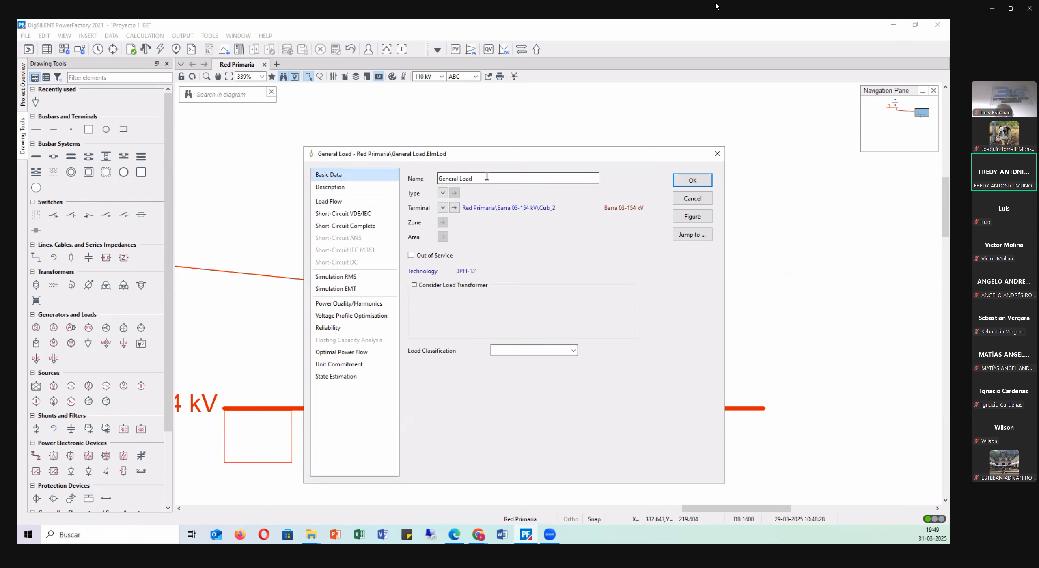
pyautogui.write('Carga 02')
pyautogui.click(573, 352)
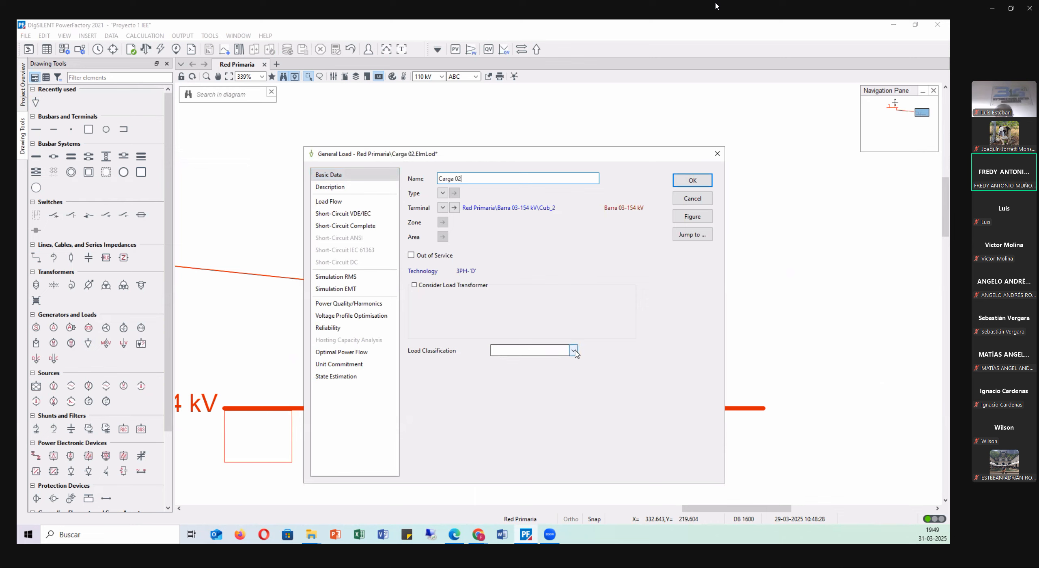
pyautogui.click(505, 382)
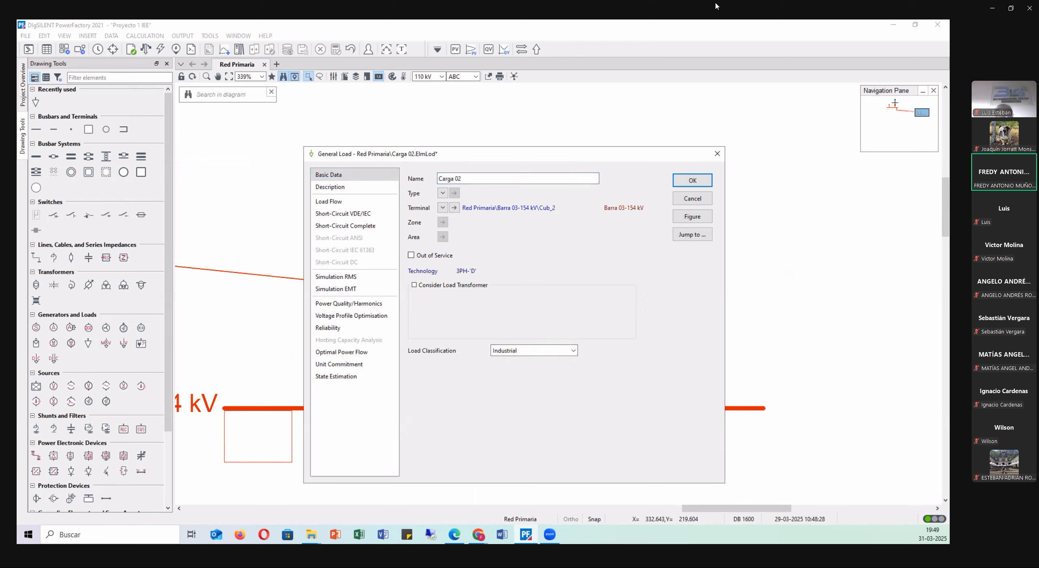
# Set Carga 02's load flow input mode to S, cos(phi) with 100 MVA apparent power and a 0.95 power factor.
pyautogui.click(331, 202)
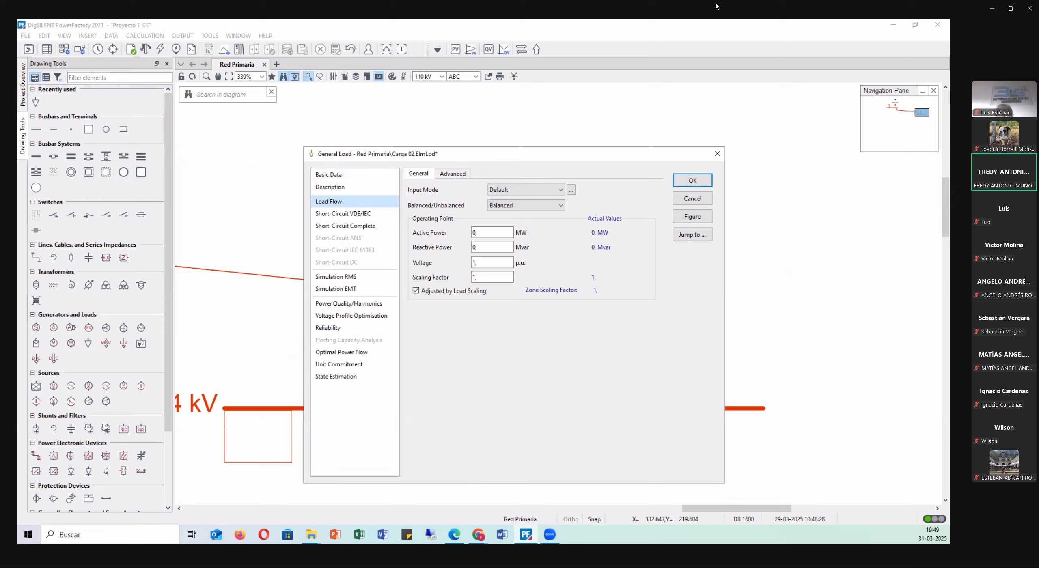
pyautogui.click(540, 189)
pyautogui.click(515, 228)
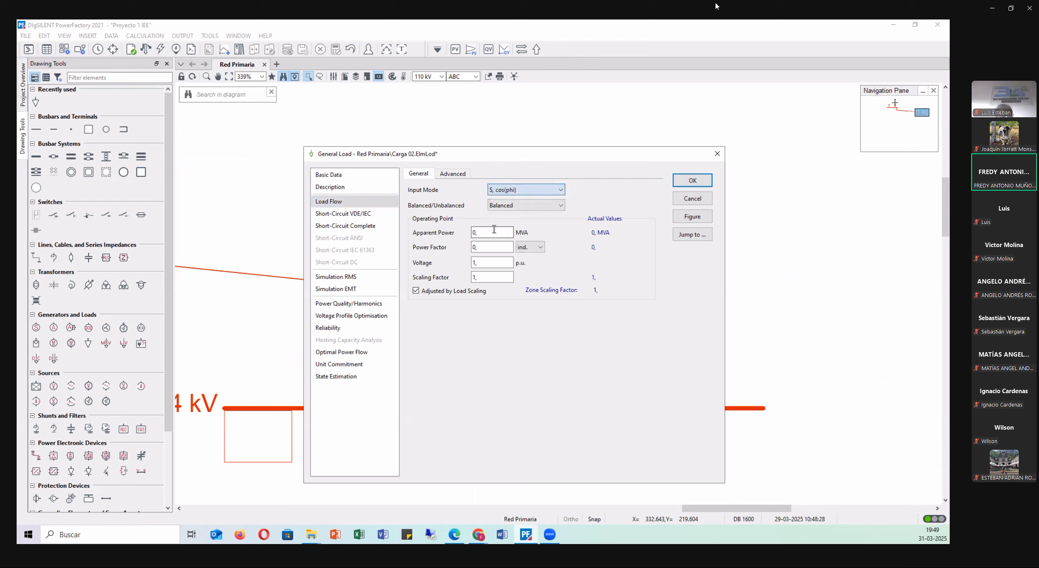
pyautogui.write('100')
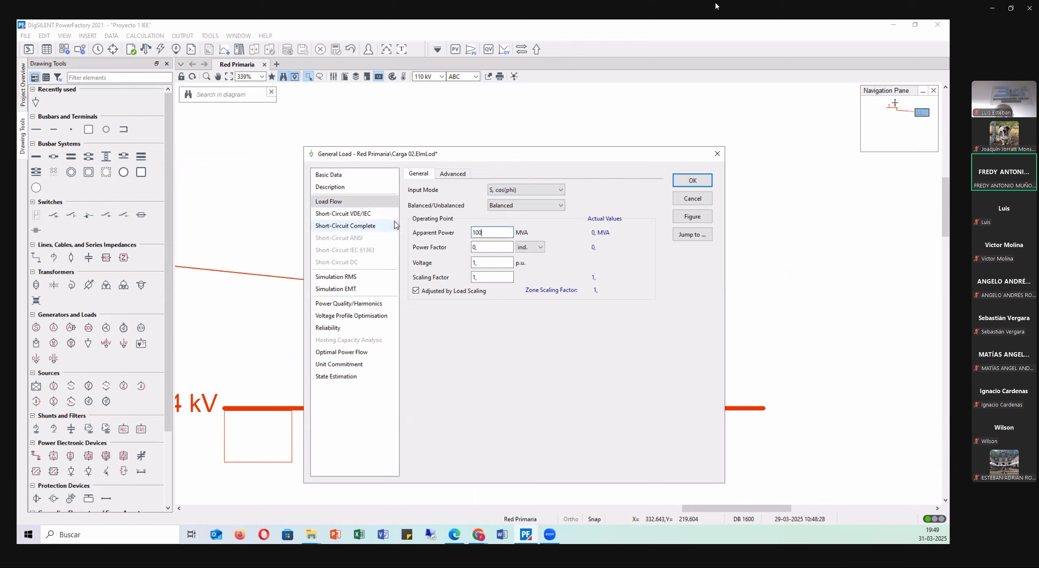
pyautogui.moveTo(484, 247); pyautogui.dragTo(443, 255)
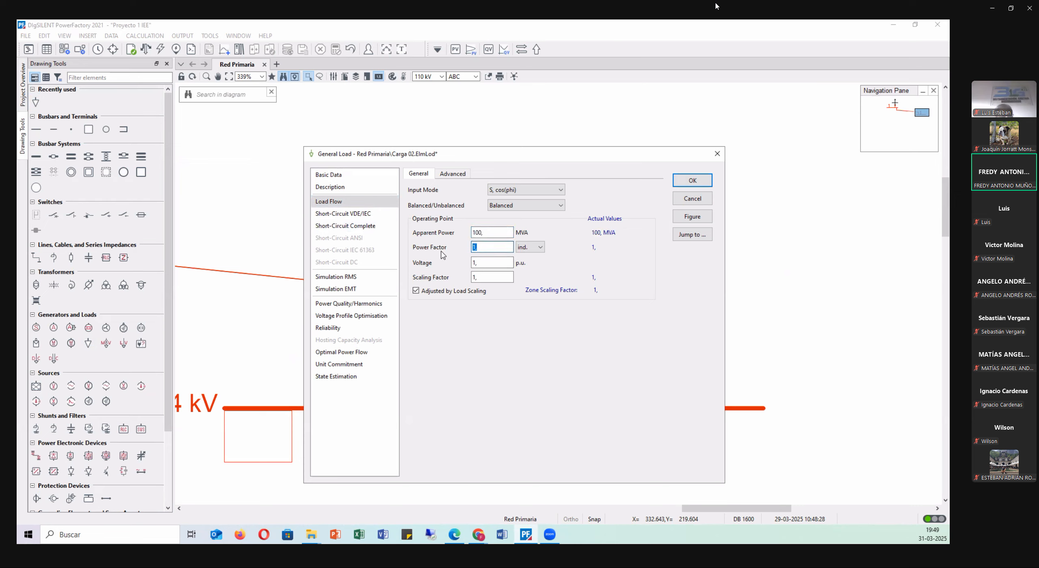
pyautogui.write('0.95')
pyautogui.press('Tab')
pyautogui.doubleClick(493, 263)
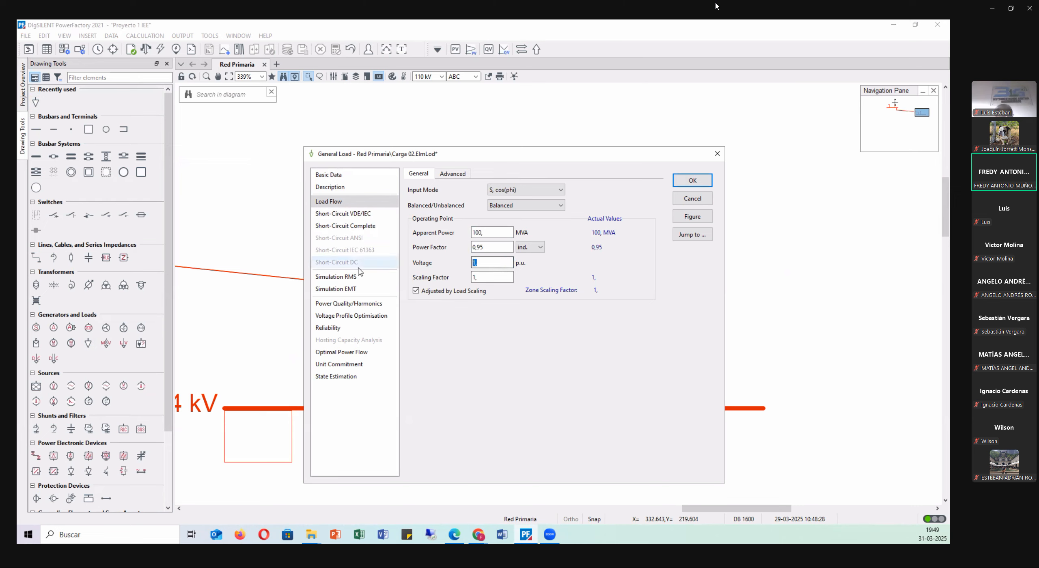
pyautogui.press('Tab')
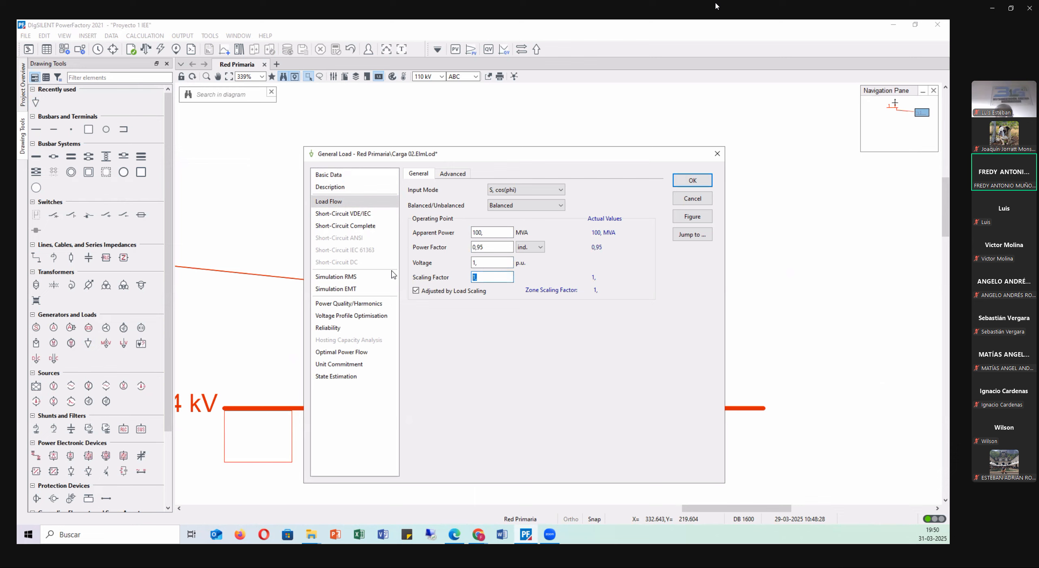
# Create a new project General Load Type for Carga 02 and name it I cte.
pyautogui.click(335, 178)
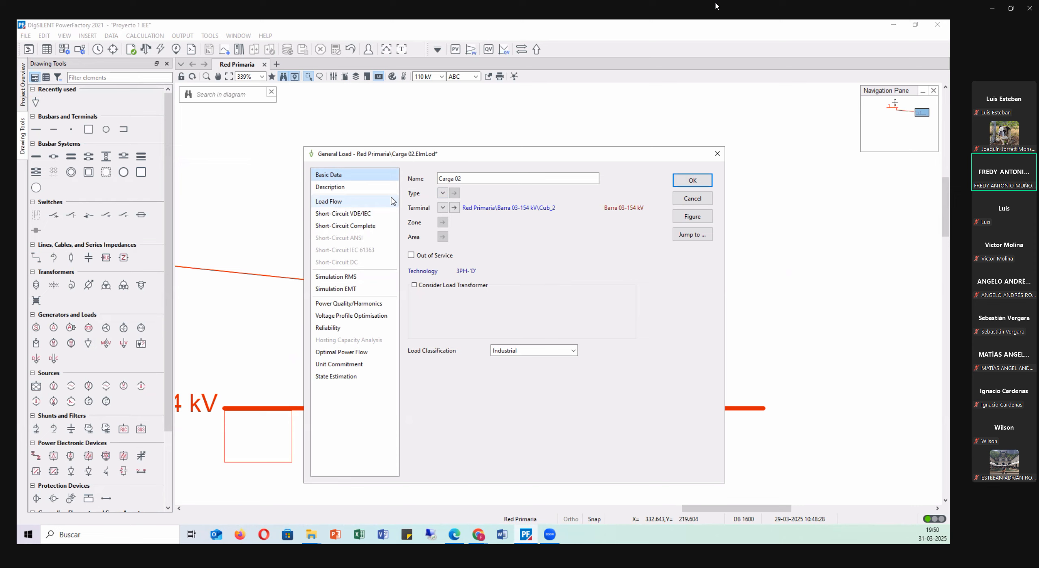
pyautogui.click(444, 194)
pyautogui.moveTo(485, 222)
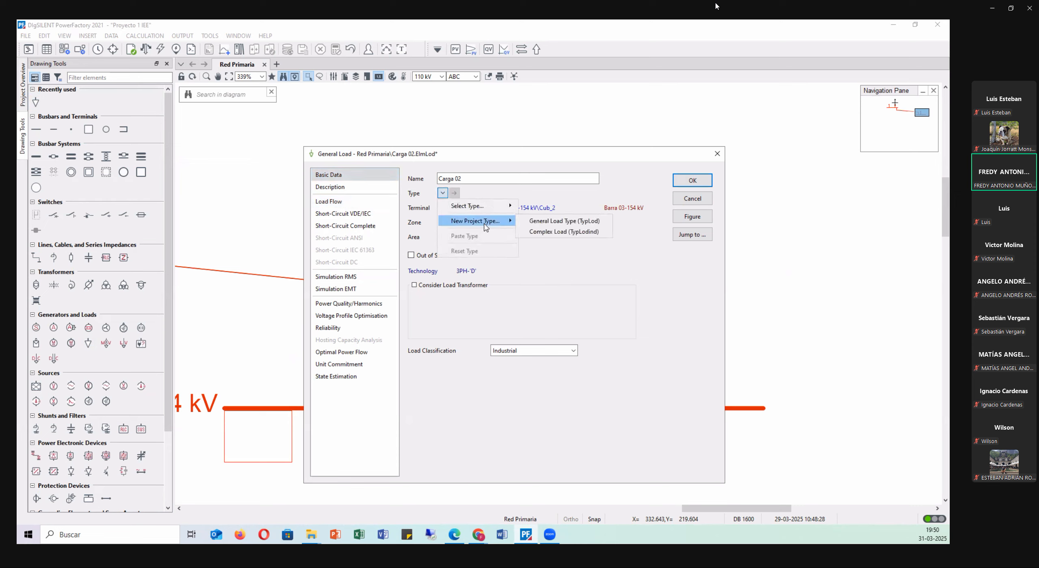
pyautogui.click(548, 224)
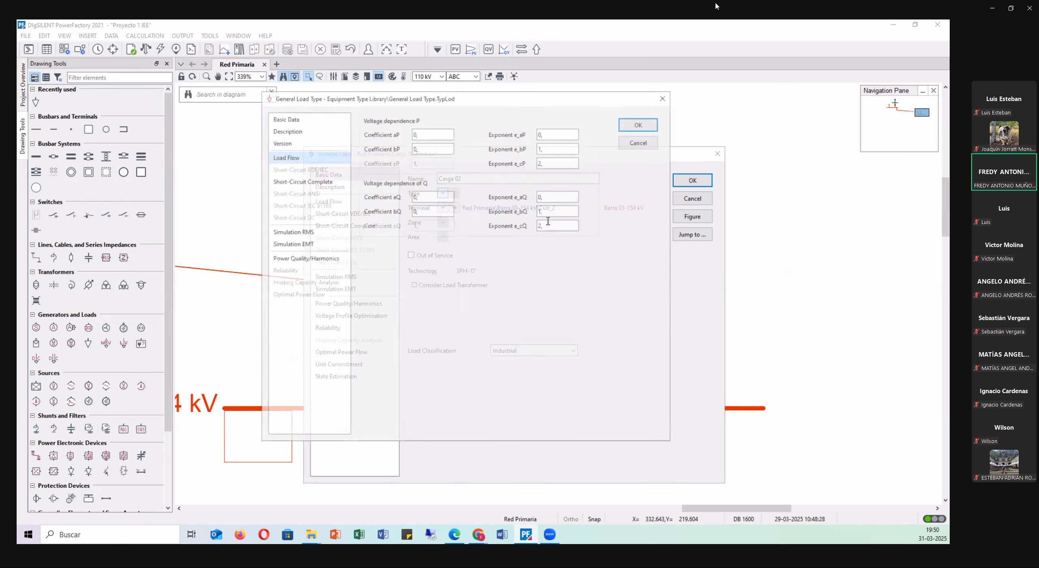
pyautogui.moveTo(283, 102); pyautogui.dragTo(327, 202)
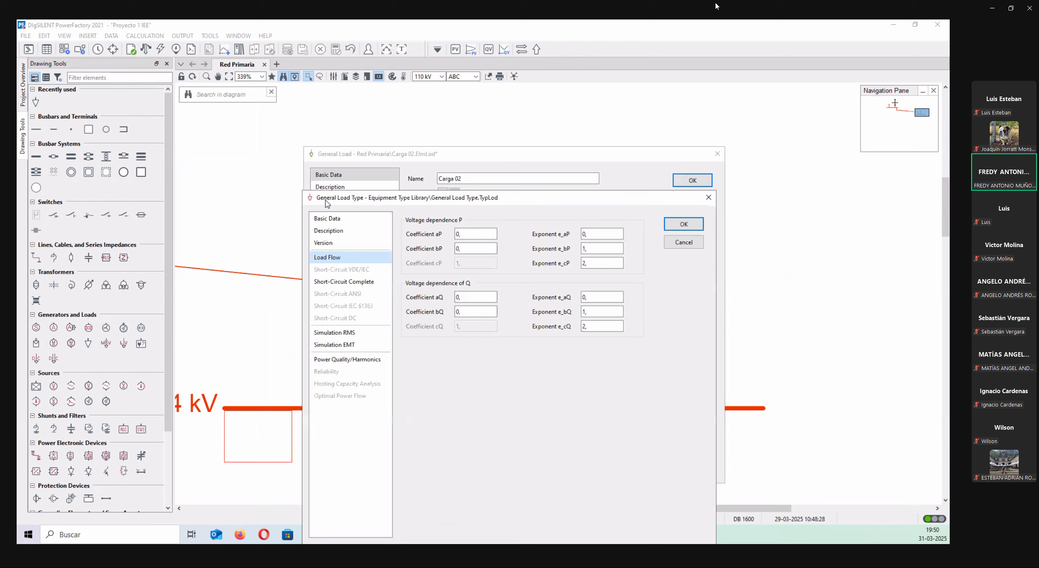
pyautogui.click(347, 220)
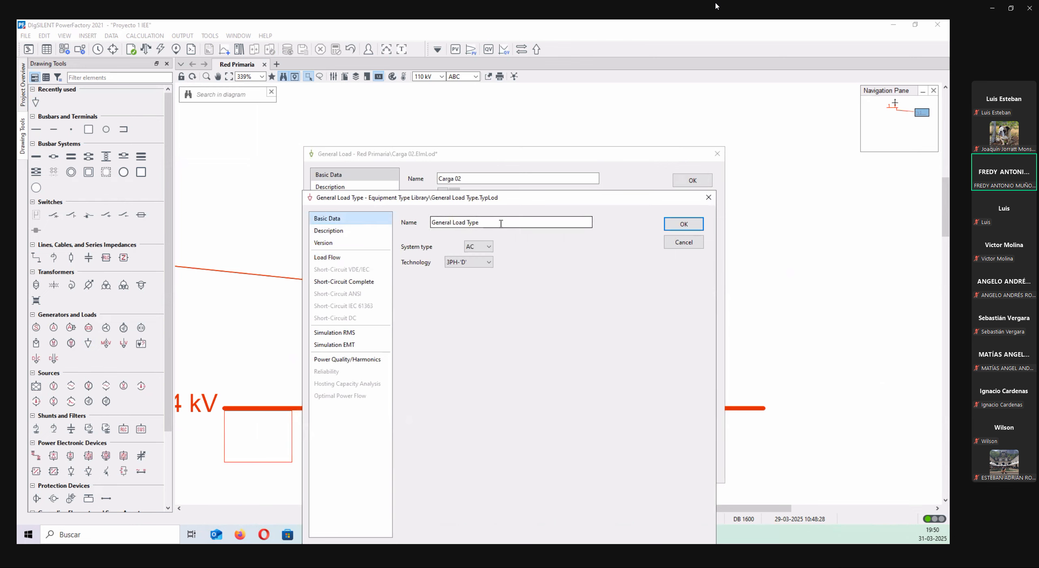
pyautogui.moveTo(501, 223); pyautogui.dragTo(431, 222)
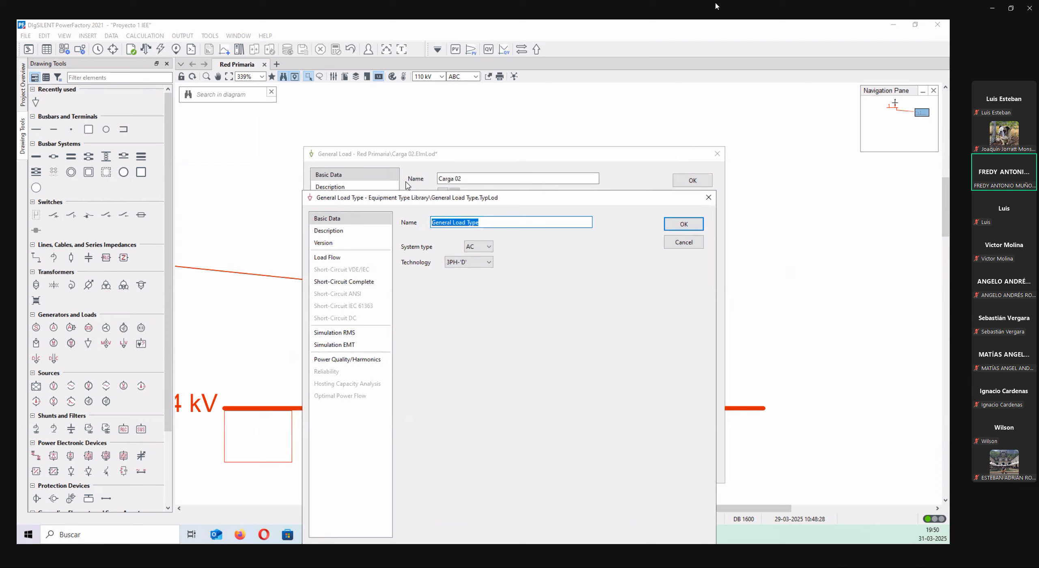
pyautogui.press('BackSpace')
pyautogui.write('I cte')
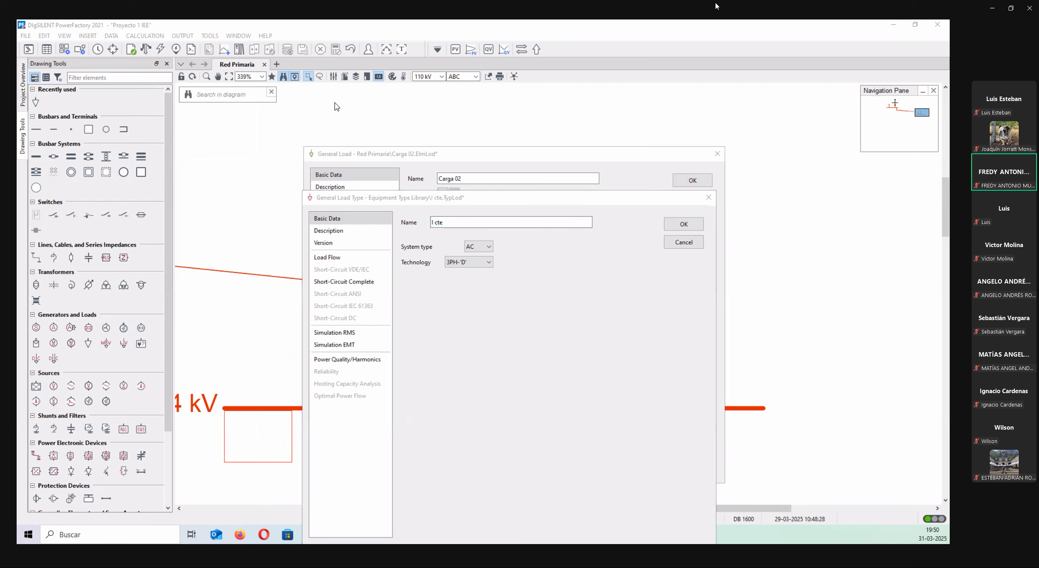
# Set the I cte type's active power voltage dependence to coefficient aP 1 and exponent e_aP 1.
pyautogui.click(344, 258)
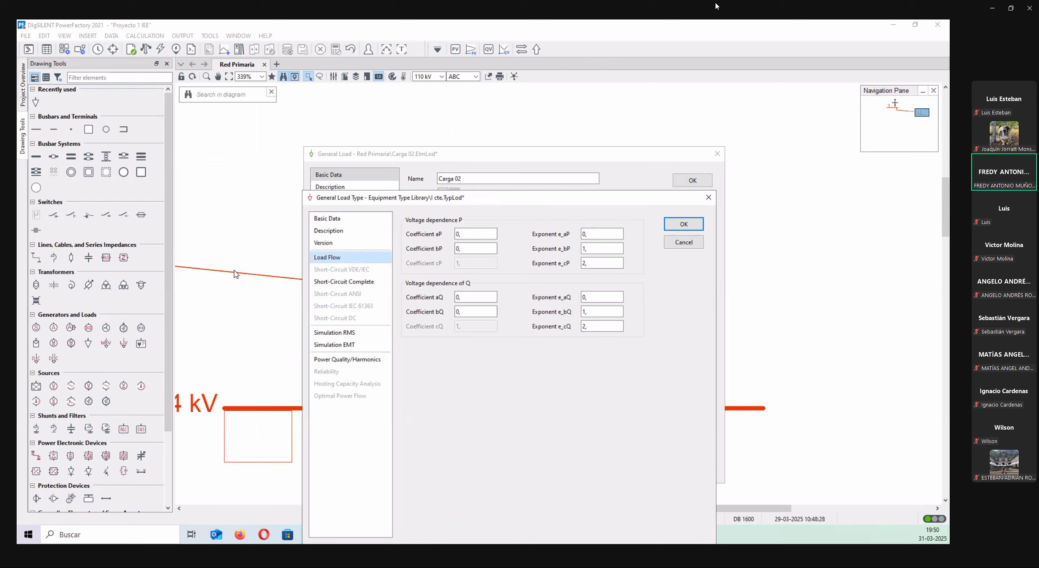
pyautogui.doubleClick(473, 234)
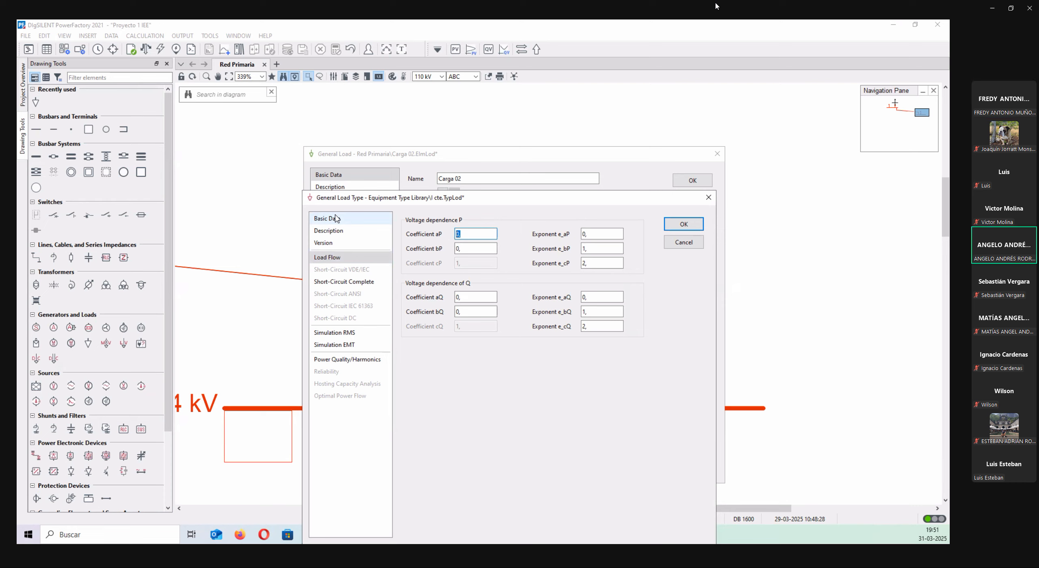
pyautogui.write('1')
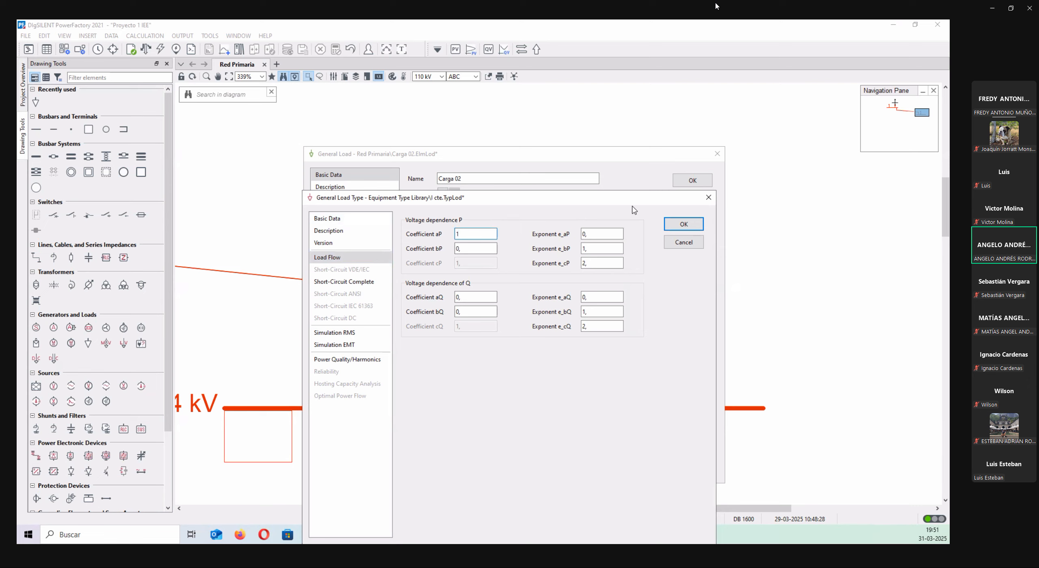
pyautogui.click(605, 235)
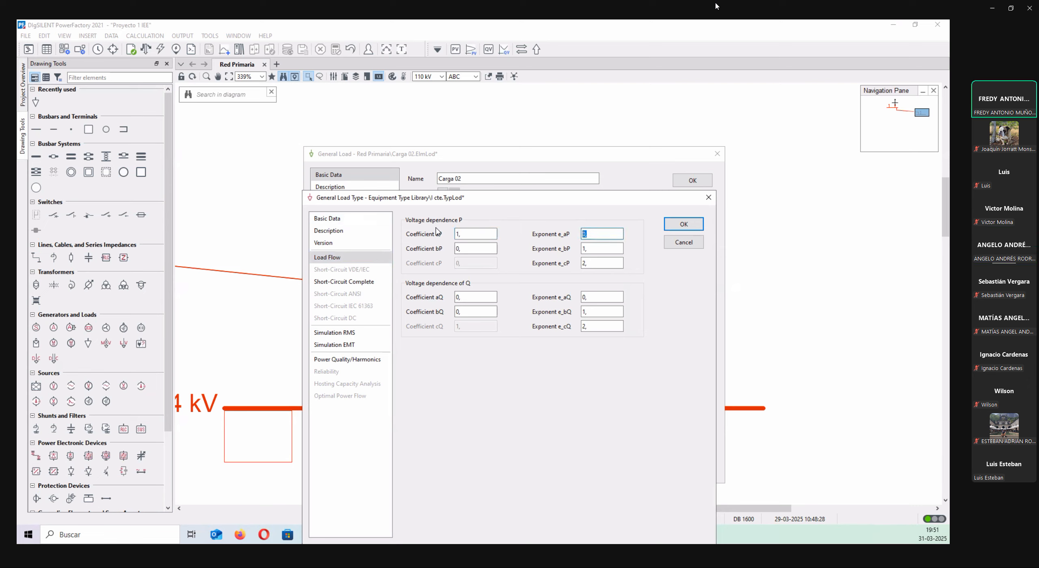
pyautogui.write('1')
pyautogui.click(465, 249)
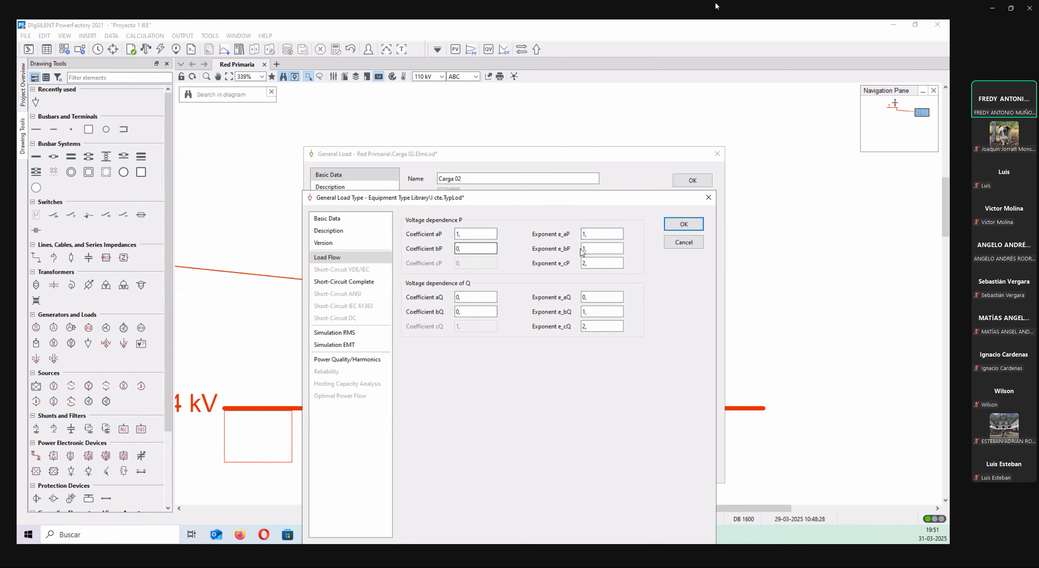
pyautogui.moveTo(604, 250); pyautogui.dragTo(478, 252)
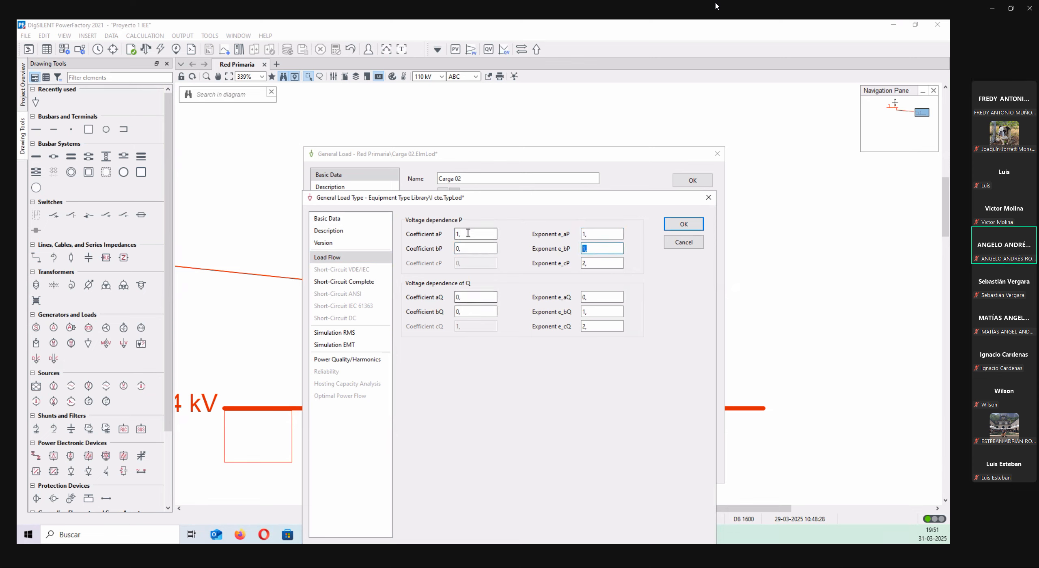
# Set the I cte type's coefficient aQ and exponent e_aQ to 1, and accept the type and Carga 02.
pyautogui.doubleClick(472, 296)
pyautogui.write('1')
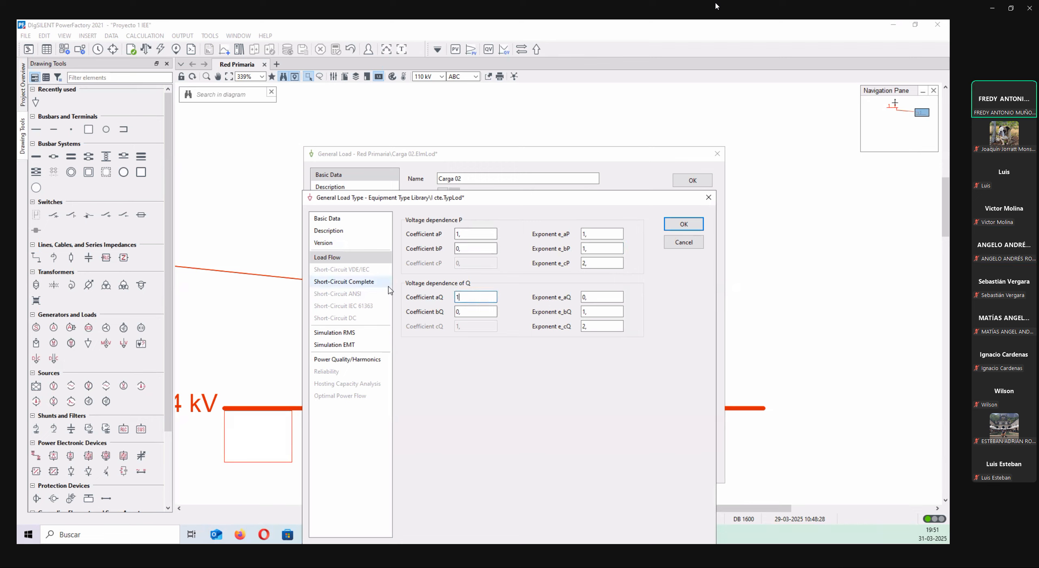
pyautogui.press('Tab')
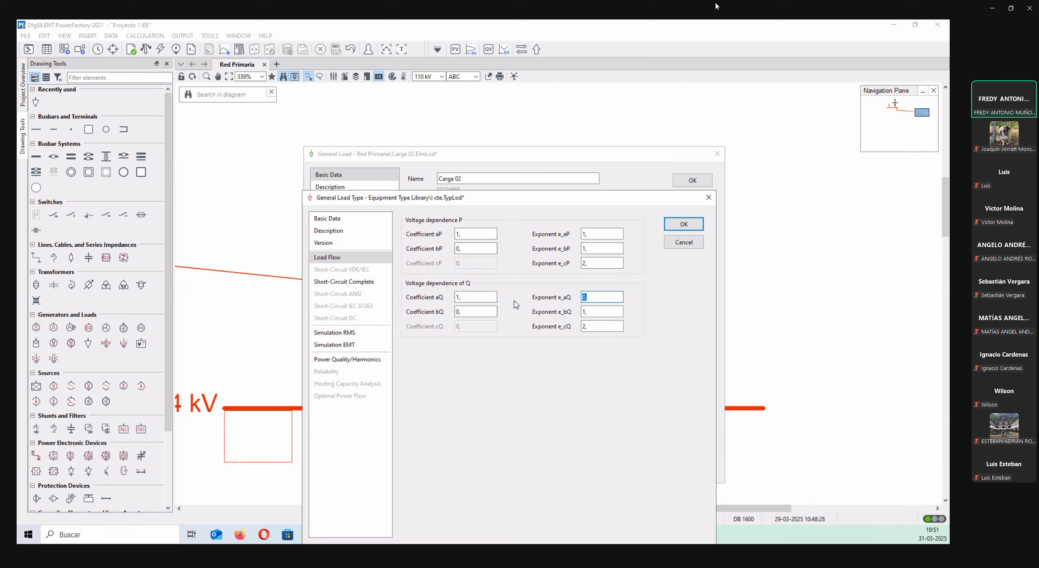
pyautogui.write('1')
pyautogui.click(683, 224)
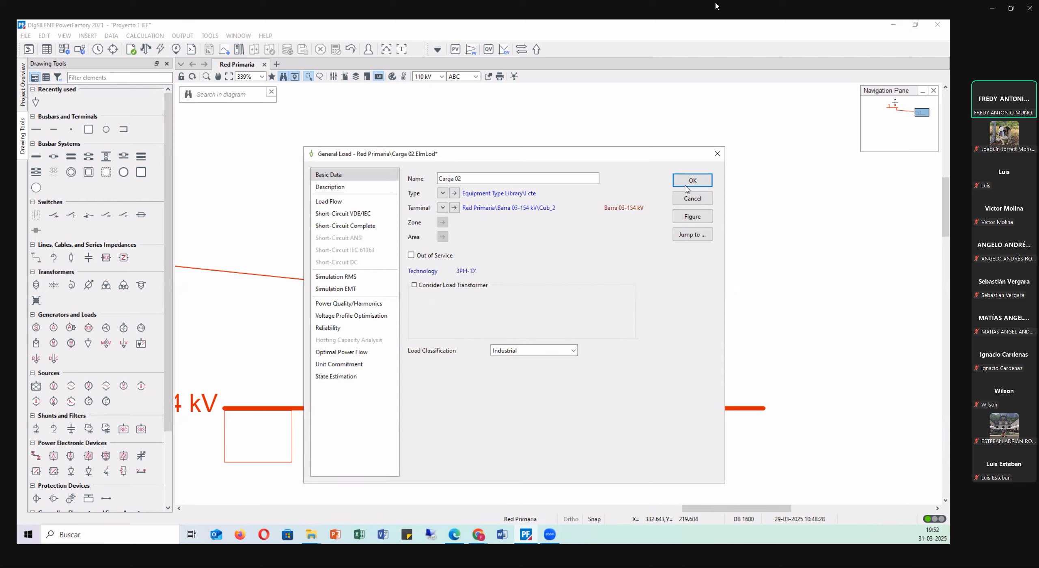
pyautogui.click(690, 183)
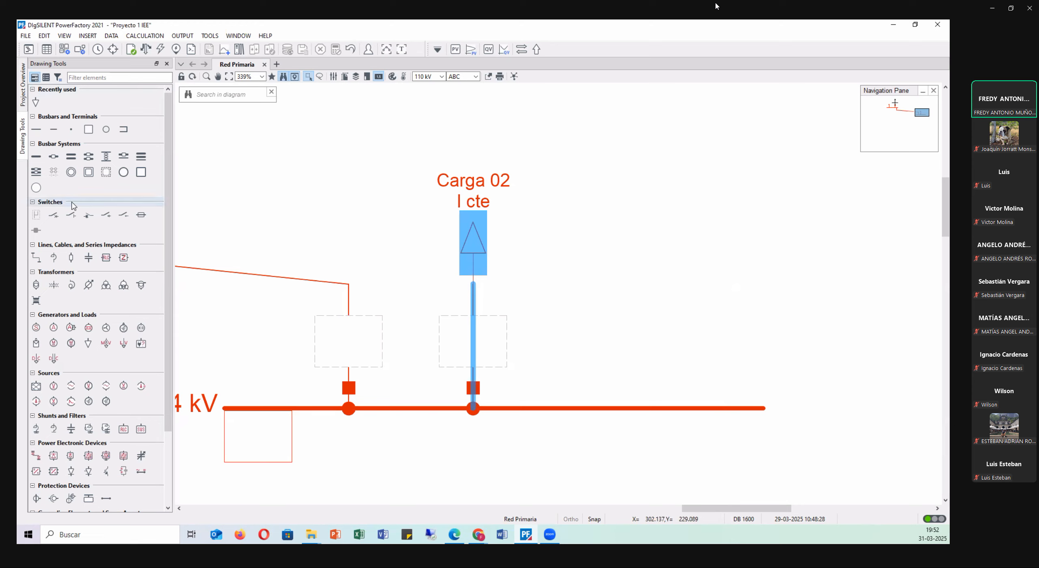
# Add a busbar above the free end of Barra 03-154 kV and lengthen Barra 03 until its end lines up with the new busbar's.
pyautogui.click(36, 130)
pyautogui.click(595, 161)
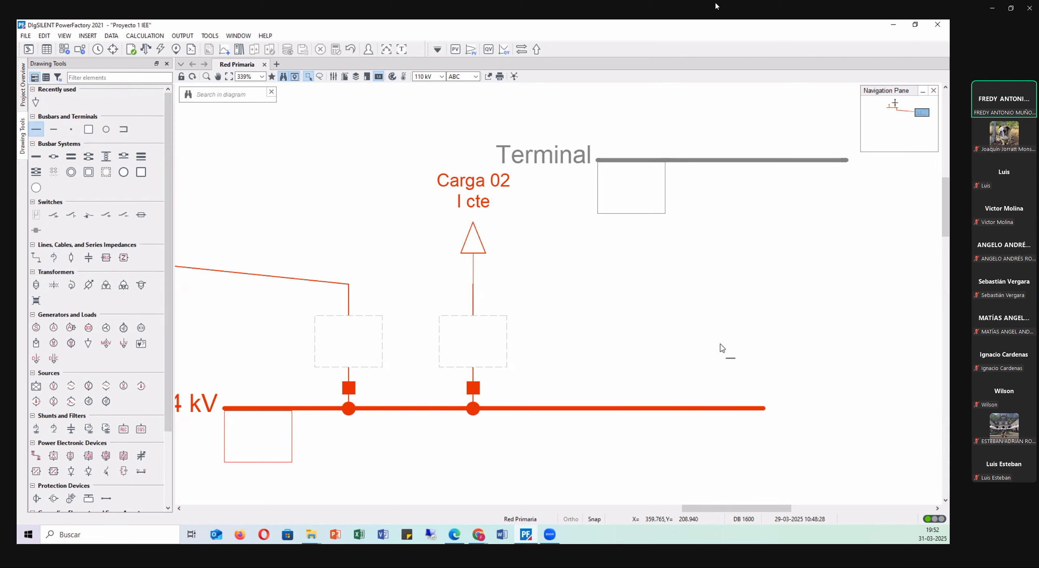
pyautogui.press('Escape')
pyautogui.scroll(-2, 532, 302)
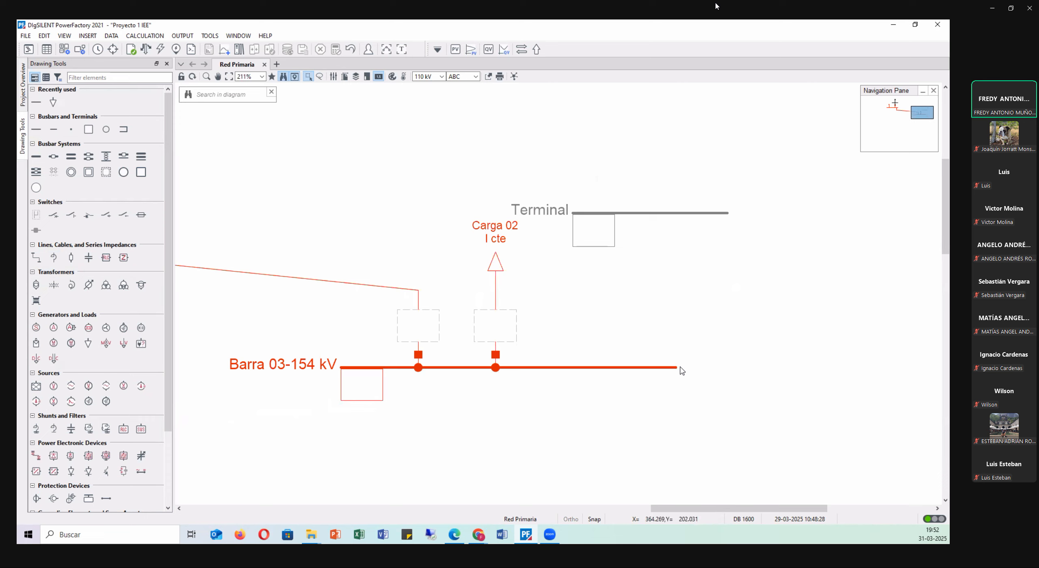
pyautogui.click(679, 367)
pyautogui.moveTo(678, 367); pyautogui.dragTo(728, 367)
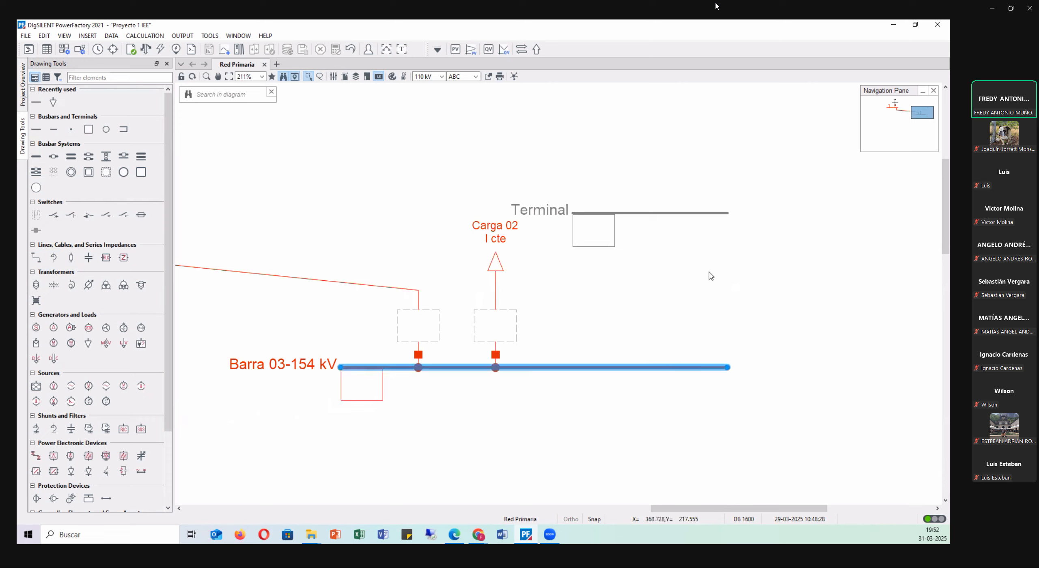
# Name the new busbar above Barra 03 as Barra 04-13.8 kV.
pyautogui.doubleClick(632, 214)
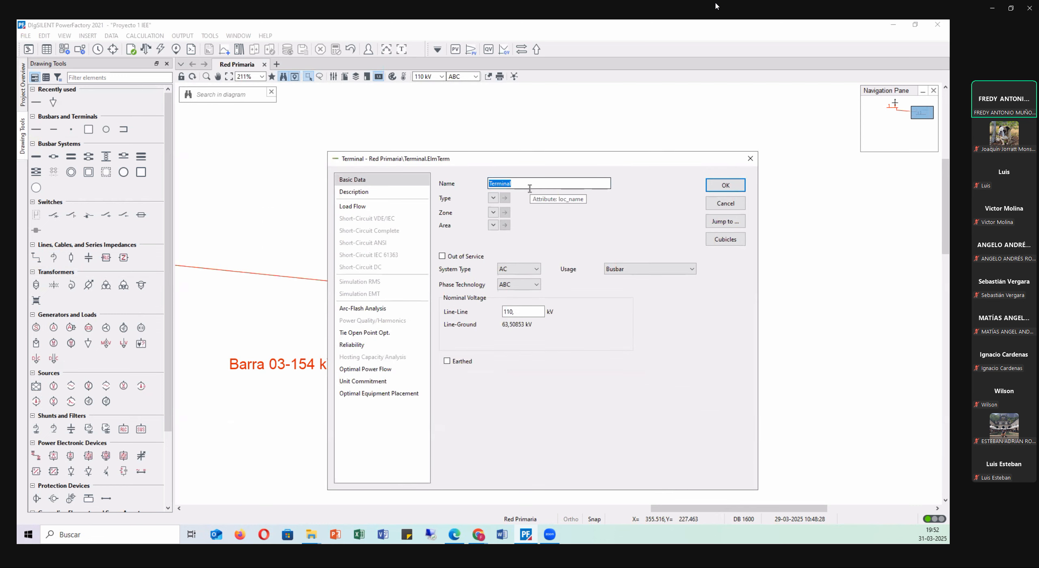
pyautogui.write('Barra 04-13.8 kV')
pyautogui.moveTo(534, 183); pyautogui.dragTo(392, 178)
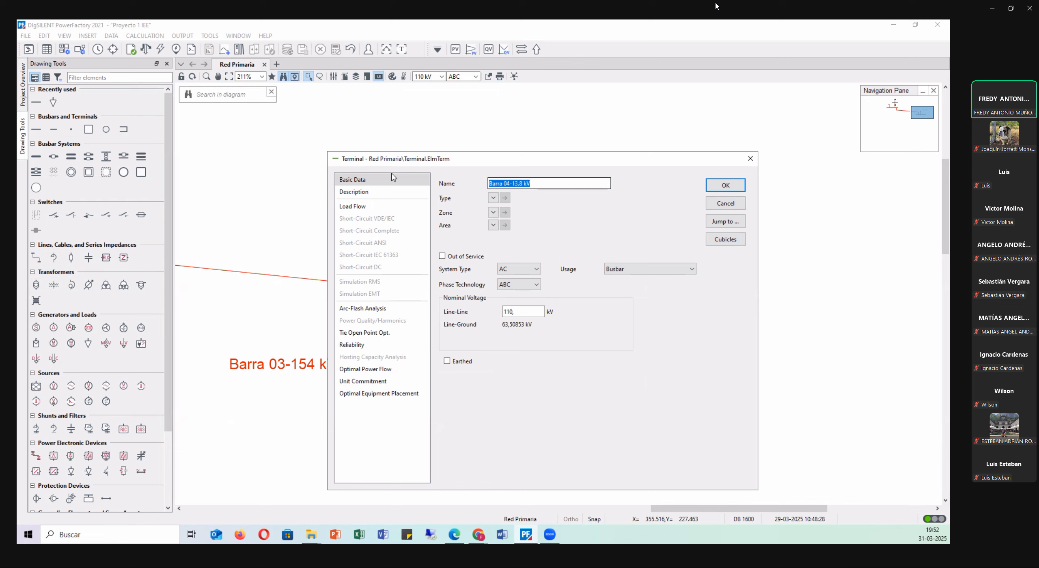
# Set Barra 04's line-line nominal voltage to 13.8 kV, accept it, and move its name label to the right of the busbar.
pyautogui.moveTo(516, 313); pyautogui.dragTo(404, 308)
pyautogui.write('13.8')
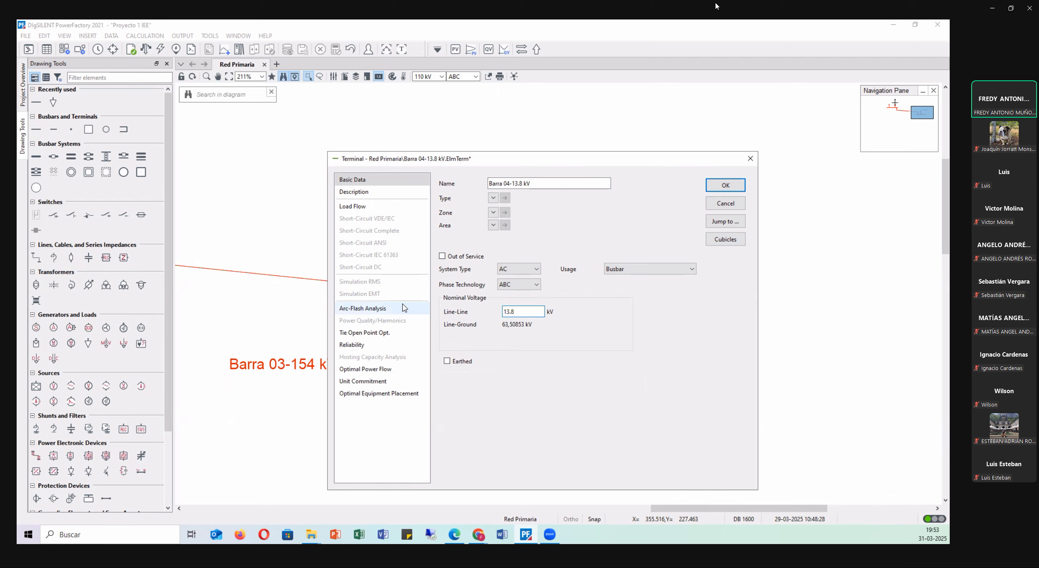
pyautogui.click(725, 185)
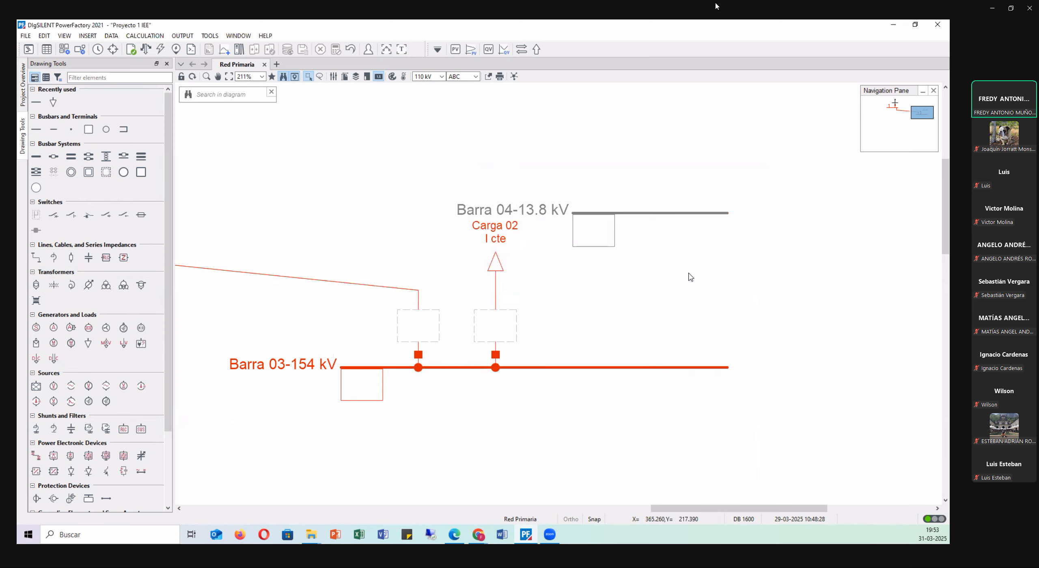
pyautogui.moveTo(512, 215); pyautogui.dragTo(758, 214)
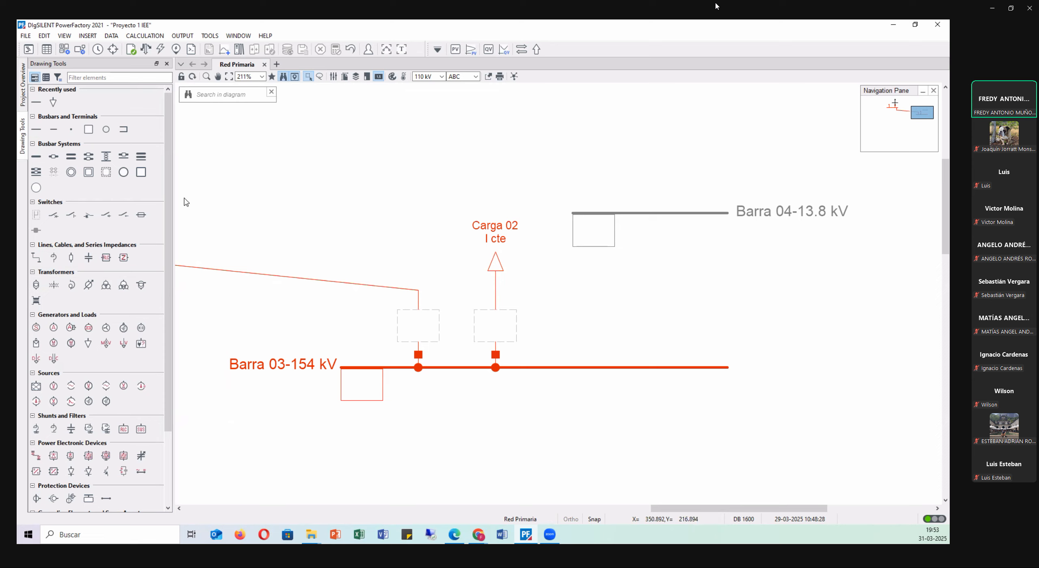
# Insert a 2-winding transformer connecting Barra 04-13.8 kV to Barra 03-154 kV.
pyautogui.click(36, 285)
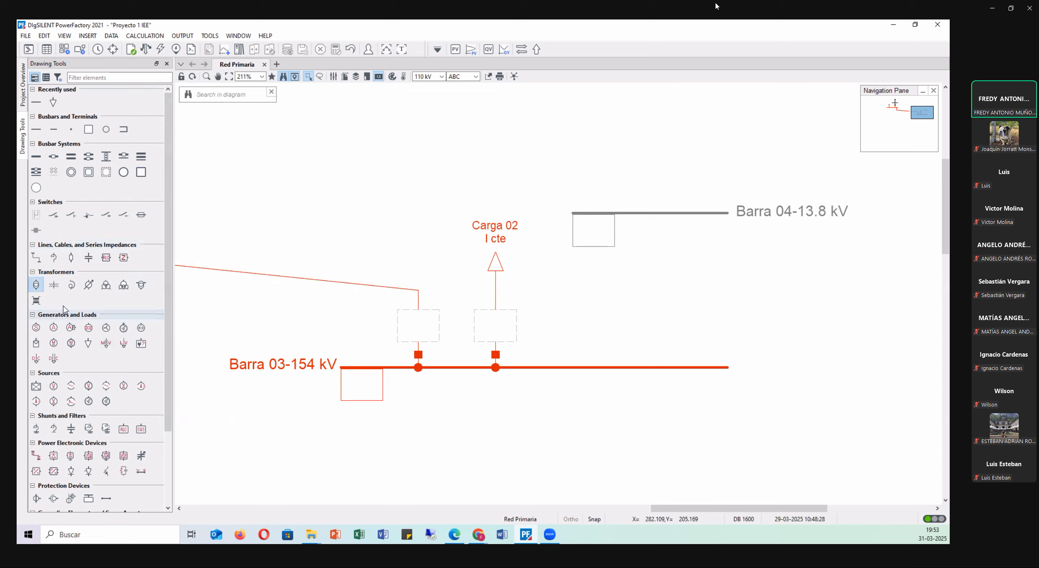
pyautogui.click(662, 212)
pyautogui.click(654, 367)
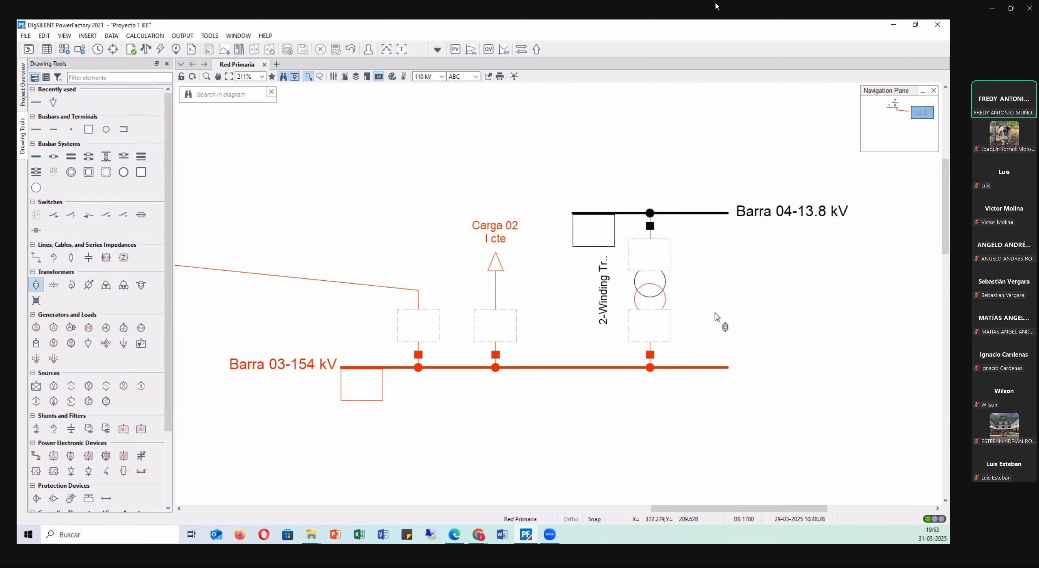
pyautogui.press('Escape')
# Move Barra 04-13.8 kV and the transformer symbol upward so the transformer sits evenly spaced between the two busbars.
pyautogui.scroll(1, 673, 258)
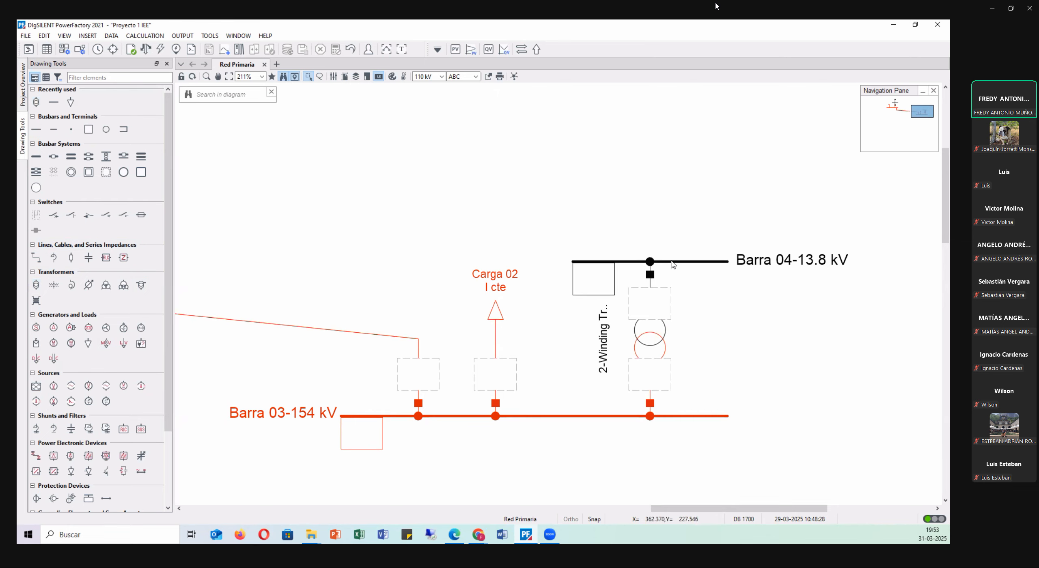
pyautogui.click(668, 263)
pyautogui.moveTo(666, 265); pyautogui.dragTo(667, 237)
pyautogui.click(677, 314)
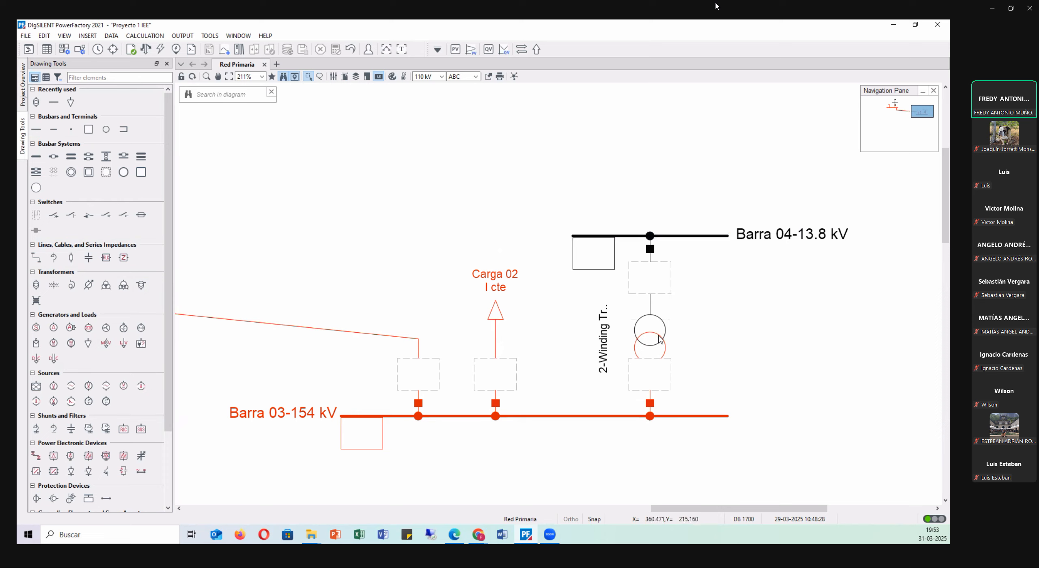
pyautogui.click(657, 336)
pyautogui.moveTo(656, 340); pyautogui.dragTo(656, 315)
pyautogui.click(712, 310)
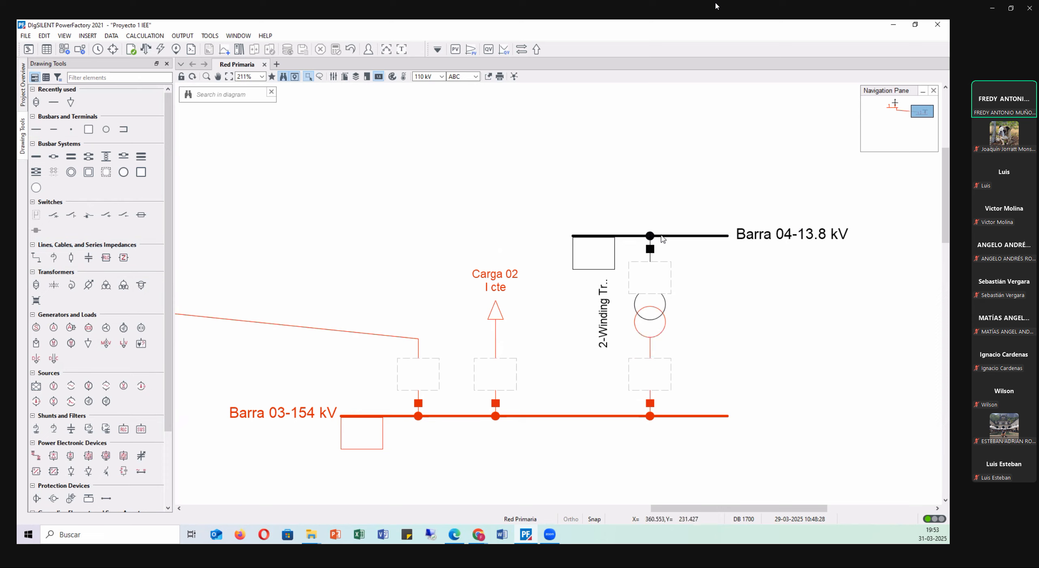
pyautogui.click(662, 236)
pyautogui.moveTo(670, 237); pyautogui.dragTo(669, 211)
pyautogui.click(693, 260)
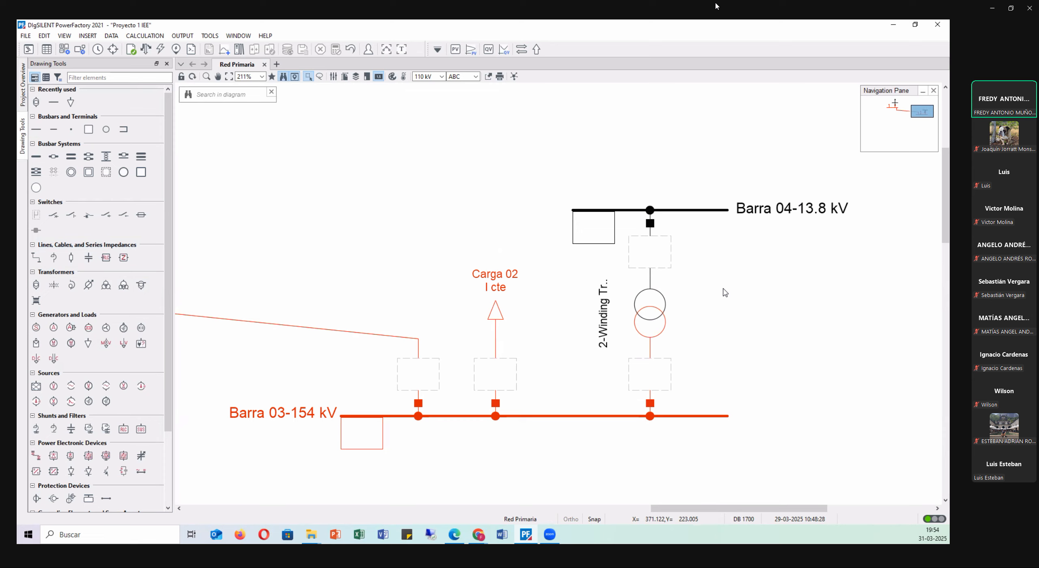
# Name the 2-winding transformer between Barra 03 and Barra 04 as Transformador 02-13.8/154 kV.
pyautogui.doubleClick(647, 317)
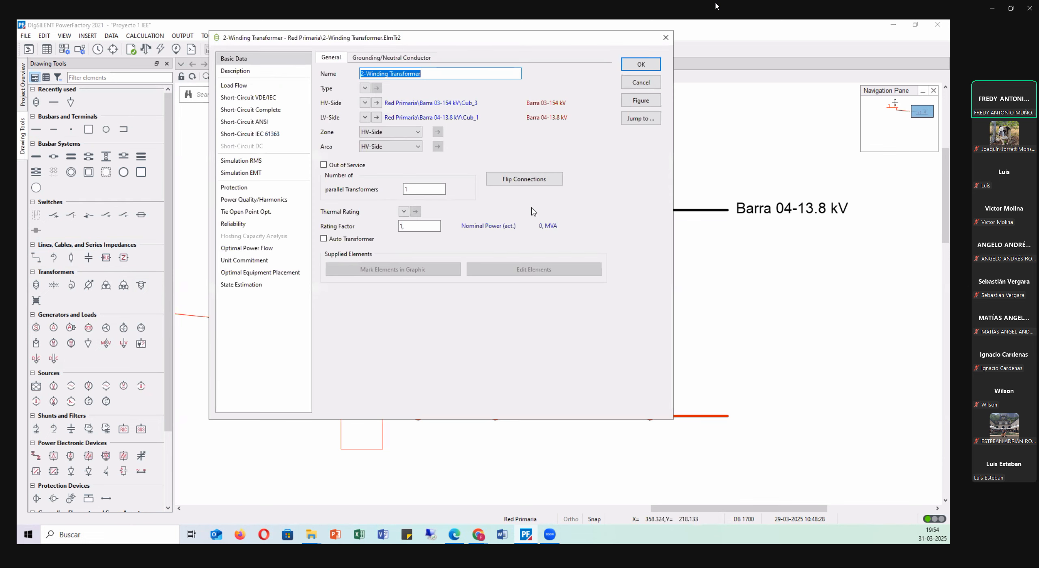
pyautogui.moveTo(477, 38); pyautogui.dragTo(594, 186)
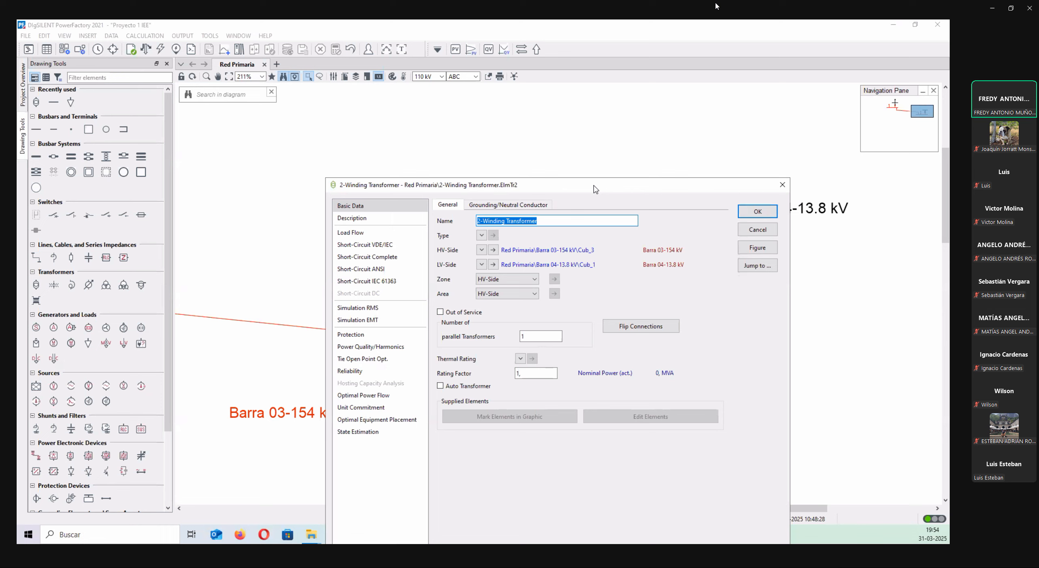
pyautogui.write('Tr')
pyautogui.write('ans')
pyautogui.write('formador')
pyautogui.write(' 01')
pyautogui.write('-')
pyautogui.write('13.8')
pyautogui.write('/154')
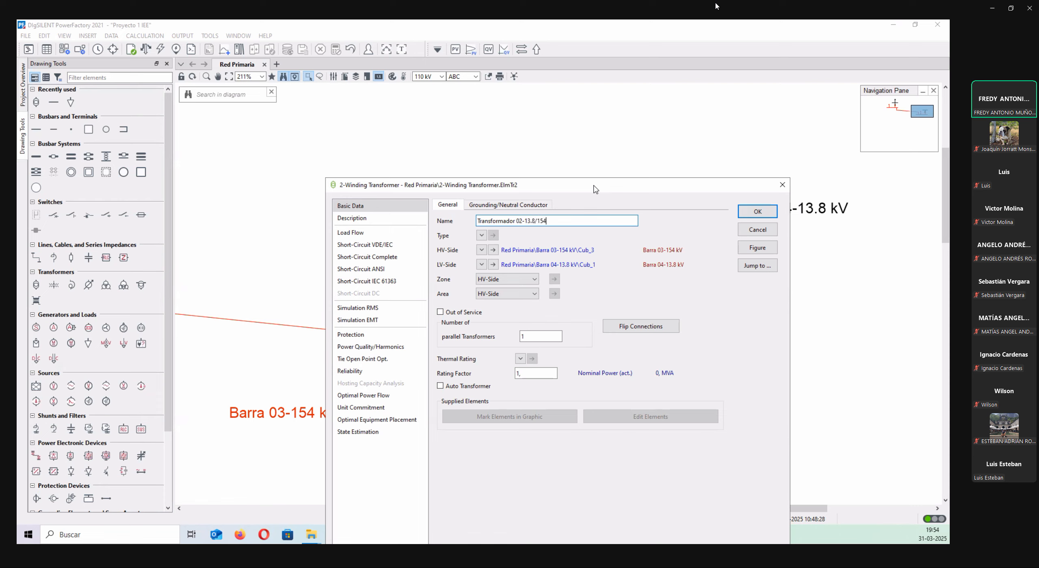
pyautogui.write(' kV')
pyautogui.doubleClick(548, 336)
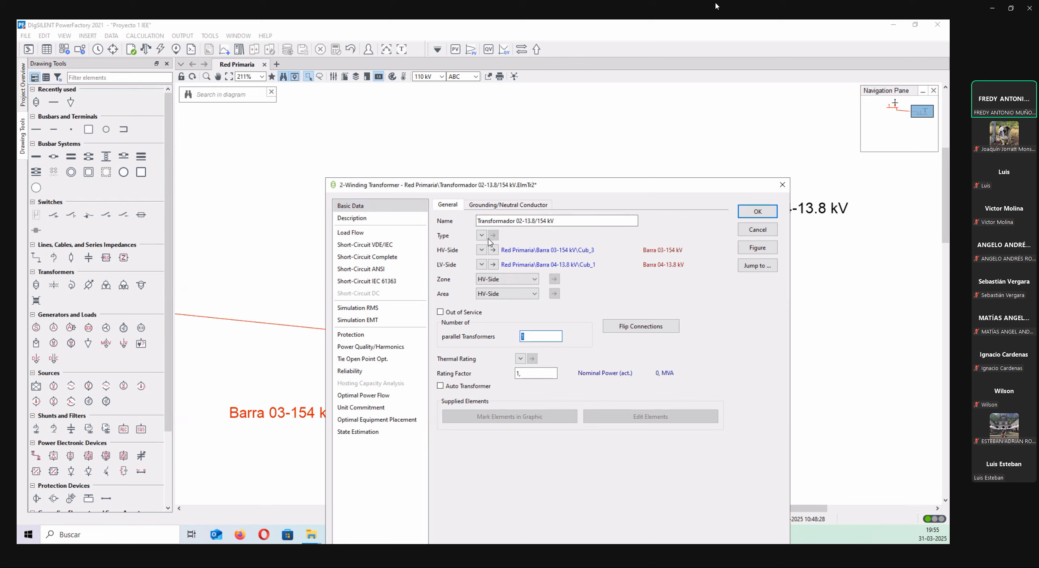
# Create a new project type for the transformer and give it the same name, Transformador 02-13.8/154 kV.
pyautogui.moveTo(563, 221); pyautogui.dragTo(460, 219)
pyautogui.hotkey('ctrl', 'c')
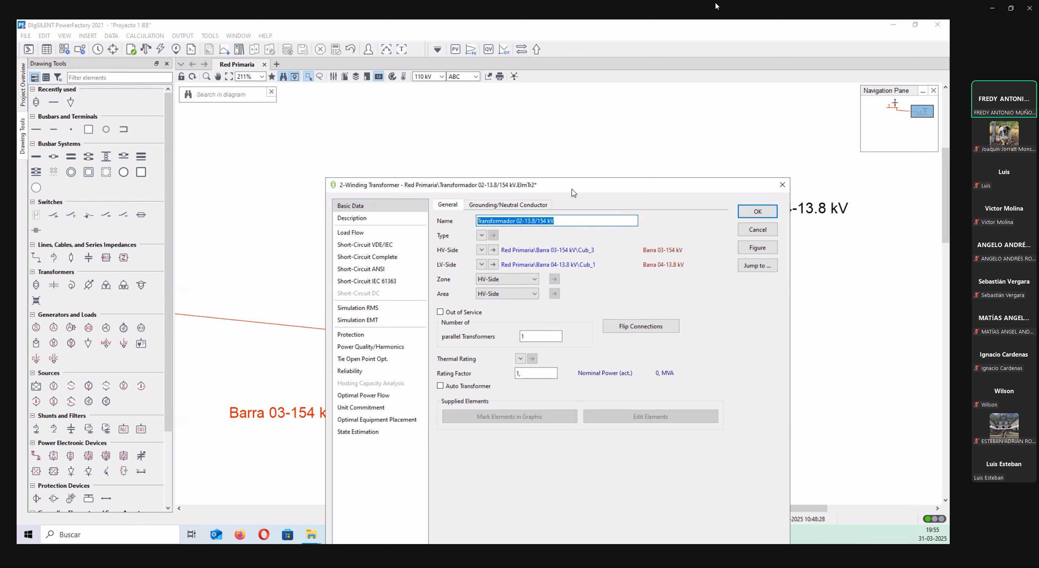
pyautogui.click(482, 236)
pyautogui.click(481, 236)
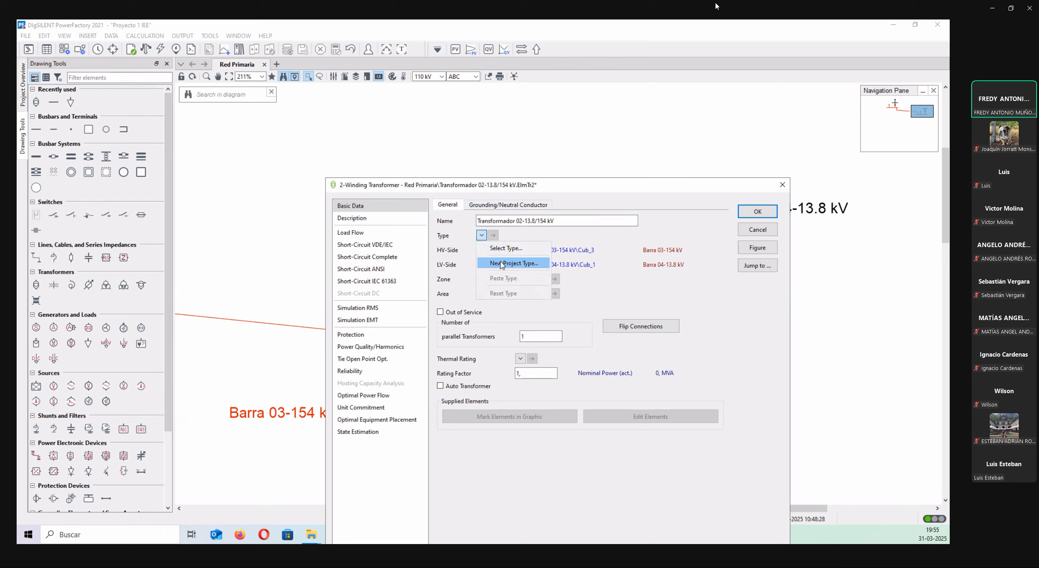
pyautogui.click(511, 264)
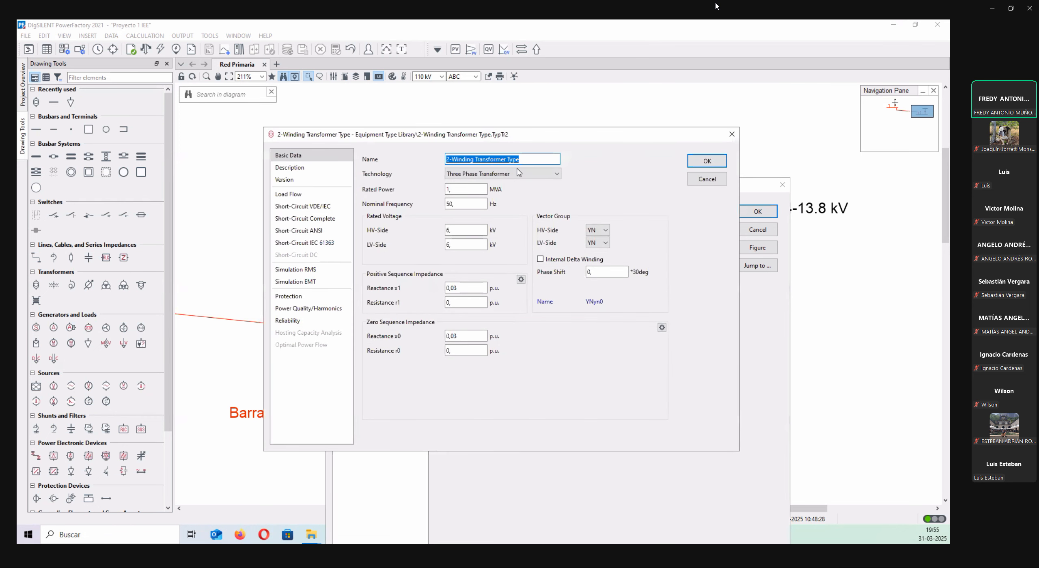
pyautogui.hotkey('ctrl', 'v')
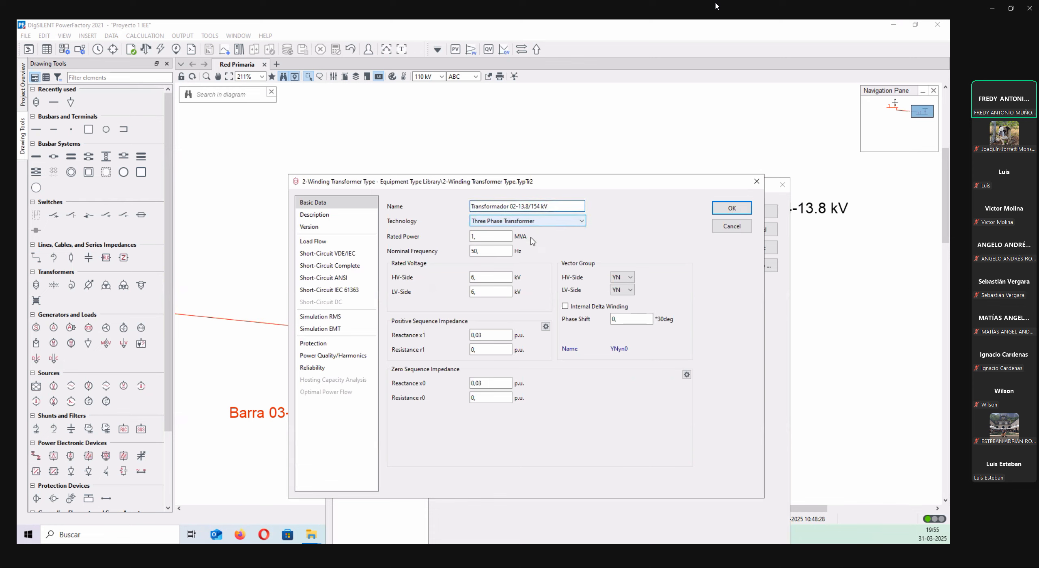
# Set the transformer type's rated power to 100 MVA and its rated voltages to 154 kV HV-side and 13.8 kV LV-side.
pyautogui.doubleClick(492, 239)
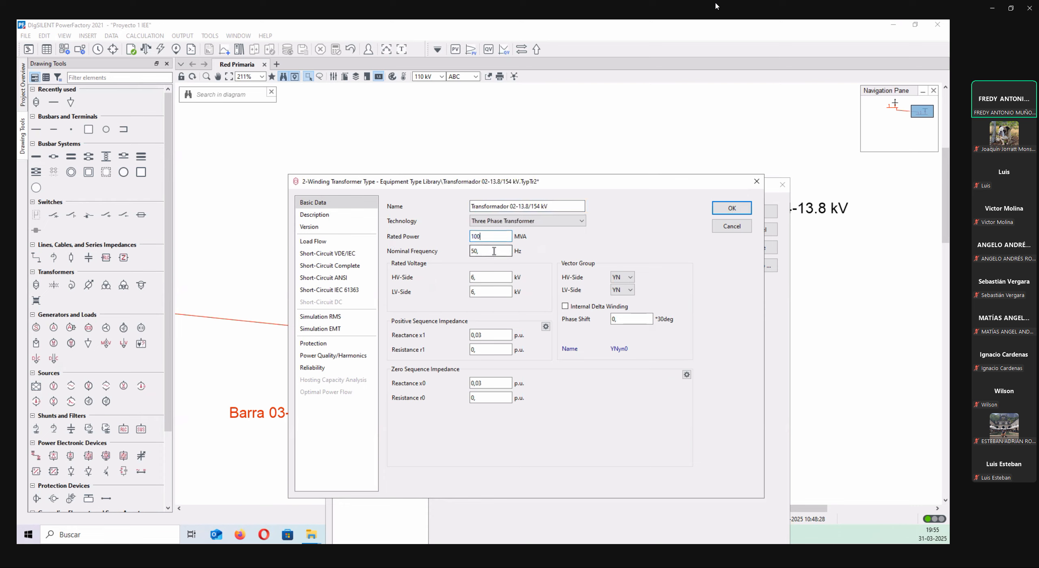
pyautogui.click(489, 278)
pyautogui.write('154')
pyautogui.click(492, 292)
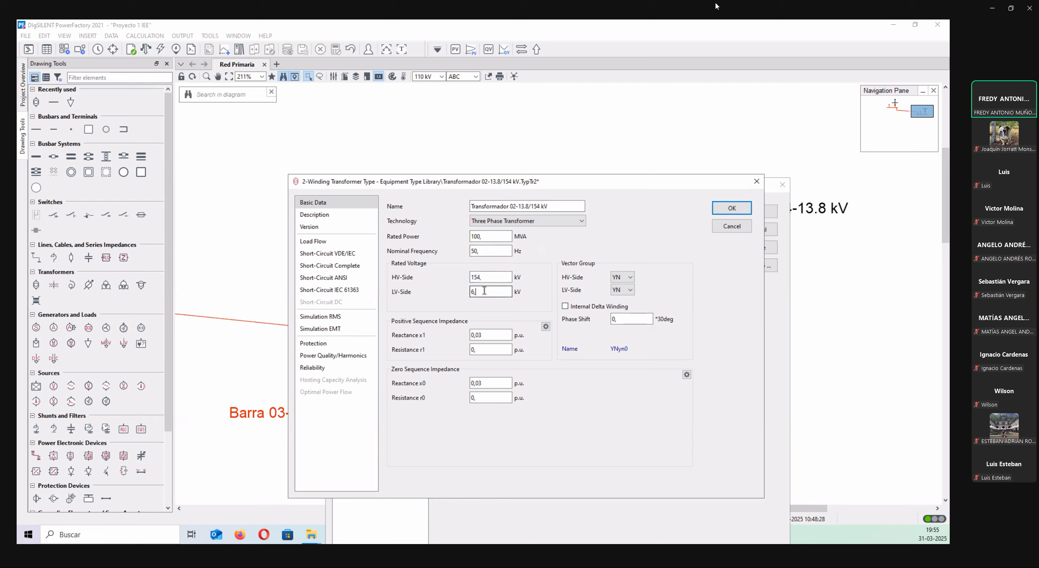
pyautogui.write('13.8')
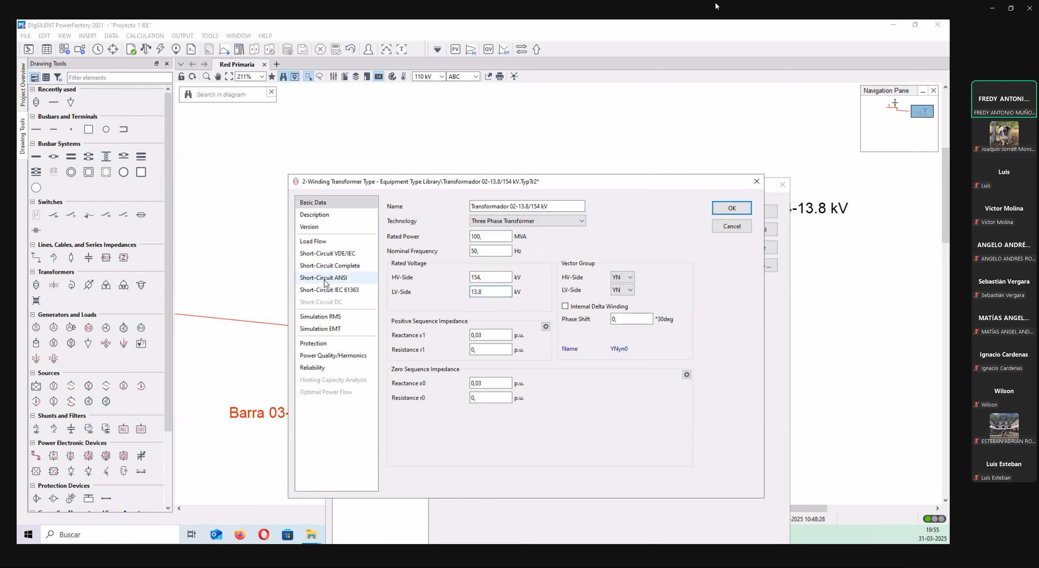
# Set the transformer type's positive sequence impedance to reactance x1 0.095 p.u. and resistance r1 0.0027 p.u.
pyautogui.click(486, 334)
pyautogui.write('27')
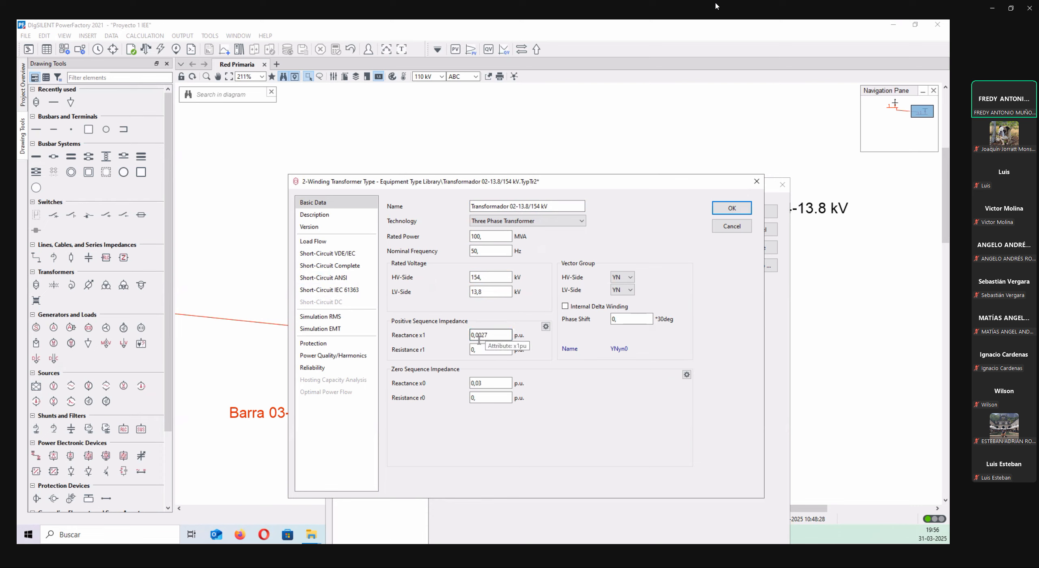
pyautogui.moveTo(491, 335); pyautogui.dragTo(479, 338)
pyautogui.write('050')
pyautogui.click(483, 349)
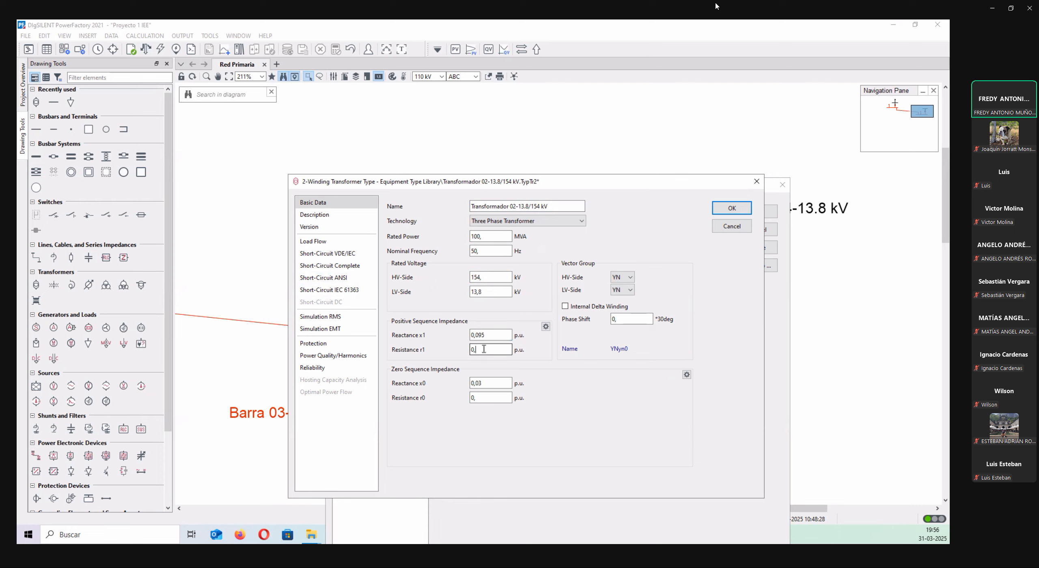
pyautogui.write('0027')
pyautogui.click(503, 336)
pyautogui.click(496, 383)
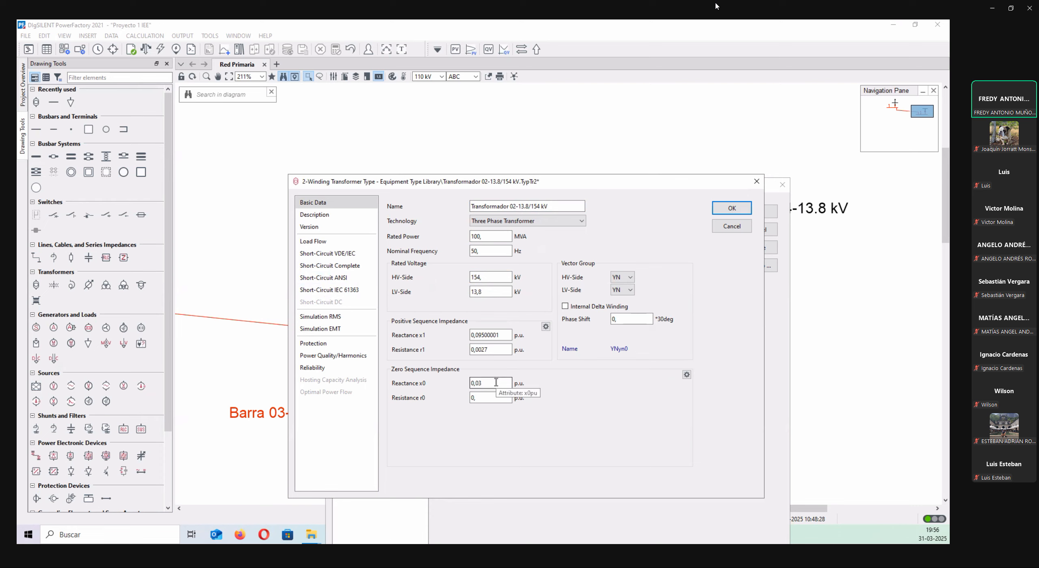
pyautogui.click(495, 335)
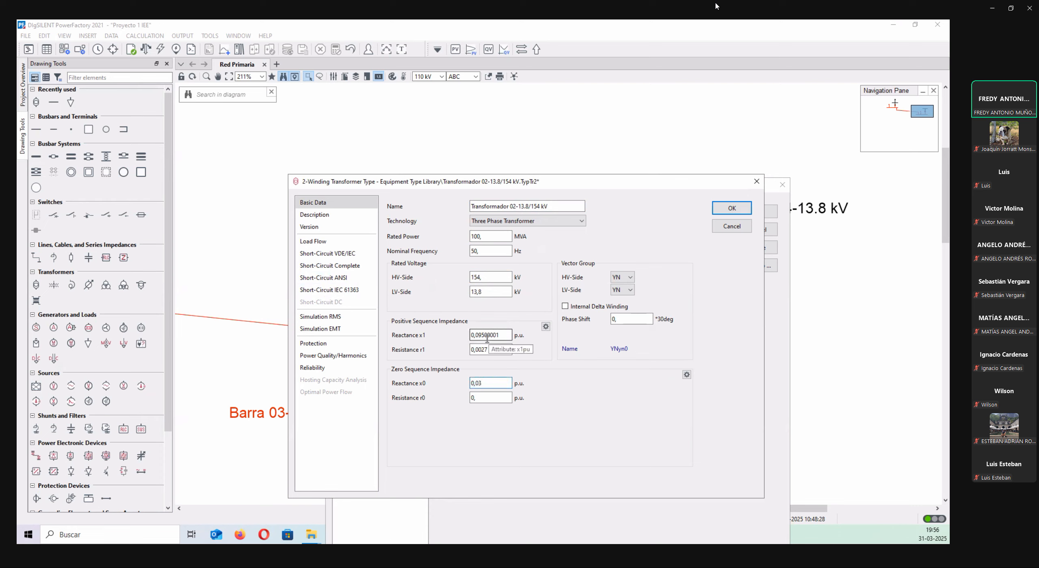
pyautogui.moveTo(485, 336); pyautogui.dragTo(506, 336)
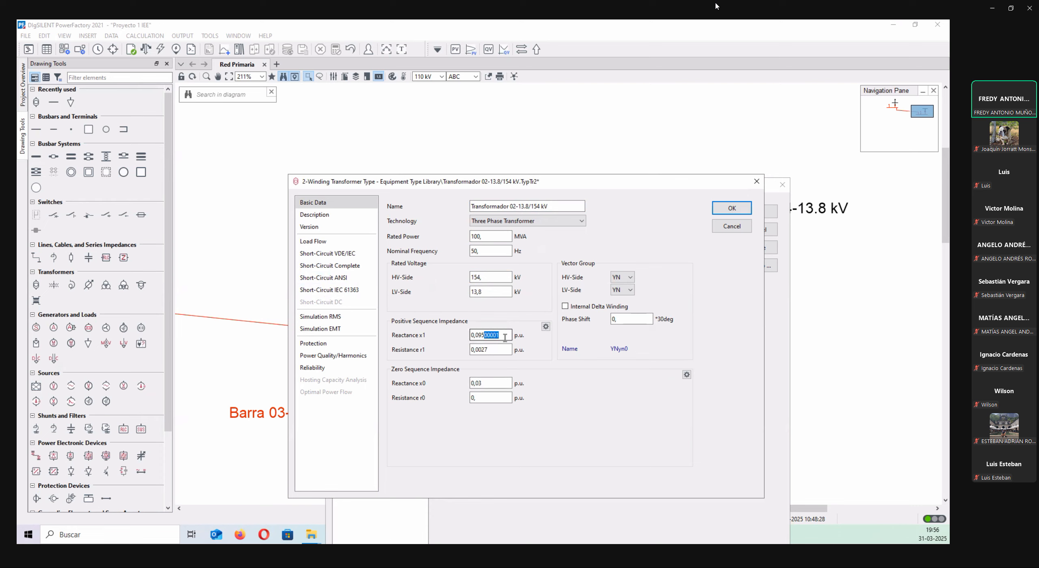
pyautogui.click(554, 381)
# Set the zero sequence impedance to reactance x0 0.095 p.u. and resistance r0 0.0027 p.u., and accept the type and the transformer.
pyautogui.moveTo(496, 389); pyautogui.dragTo(422, 388)
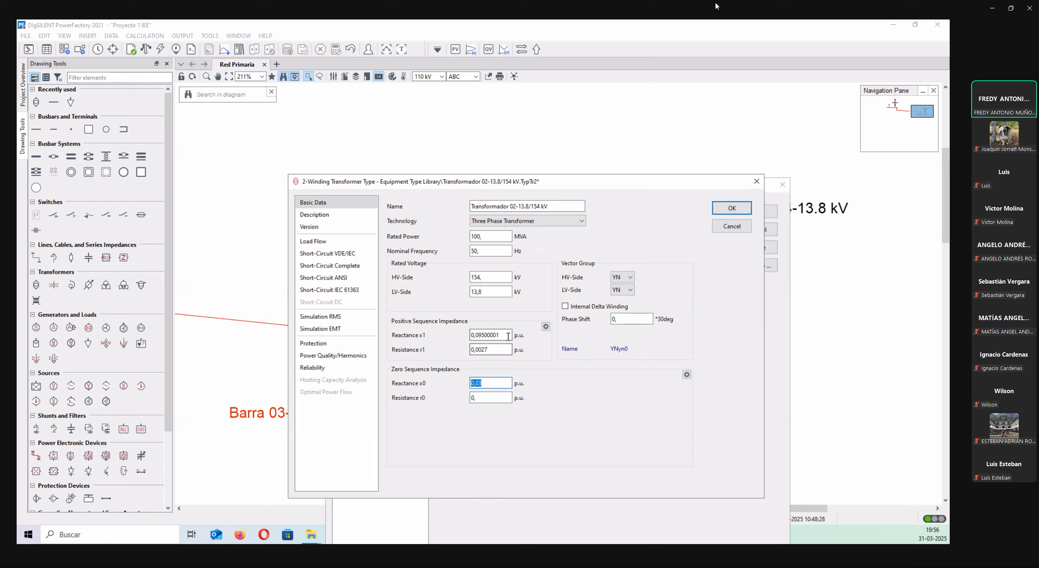
pyautogui.write('0.095')
pyautogui.click(489, 398)
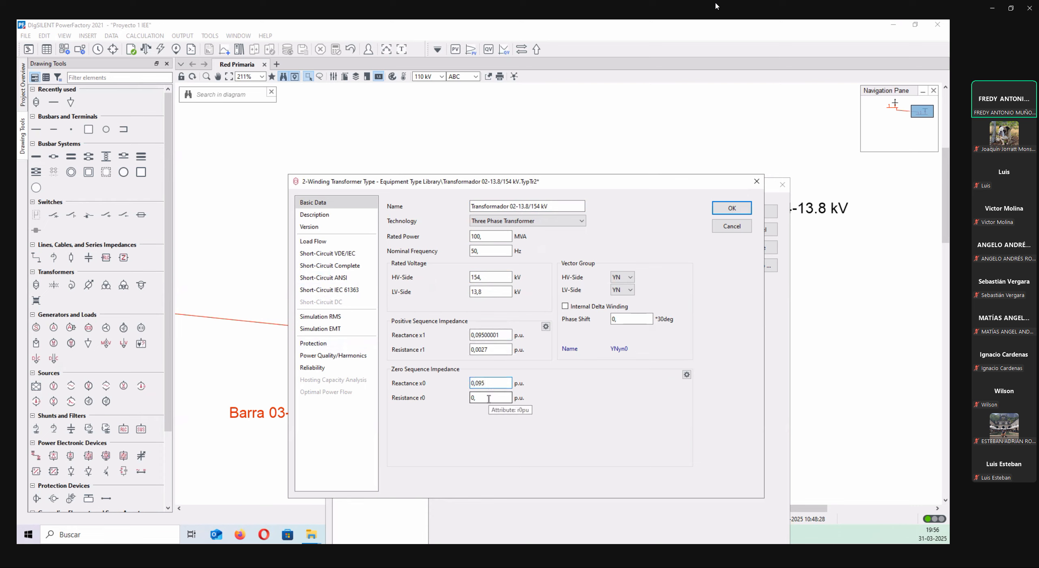
pyautogui.press('BackSpace')
pyautogui.write(',0027')
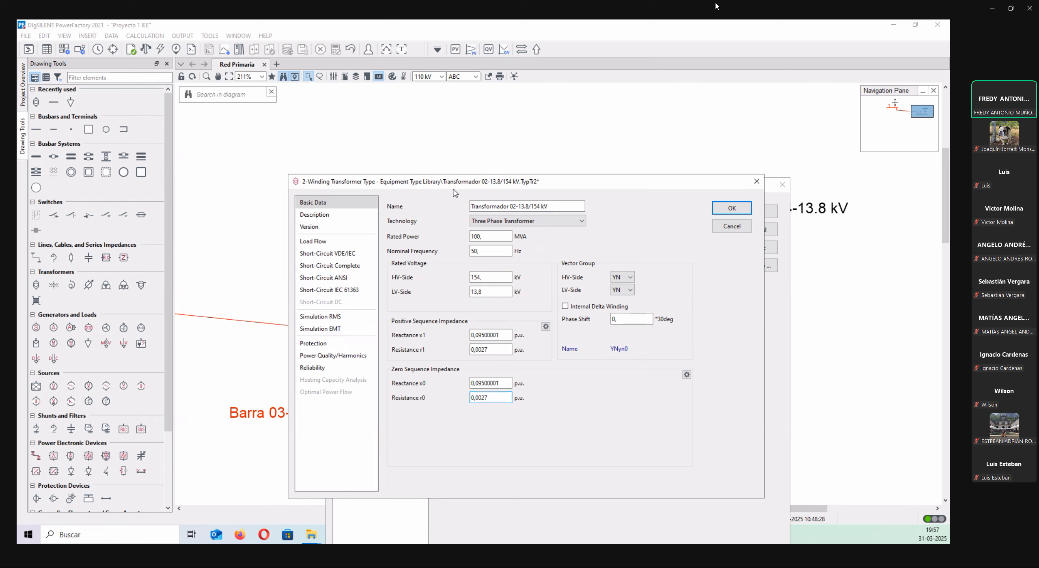
pyautogui.click(733, 210)
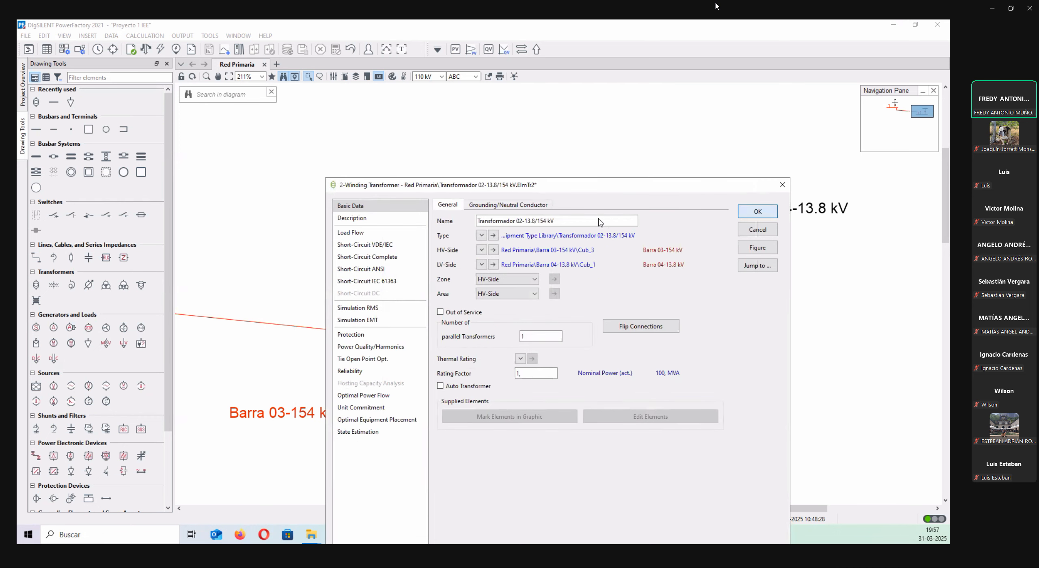
pyautogui.click(746, 212)
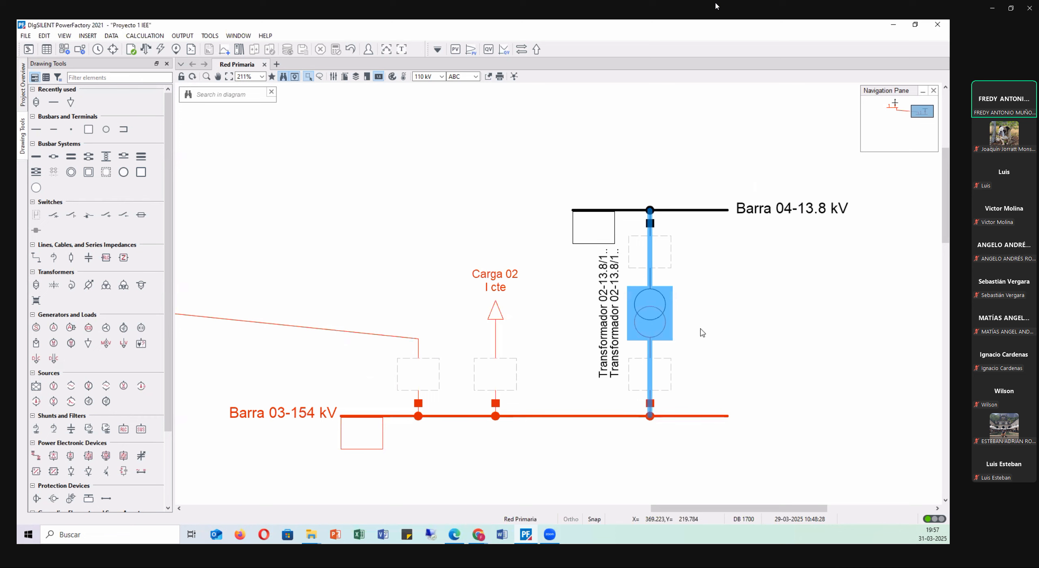
# Try flipping the HV-side and LV-side connections of Transformador 02-13.8/154 kV, restore the original assignment and accept the transformer.
pyautogui.doubleClick(649, 316)
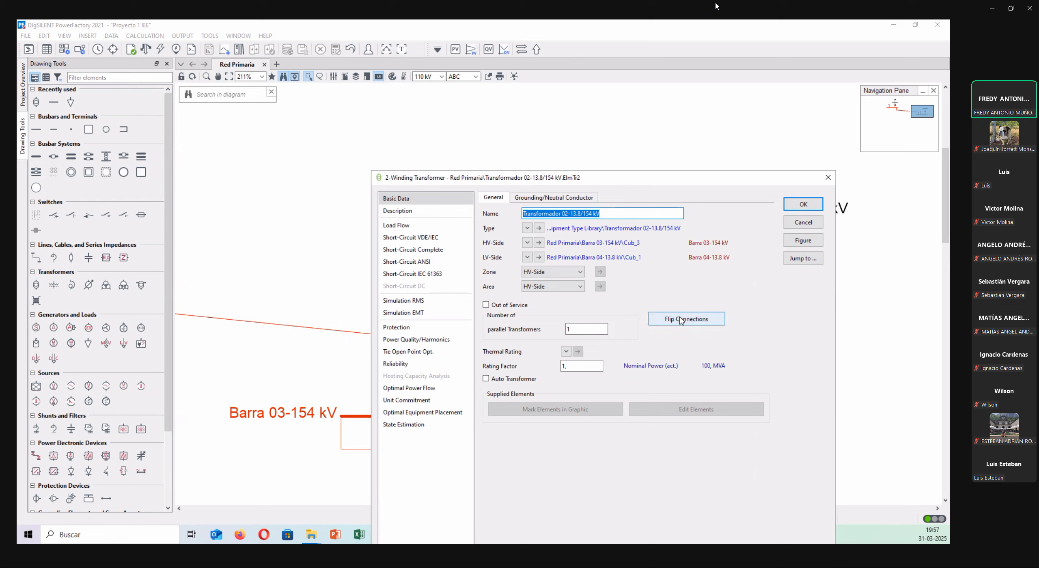
pyautogui.click(716, 319)
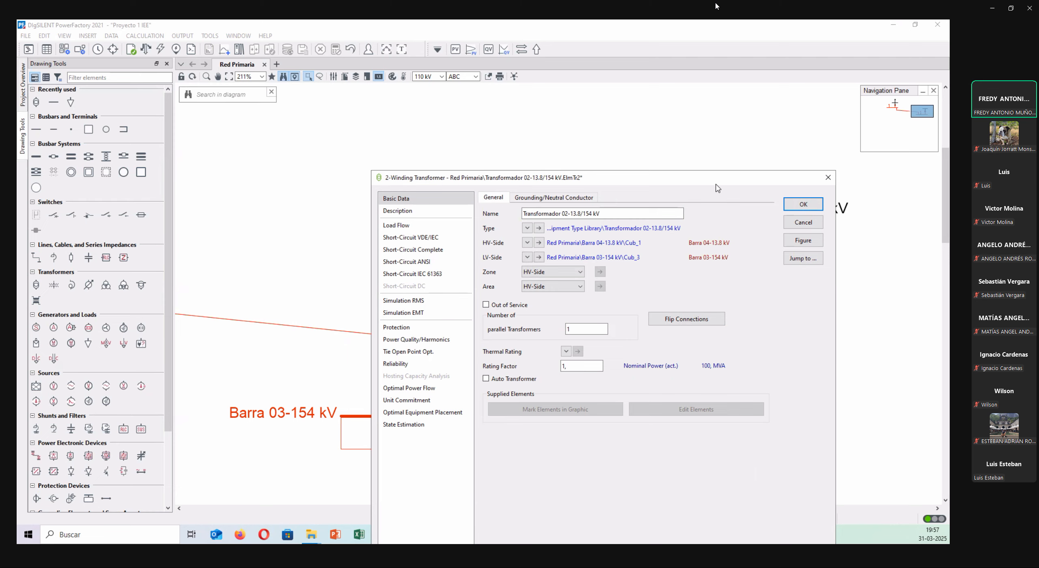
pyautogui.moveTo(707, 179); pyautogui.dragTo(694, 171)
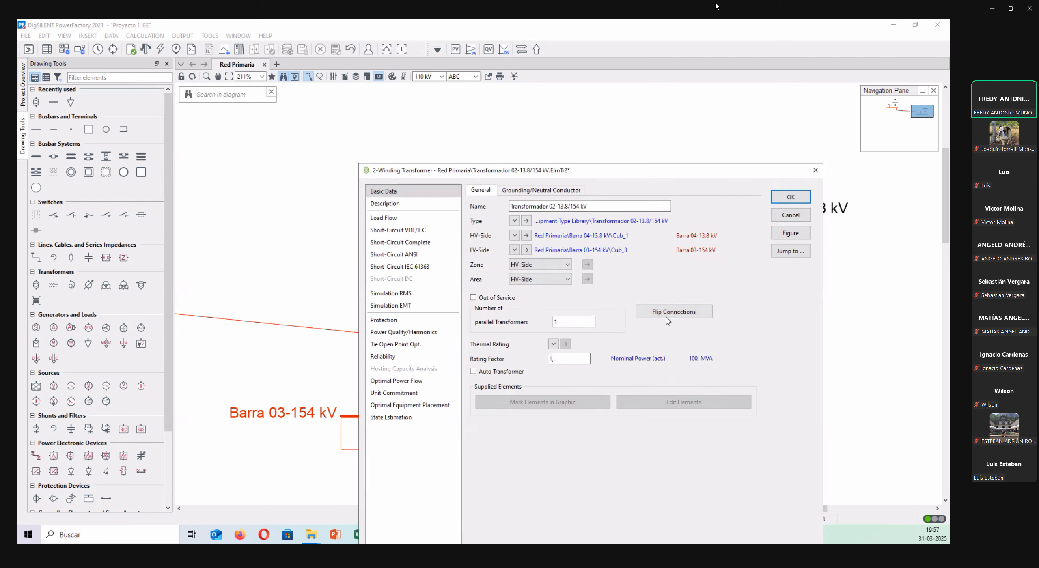
pyautogui.click(677, 313)
pyautogui.click(791, 196)
pyautogui.click(735, 184)
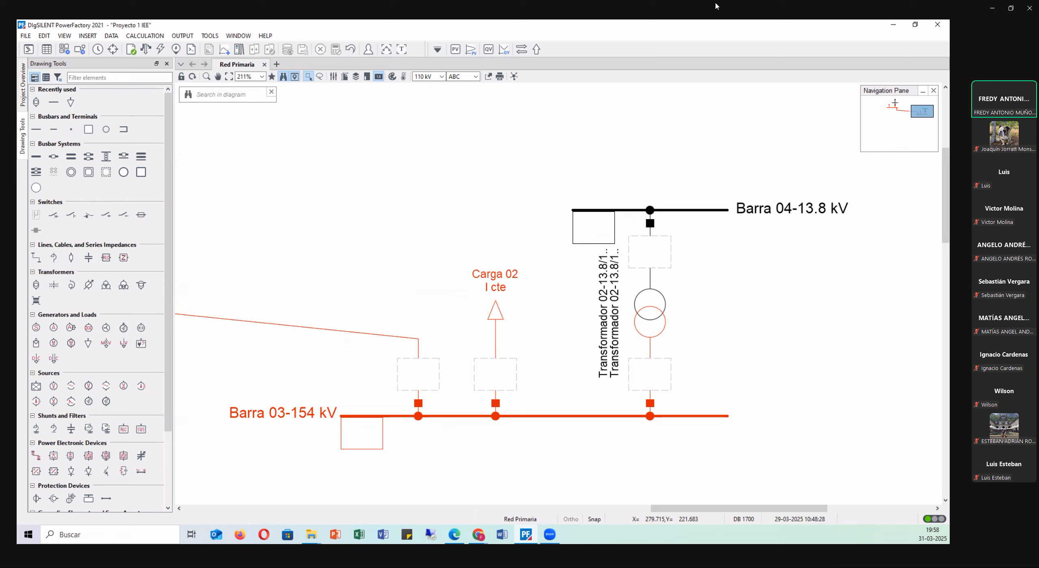
# Place a synchronous machine connected to Barra 04-13.8 kV, in line with the transformer.
pyautogui.scroll(-3, 52, 238)
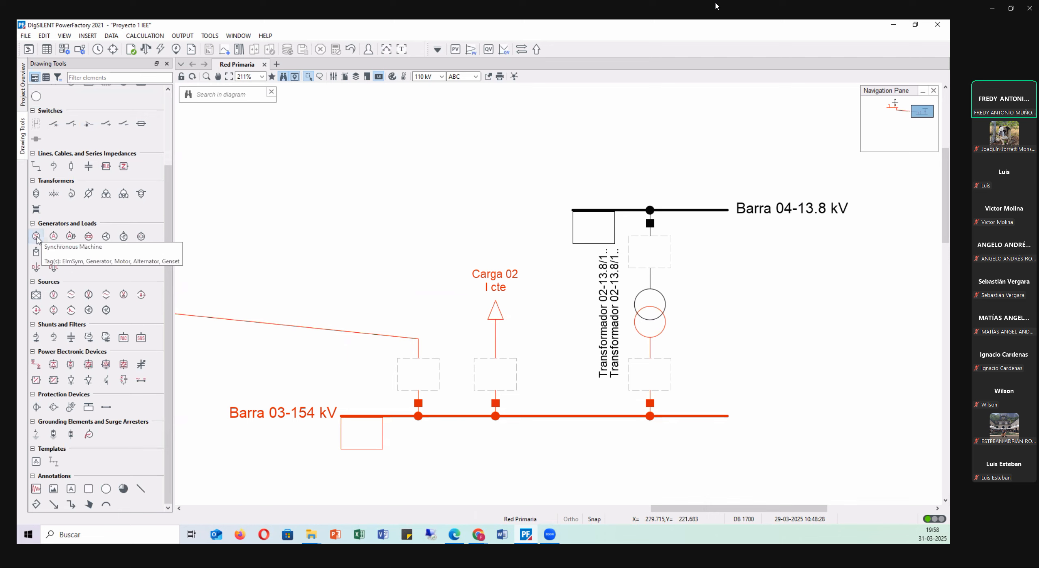
pyautogui.click(36, 236)
pyautogui.click(650, 209)
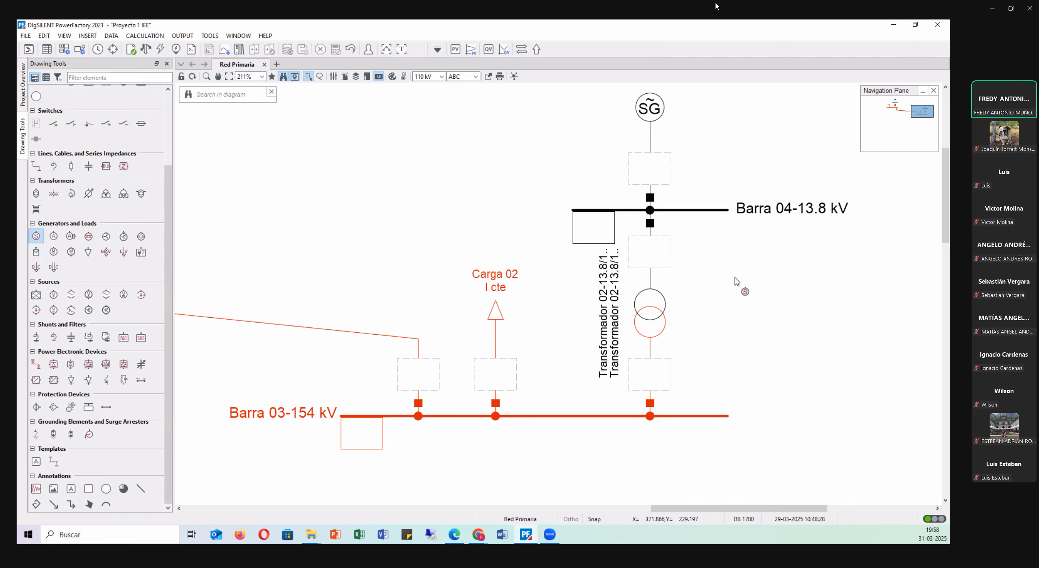
pyautogui.scroll(2, 737, 273)
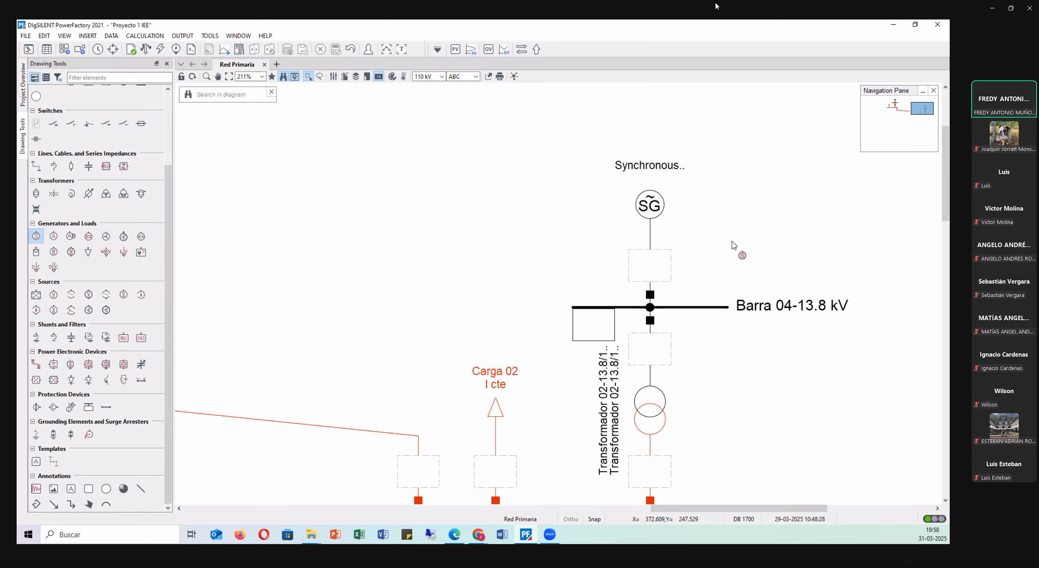
pyautogui.press('Escape')
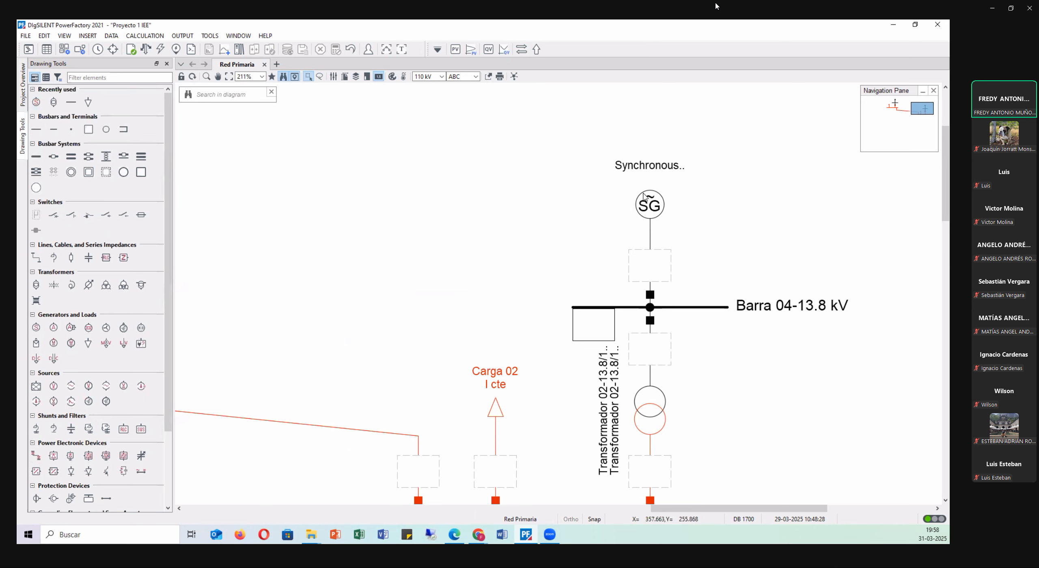
# Open the new synchronous machine's data and name it Termo 02.
pyautogui.doubleClick(648, 203)
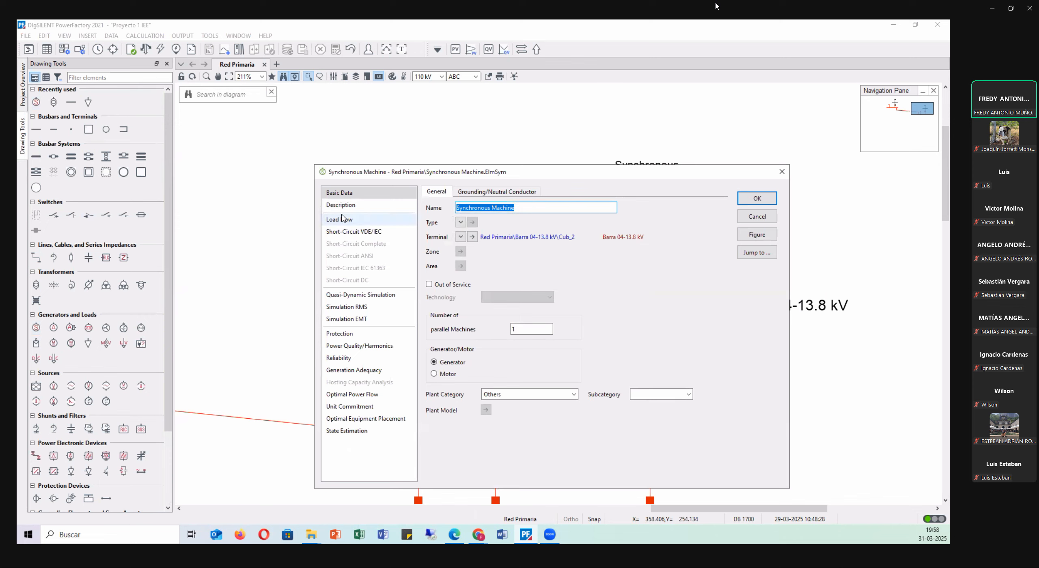
pyautogui.press('BackSpace')
pyautogui.write('tERMO')
pyautogui.press('BackSpace')
pyautogui.press('BackSpace')
pyautogui.press('BackSpace')
pyautogui.press('BackSpace')
pyautogui.press('BackSpace')
pyautogui.write('TW')
pyautogui.press('BackSpace')
pyautogui.write('ermo 02')
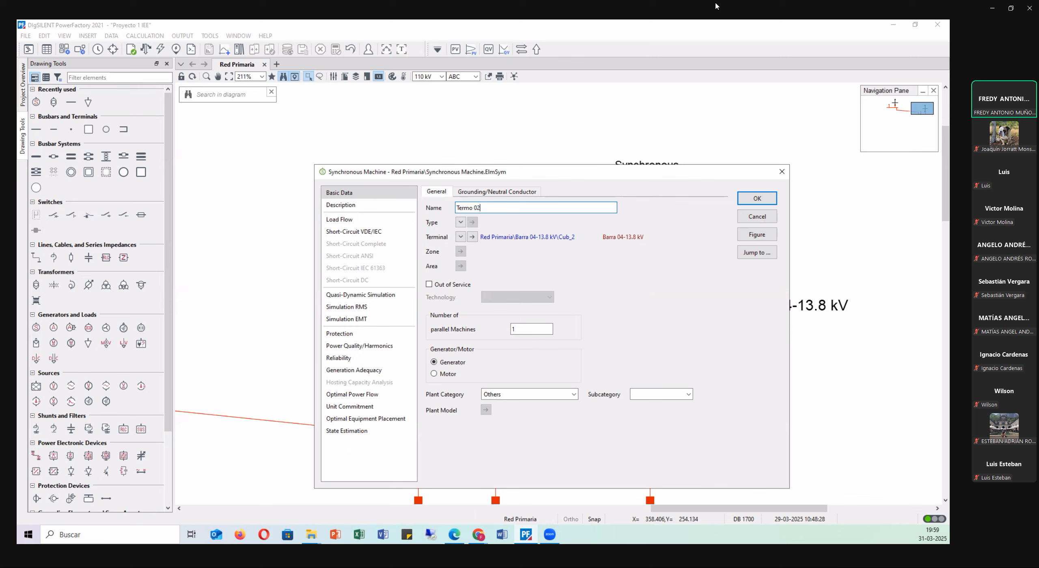
# Set the plant category of Termo 02 to Gas, leaving its subcategory blank.
pyautogui.hotkey('alt', 'Tab')
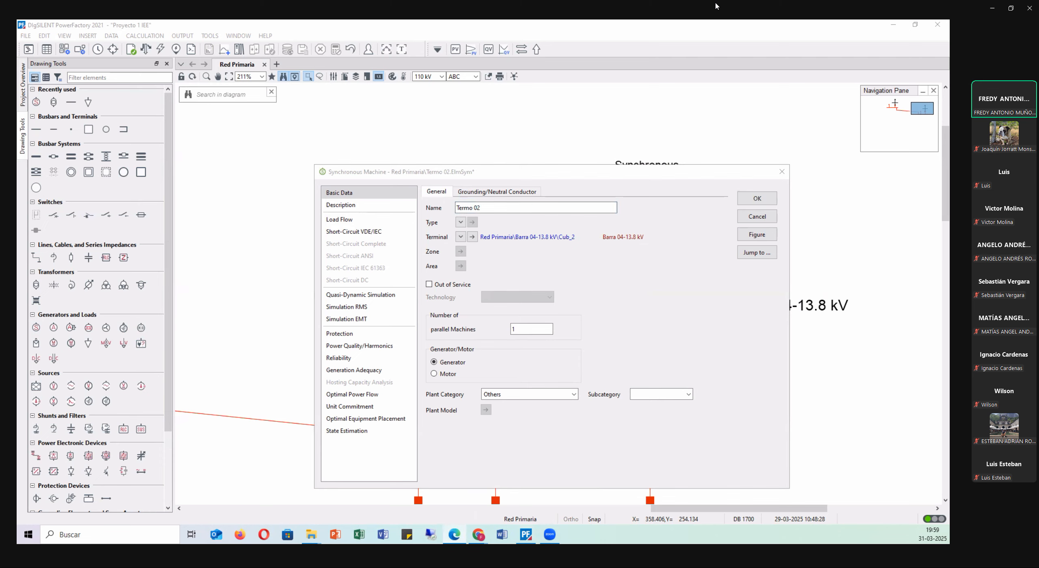
pyautogui.click(547, 170)
pyautogui.moveTo(543, 122); pyautogui.dragTo(539, 119)
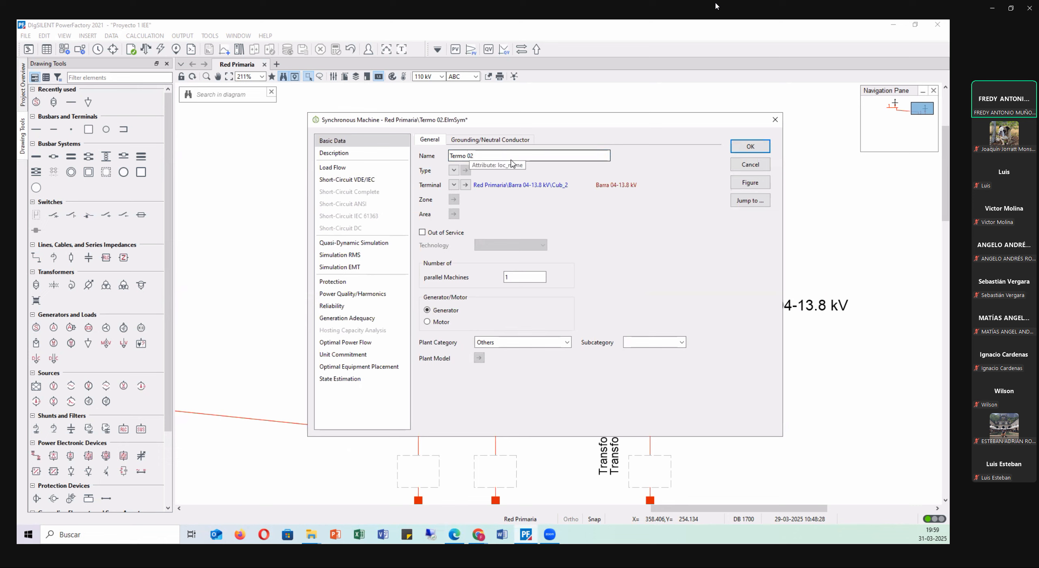
pyautogui.click(519, 276)
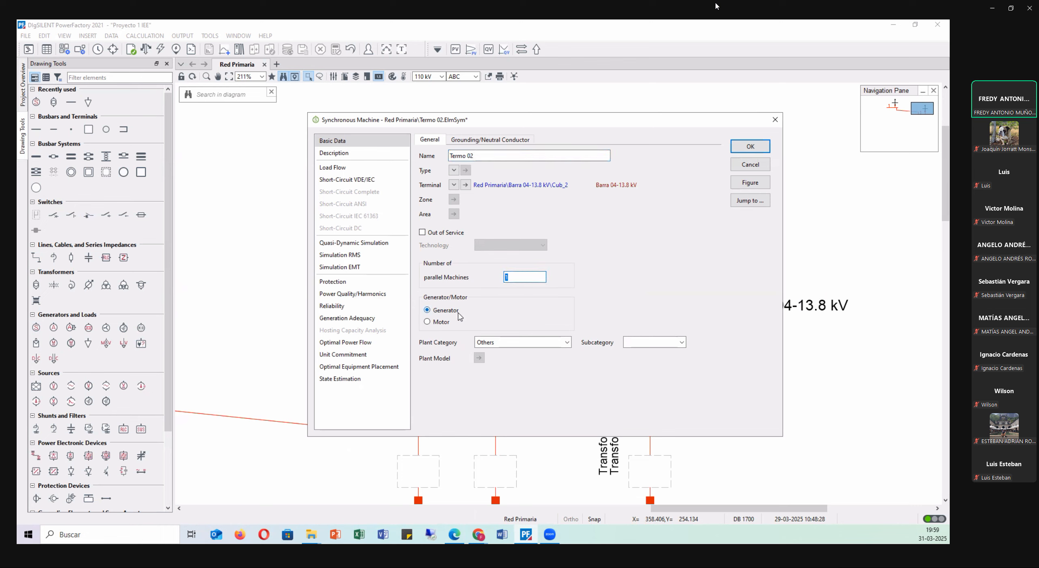
pyautogui.click(567, 344)
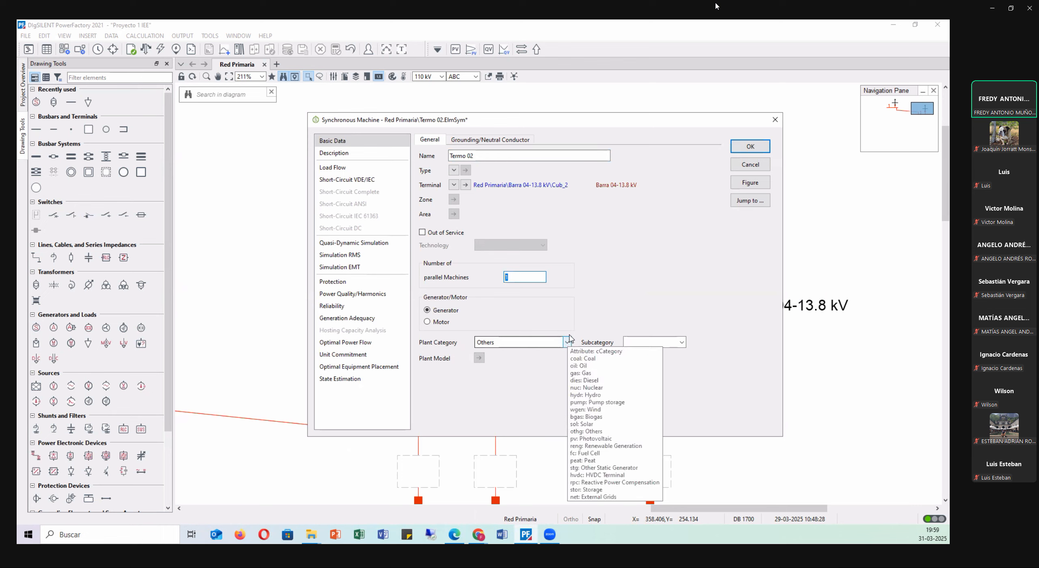
pyautogui.click(570, 338)
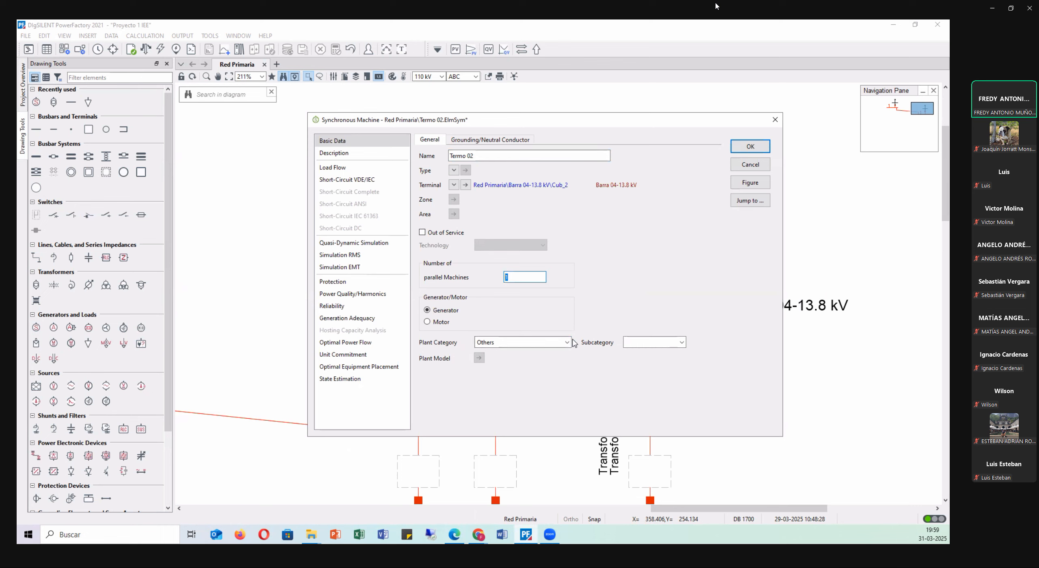
pyautogui.click(567, 343)
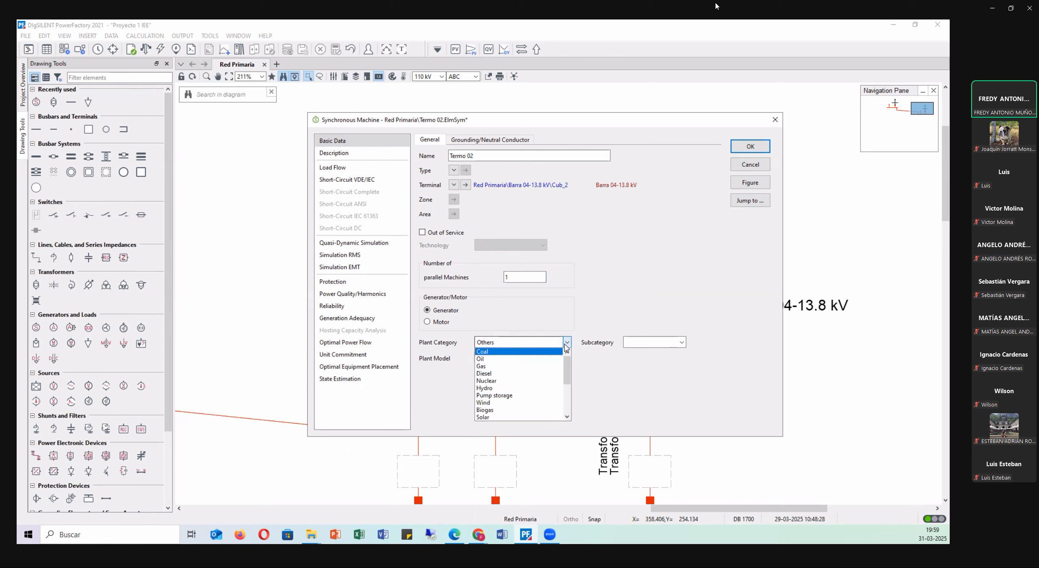
pyautogui.click(509, 367)
pyautogui.click(674, 342)
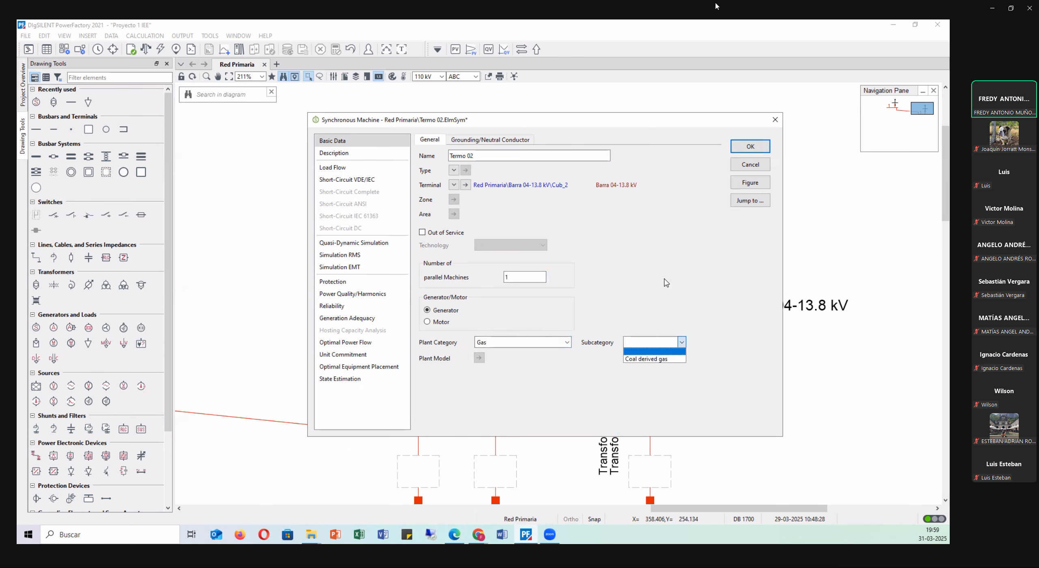
pyautogui.click(642, 293)
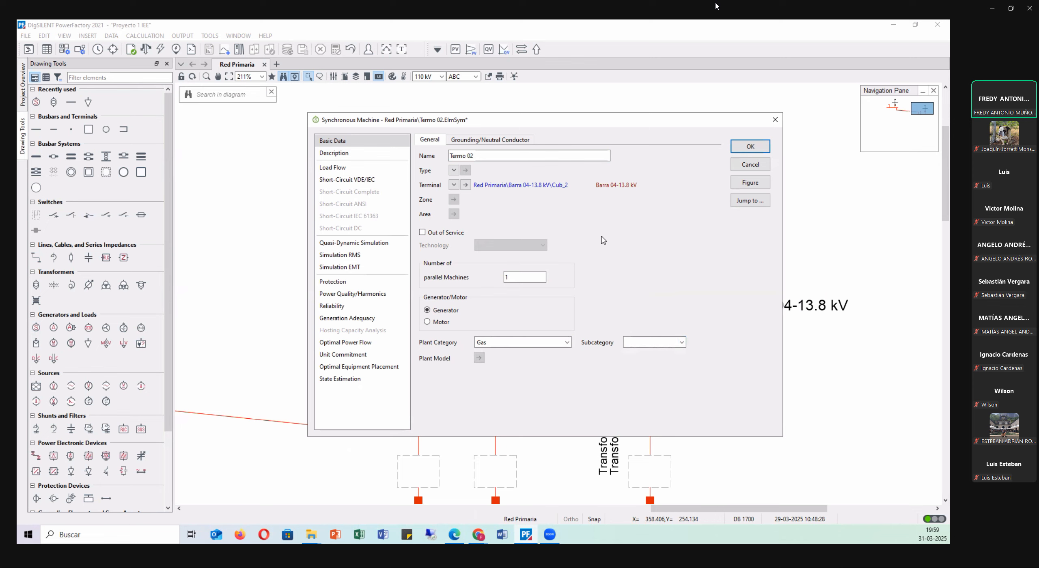
# Create a new project type for the synchronous machine and name it Termo 02.
pyautogui.click(453, 171)
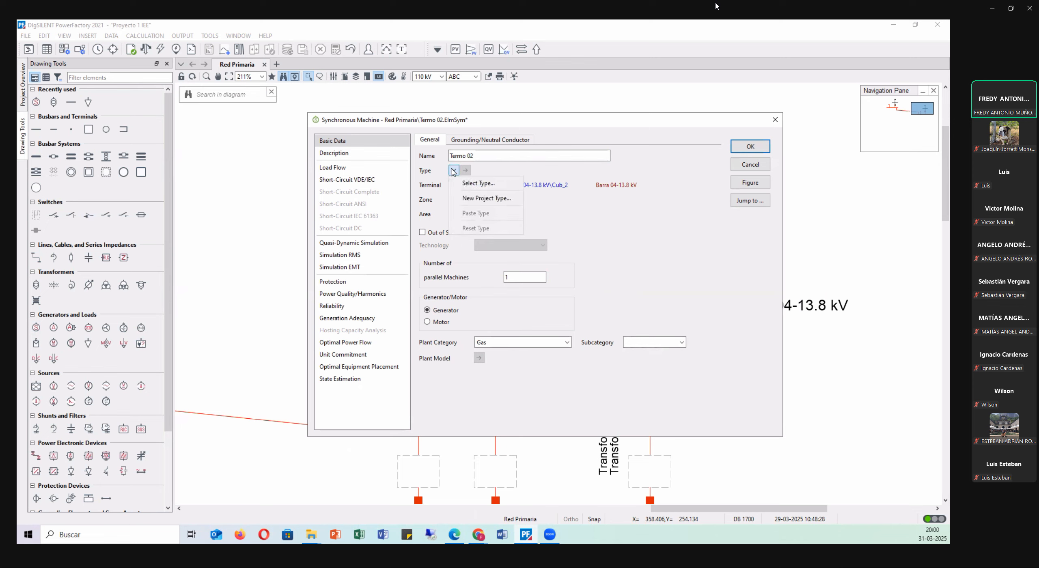
pyautogui.click(468, 202)
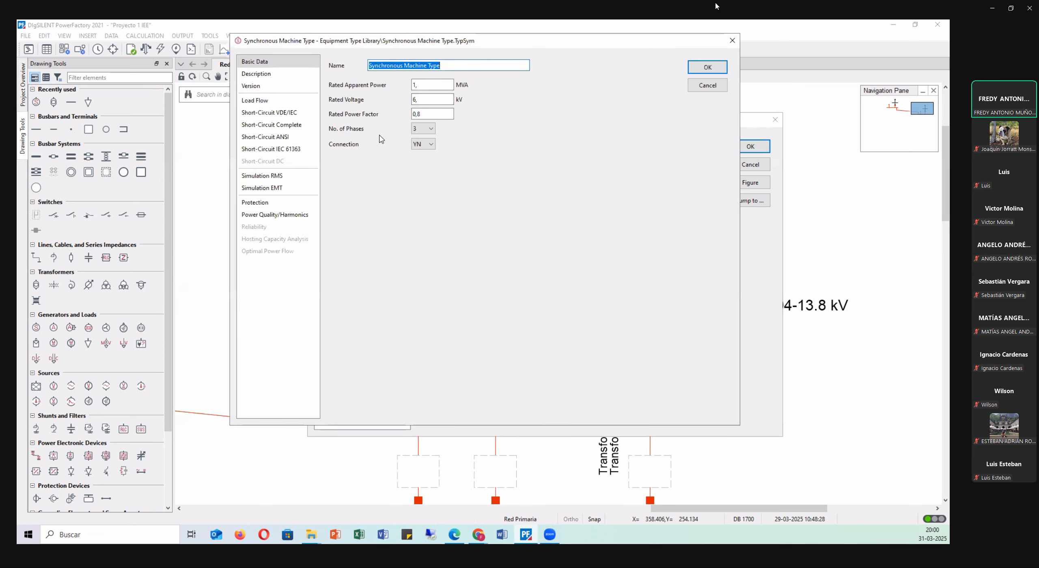
pyautogui.write('T')
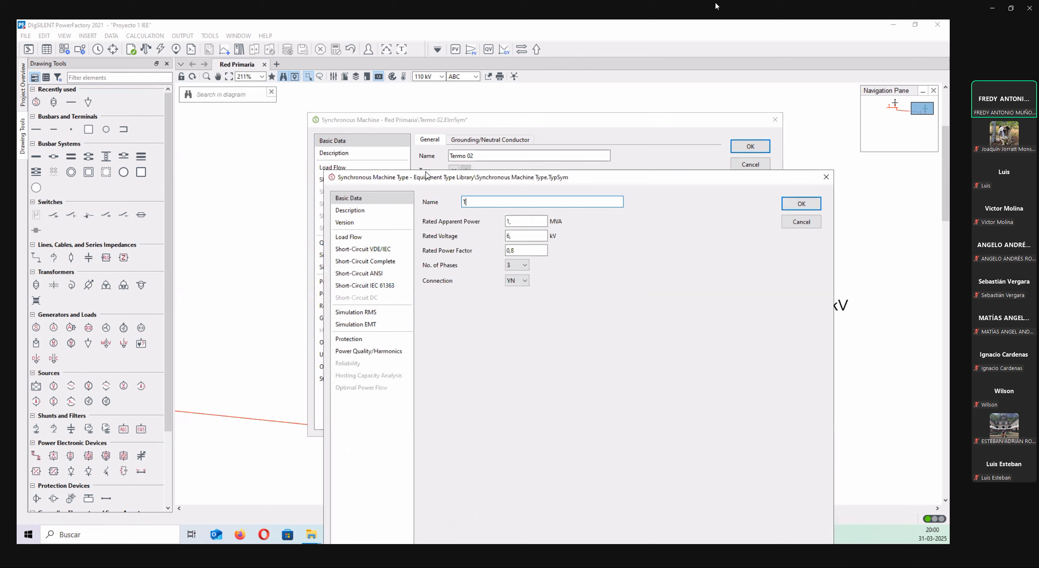
pyautogui.write('ermo 02')
pyautogui.press('Tab')
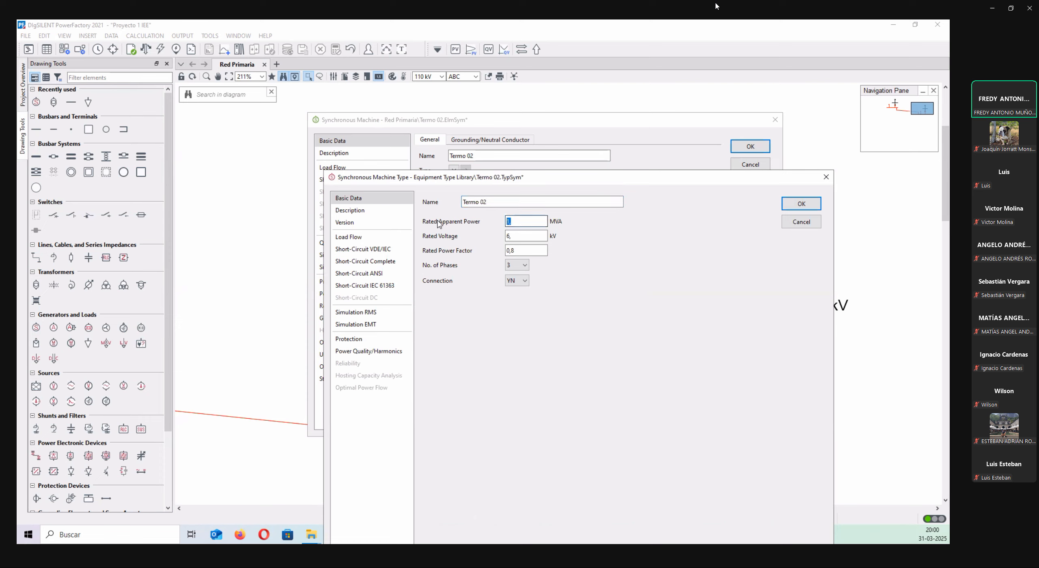
# Set the machine type's rated apparent power to 100 MVA, rated voltage to 13.8 kV and rated power factor to 0.85.
pyautogui.write('100')
pyautogui.press('Tab')
pyautogui.write('13,')
pyautogui.write('8')
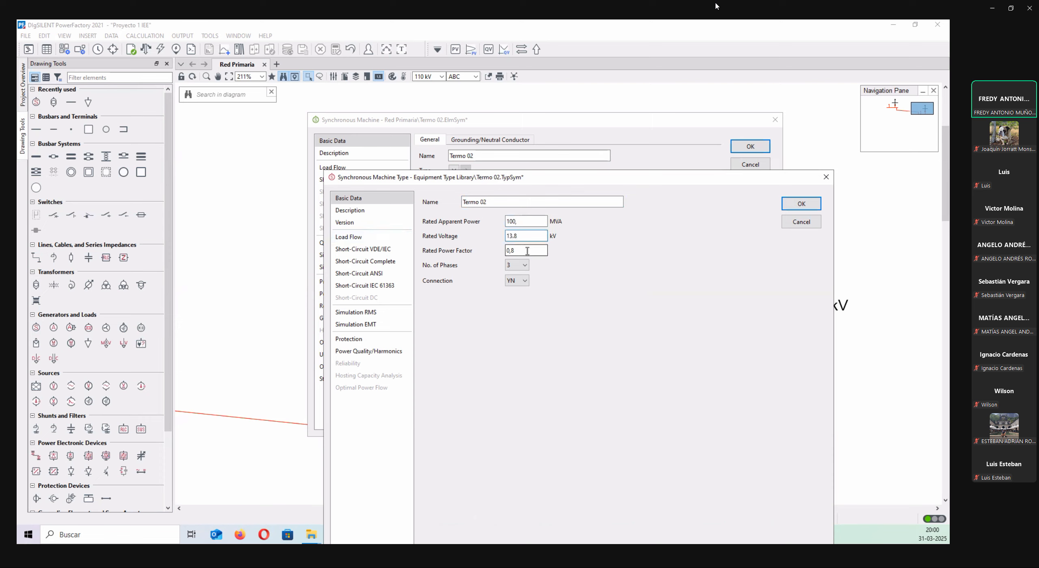
pyautogui.press('Tab')
pyautogui.write('0.85')
pyautogui.press('Tab')
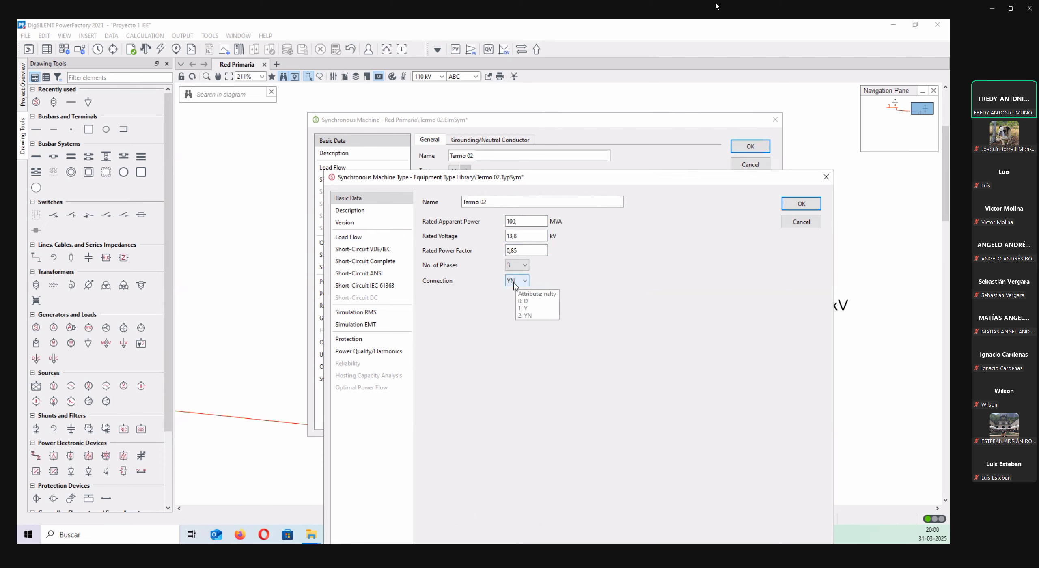
pyautogui.moveTo(578, 185); pyautogui.dragTo(578, 206)
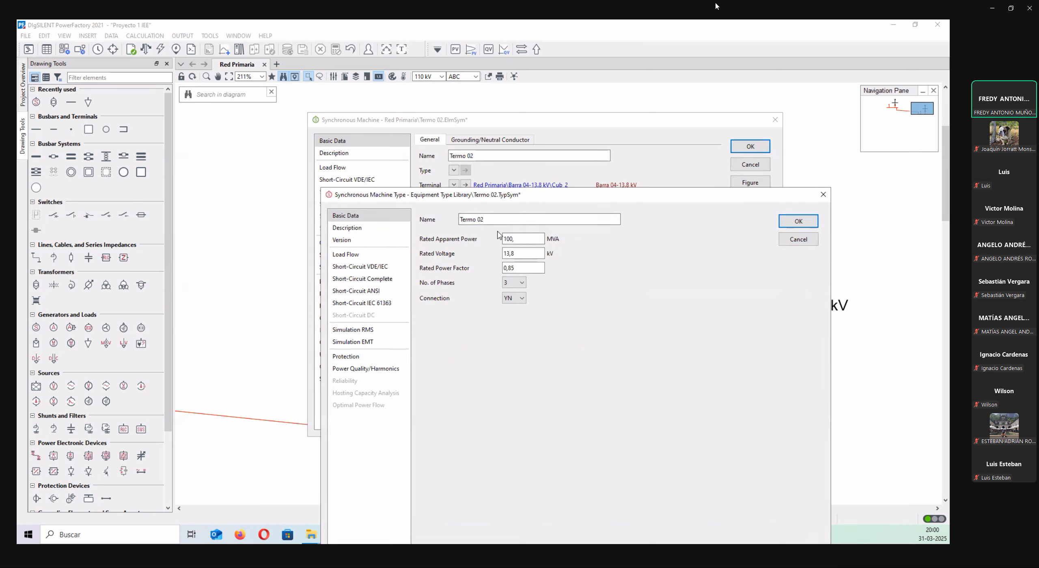
# Set the machine type's reactive power limits to minimum -0.3 p.u. and maximum 0.55 p.u., and accept the type.
pyautogui.click(350, 259)
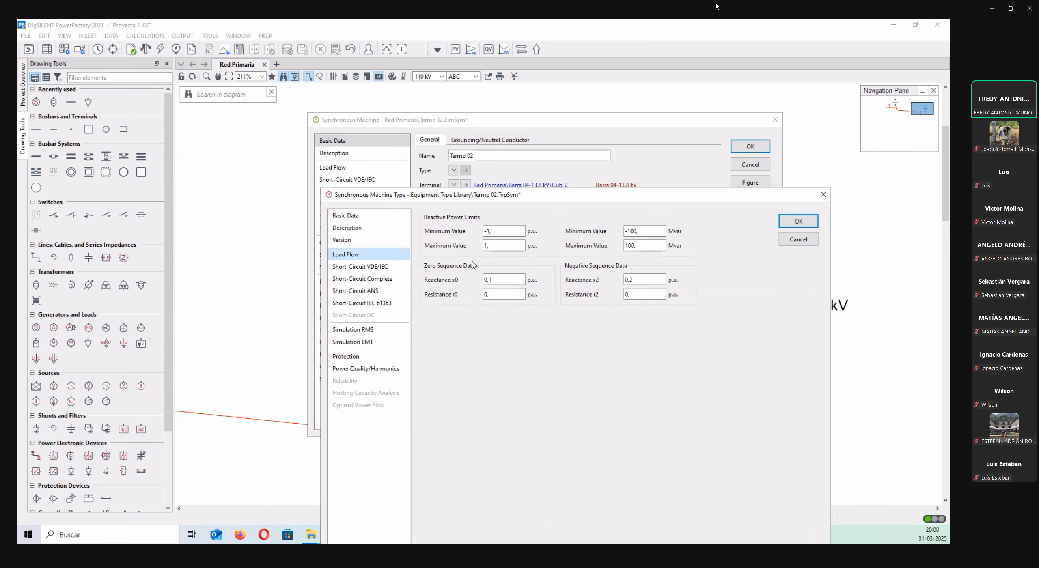
pyautogui.doubleClick(513, 230)
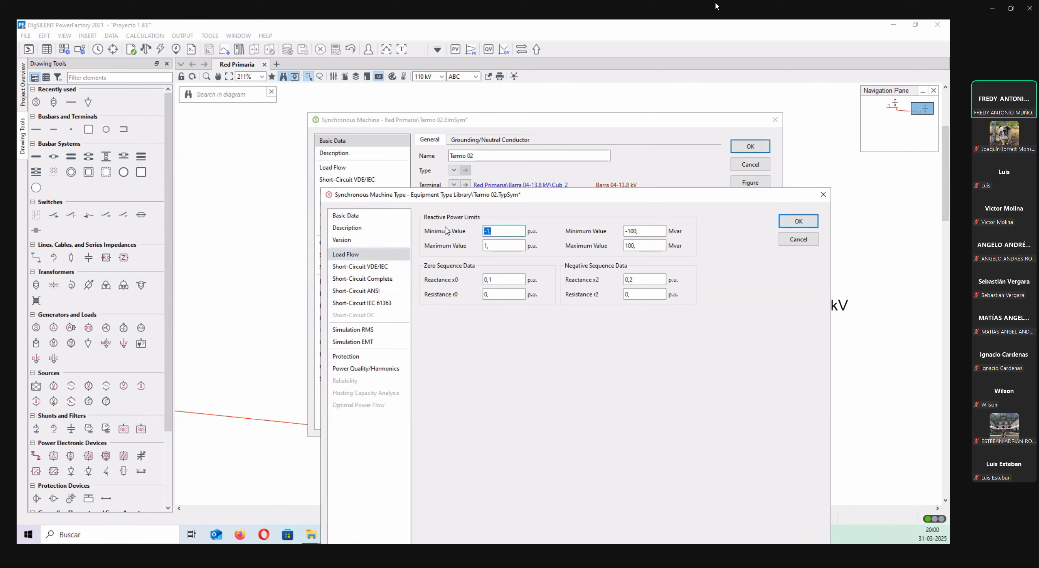
pyautogui.write('0')
pyautogui.press('BackSpace')
pyautogui.write('-0,3')
pyautogui.click(501, 244)
pyautogui.doubleClick(500, 243)
pyautogui.write('0.55')
pyautogui.click(562, 344)
pyautogui.moveTo(618, 198); pyautogui.dragTo(585, 225)
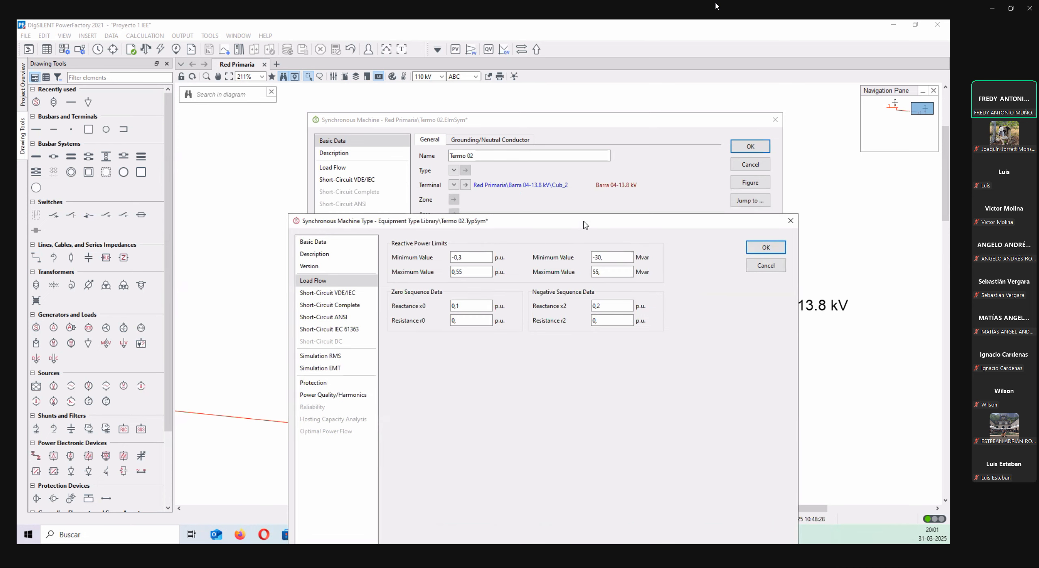
pyautogui.click(313, 242)
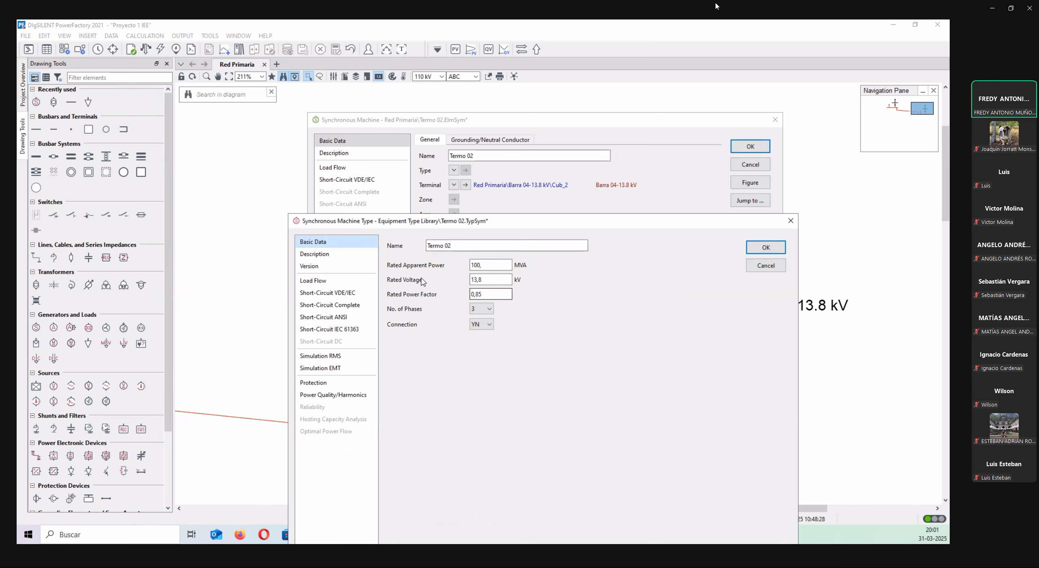
pyautogui.click(337, 281)
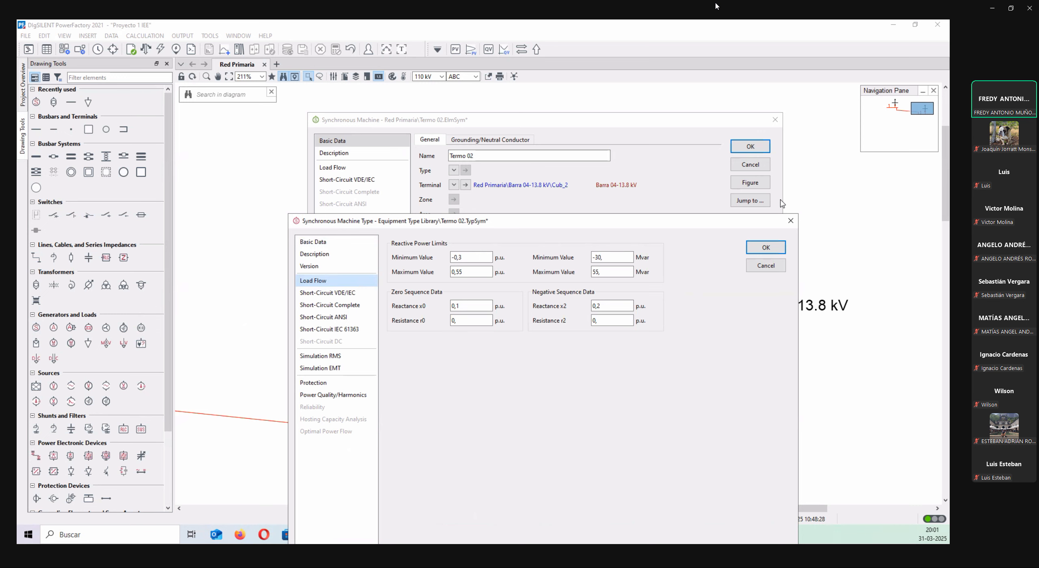
pyautogui.click(758, 247)
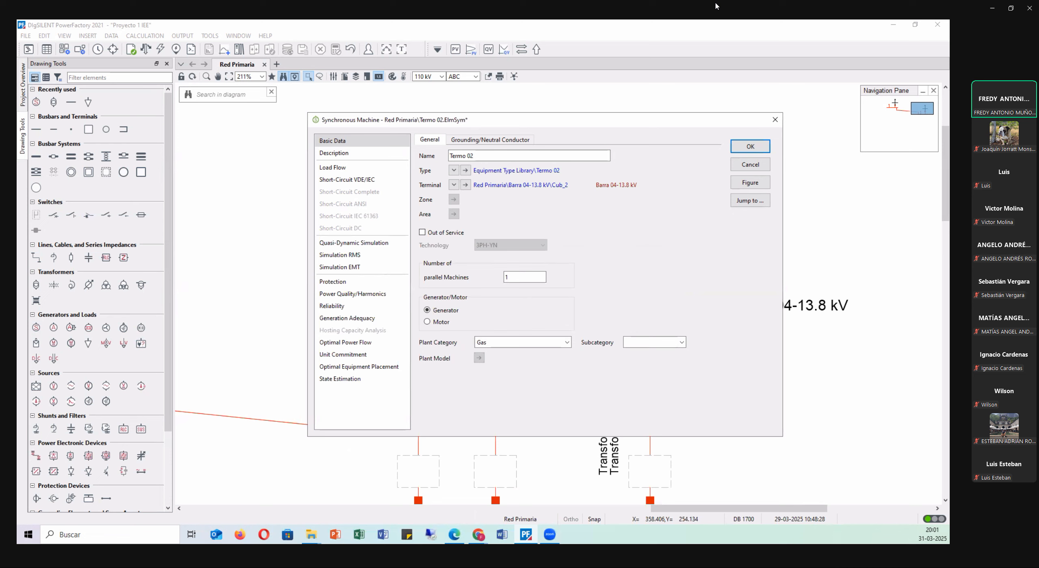
# Set the load flow local controller of Termo 02 to Const. V.
pyautogui.click(340, 168)
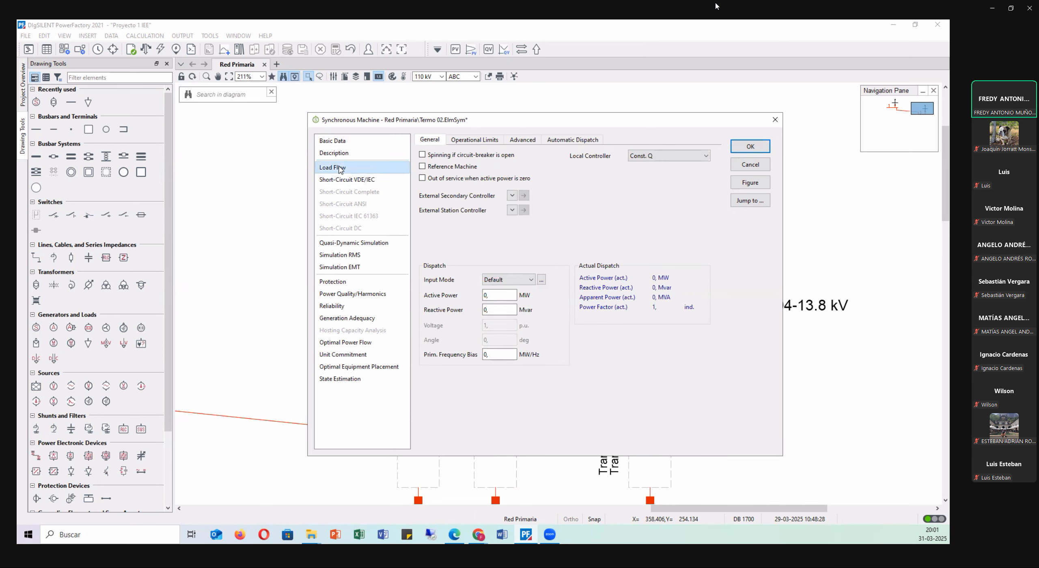
pyautogui.click(667, 158)
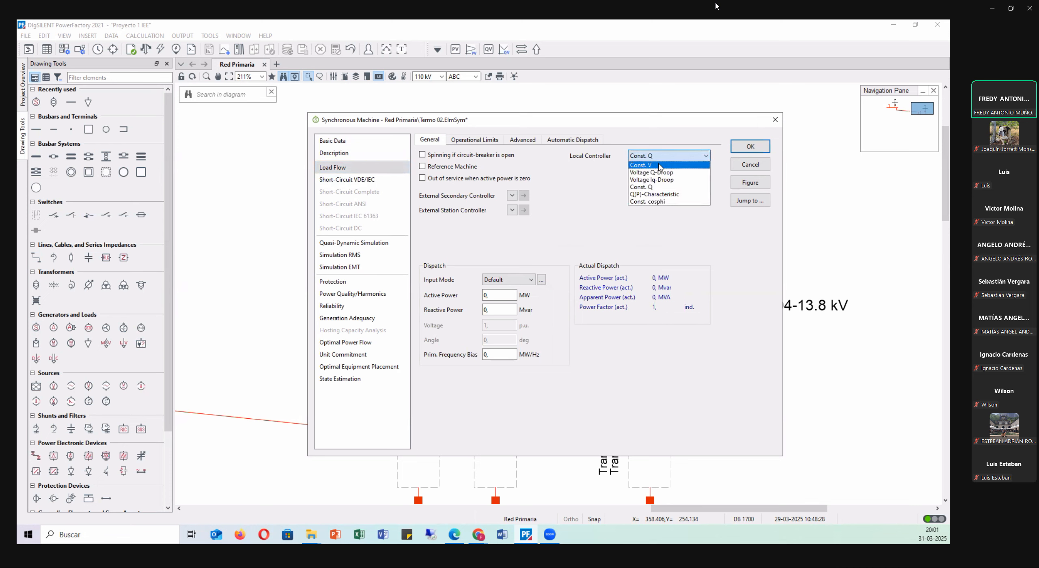
pyautogui.click(659, 167)
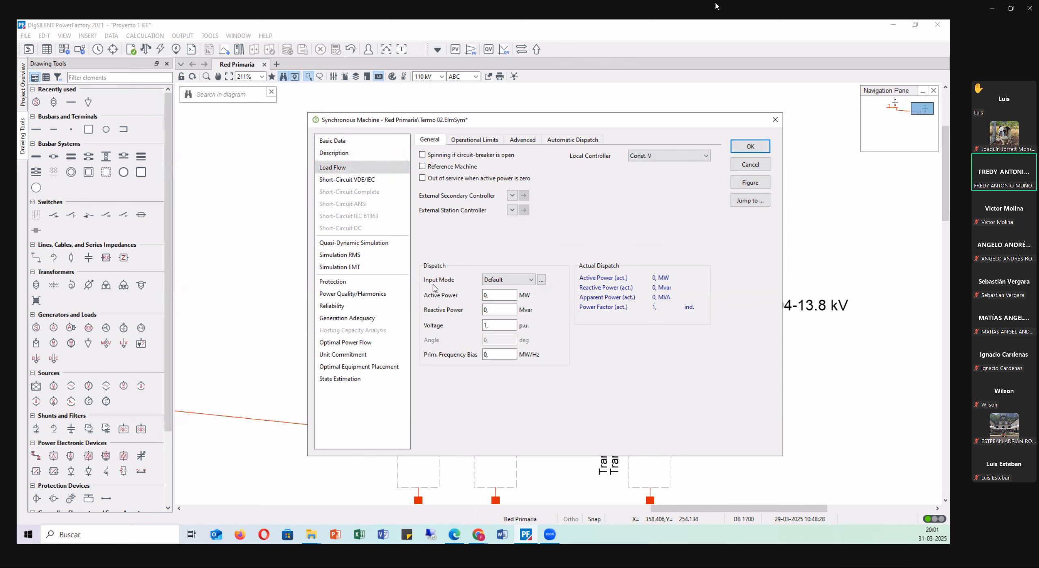
pyautogui.doubleClick(489, 295)
pyautogui.press('Tab')
pyautogui.press('Tab')
# Switch to the Proyecto 1 PDF in the browser and enlarge the paragraph defining the bus types of the Termo generators.
pyautogui.click(409, 81)
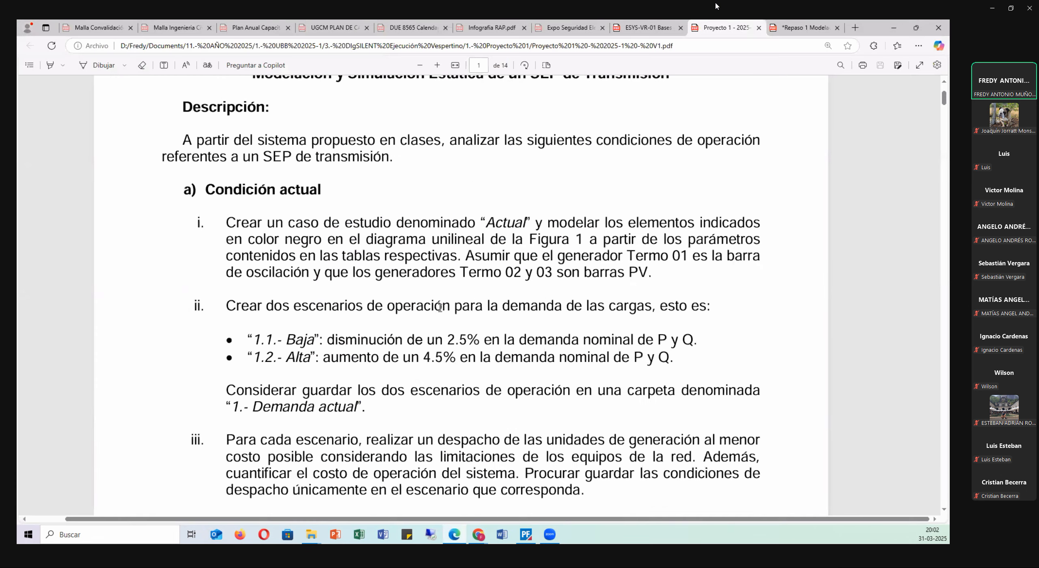
pyautogui.hotkey('alt', 'Tab')
pyautogui.keyDown('ctrl'); pyautogui.scroll(3, 482, 280); pyautogui.keyUp('ctrl')
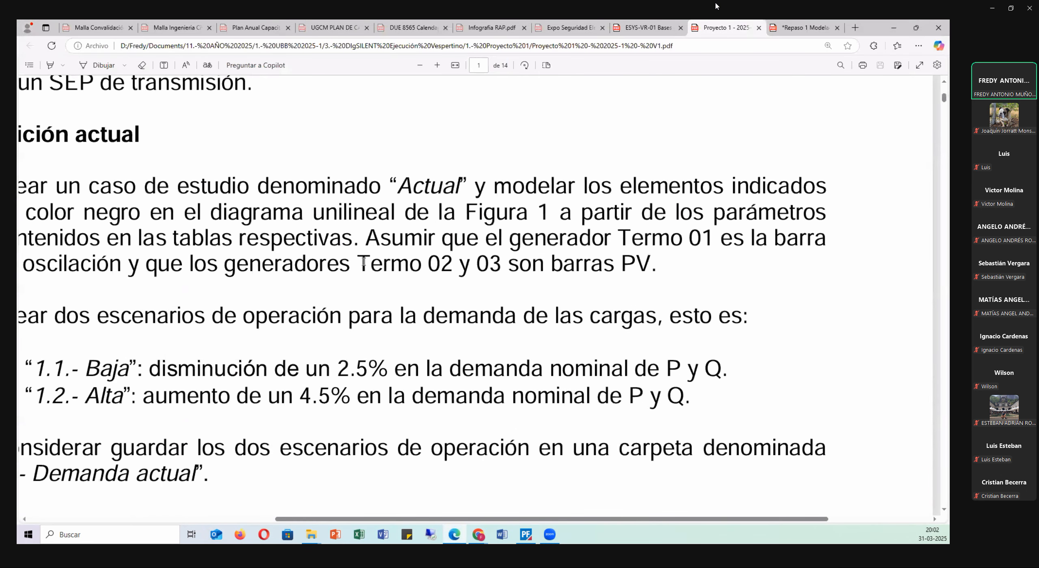
# Highlight the PDF phrase about Termo 02 and 03 being PV buses, and return to PowerFactory.
pyautogui.moveTo(358, 264); pyautogui.dragTo(690, 266)
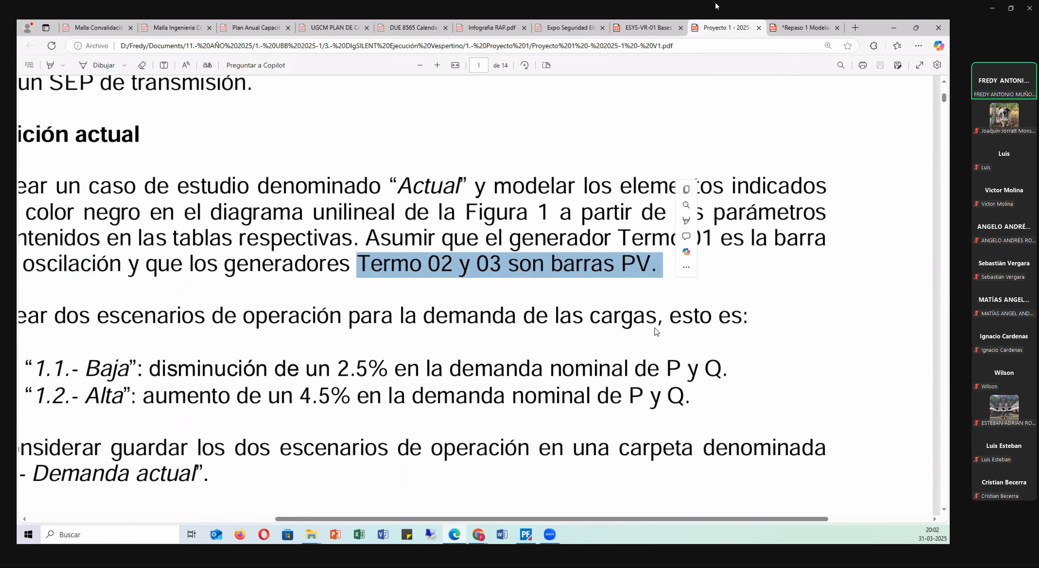
pyautogui.moveTo(636, 521); pyautogui.dragTo(550, 521)
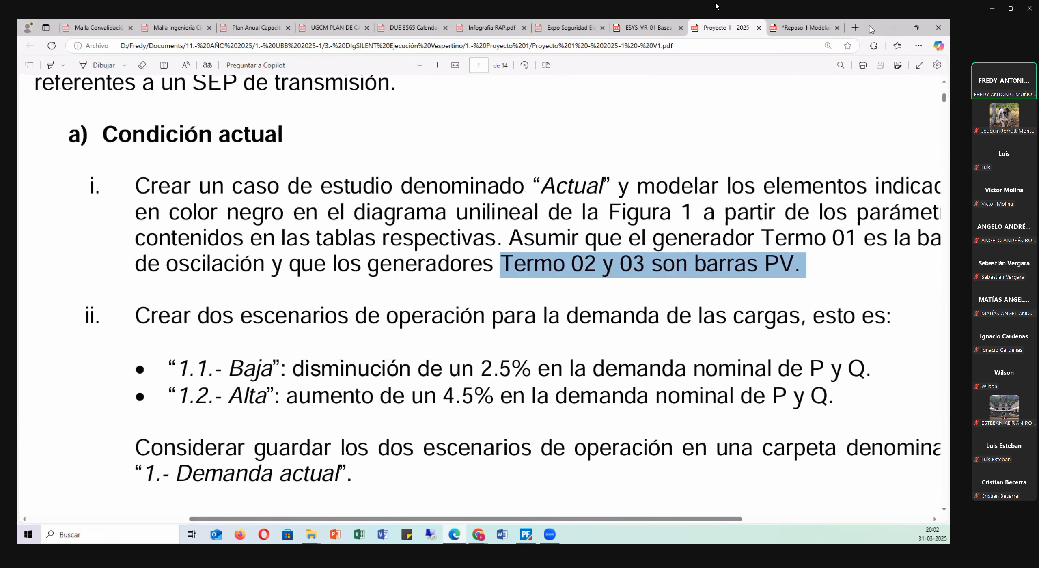
pyautogui.hotkey('alt', 'Tab')
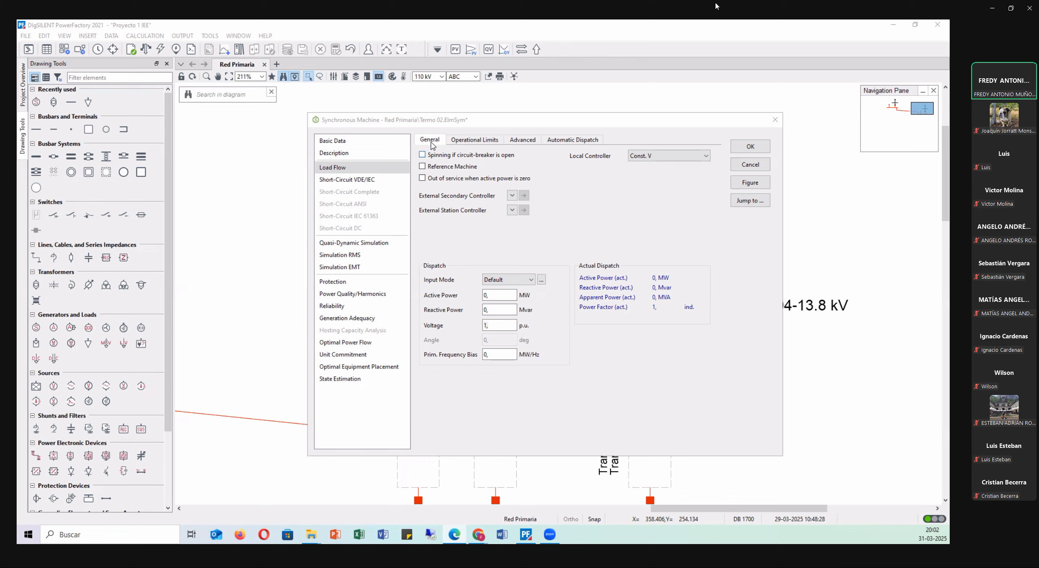
# Make Termo 02 use the type's reactive power limits, and set its active power limits to minimum 0.3 and maximum 1 p.u.
pyautogui.click(459, 145)
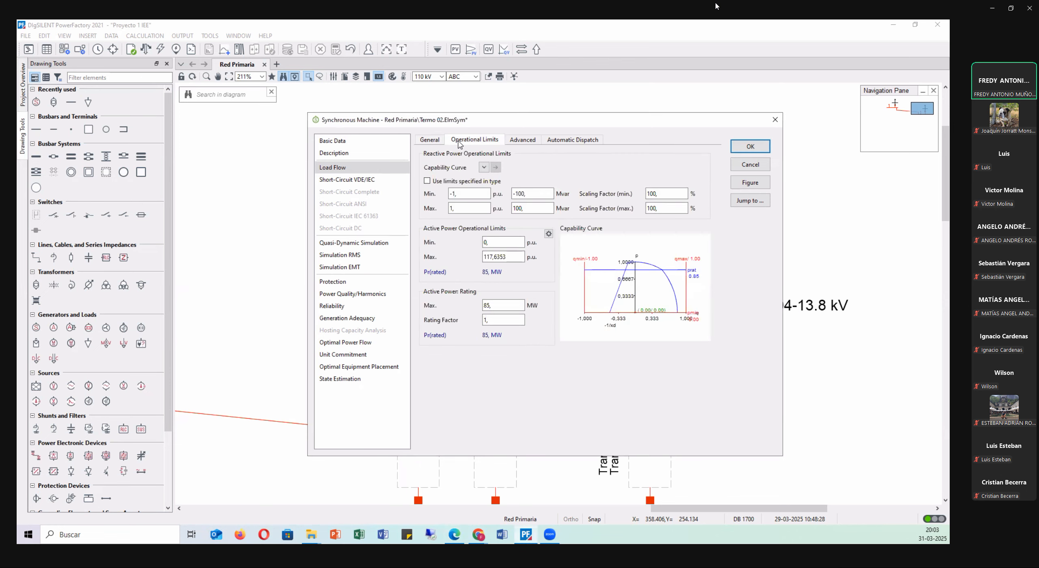
pyautogui.click(445, 183)
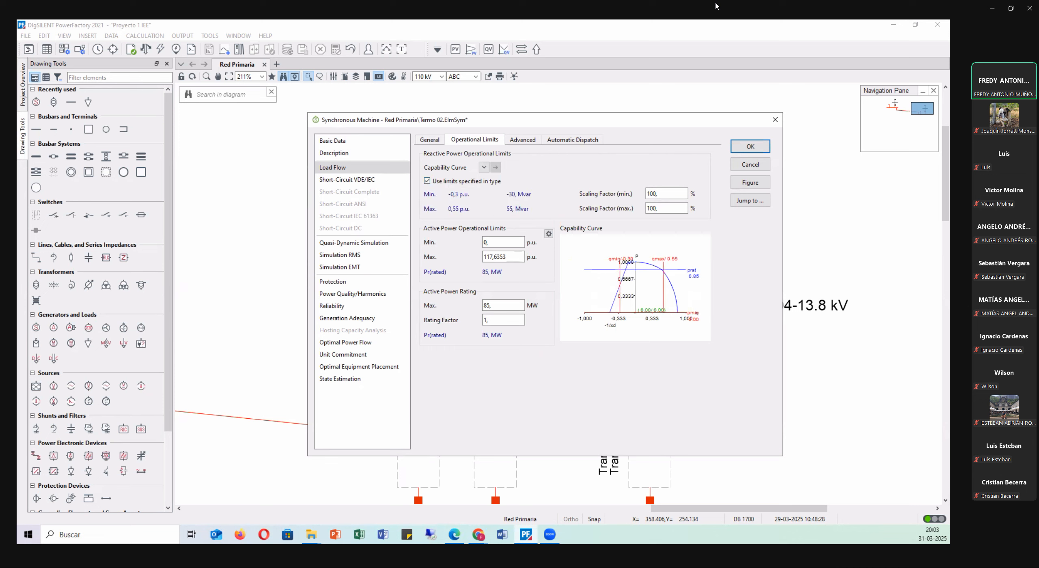
pyautogui.doubleClick(486, 242)
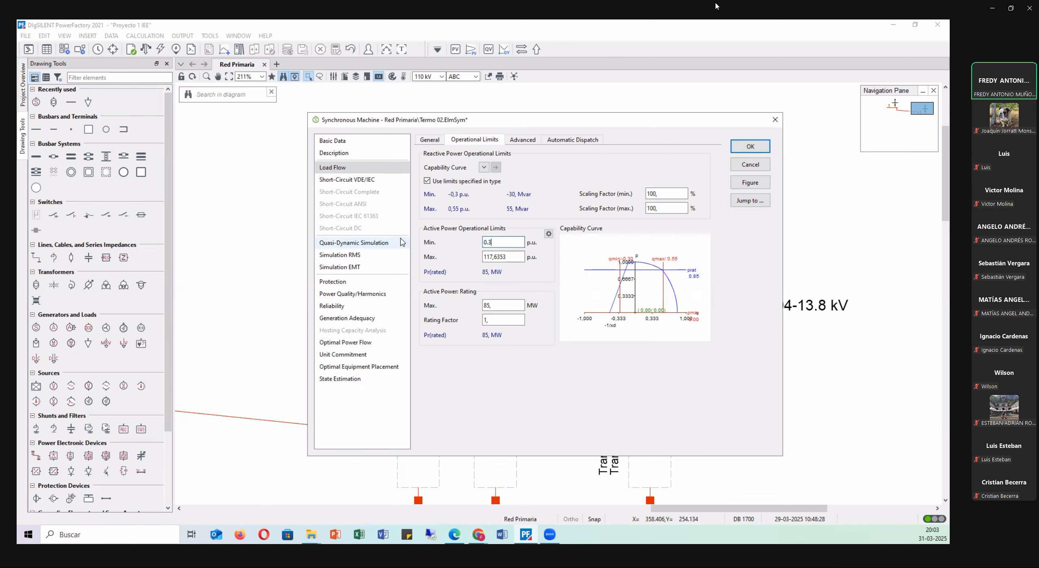
pyautogui.press('Tab')
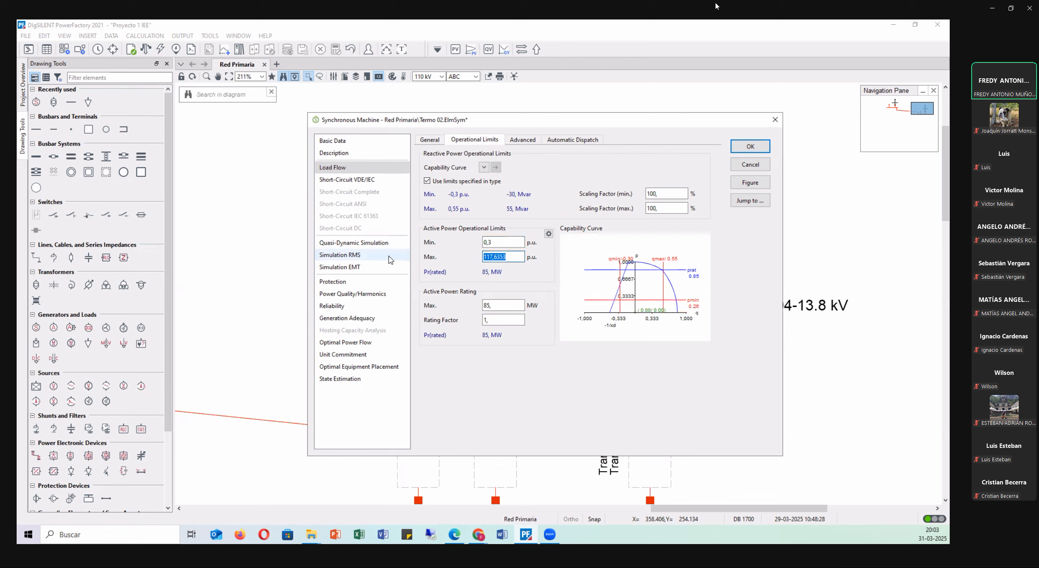
pyautogui.write('1')
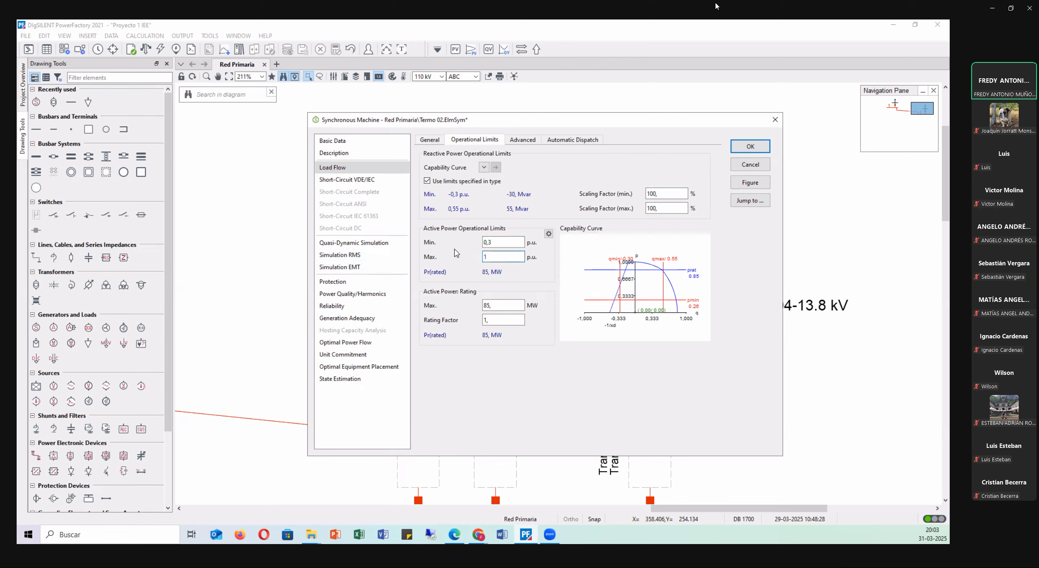
pyautogui.press('Tab')
# Display the active power operational limits of Termo 02 in MW, and restore their p.u. representation.
pyautogui.click(549, 234)
pyautogui.click(482, 256)
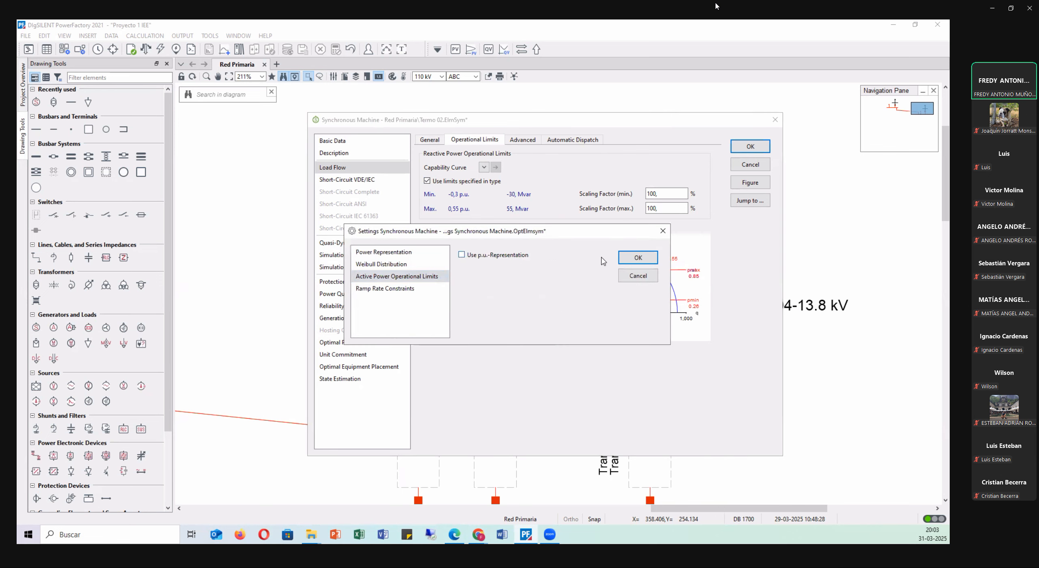
pyautogui.click(633, 258)
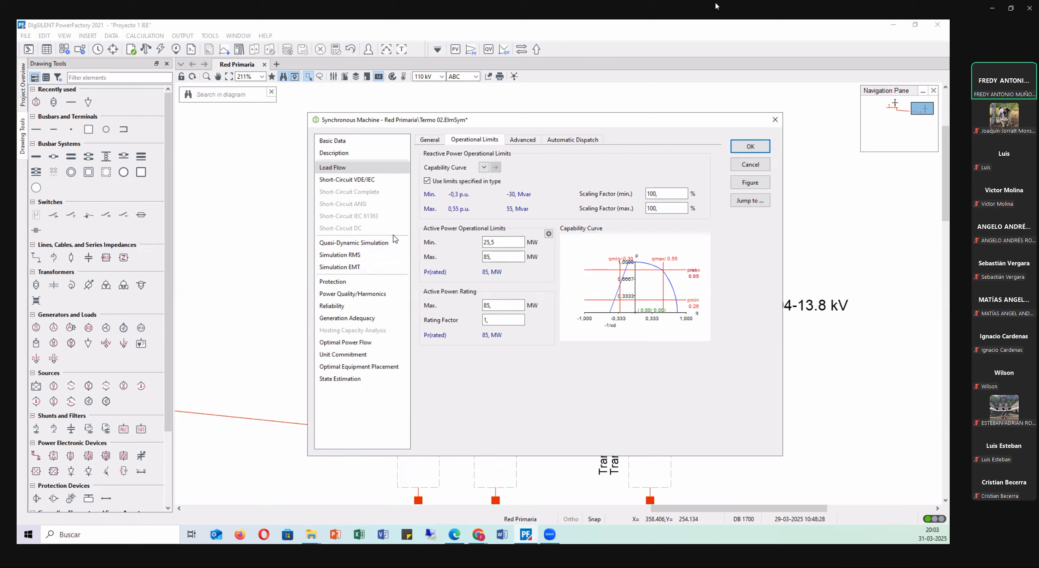
pyautogui.doubleClick(505, 242)
pyautogui.press('Tab')
pyautogui.hotkey('shift', 'Tab')
pyautogui.press('Tab')
pyautogui.click(548, 234)
pyautogui.click(638, 258)
# Review the general load flow settings and basic data of Termo 02, and accept the generator.
pyautogui.click(429, 143)
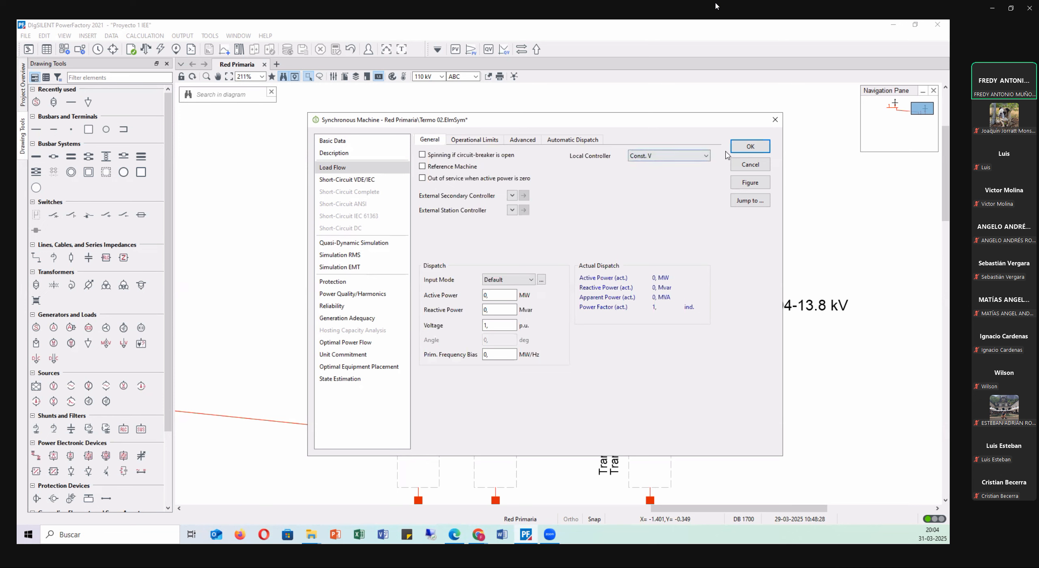
pyautogui.click(332, 141)
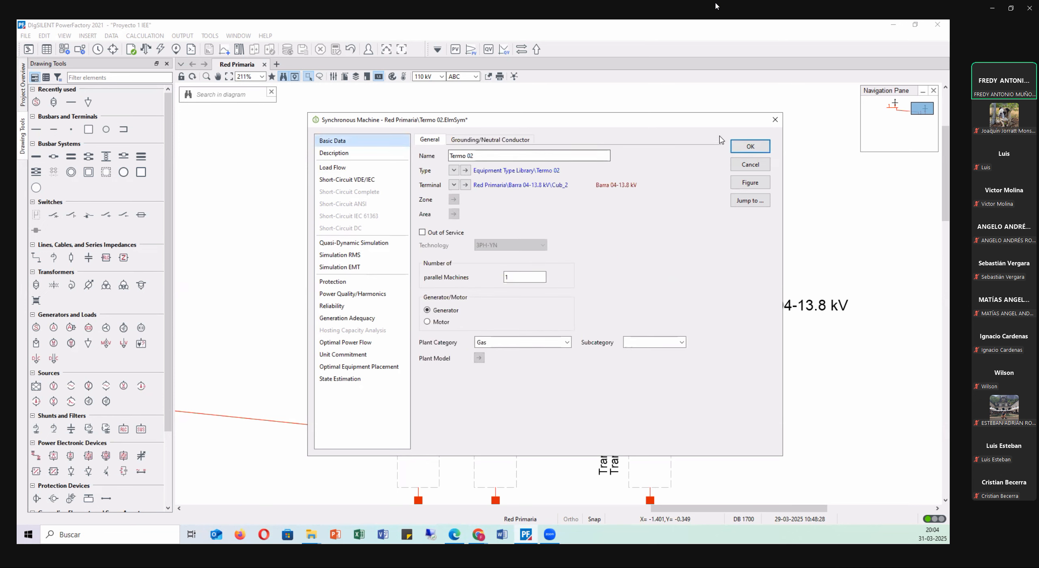
pyautogui.click(750, 146)
pyautogui.click(410, 216)
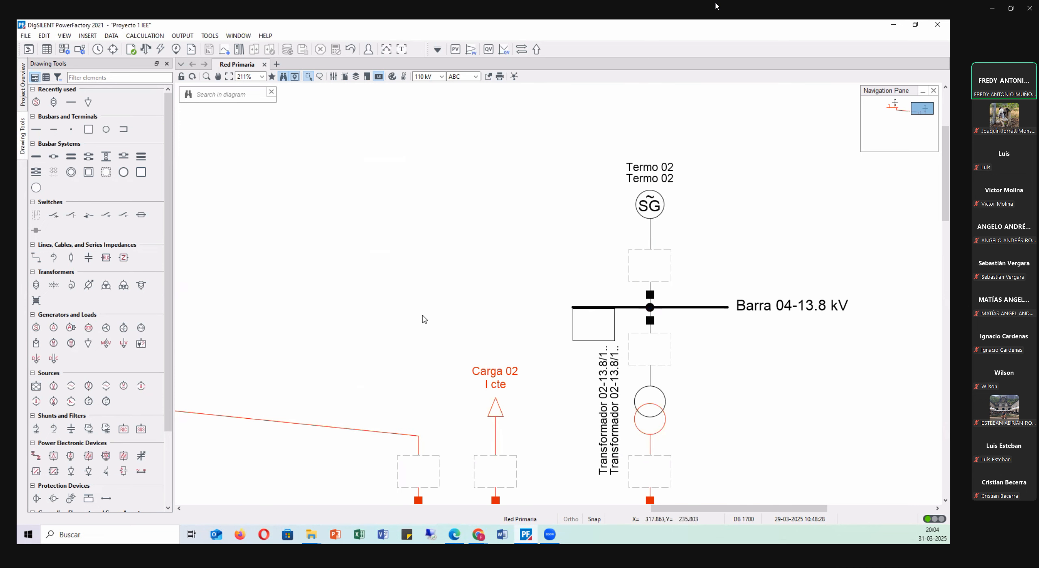
# Move the Carga 02 load slightly to the right along Barra 03-154 kV.
pyautogui.scroll(-3, 440, 312)
pyautogui.scroll(-1, 446, 312)
pyautogui.scroll(-5, 446, 313)
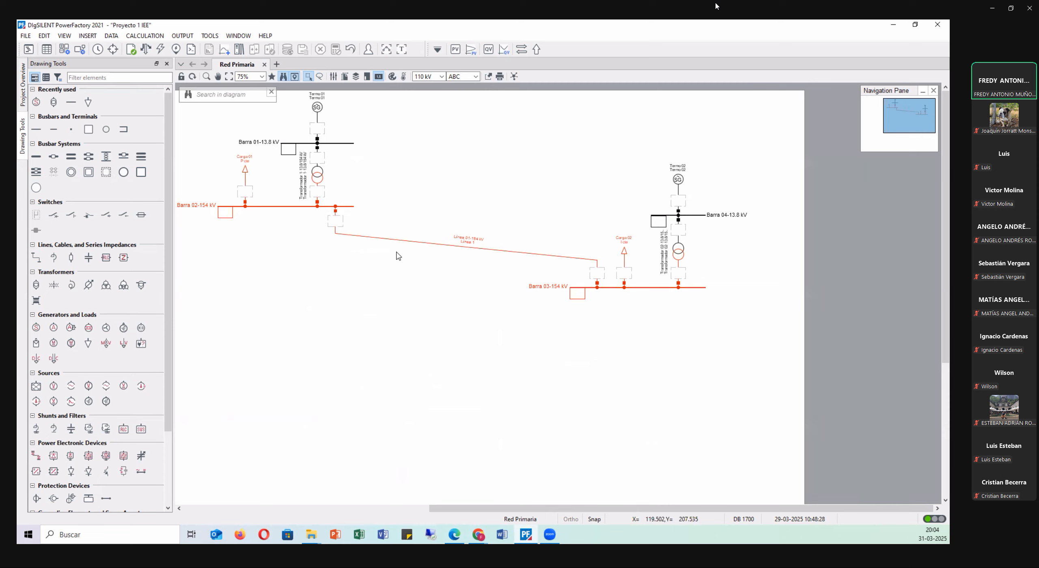
pyautogui.click(623, 248)
pyautogui.moveTo(623, 249); pyautogui.dragTo(632, 249)
pyautogui.click(614, 222)
# Select the entire network and move it slightly down on the drawing sheet.
pyautogui.moveTo(738, 369); pyautogui.dragTo(222, 91)
pyautogui.moveTo(316, 114); pyautogui.dragTo(316, 149)
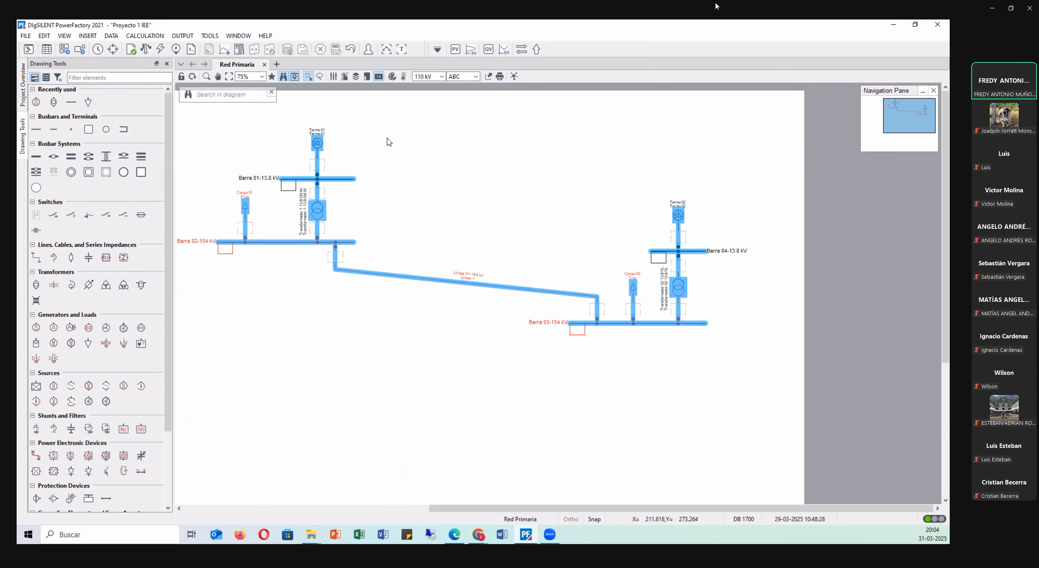
pyautogui.moveTo(528, 508); pyautogui.dragTo(463, 486)
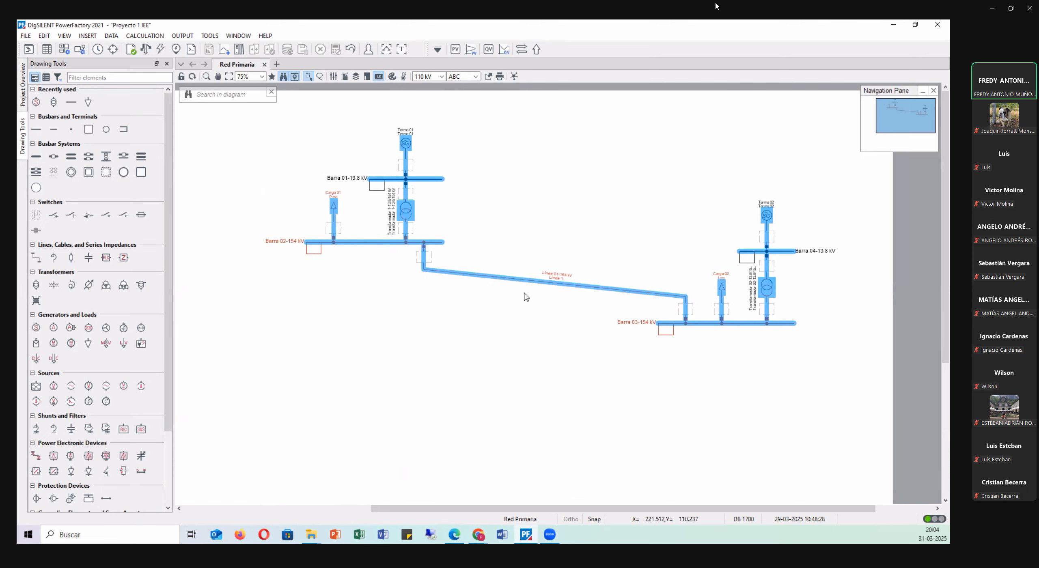
pyautogui.click(489, 142)
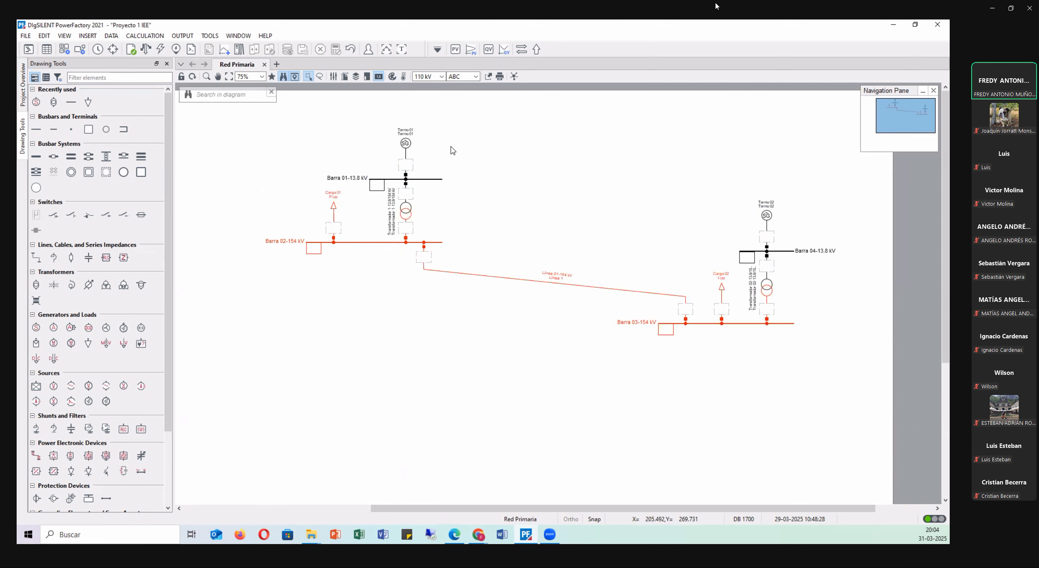
# Examine the available paper sizes in the drawing format settings and leave them without changes.
pyautogui.scroll(-2, 510, 221)
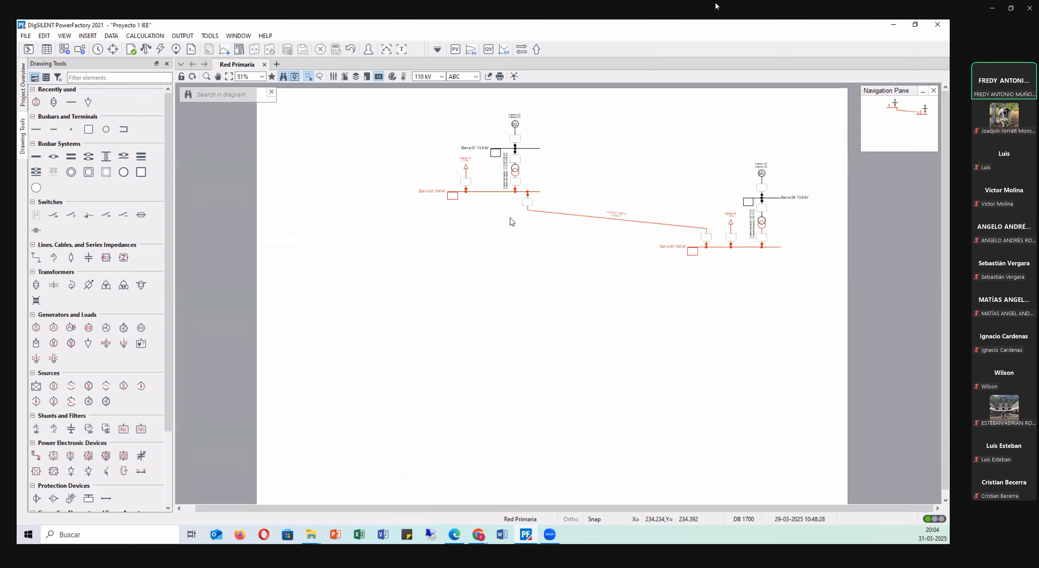
pyautogui.scroll(3, 721, 152)
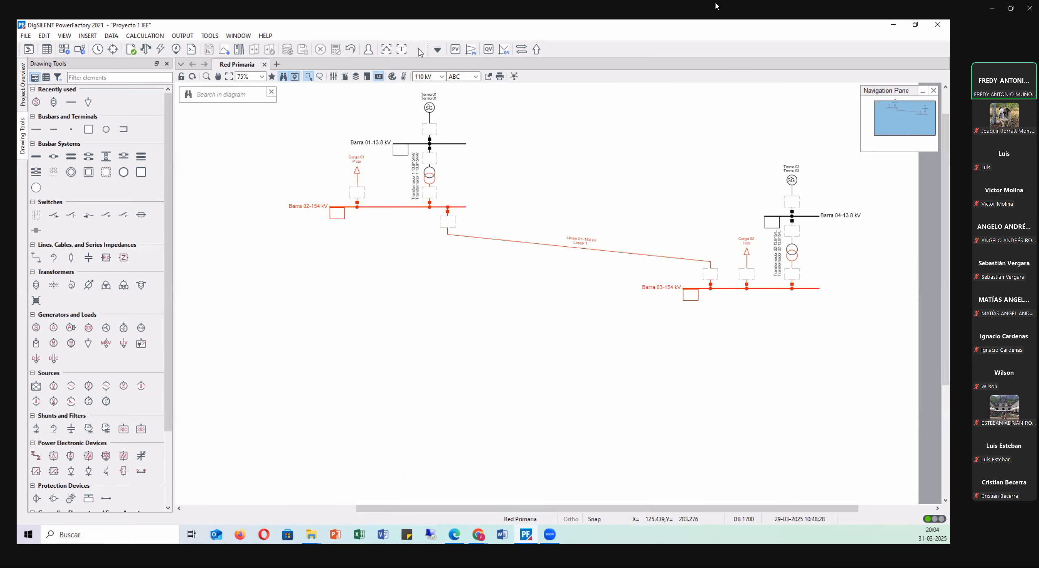
pyautogui.click(345, 77)
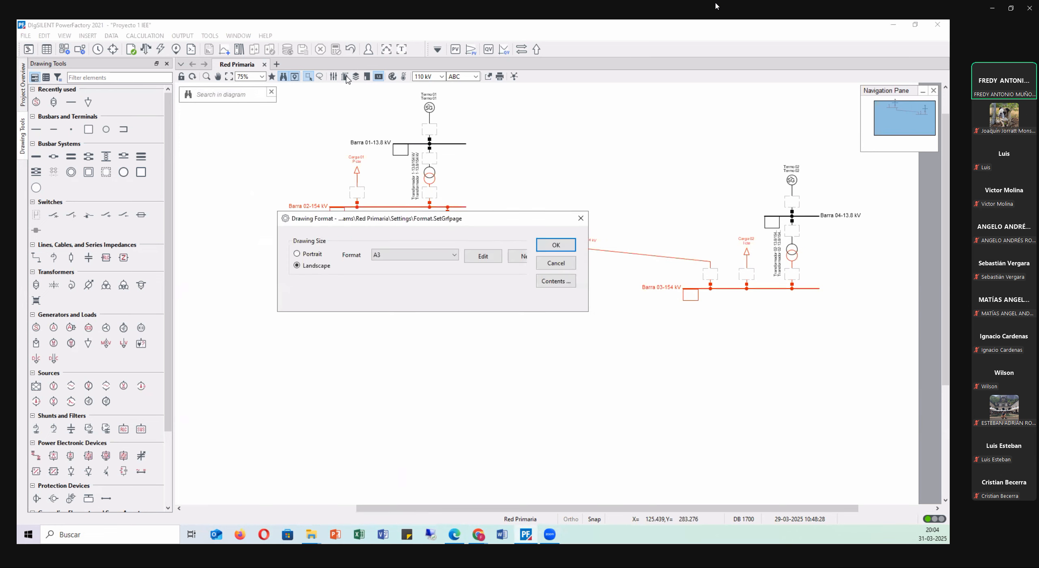
pyautogui.click(417, 260)
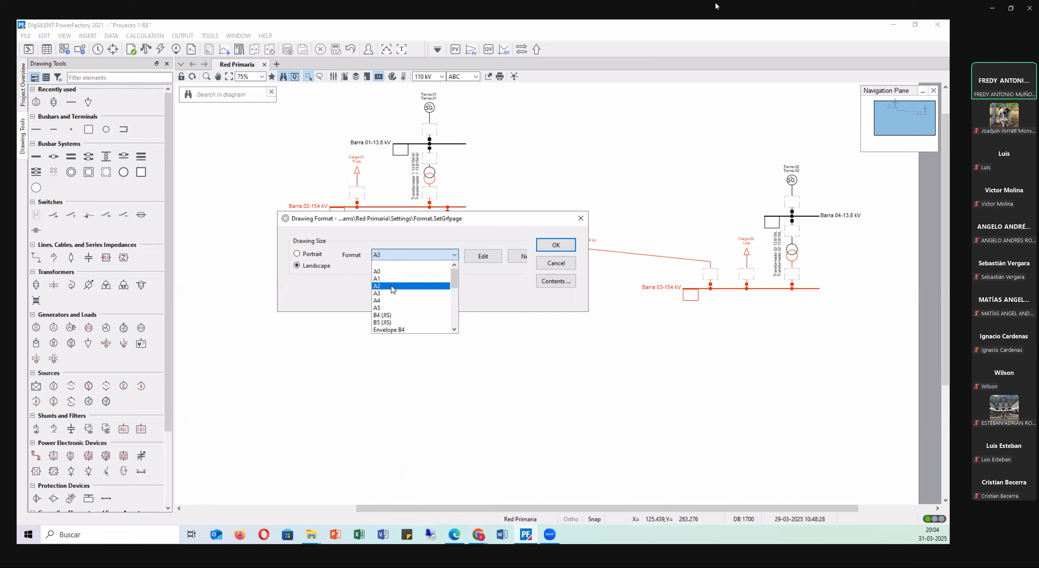
pyautogui.click(569, 264)
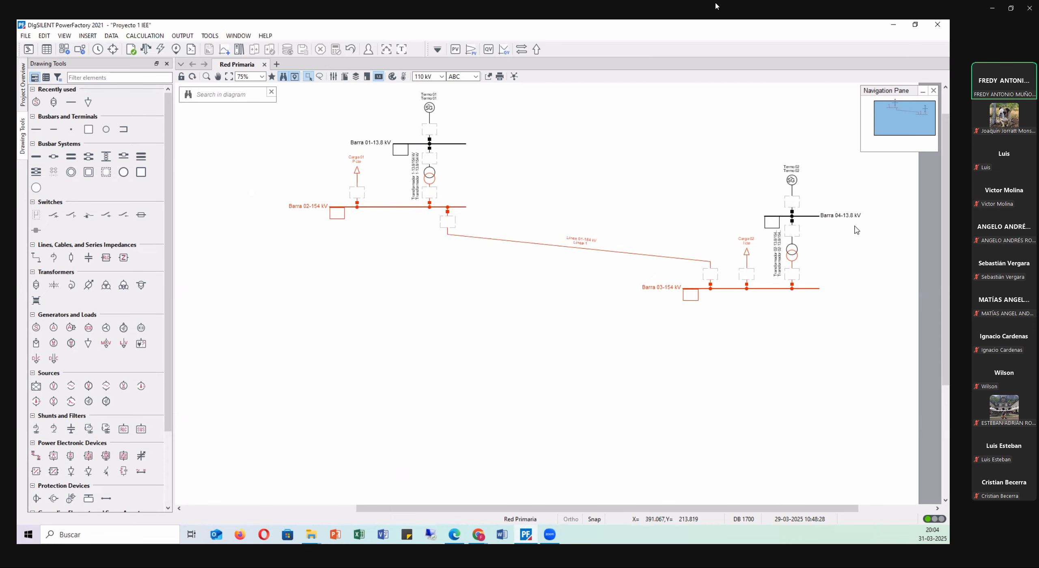
# Reopen the Termo 02 generator and switch its active power operational limits from p.u. to MW representation.
pyautogui.scroll(2, 593, 172)
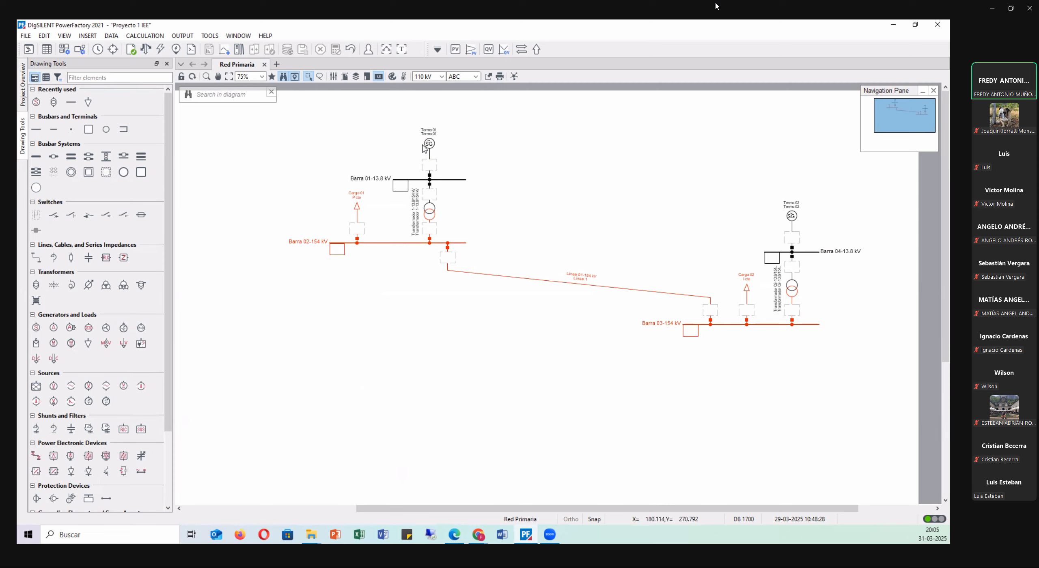
pyautogui.doubleClick(791, 217)
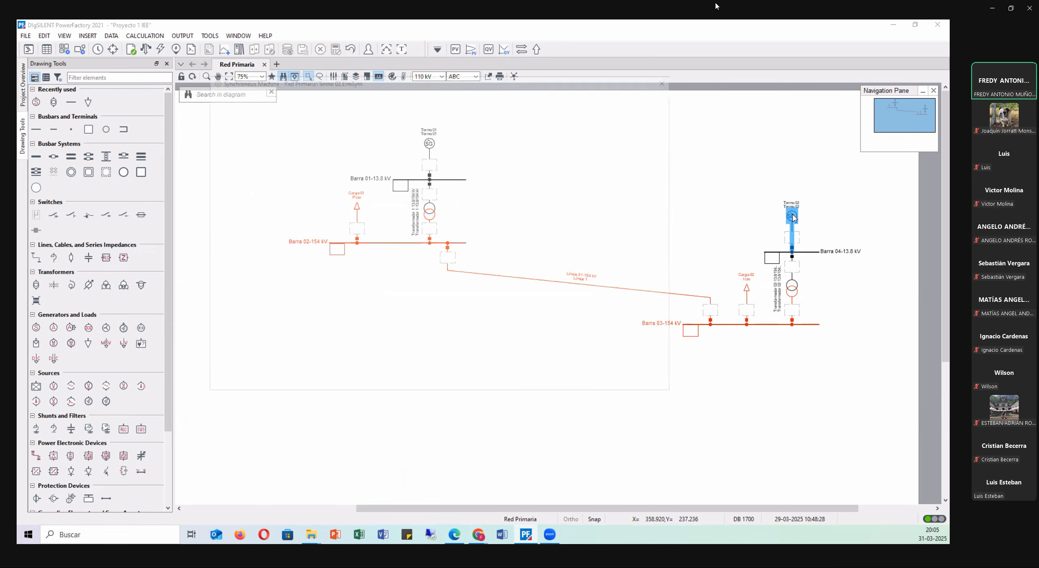
pyautogui.moveTo(340, 84); pyautogui.dragTo(450, 130)
pyautogui.click(351, 174)
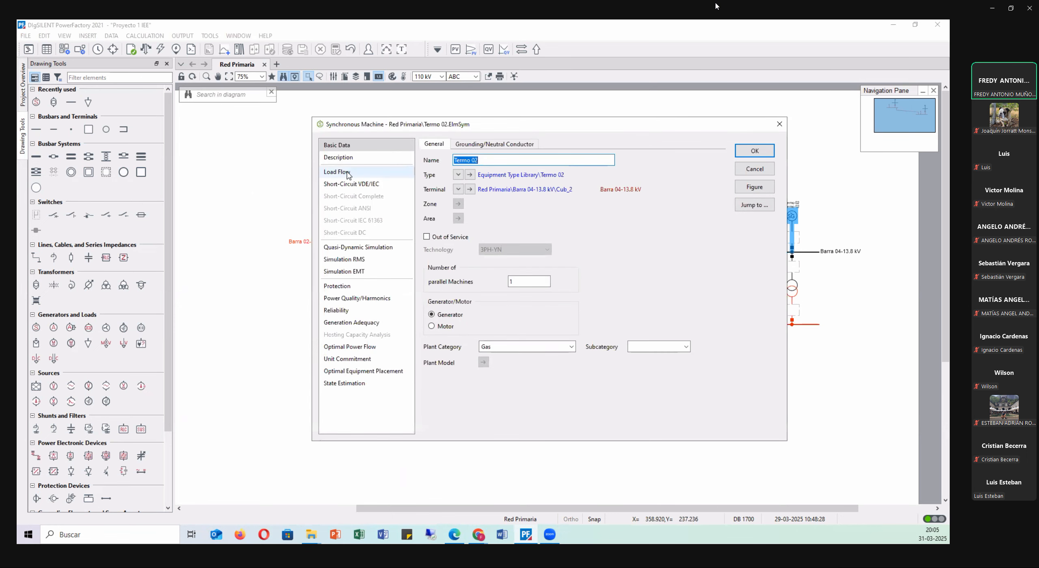
pyautogui.click(479, 144)
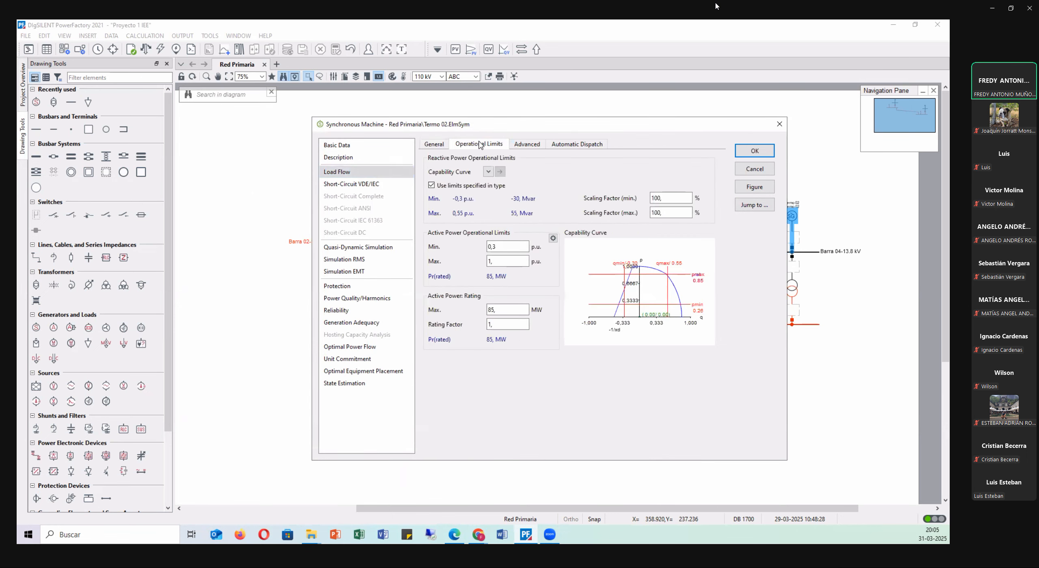
pyautogui.click(552, 238)
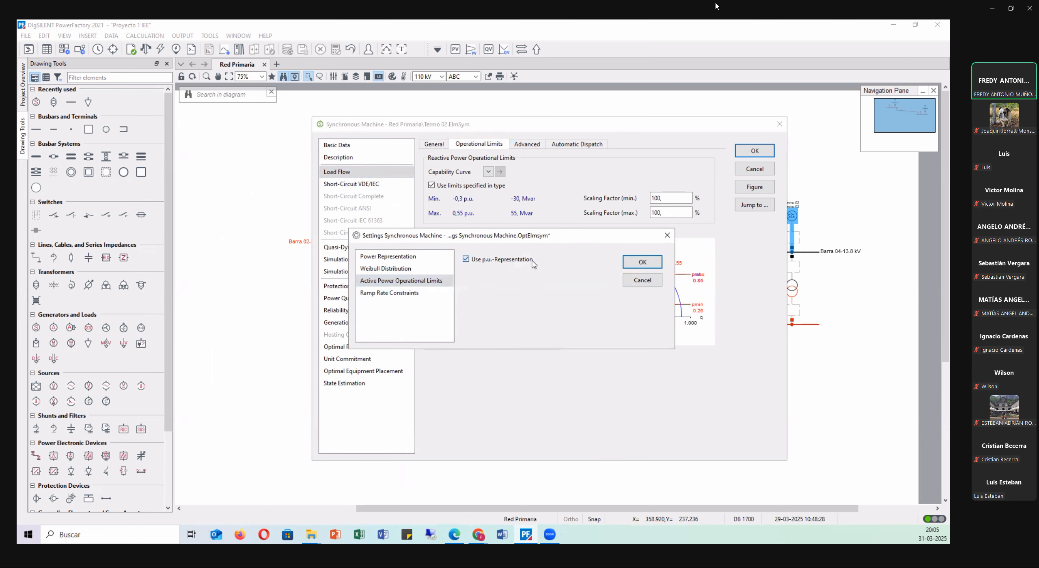
pyautogui.click(642, 263)
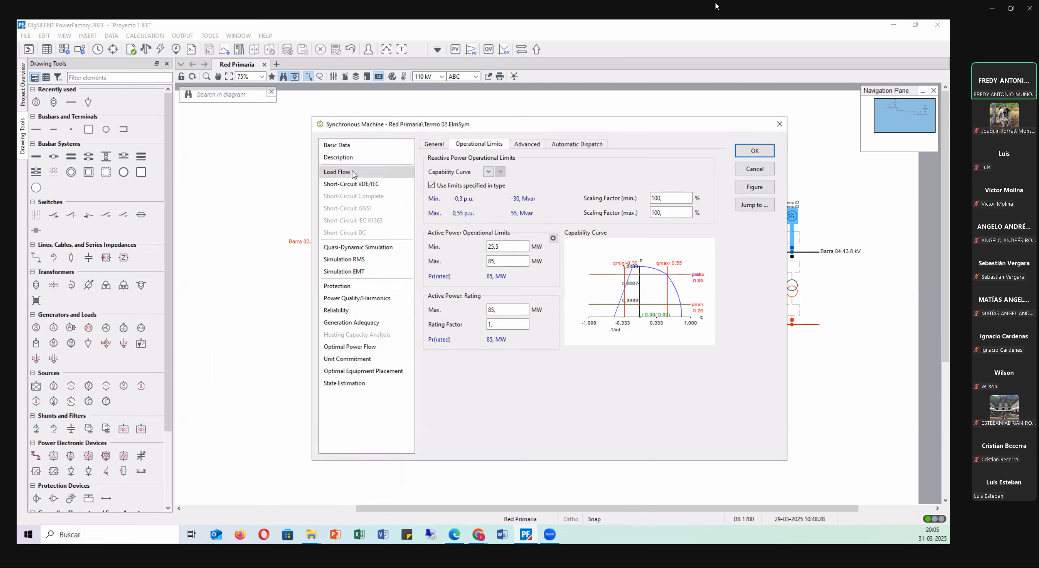
# Set the Termo 02 dispatch to 85 MW active power and 1.02 p.u. voltage, and accept the generator.
pyautogui.click(437, 145)
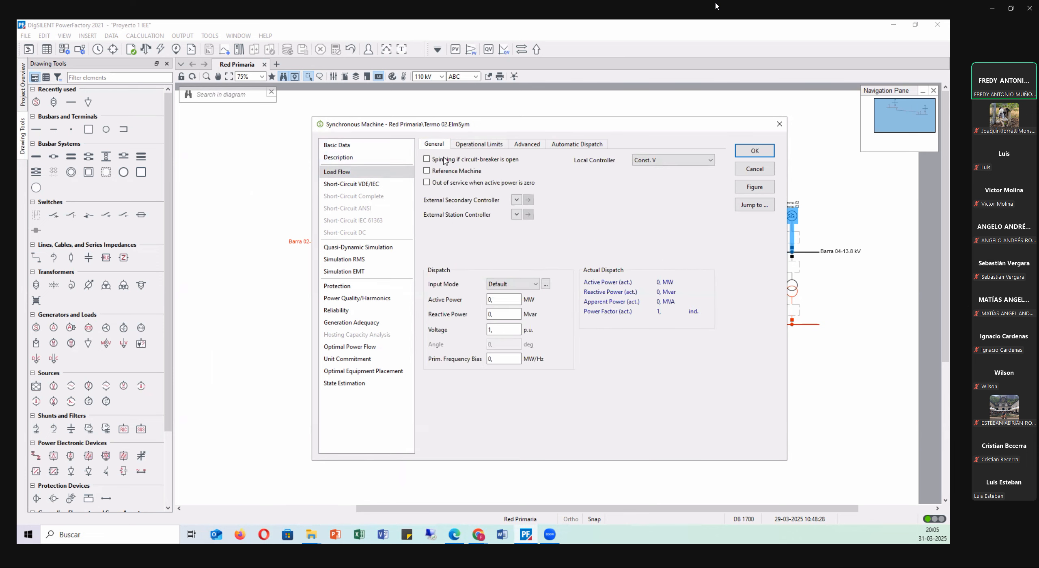
pyautogui.doubleClick(501, 300)
pyautogui.click(502, 253)
pyautogui.click(501, 330)
pyautogui.doubleClick(499, 330)
pyautogui.click(611, 231)
pyautogui.click(751, 151)
pyautogui.click(707, 196)
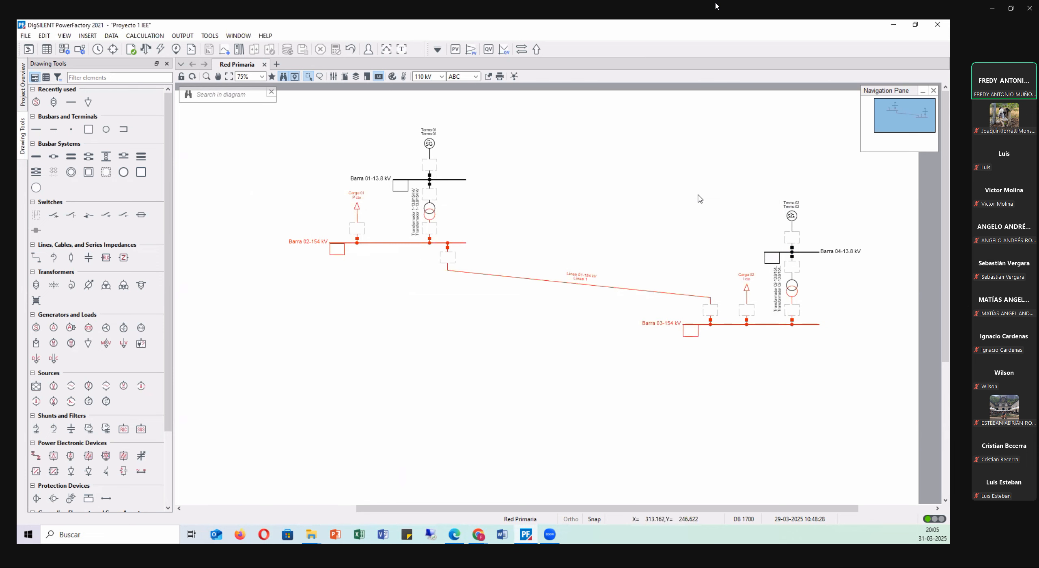
pyautogui.click(429, 145)
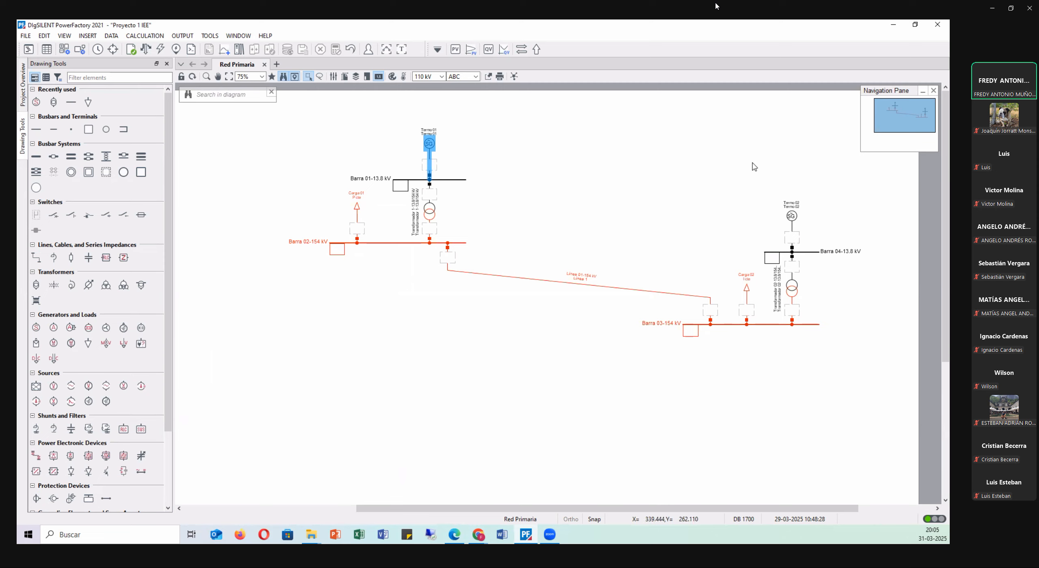
pyautogui.click(746, 289)
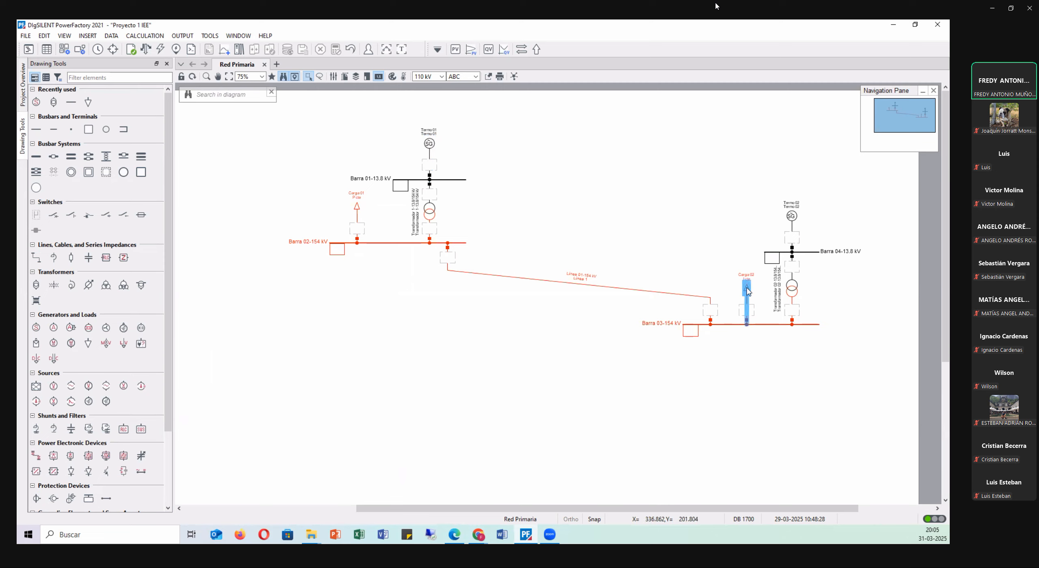
pyautogui.click(358, 210)
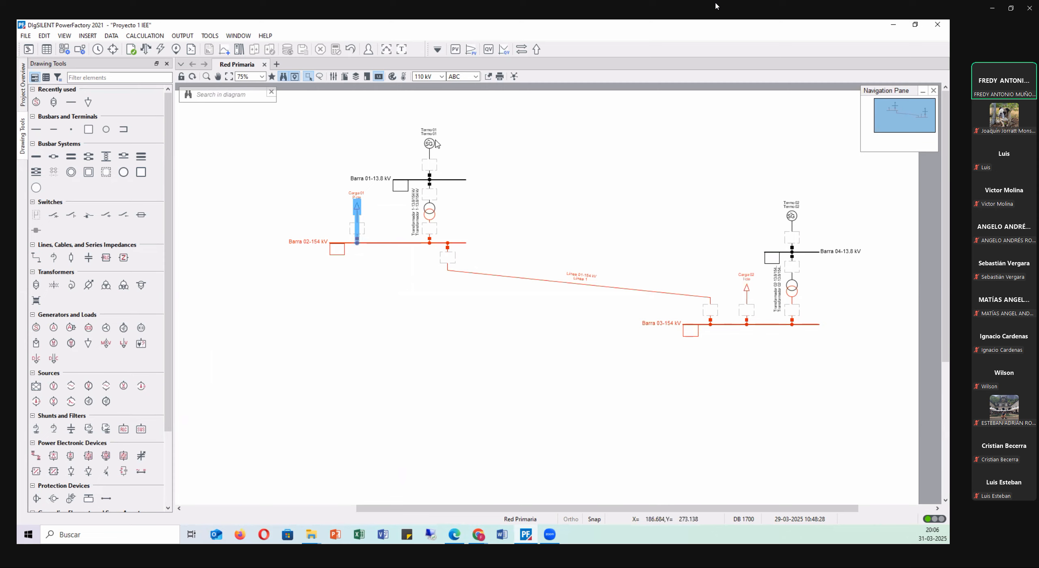
pyautogui.click(585, 142)
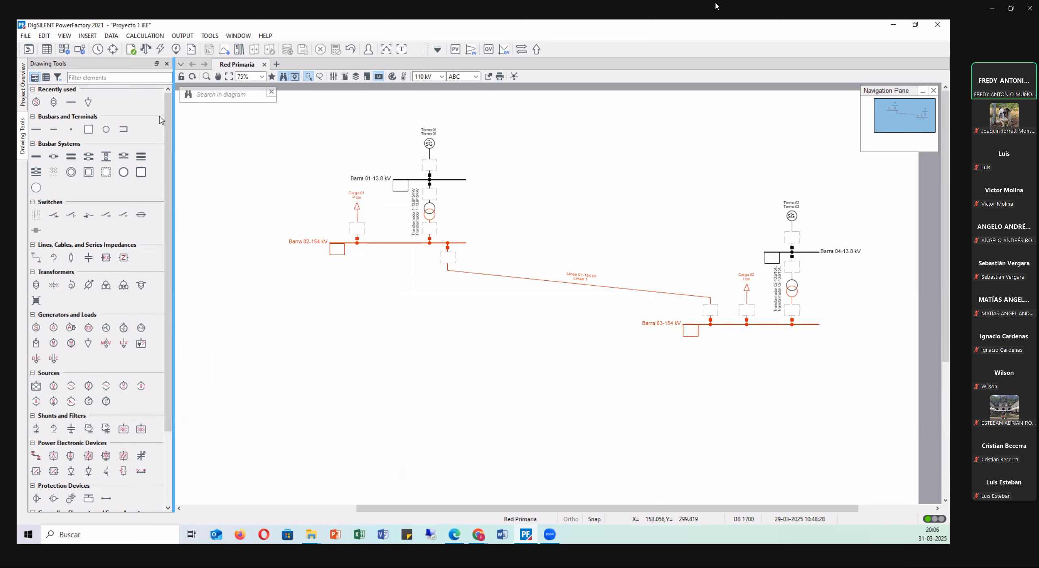
# Set up a load flow calculation that considers active power limits and automatically adjusts transformer taps.
pyautogui.click(147, 50)
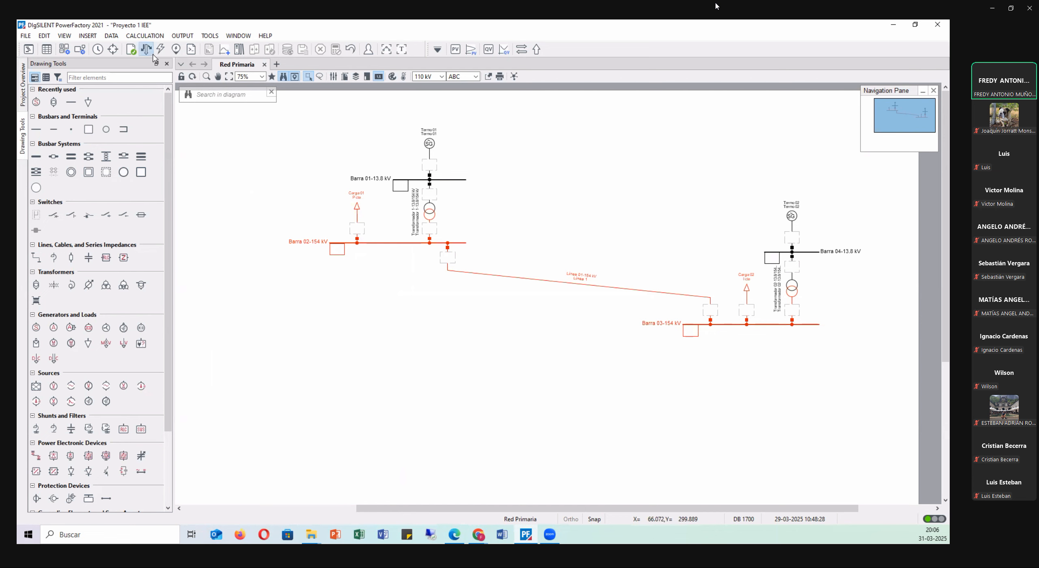
pyautogui.moveTo(313, 68); pyautogui.dragTo(253, 214)
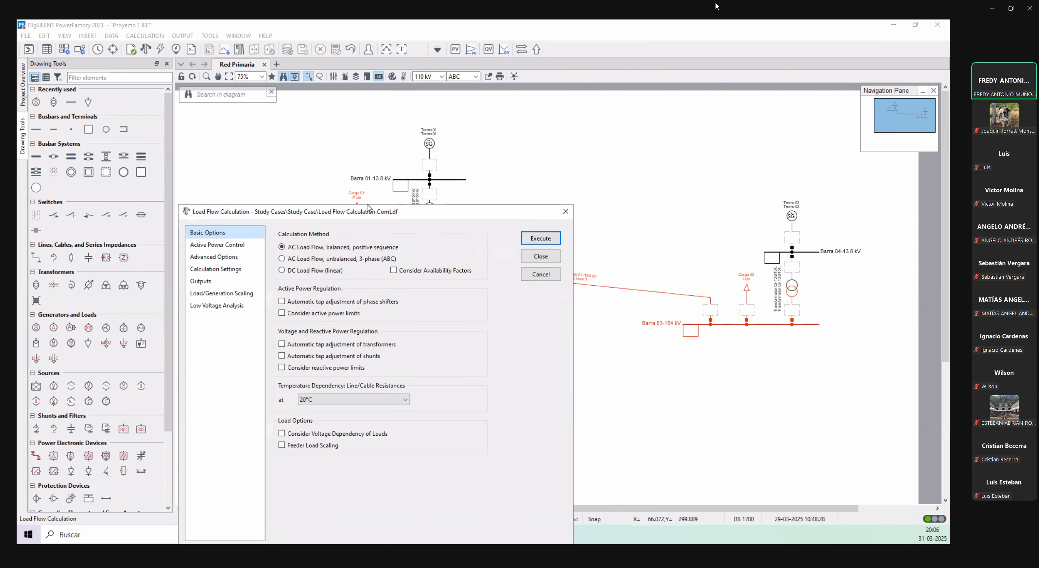
pyautogui.moveTo(389, 215); pyautogui.dragTo(440, 137)
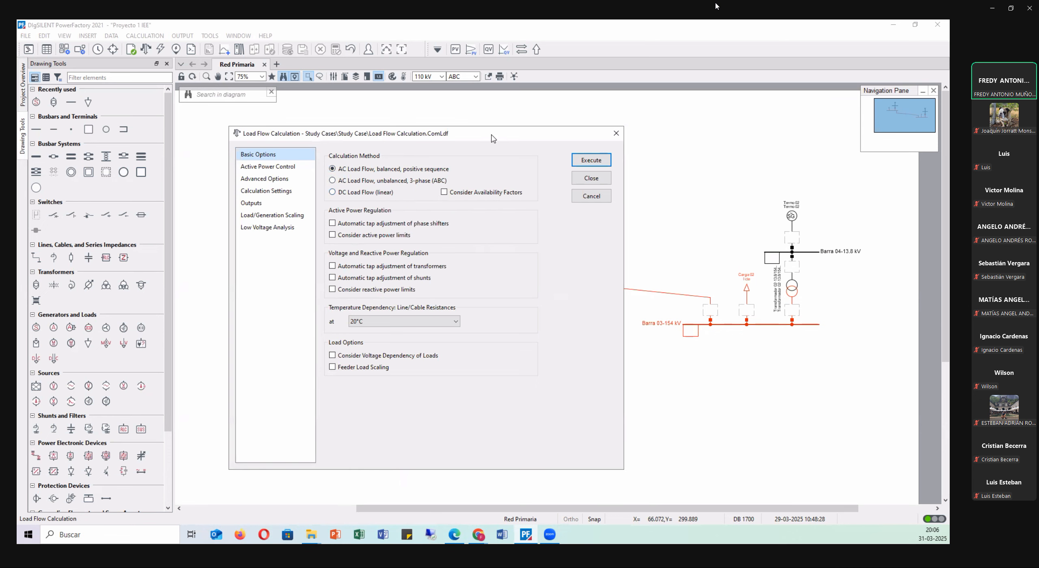
pyautogui.moveTo(498, 139); pyautogui.dragTo(519, 136)
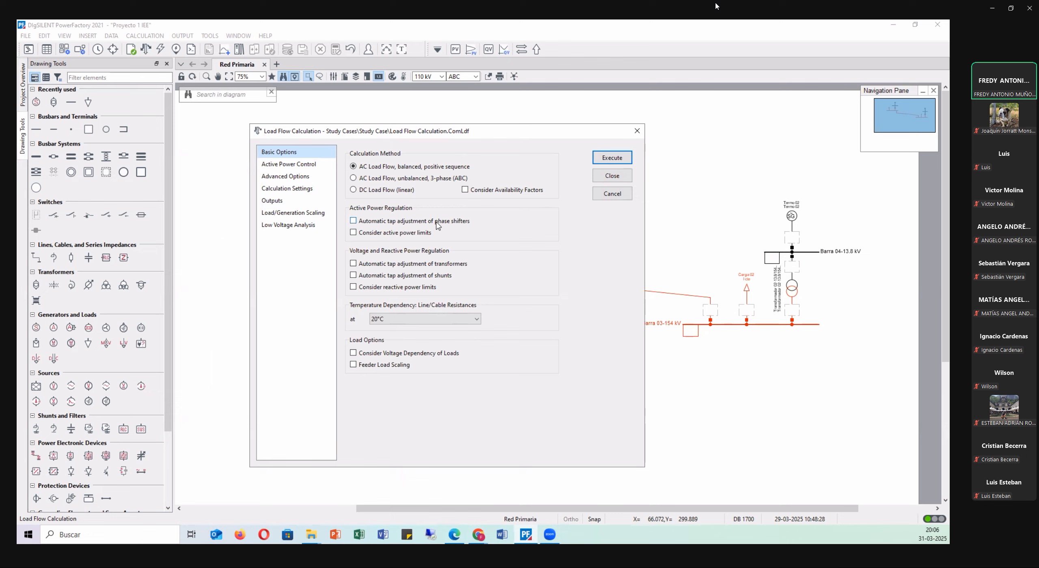
pyautogui.click(386, 234)
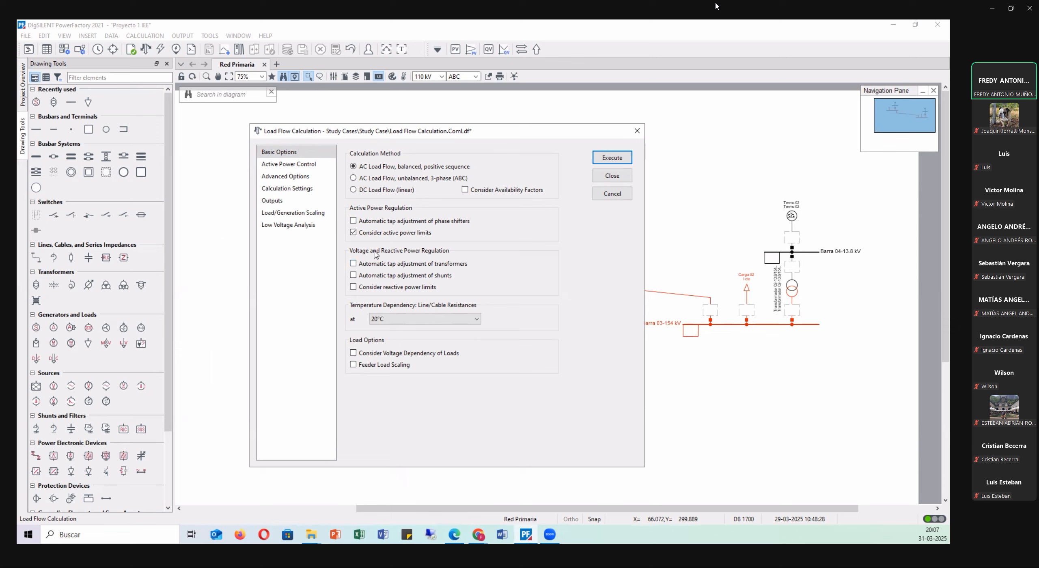
pyautogui.click(391, 264)
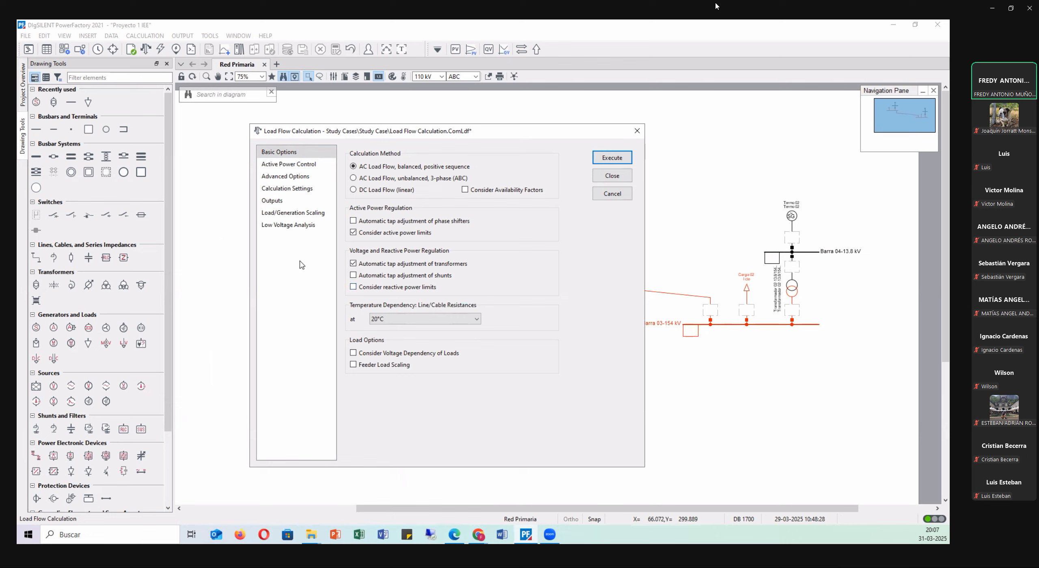
# Enable reactive power limits and voltage dependency of loads, and execute the balanced AC load flow.
pyautogui.click(374, 289)
pyautogui.click(370, 357)
pyautogui.click(612, 158)
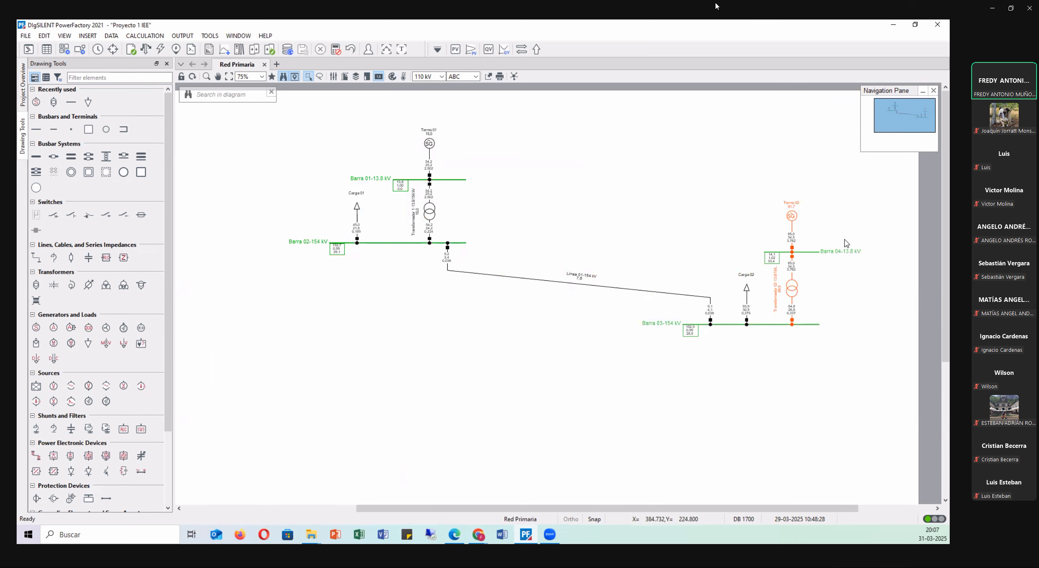
# Examine the load flow results of the Termo 02 generator and the Barra 04-13.8 kV busbar.
pyautogui.scroll(1, 847, 243)
pyautogui.scroll(2, 867, 243)
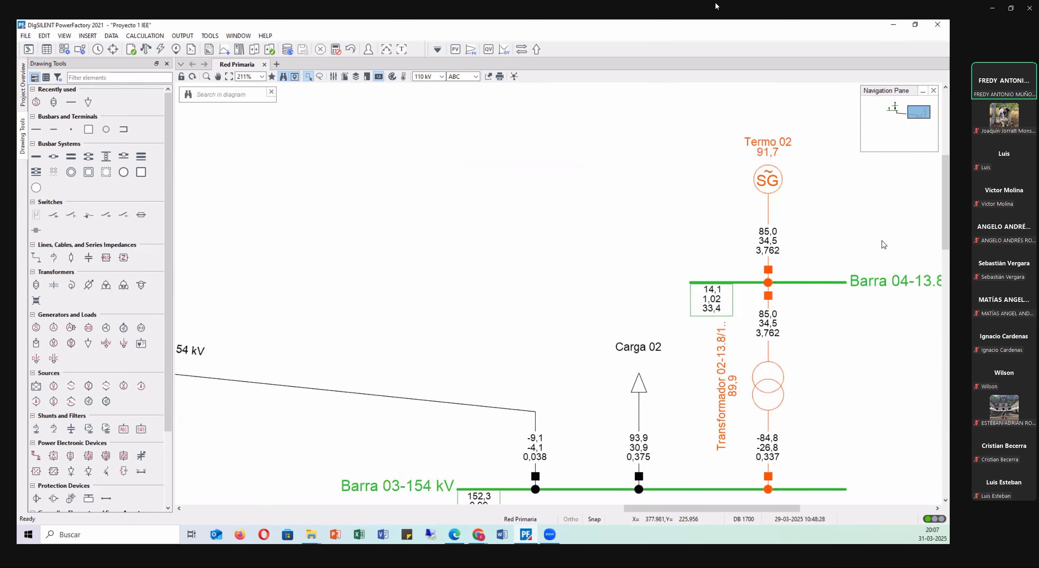
pyautogui.scroll(1, 884, 244)
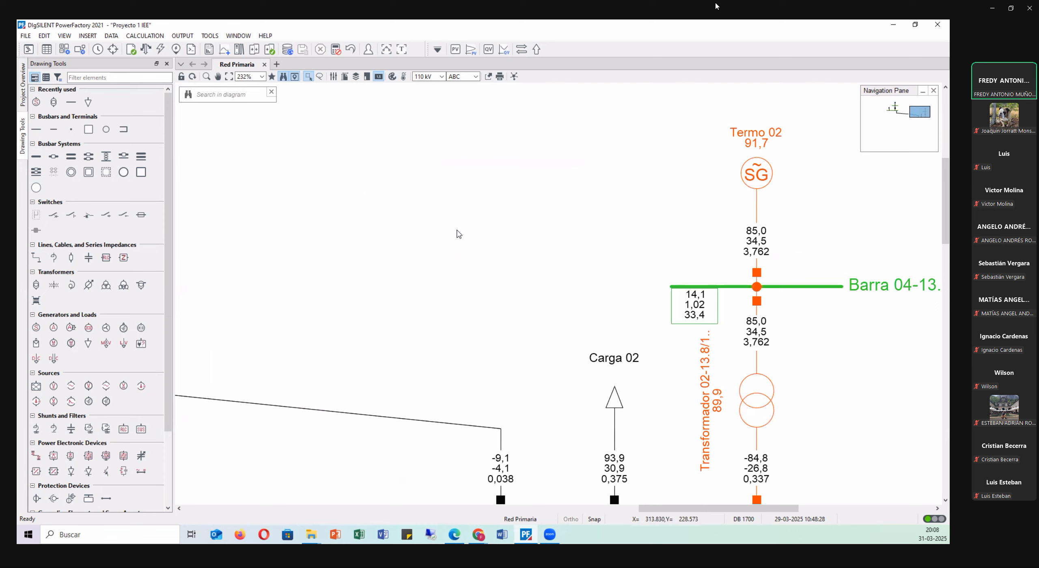
pyautogui.click(685, 312)
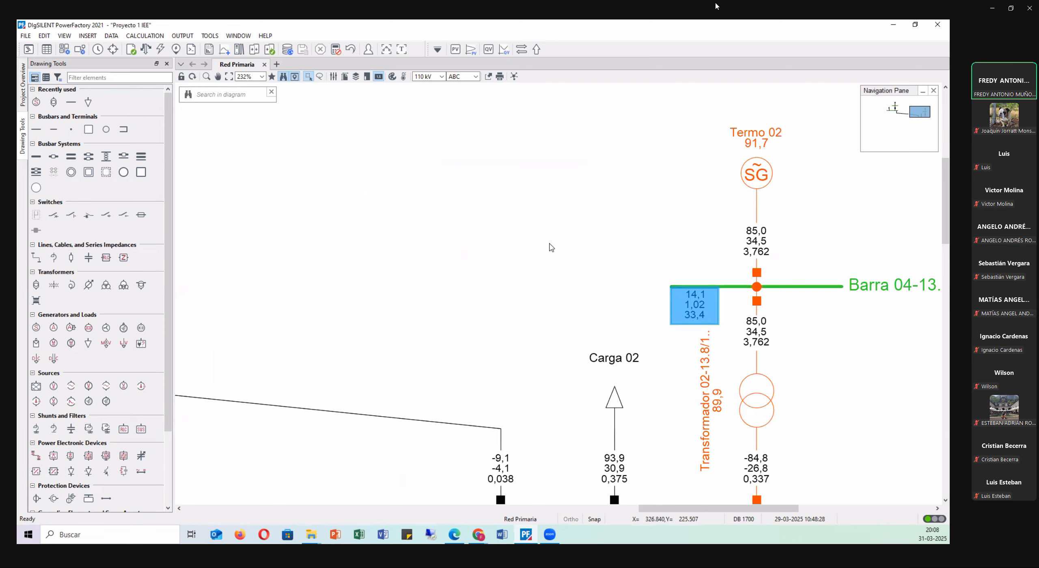
pyautogui.click(515, 196)
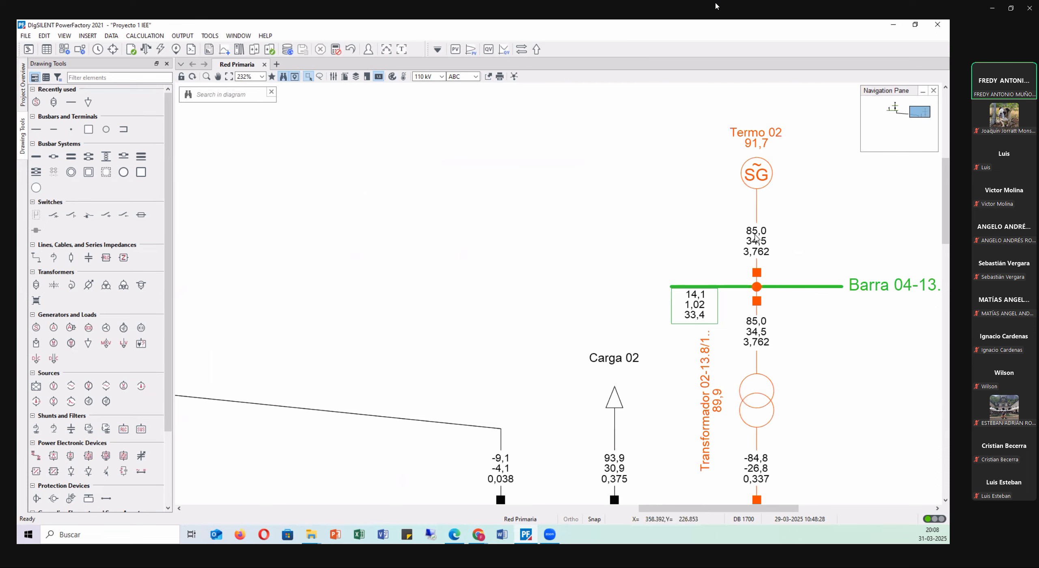
pyautogui.moveTo(755, 238)
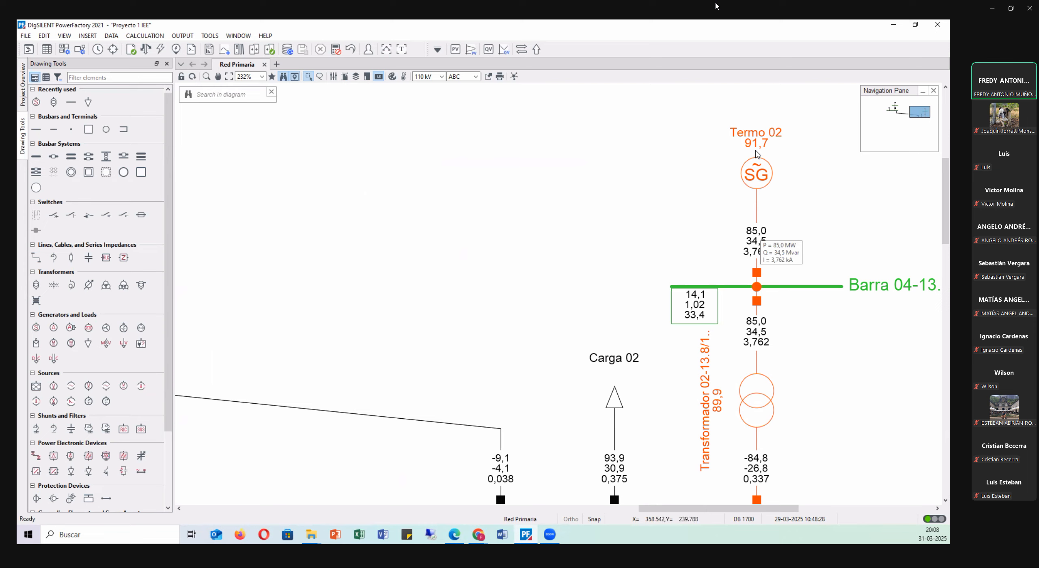
pyautogui.moveTo(756, 153)
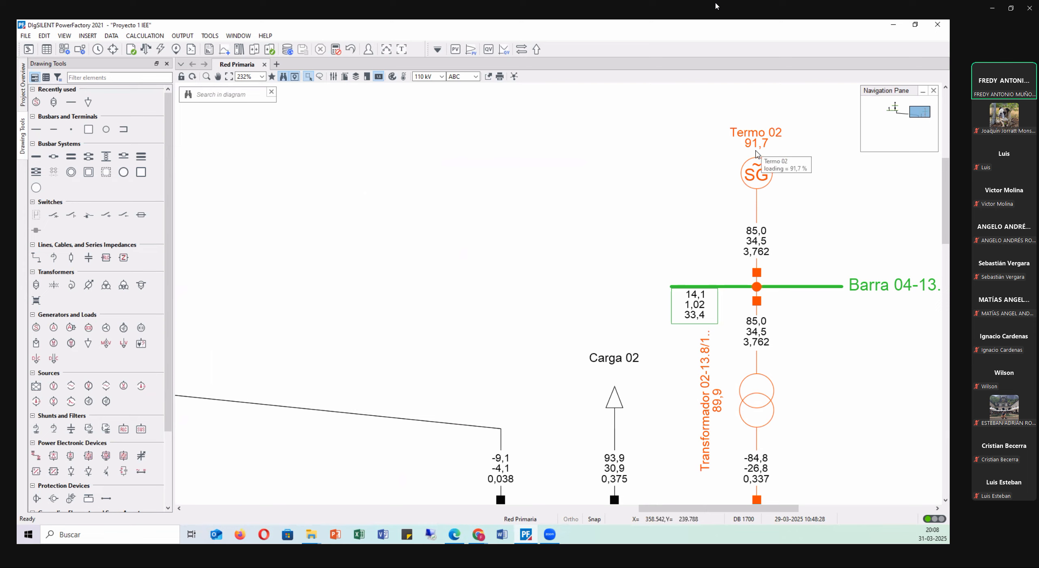
# Examine the loading of Transformador 02 and compare the power and current results on its two sides.
pyautogui.scroll(-3, 641, 250)
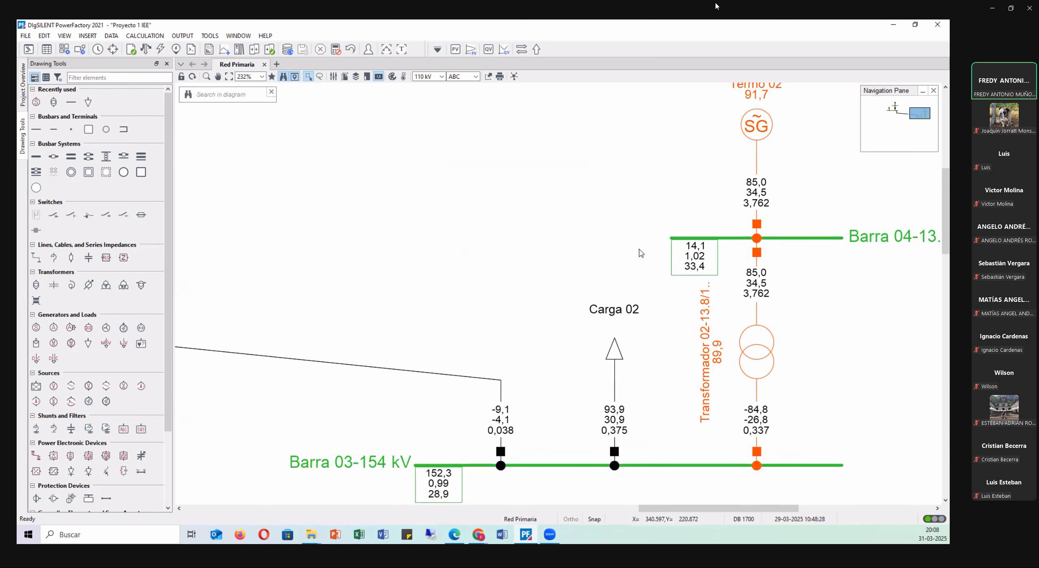
pyautogui.scroll(1, 807, 256)
pyautogui.scroll(3, 750, 368)
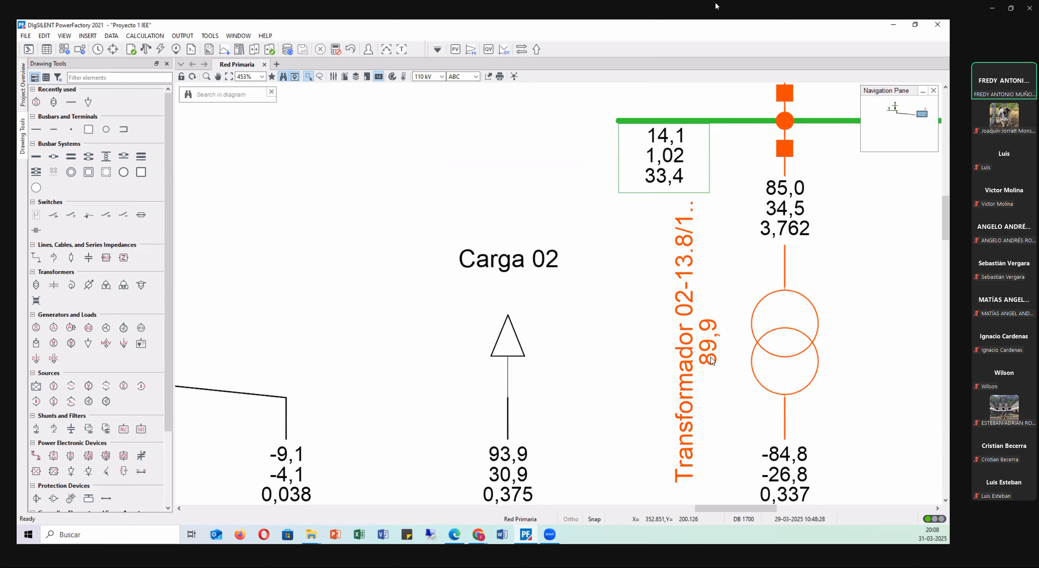
pyautogui.moveTo(711, 361)
pyautogui.scroll(-2, 635, 287)
pyautogui.scroll(3, 707, 283)
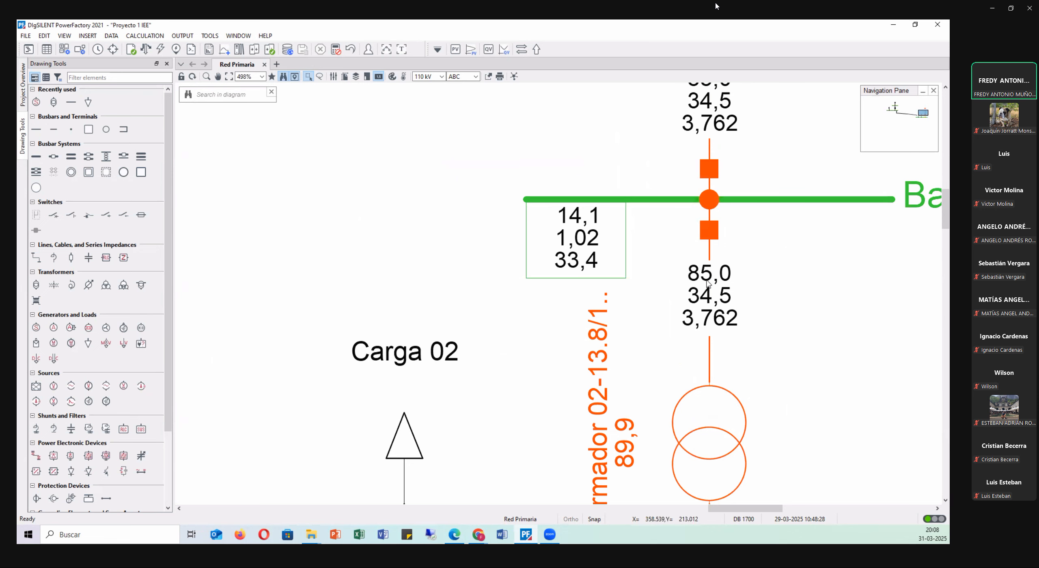
pyautogui.scroll(-3, 707, 283)
pyautogui.scroll(1, 788, 356)
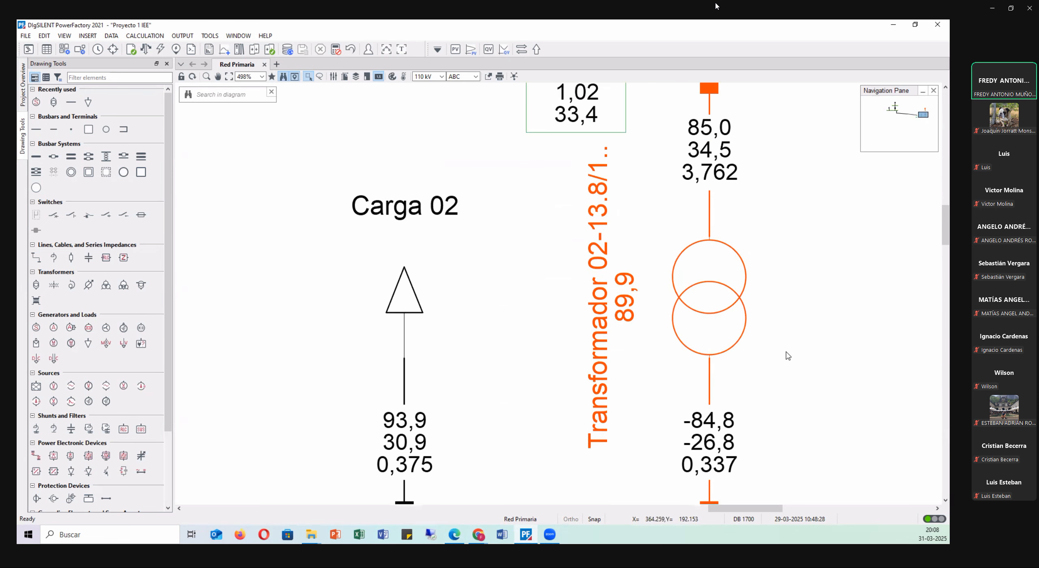
pyautogui.scroll(3, 788, 356)
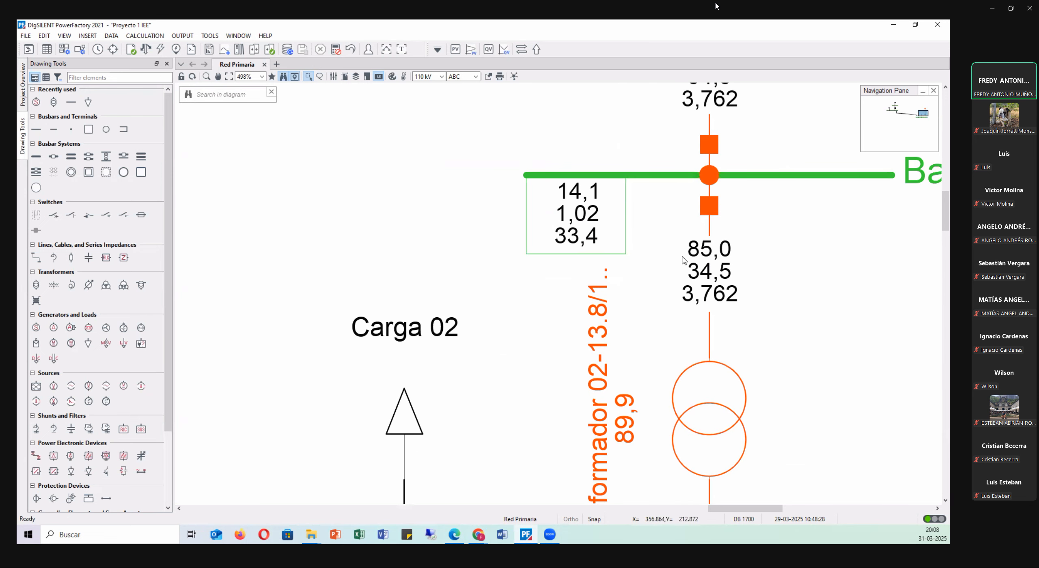
pyautogui.moveTo(682, 260)
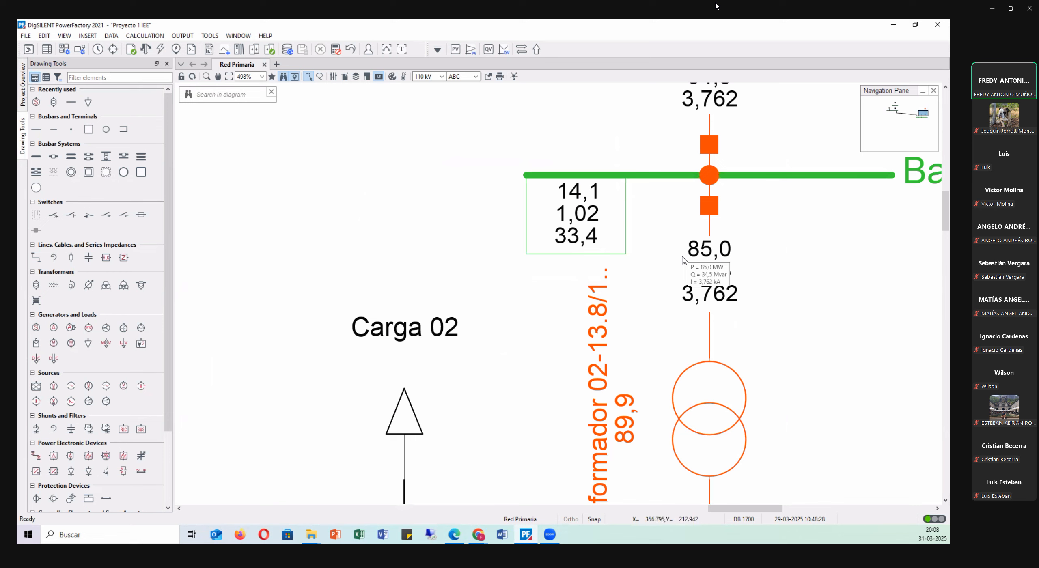
pyautogui.scroll(-5, 686, 276)
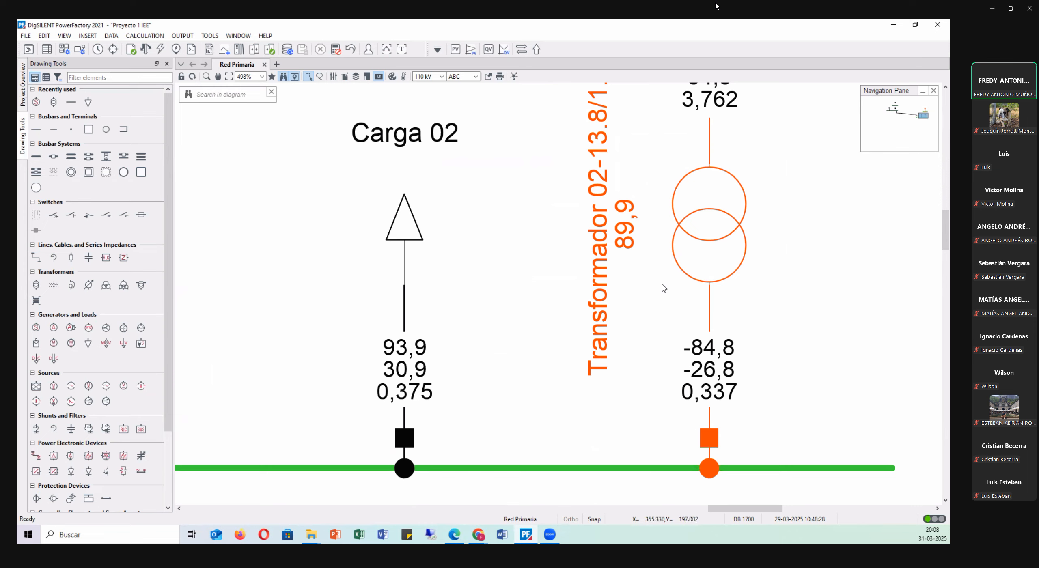
pyautogui.click(715, 356)
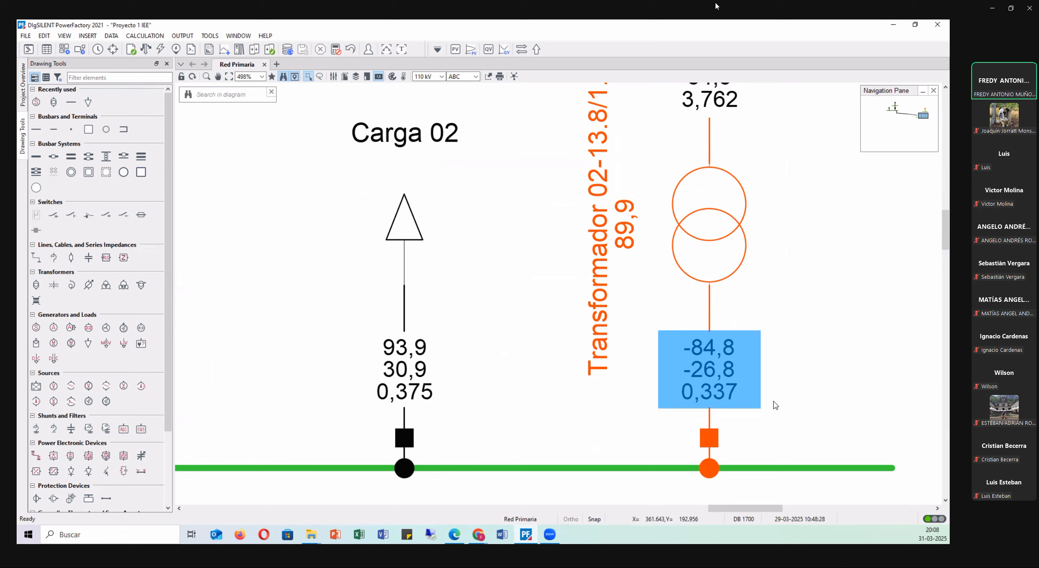
pyautogui.click(759, 470)
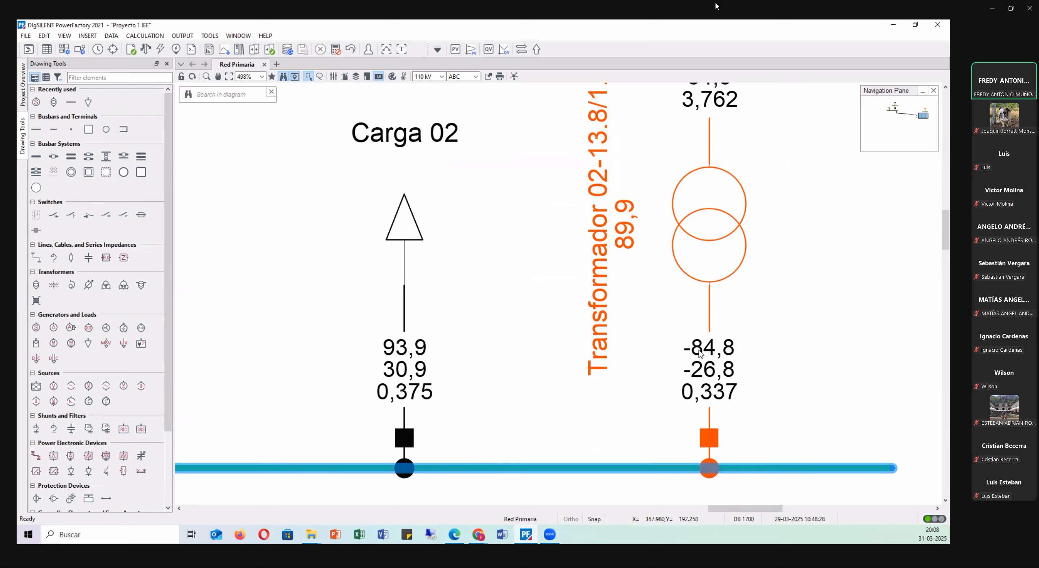
pyautogui.scroll(5, 772, 410)
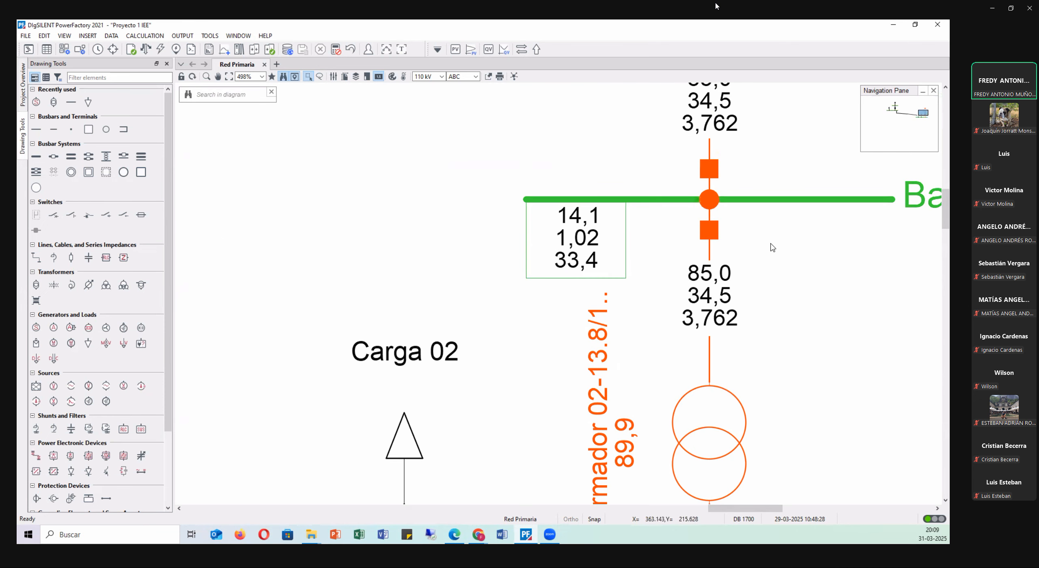
pyautogui.click(698, 274)
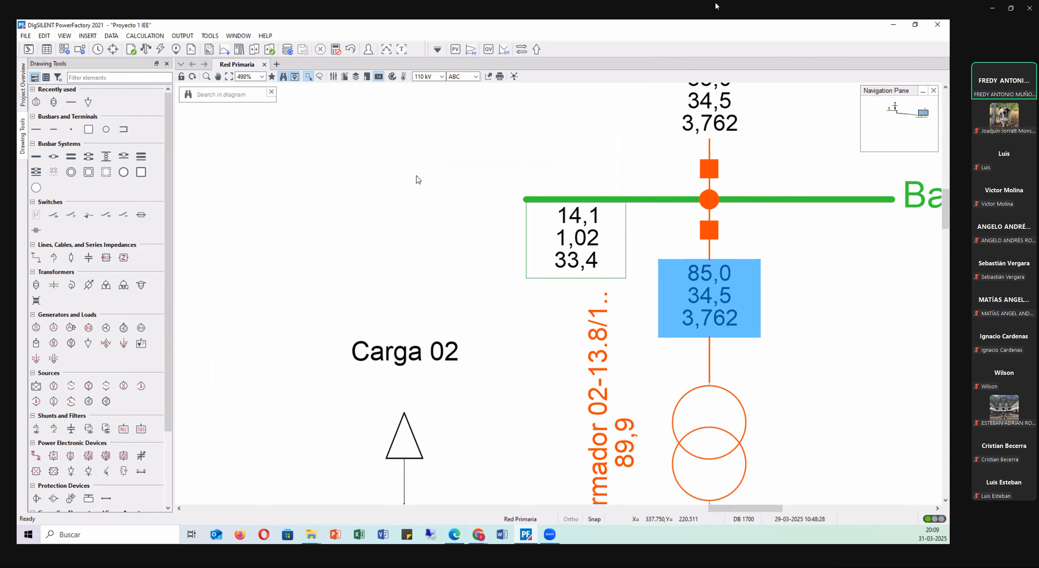
pyautogui.click(332, 77)
pyautogui.click(282, 97)
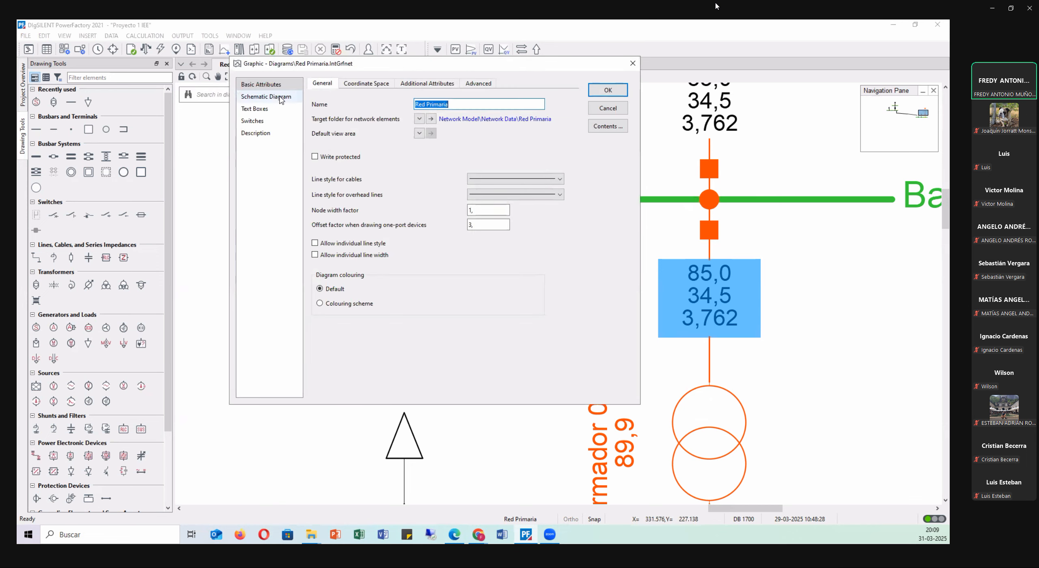
pyautogui.moveTo(353, 71); pyautogui.dragTo(328, 140)
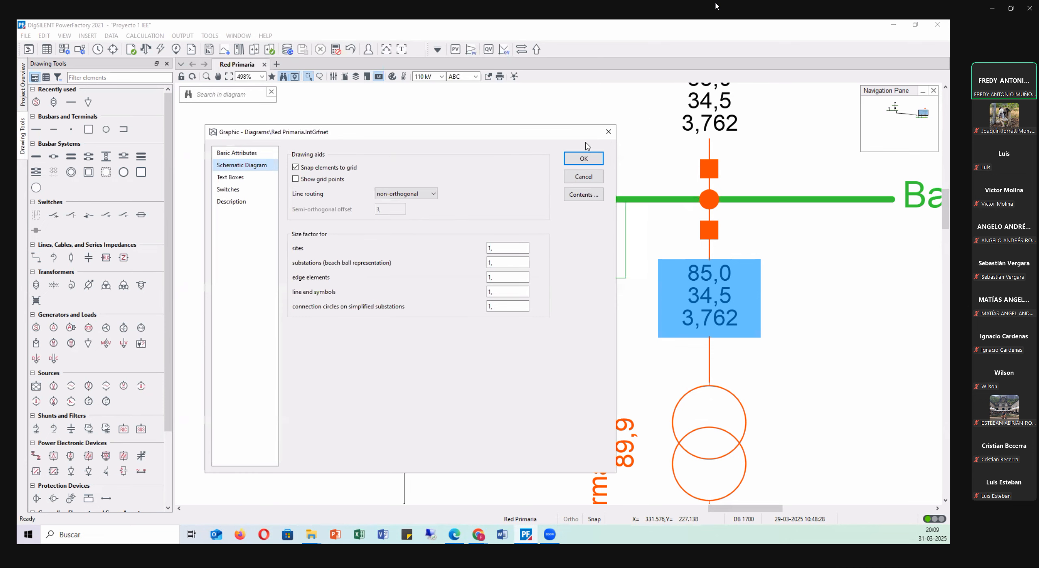
pyautogui.click(609, 132)
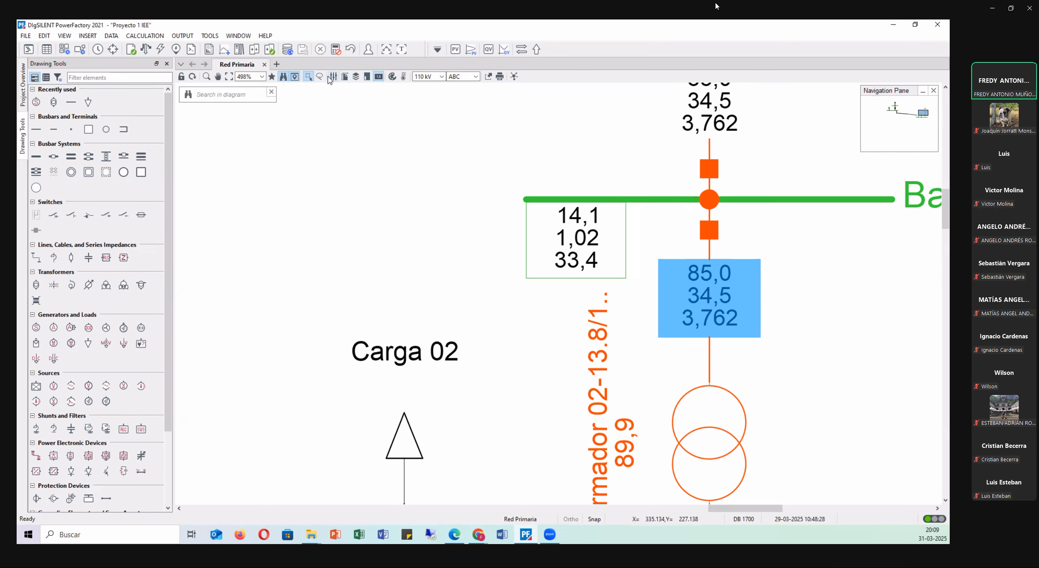
# Show vector groups, tap positions and animated power flow direction arrows representing active power in the diagram's element details.
pyautogui.click(355, 76)
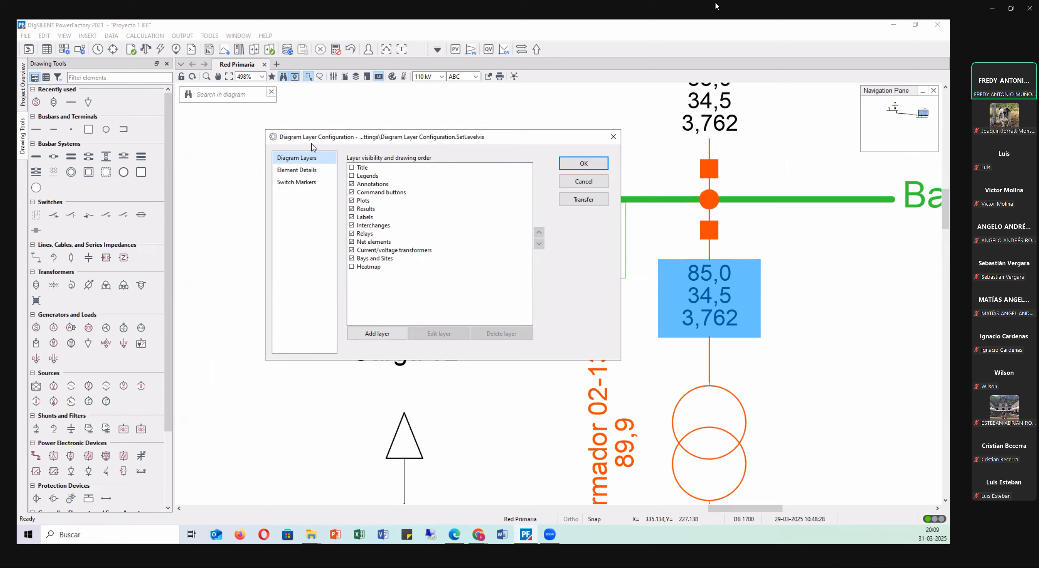
pyautogui.click(298, 172)
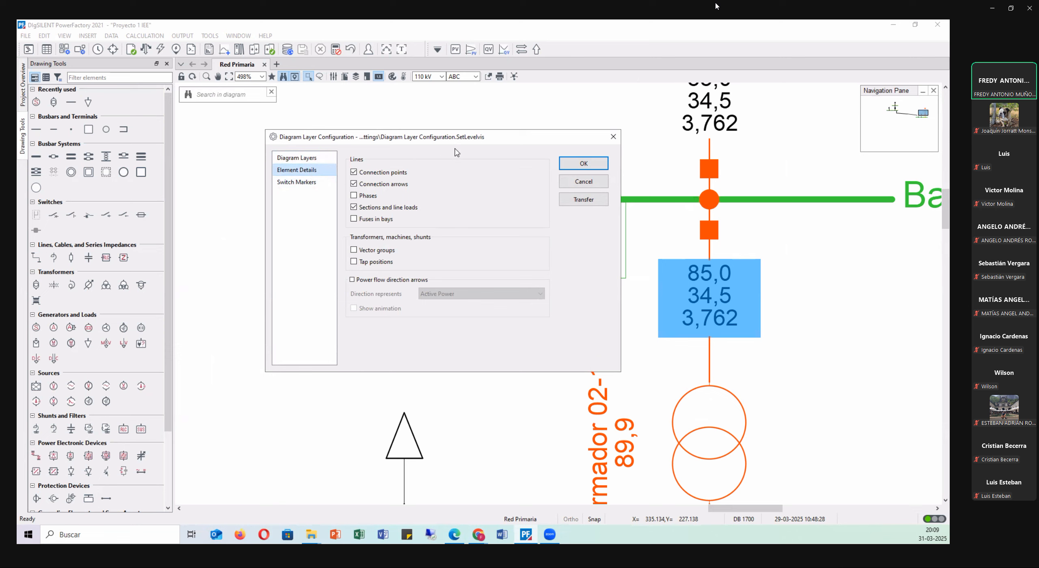
pyautogui.click(372, 252)
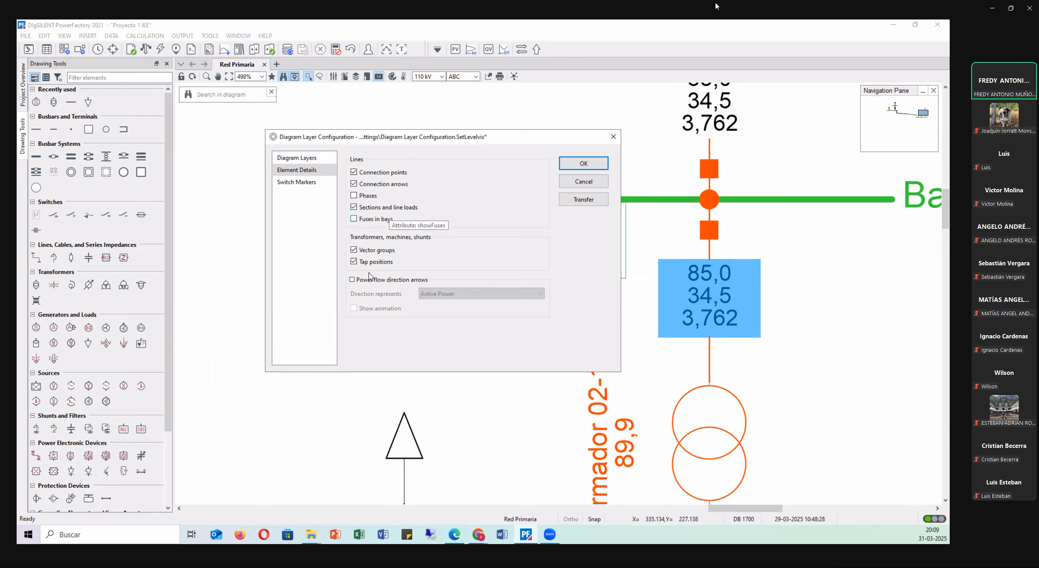
pyautogui.click(357, 280)
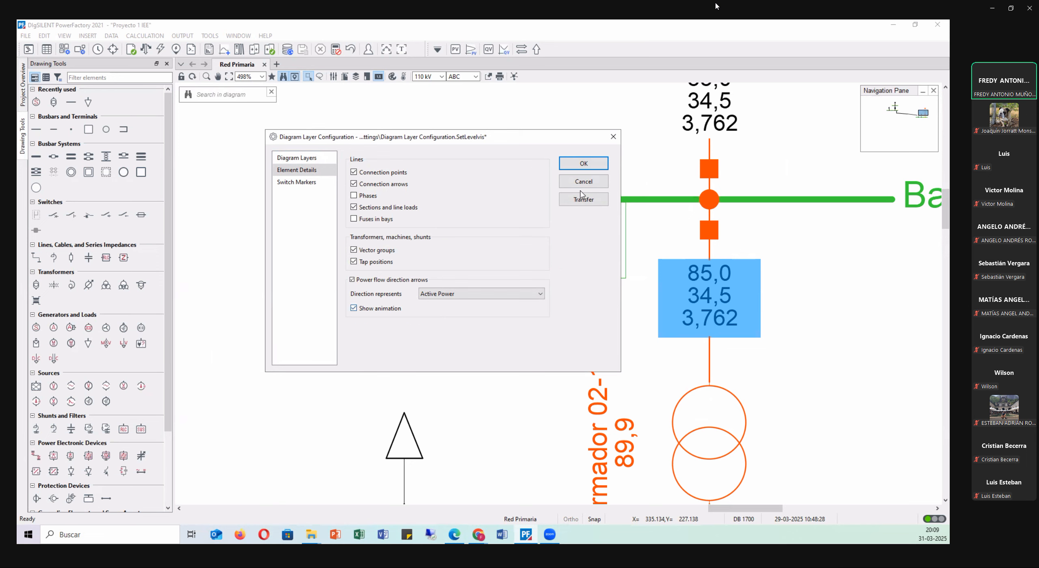
pyautogui.click(584, 163)
# Examine the active power flow arrows from Termo 01 across Línea 01-154 kV to Transformador 02.
pyautogui.scroll(-3, 431, 232)
pyautogui.scroll(-8, 431, 233)
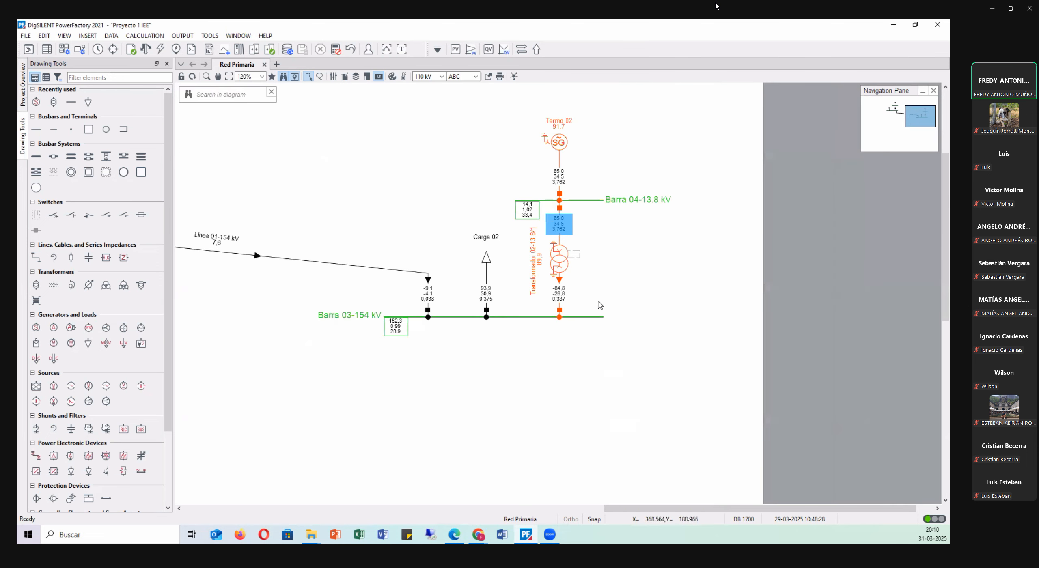
pyautogui.scroll(-4, 597, 302)
pyautogui.scroll(1, 254, 223)
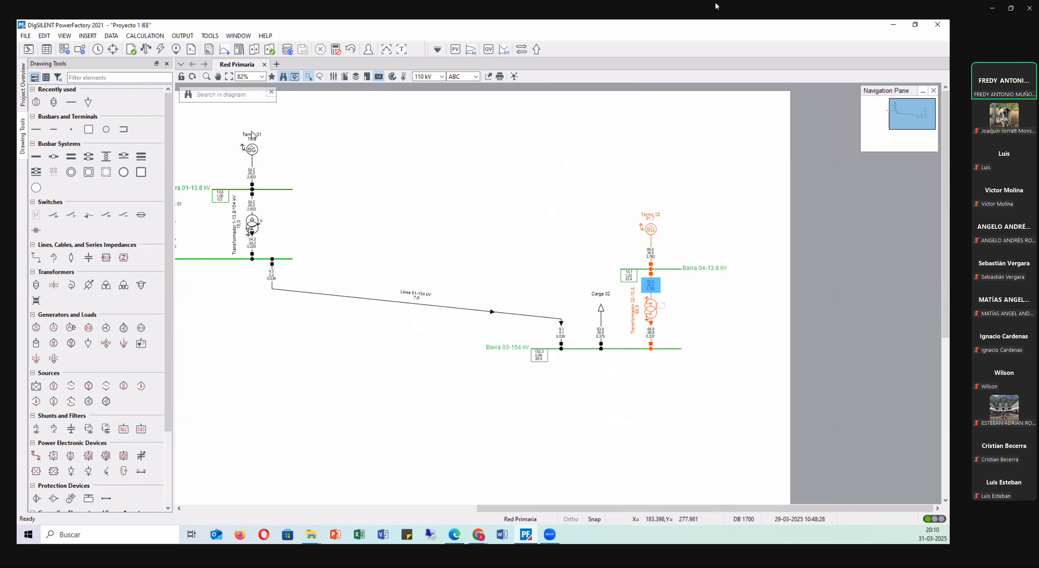
pyautogui.scroll(2, 252, 133)
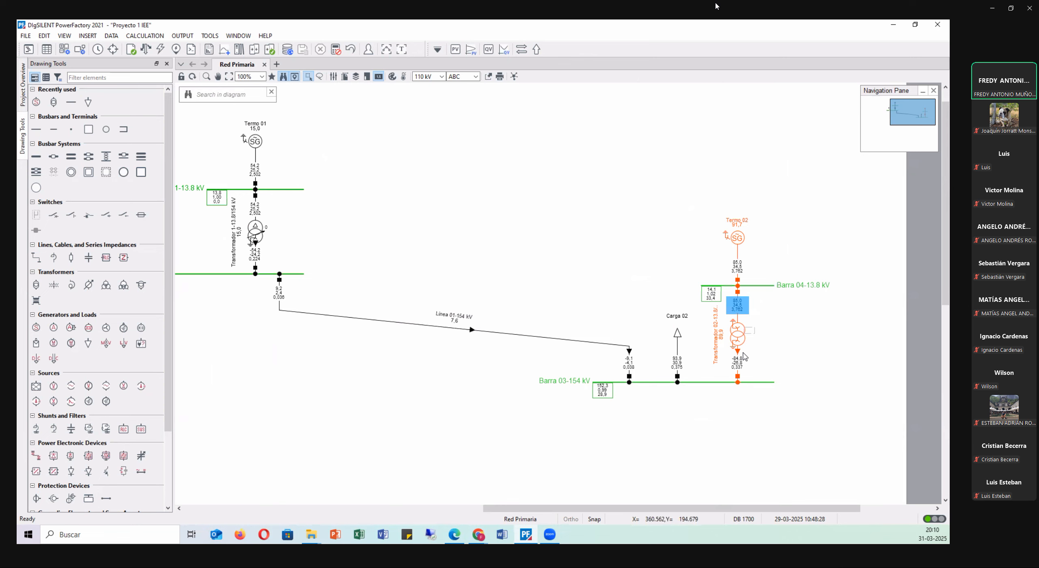
pyautogui.scroll(5, 745, 356)
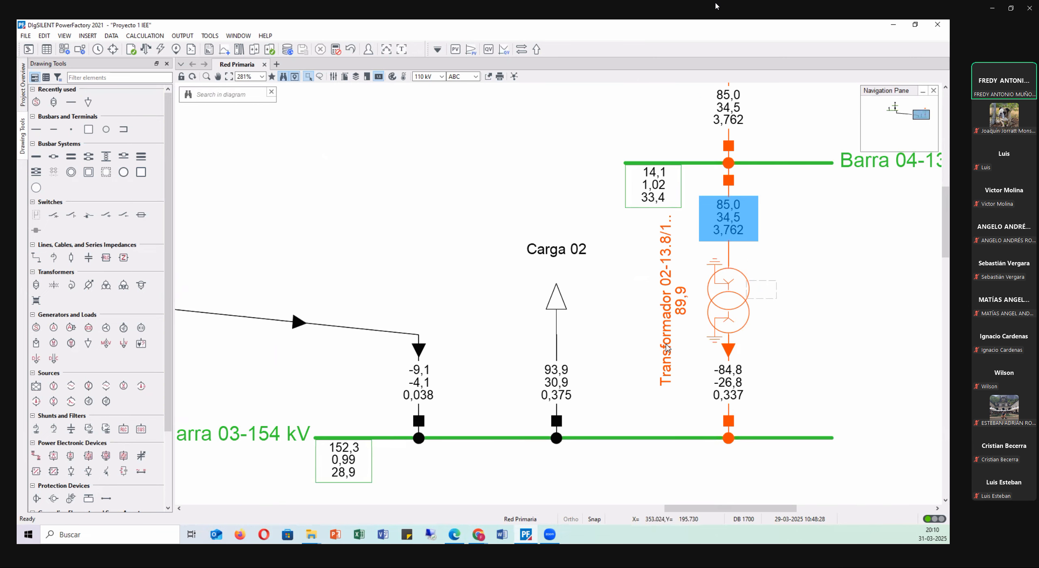
# Try to move Termo 02, Barra 04-13.8 kV and Transformador 02 further away from Barra 03-154 kV.
pyautogui.scroll(-3, 665, 347)
pyautogui.moveTo(644, 123); pyautogui.dragTo(796, 335)
pyautogui.moveTo(703, 321); pyautogui.dragTo(703, 203)
pyautogui.click(755, 208)
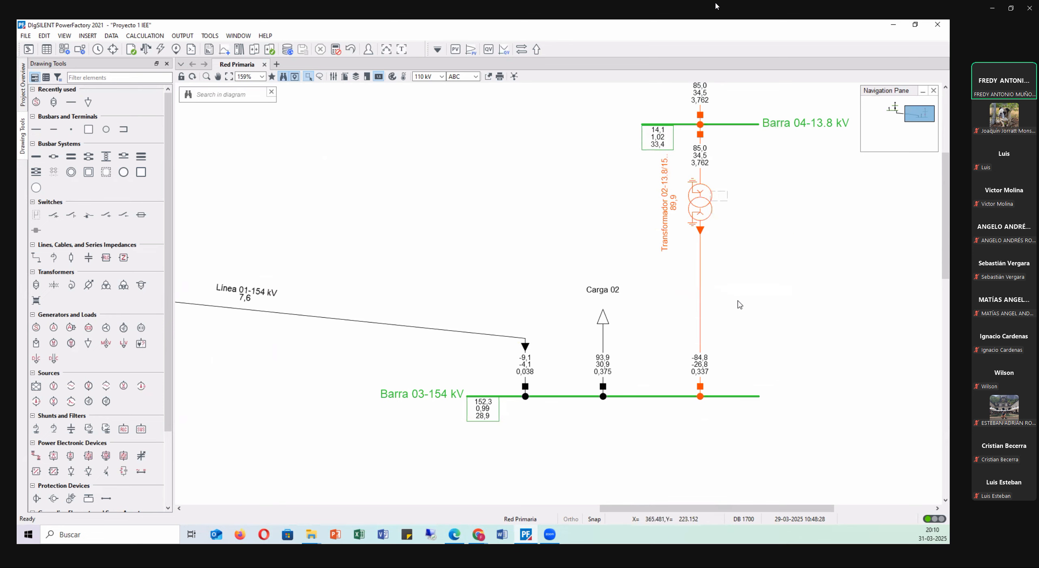
# Try to reposition Transformador 02 midway between Barra 04-13.8 kV and Barra 03-154 kV.
pyautogui.scroll(3, 728, 278)
pyautogui.moveTo(707, 329); pyautogui.dragTo(706, 387)
pyautogui.click(765, 377)
pyautogui.scroll(-3, 714, 348)
pyautogui.scroll(-3, 712, 344)
pyautogui.scroll(4, 711, 301)
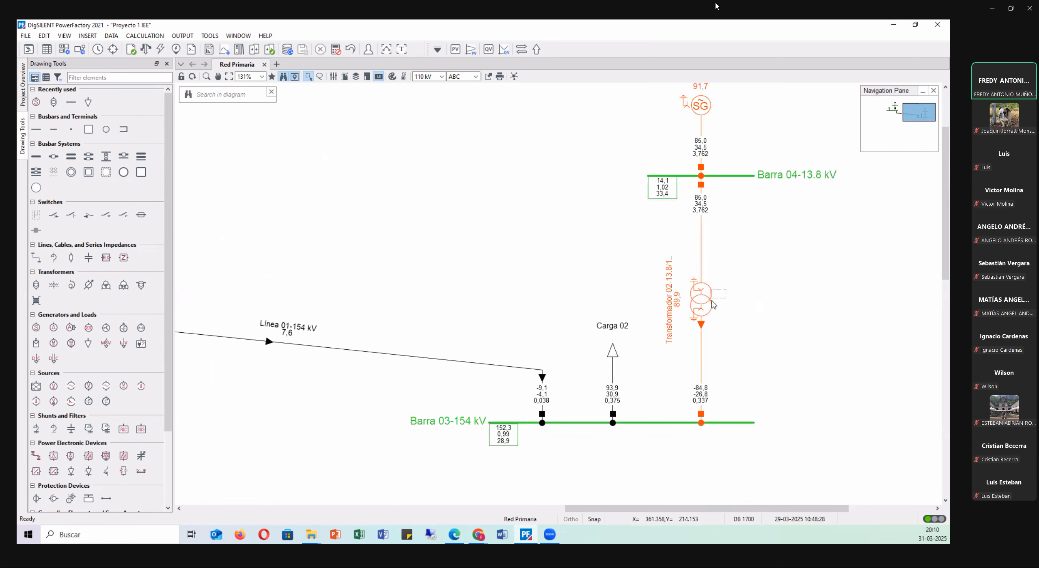
pyautogui.click(699, 330)
pyautogui.moveTo(700, 332)
pyautogui.mouseDown()
pyautogui.moveTo(703, 221)
pyautogui.moveTo(705, 323)
pyautogui.mouseUp()
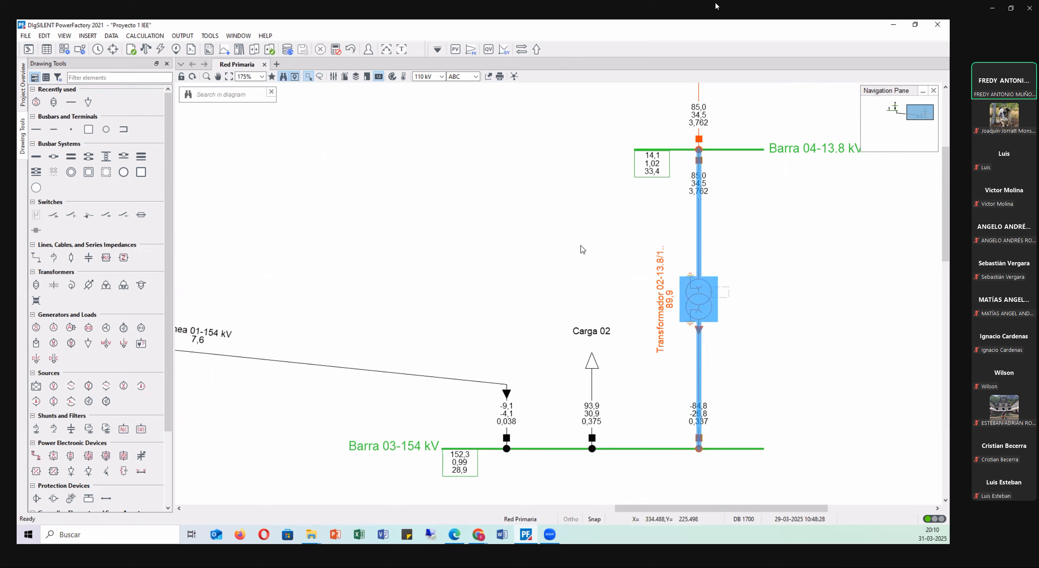
pyautogui.click(553, 260)
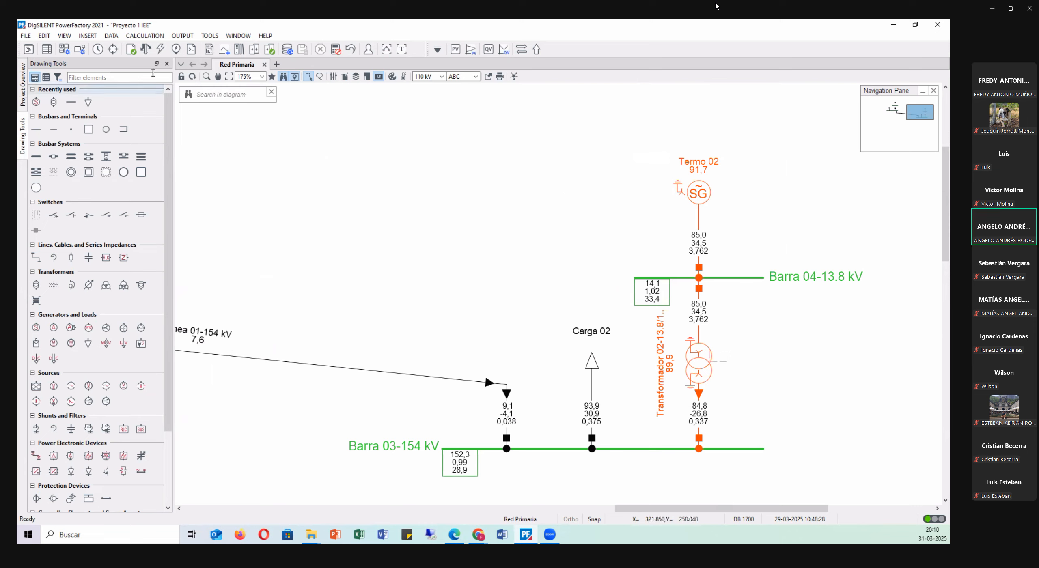
# Review the element details of the diagram layer configuration, including the active power direction arrows, and accept the settings.
pyautogui.click(356, 76)
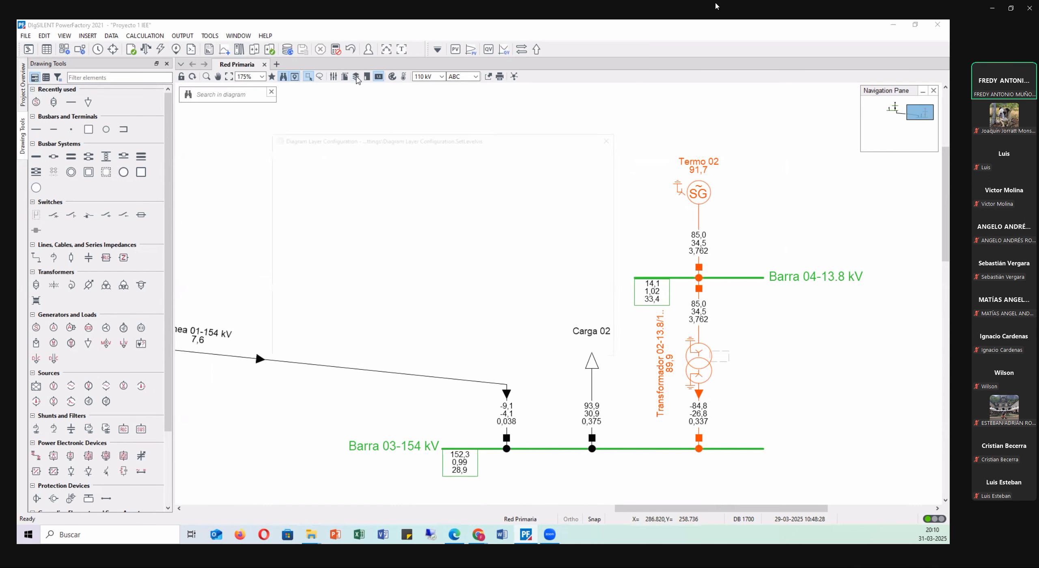
pyautogui.click(297, 170)
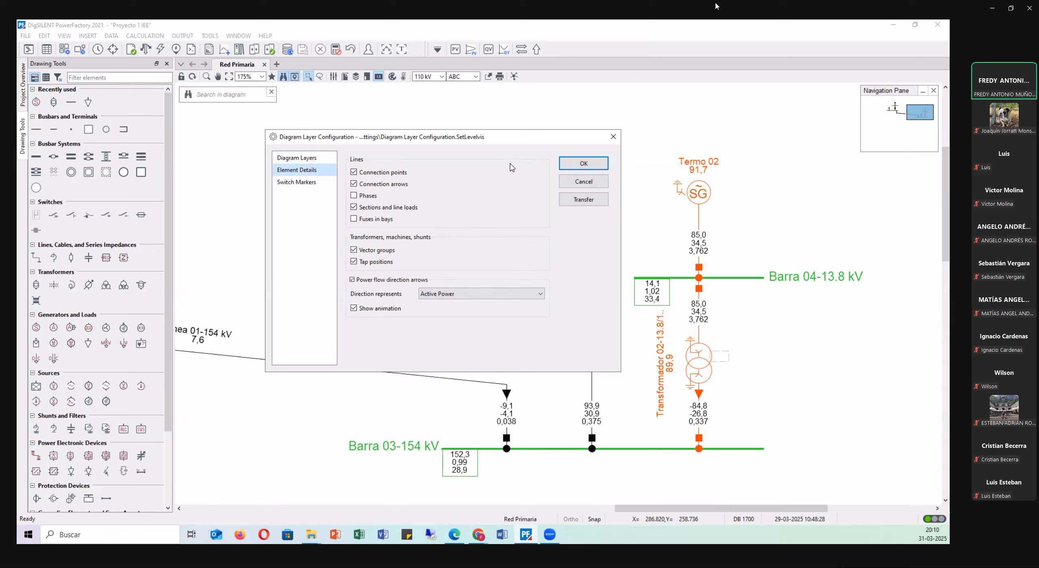
pyautogui.click(573, 164)
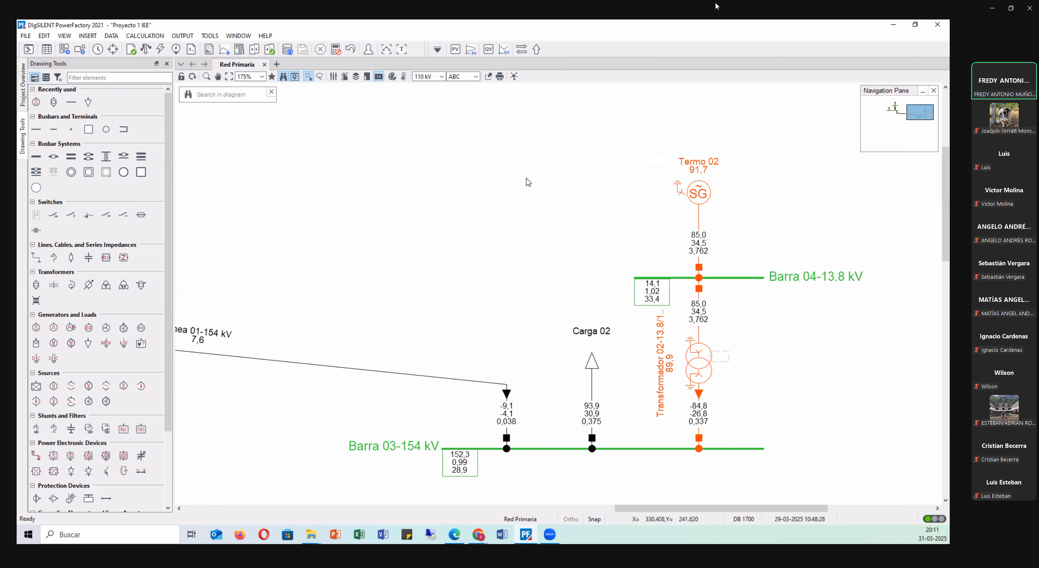
# Examine the loading and power flow results of Línea 01-154 kV and Transformador 1-13.8/154 kV on the diagram.
pyautogui.scroll(-3, 545, 262)
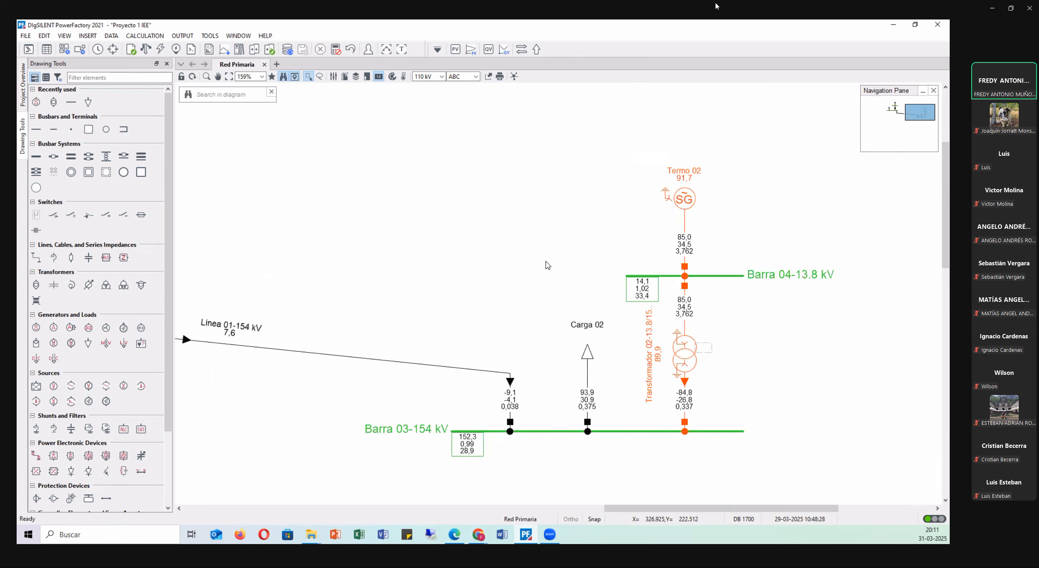
pyautogui.scroll(2, 392, 338)
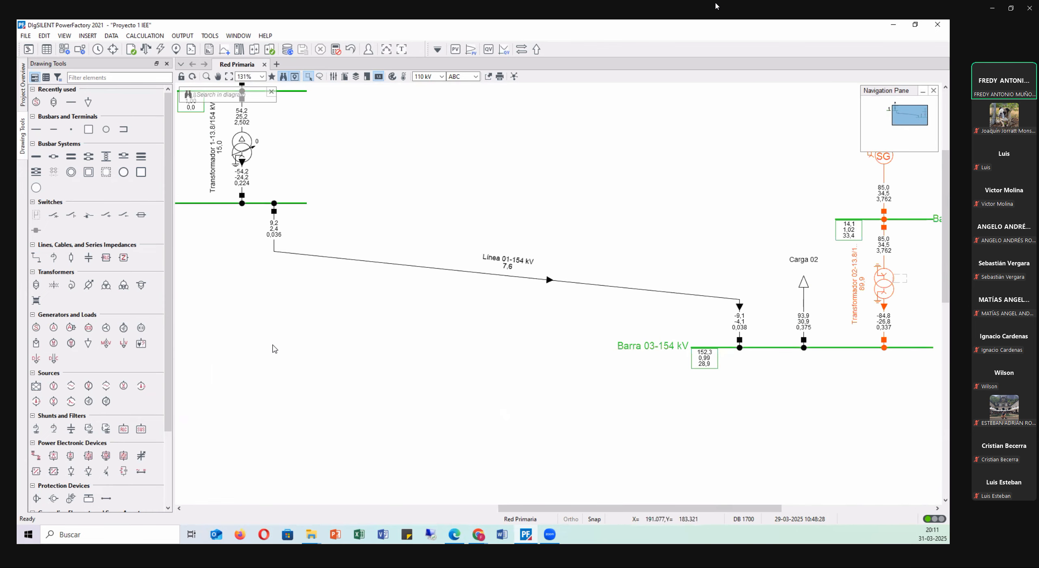
pyautogui.scroll(4, 436, 252)
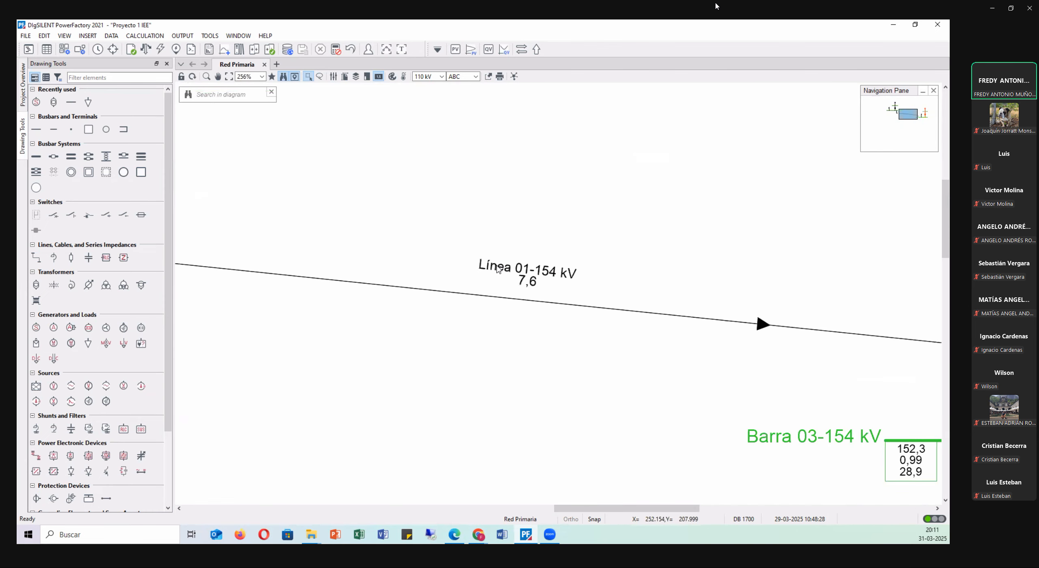
pyautogui.scroll(2, 536, 294)
pyautogui.moveTo(533, 288)
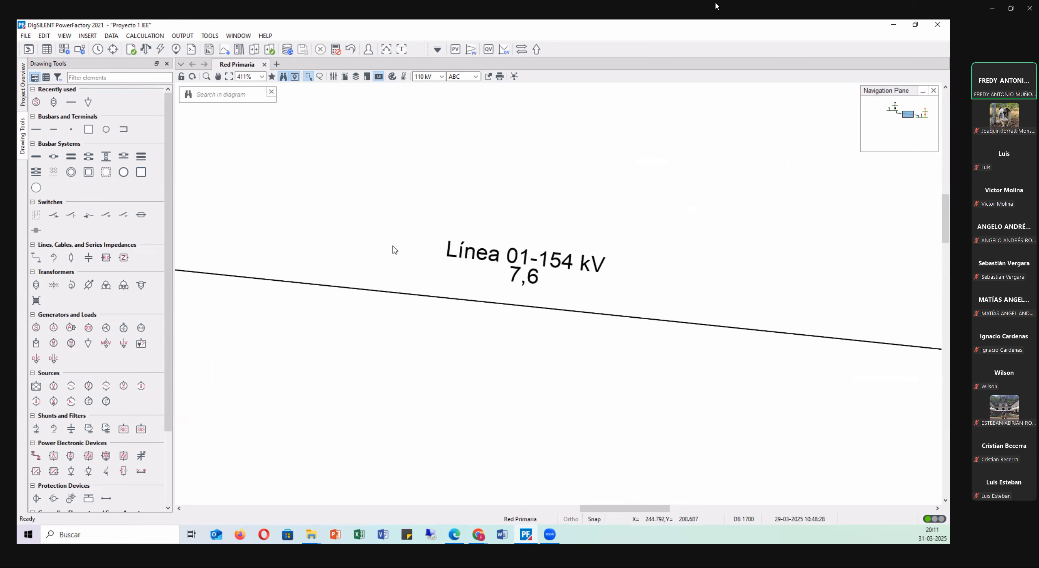
pyautogui.scroll(-7, 393, 247)
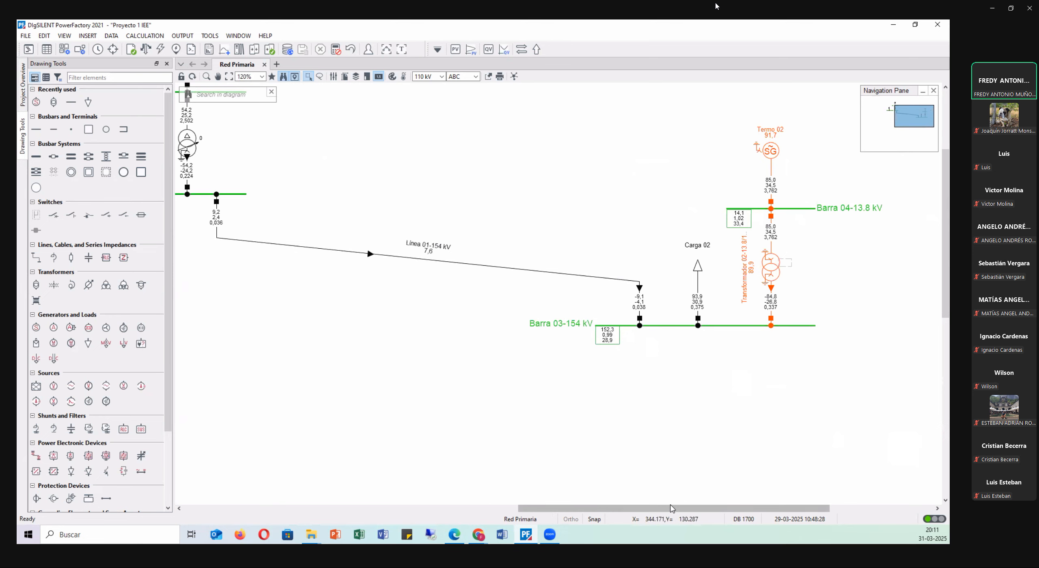
pyautogui.moveTo(648, 510); pyautogui.dragTo(580, 508)
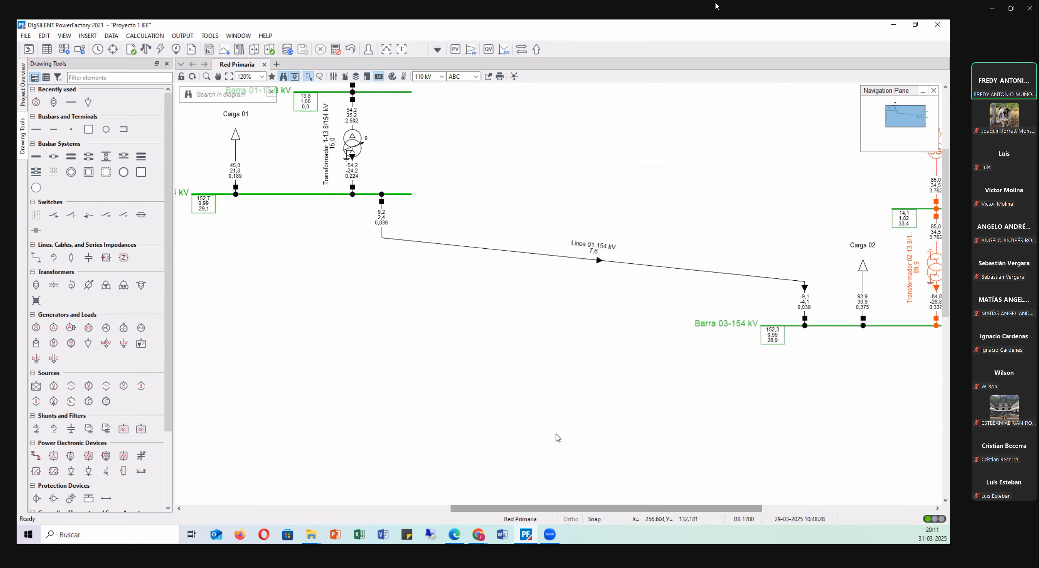
pyautogui.scroll(4, 514, 334)
pyautogui.scroll(7, 339, 240)
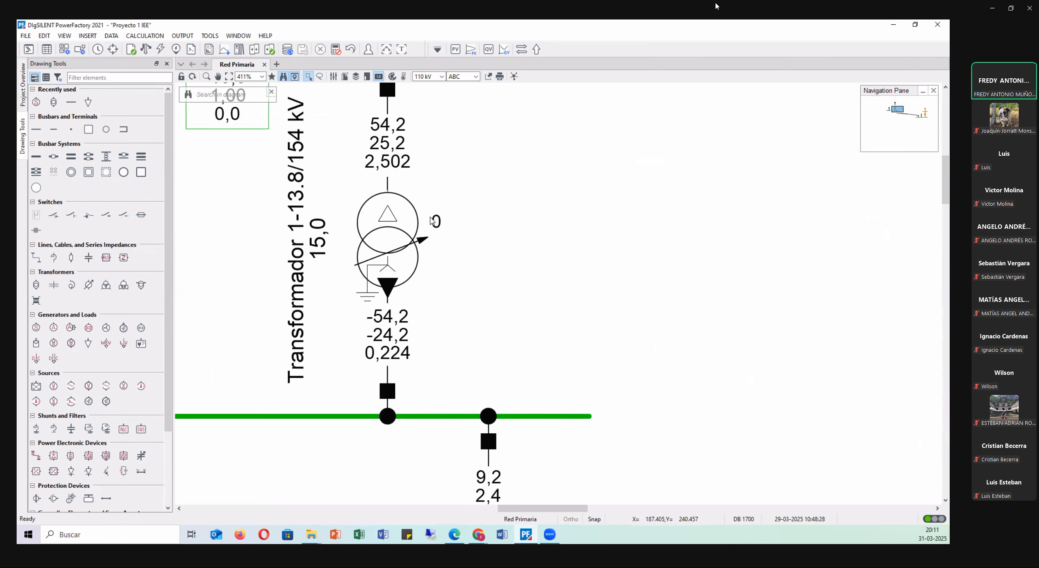
pyautogui.scroll(-7, 292, 264)
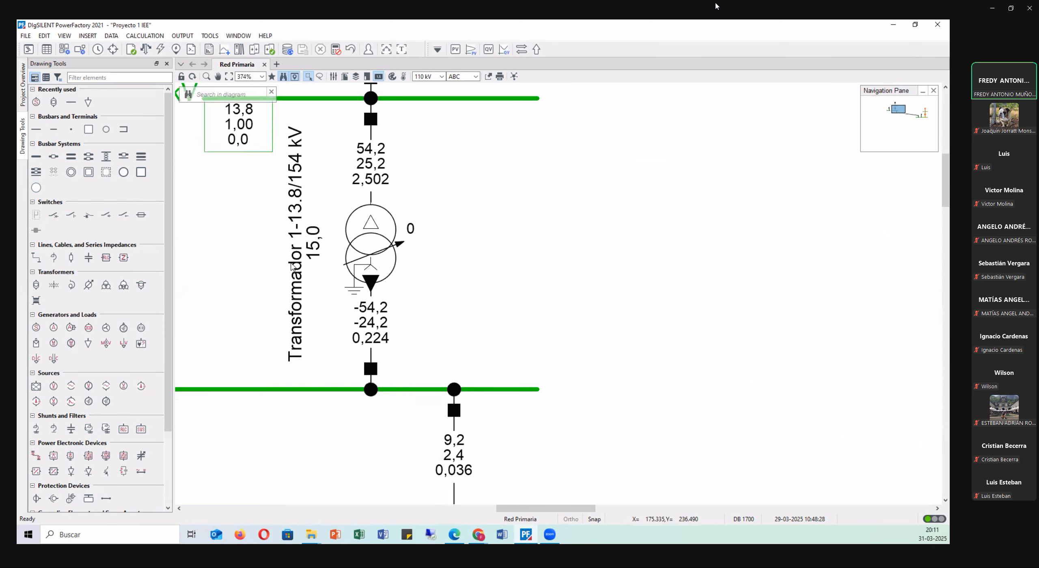
pyautogui.scroll(-2, 292, 266)
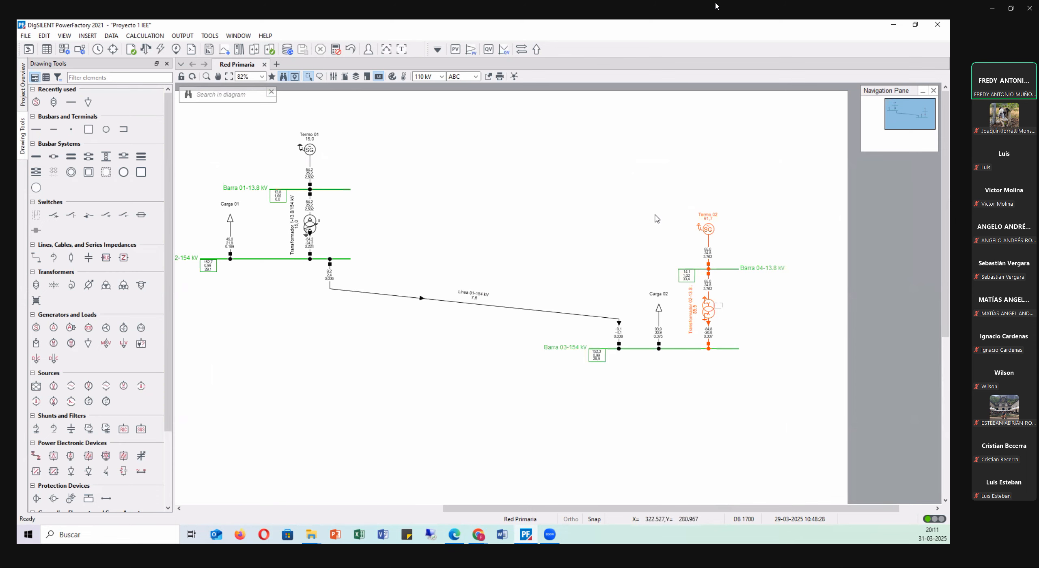
# Take the synchronous machine Termo 02 out of service.
pyautogui.scroll(1, 735, 286)
pyautogui.scroll(1, 735, 287)
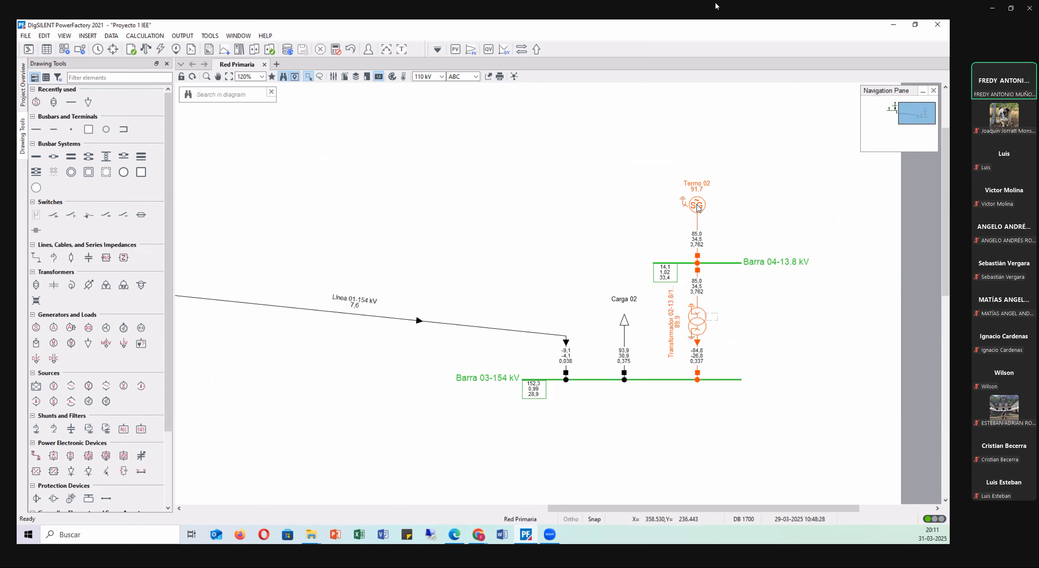
pyautogui.click(699, 208)
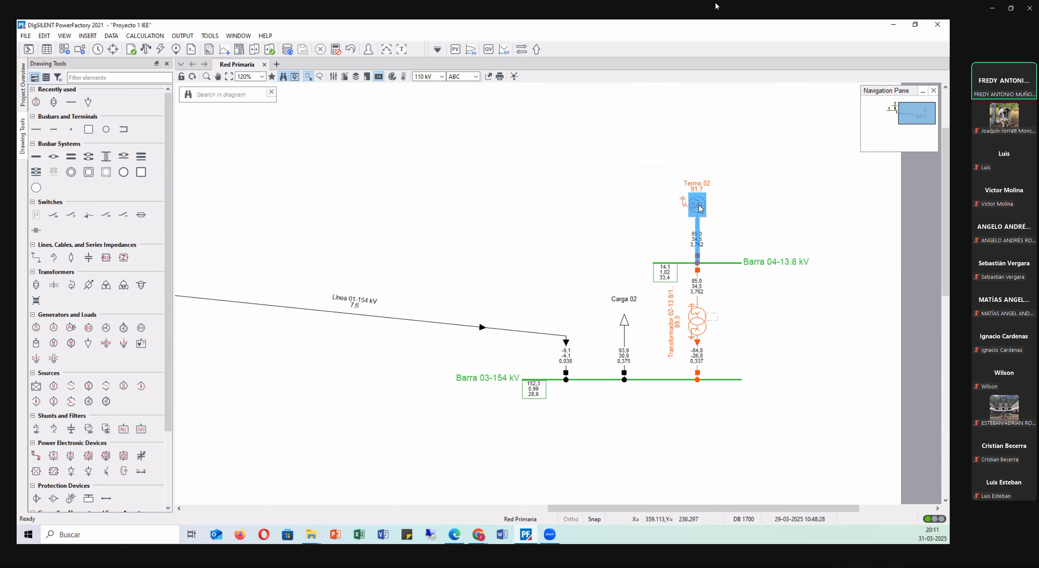
pyautogui.doubleClick(698, 207)
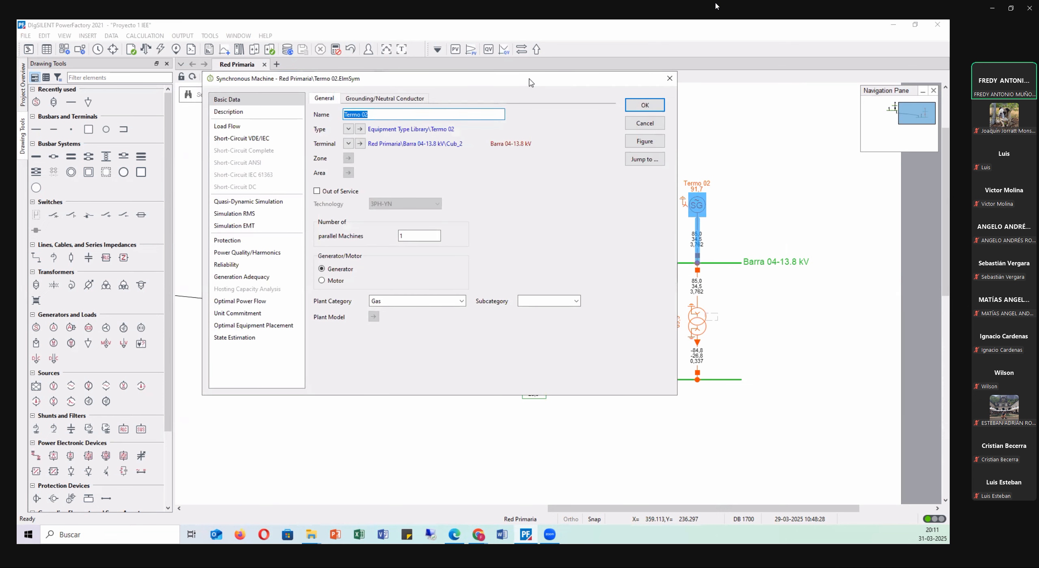
pyautogui.moveTo(532, 83); pyautogui.dragTo(609, 113)
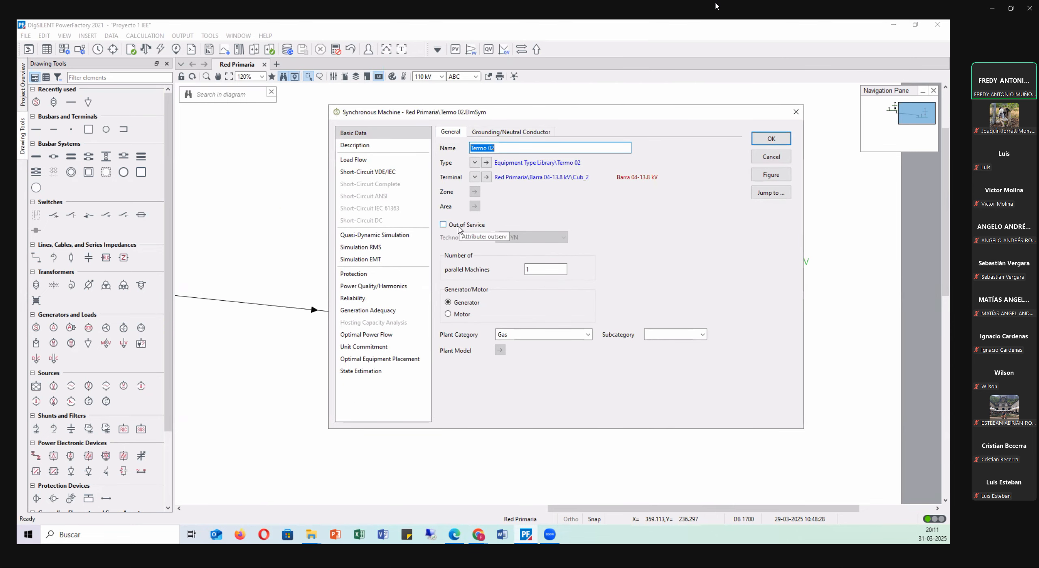
pyautogui.click(443, 225)
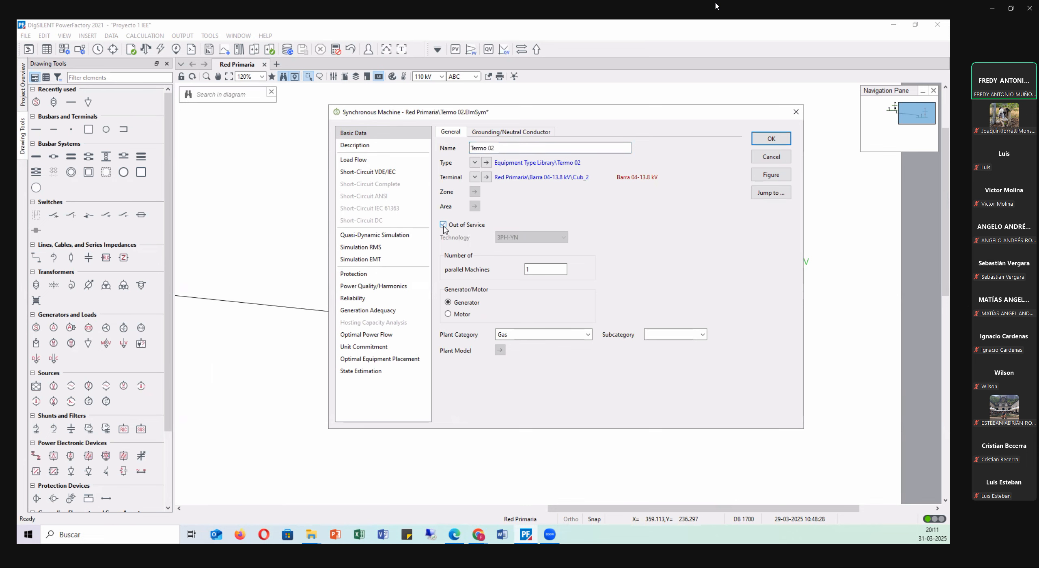
pyautogui.click(772, 141)
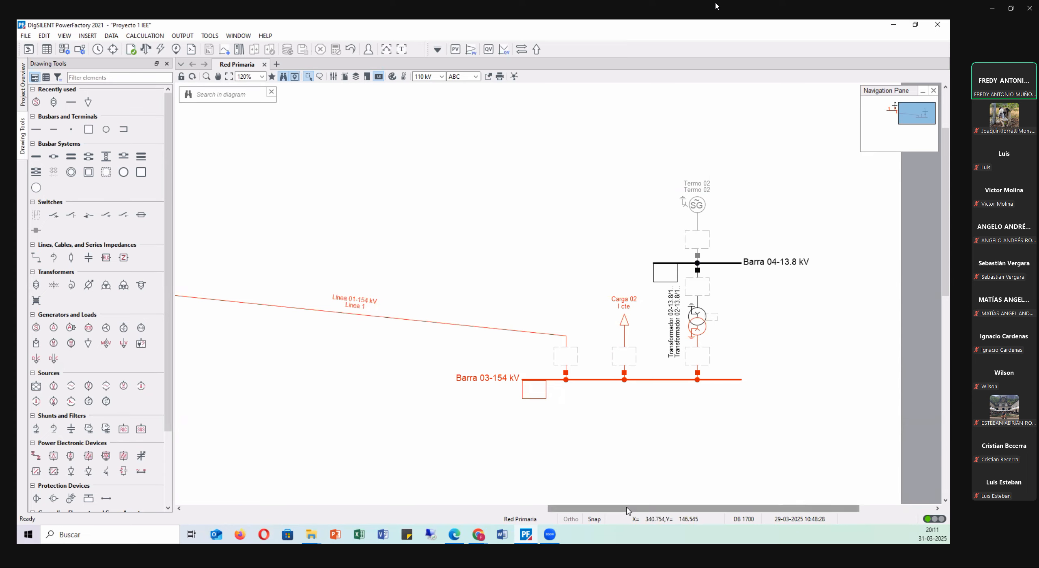
# Run the balanced, positive sequence AC load flow with the active and reactive power limits considered.
pyautogui.moveTo(641, 508); pyautogui.dragTo(603, 489)
pyautogui.click(146, 49)
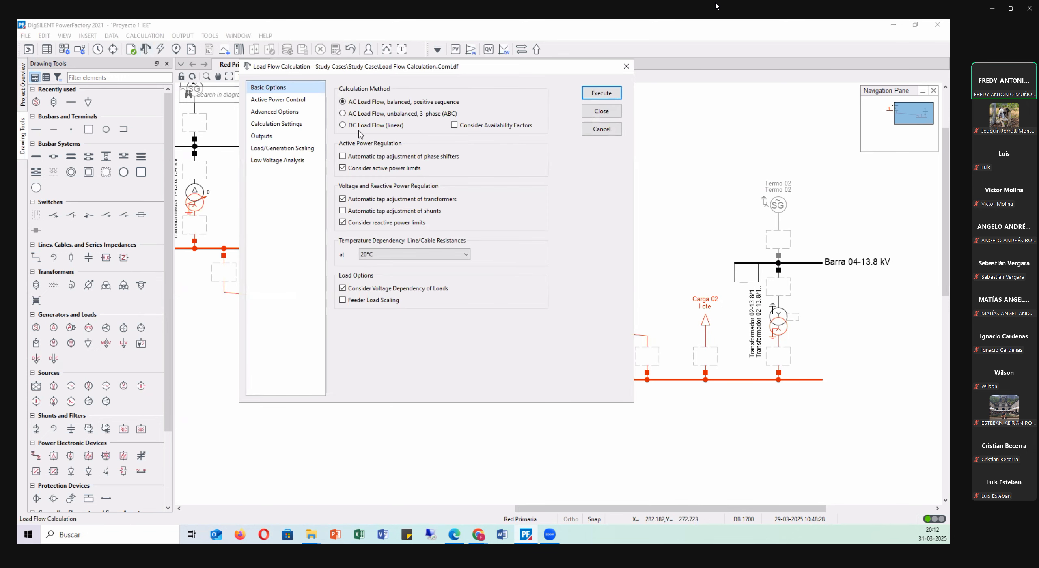
pyautogui.click(601, 96)
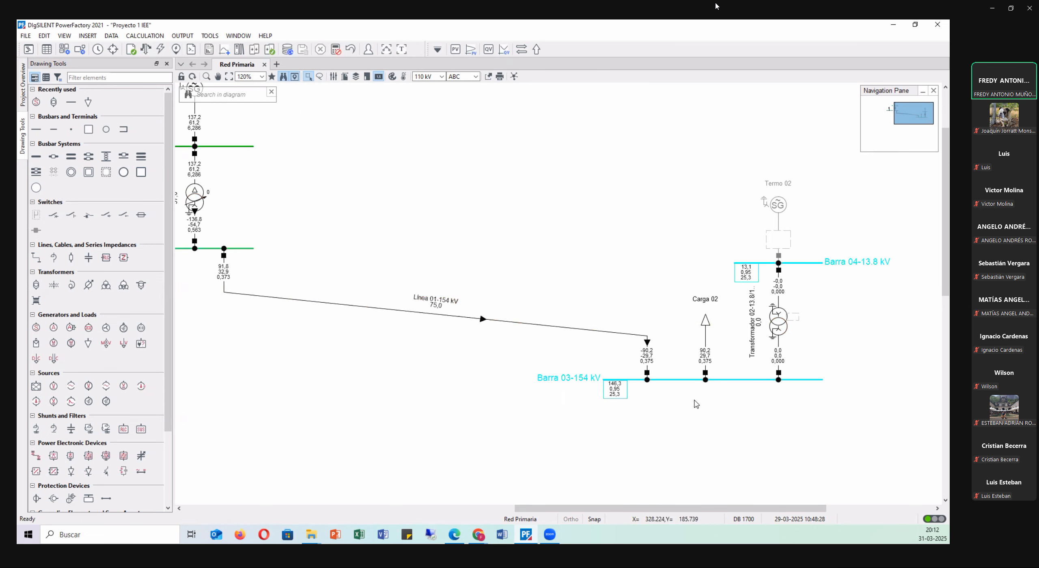
# Examine the voltage results at Barra 03-154 kV and the power flow through Línea 01-154 kV with Termo 02 disconnected.
pyautogui.moveTo(682, 510); pyautogui.dragTo(654, 510)
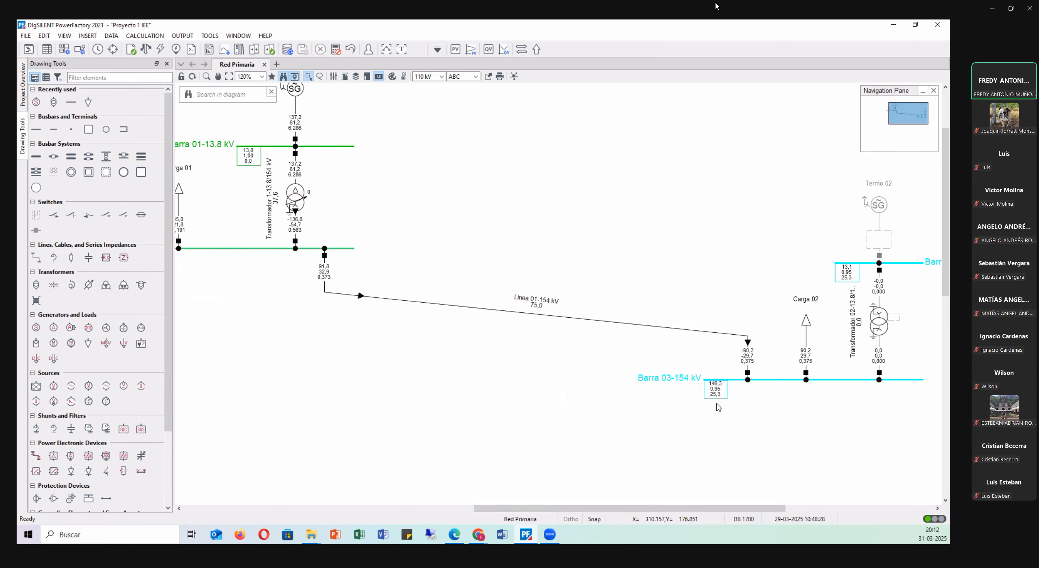
pyautogui.moveTo(714, 397)
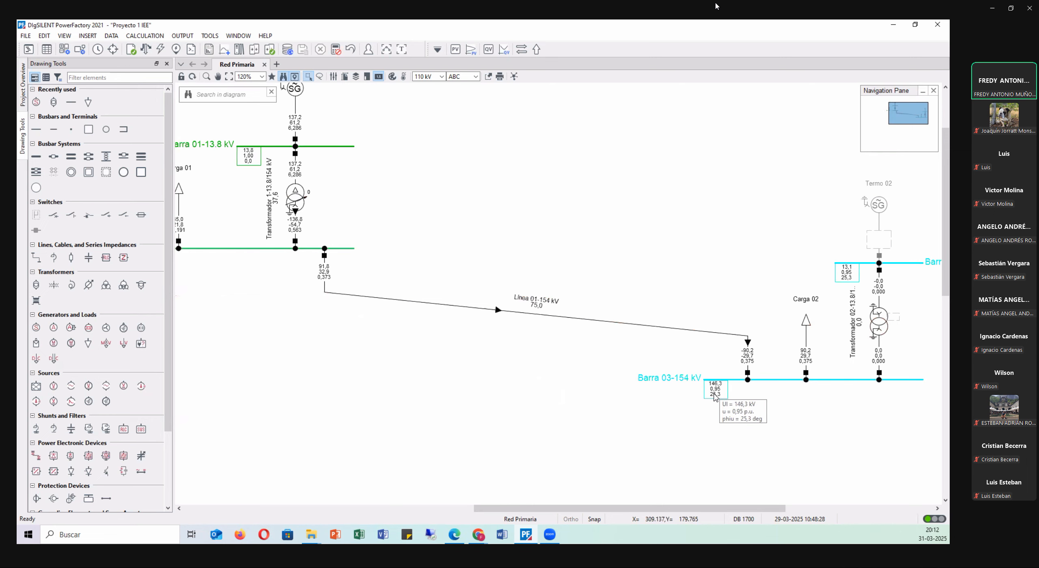
pyautogui.scroll(1, 684, 409)
pyautogui.scroll(1, 682, 407)
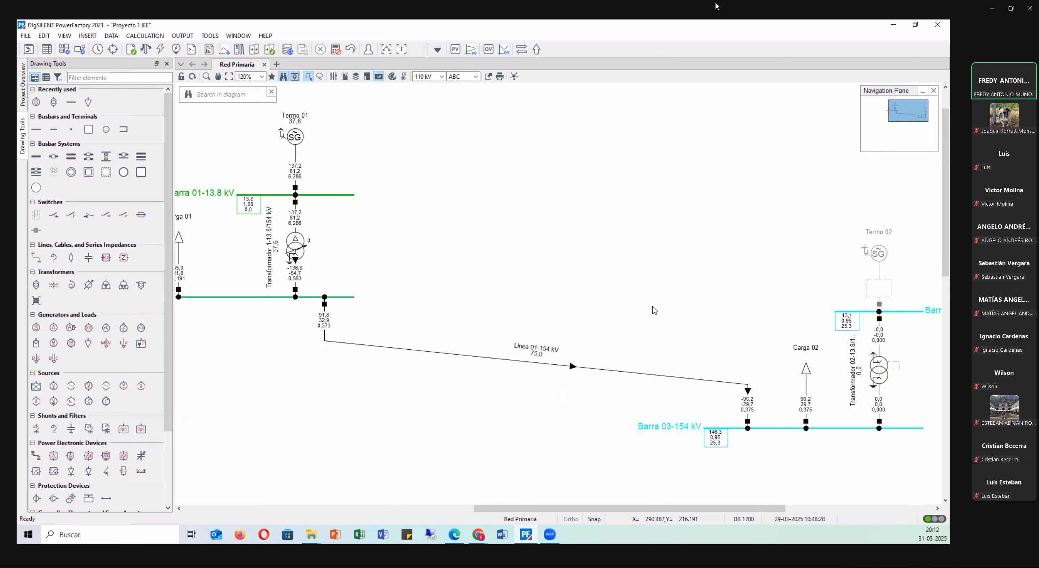
pyautogui.scroll(-2, 640, 312)
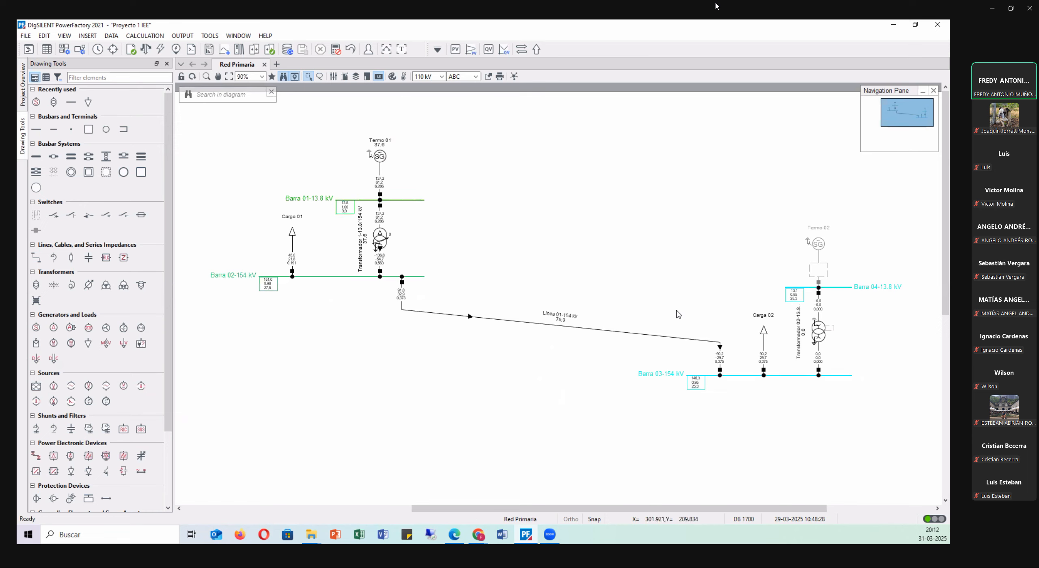
pyautogui.scroll(5, 710, 390)
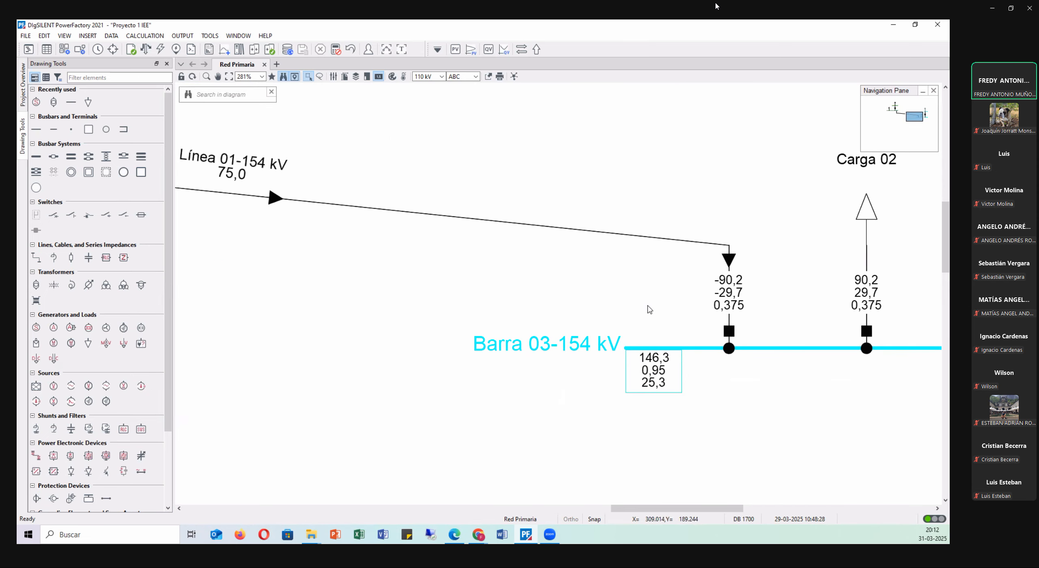
pyautogui.click(672, 367)
pyautogui.moveTo(670, 372)
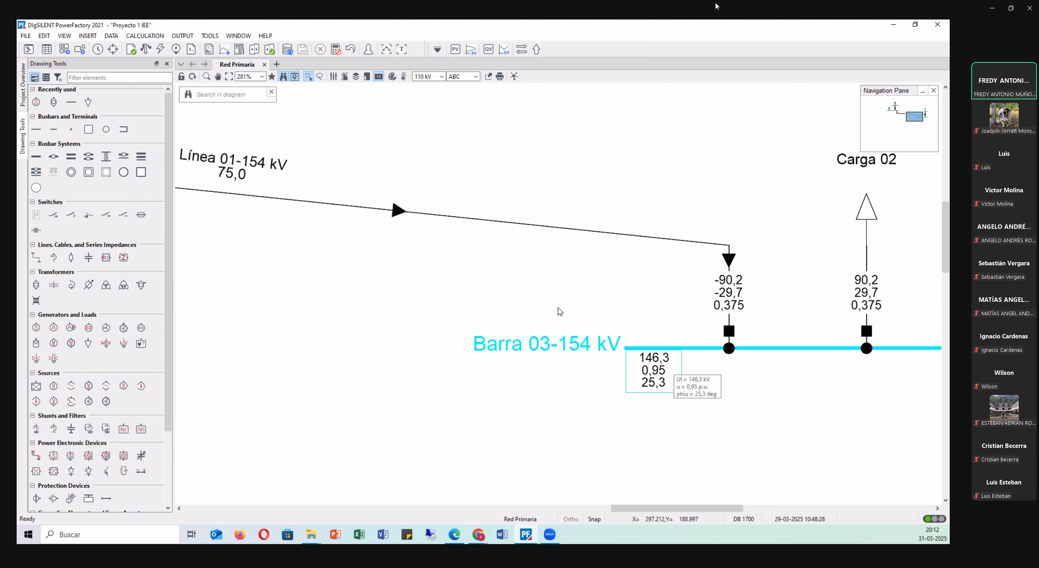
pyautogui.scroll(-6, 524, 307)
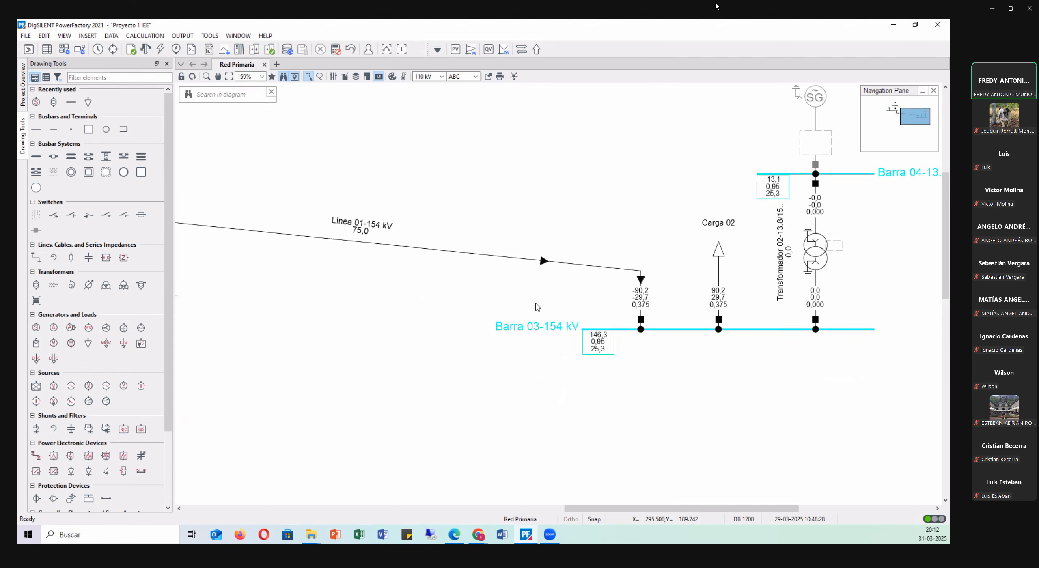
pyautogui.scroll(-2, 535, 288)
pyautogui.scroll(1, 273, 261)
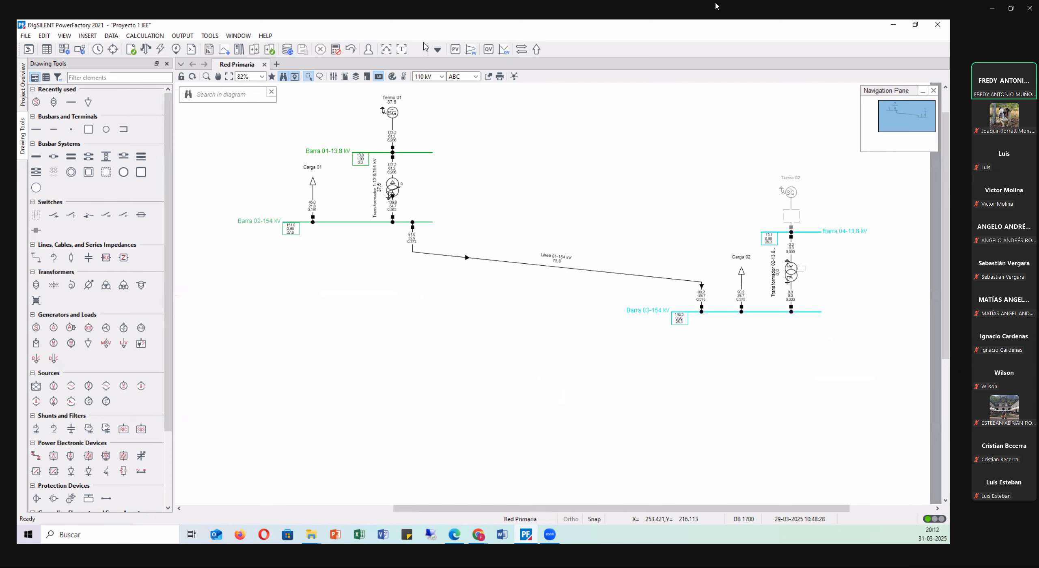
# Reset the load flow calculation and return the synchronous machine Termo 02 to service.
pyautogui.click(337, 53)
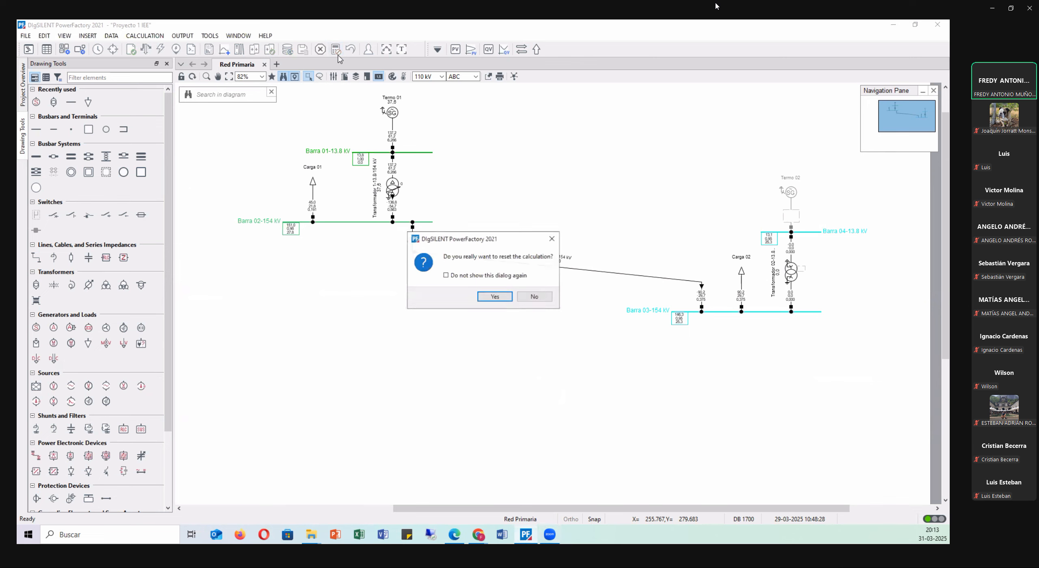
pyautogui.click(495, 297)
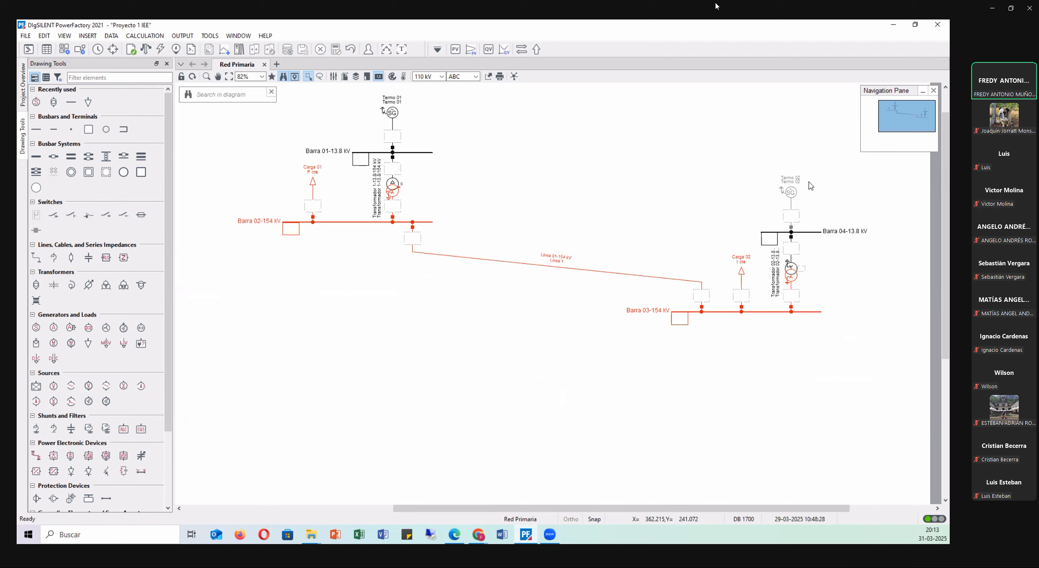
pyautogui.scroll(3, 808, 193)
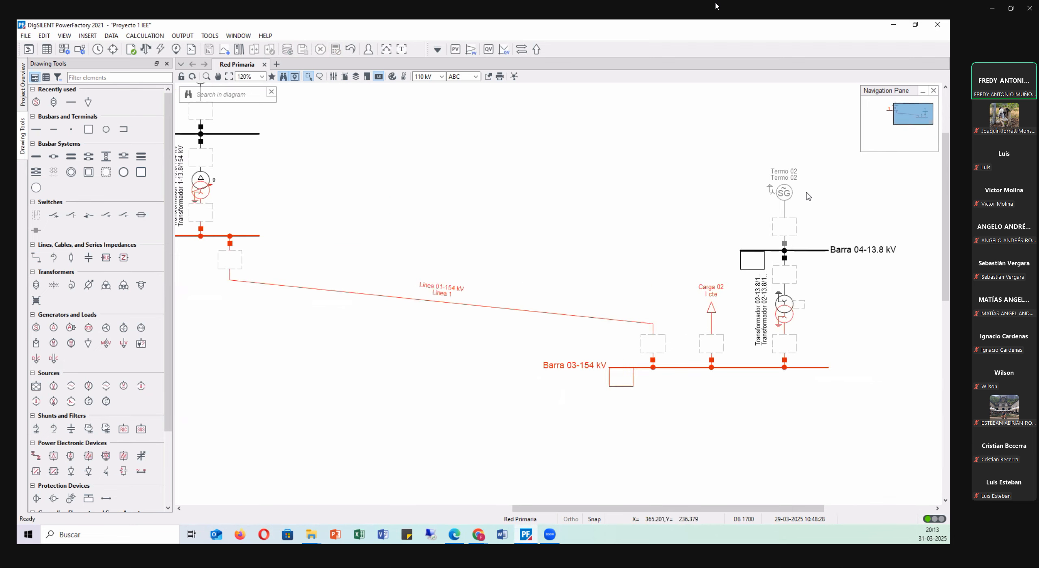
pyautogui.doubleClick(775, 195)
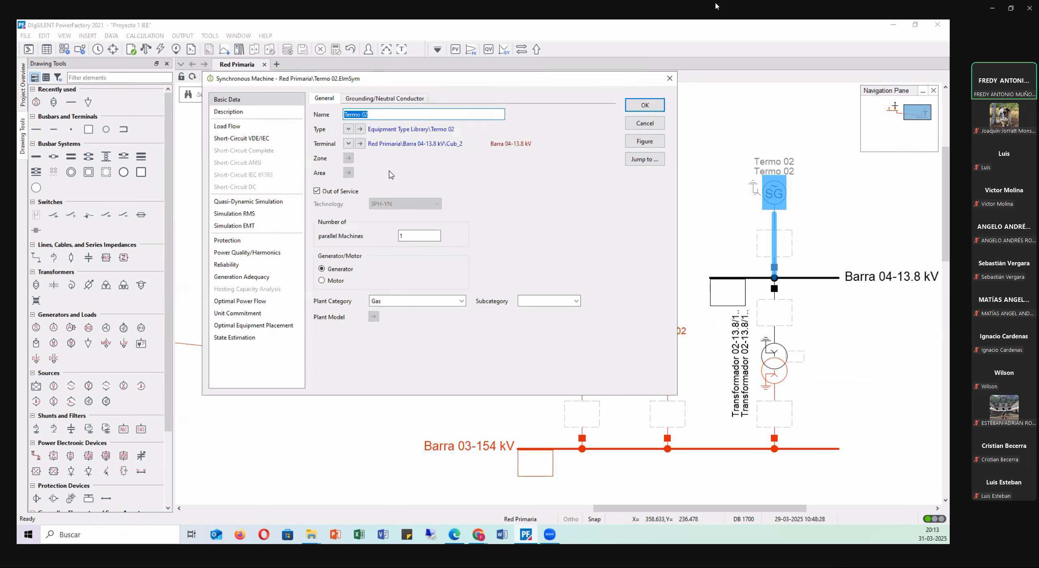
pyautogui.click(317, 191)
pyautogui.click(645, 105)
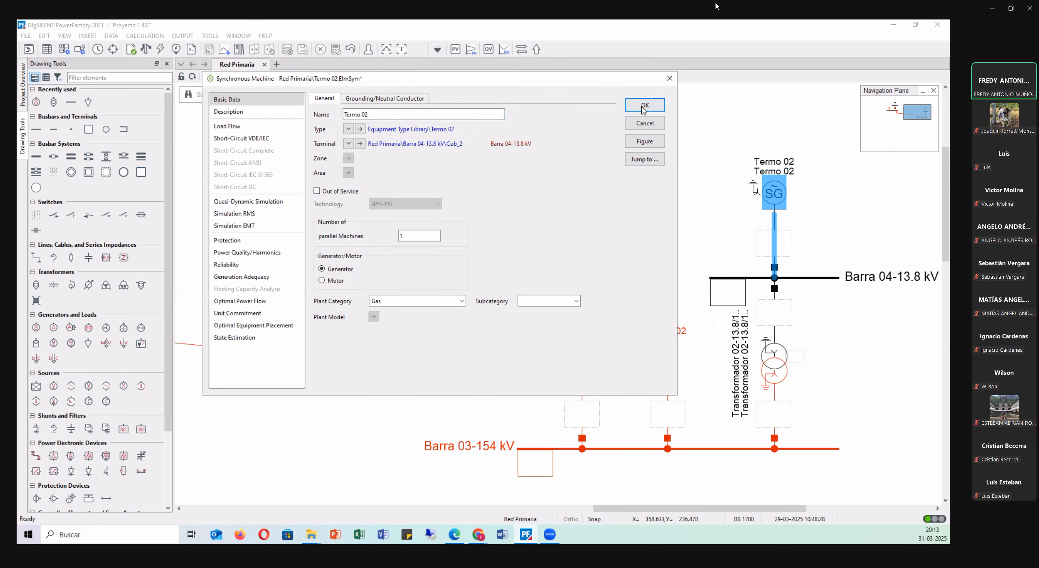
pyautogui.click(570, 186)
pyautogui.scroll(-2, 580, 187)
pyautogui.scroll(-2, 580, 187)
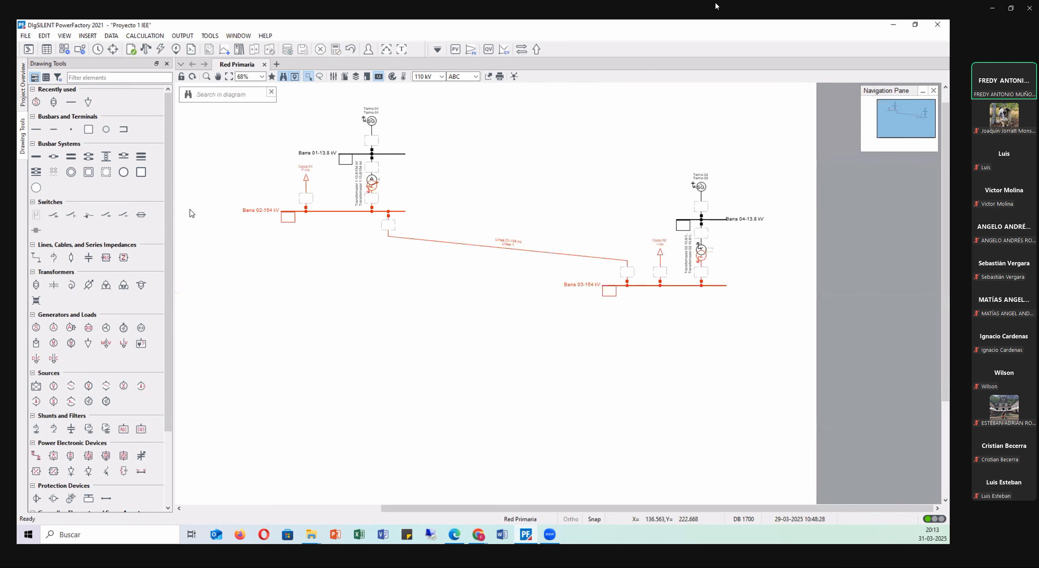
pyautogui.scroll(1, 230, 200)
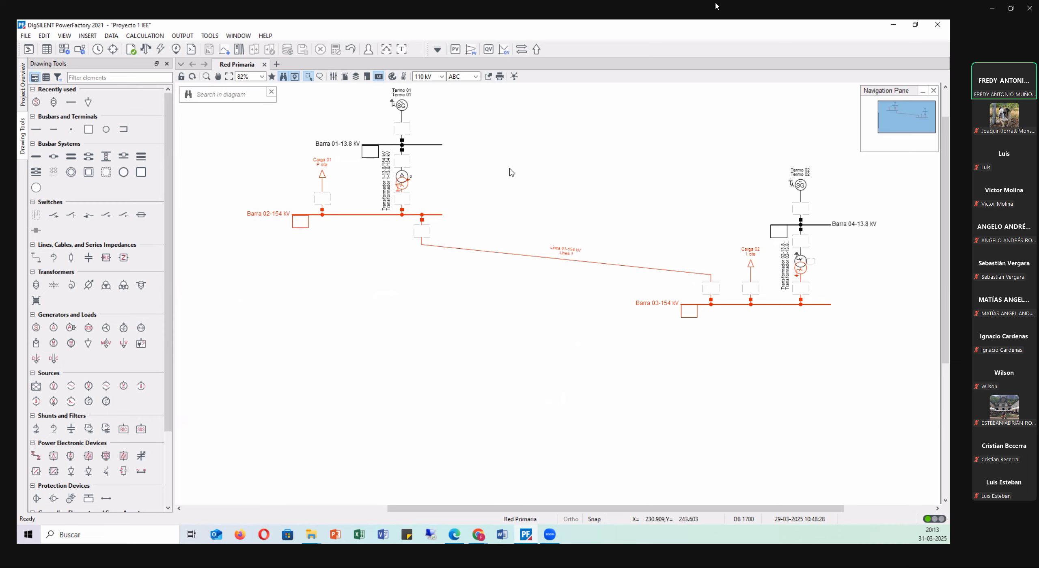
# Place a new busbar terminal in the empty area well below Barra 03-154 kV.
pyautogui.scroll(-2, 513, 172)
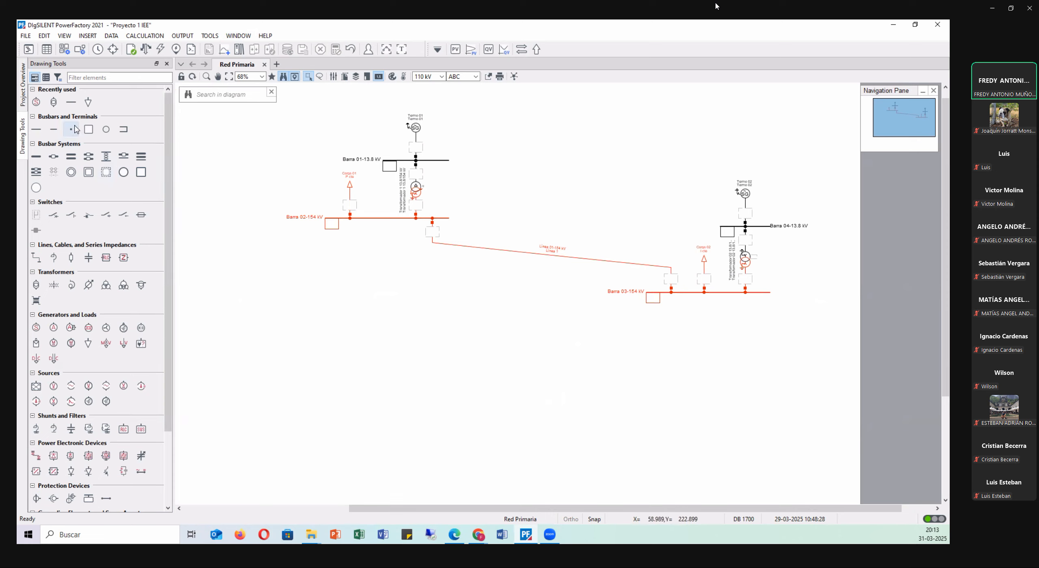
pyautogui.click(36, 129)
pyautogui.scroll(-2, 670, 385)
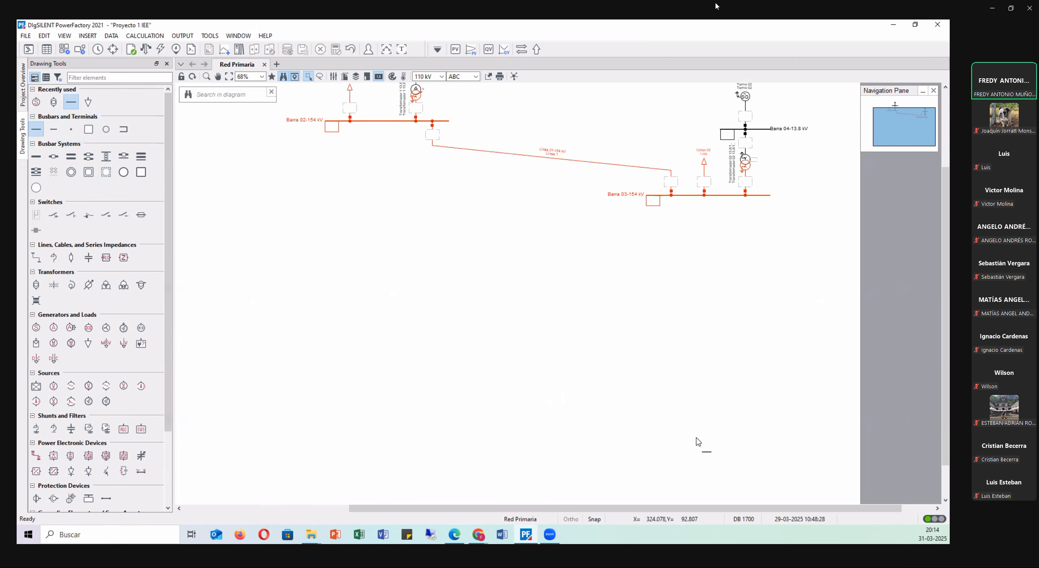
pyautogui.click(681, 457)
pyautogui.press('Escape')
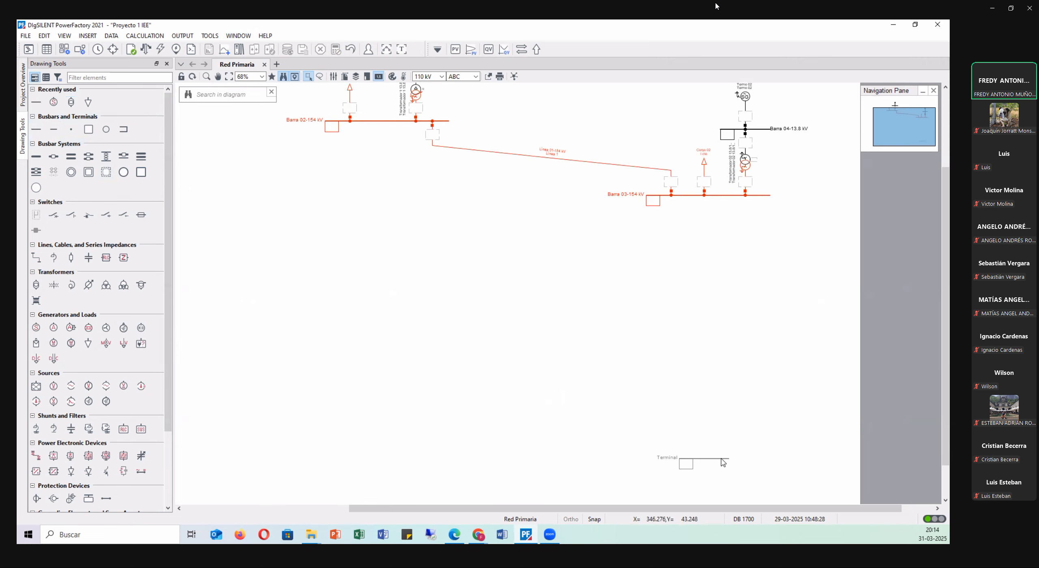
# Lengthen the new terminal's bar and move it so its right end lines up with Barra 03-154 kV.
pyautogui.click(721, 460)
pyautogui.doubleClick(718, 459)
pyautogui.press('Escape')
pyautogui.moveTo(719, 458); pyautogui.dragTo(763, 434)
pyautogui.click(780, 387)
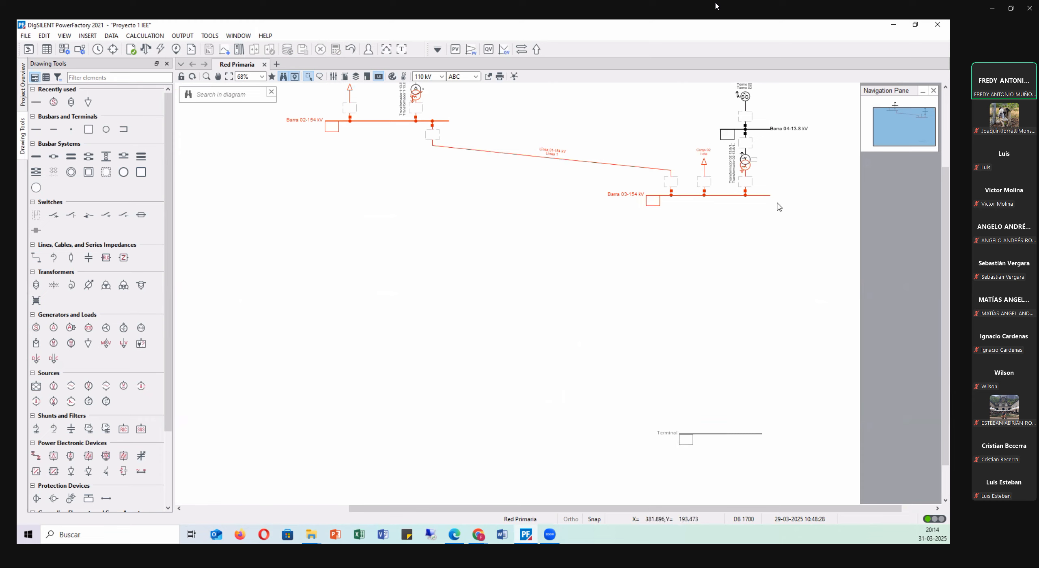
pyautogui.click(757, 434)
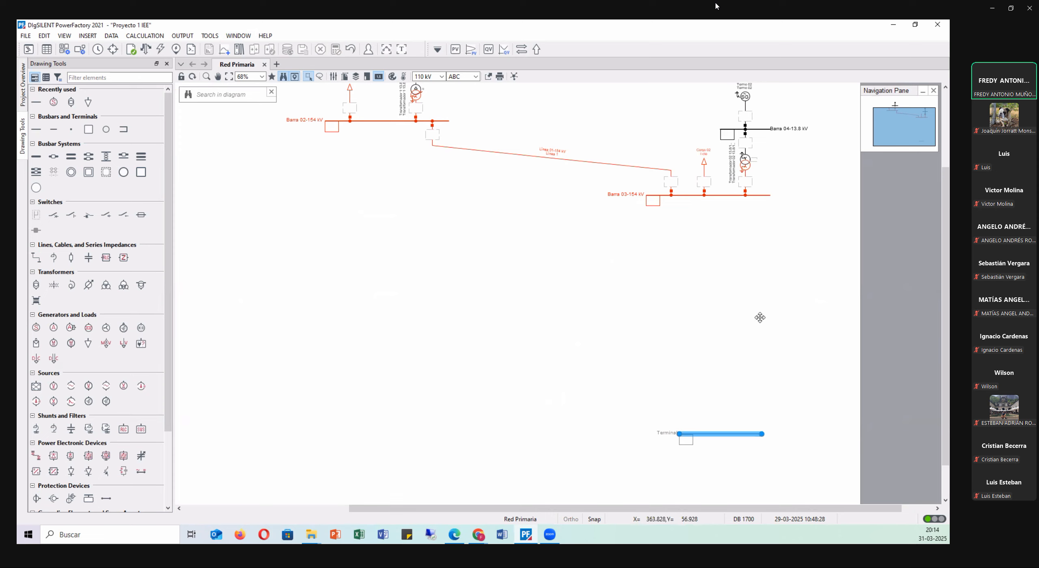
pyautogui.moveTo(760, 318); pyautogui.dragTo(765, 435)
pyautogui.click(781, 399)
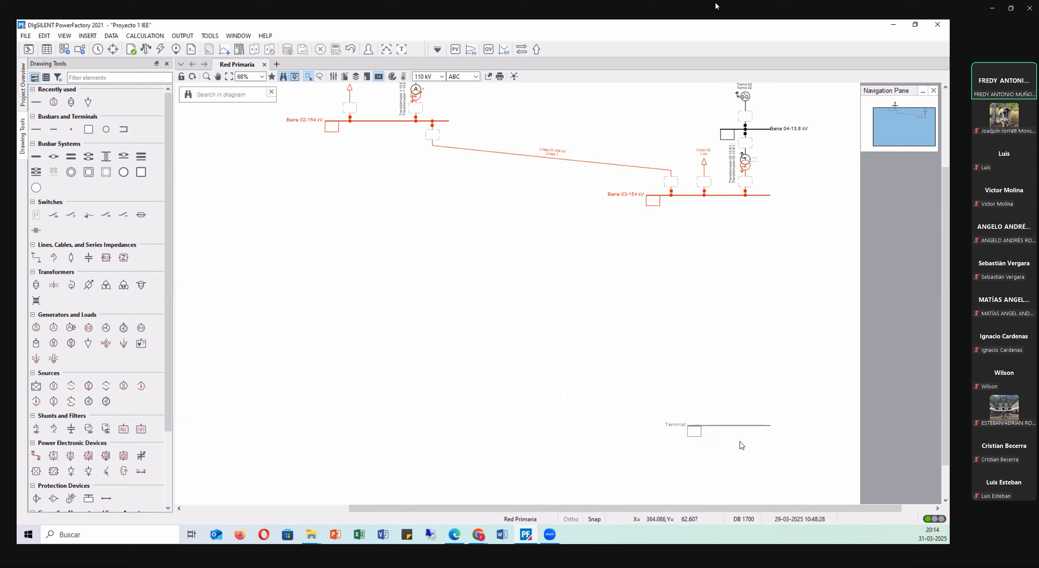
# Name the new terminal Barra 05-154 kV and set its line-line nominal voltage to 154 kV.
pyautogui.scroll(2, 738, 448)
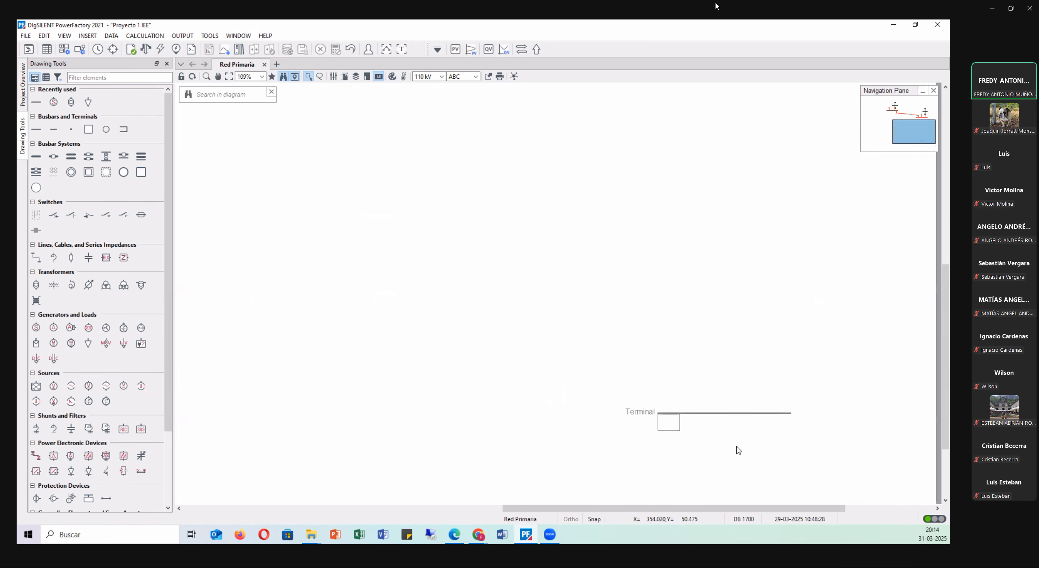
pyautogui.scroll(1, 737, 448)
pyautogui.doubleClick(732, 404)
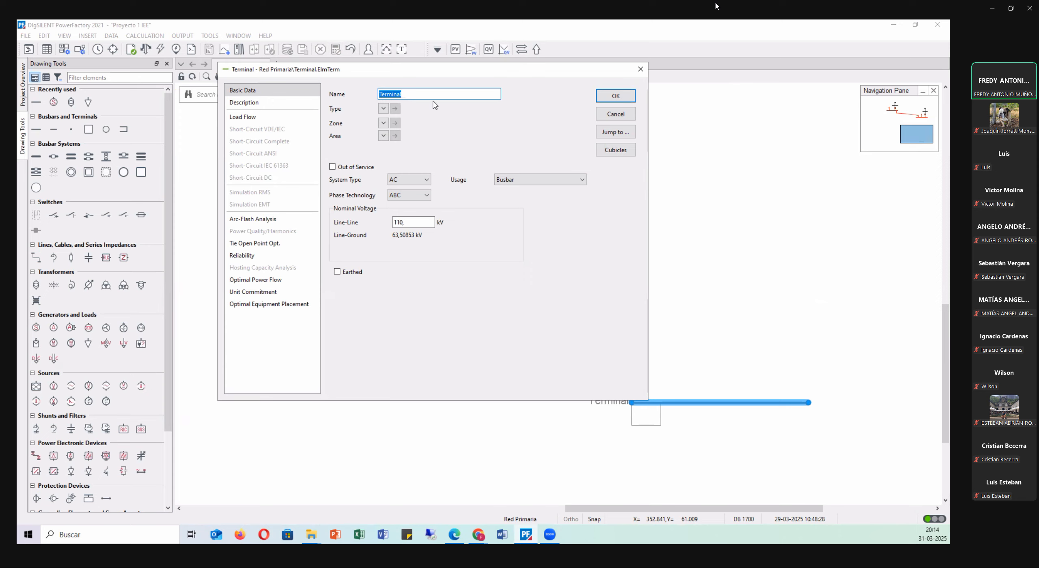
pyautogui.write('B')
pyautogui.click(430, 223)
pyautogui.write('154')
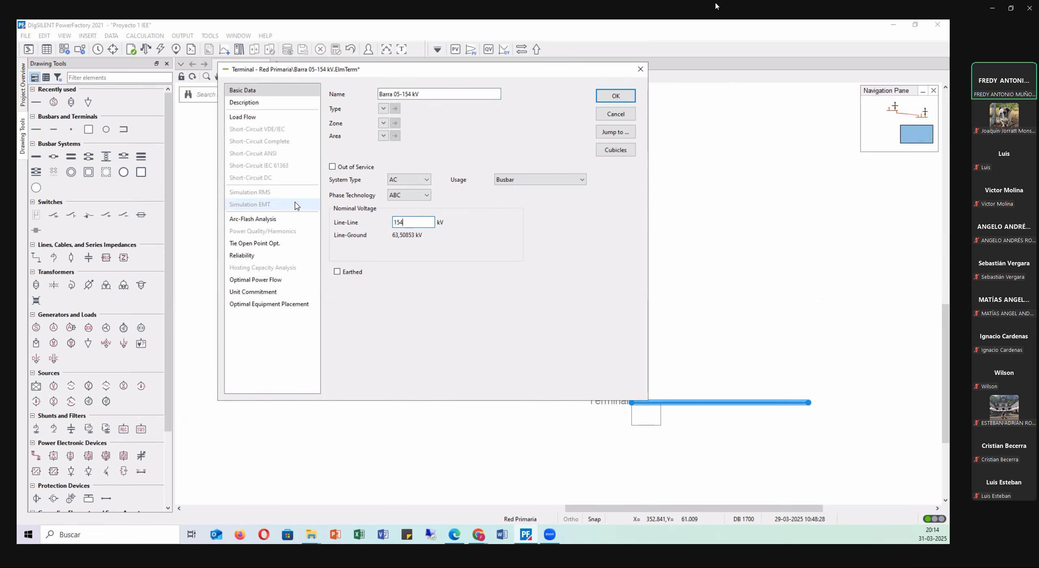
pyautogui.press('Return')
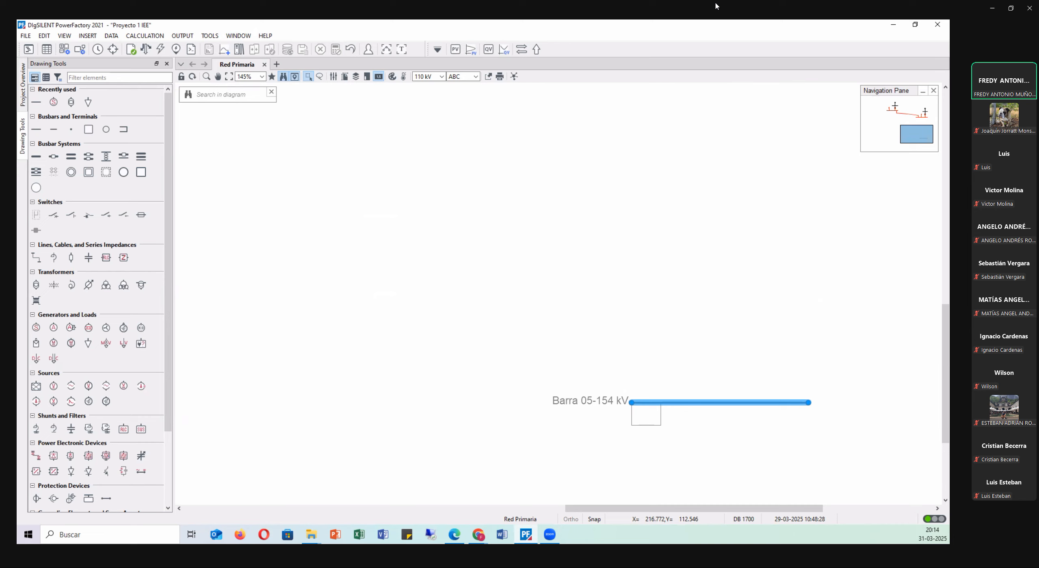
# Switch to the Proyecto 1 PDF and examine the length, voltage and figure reference of line 02 in Tabla 1.
pyautogui.hotkey('alt', 'Tab')
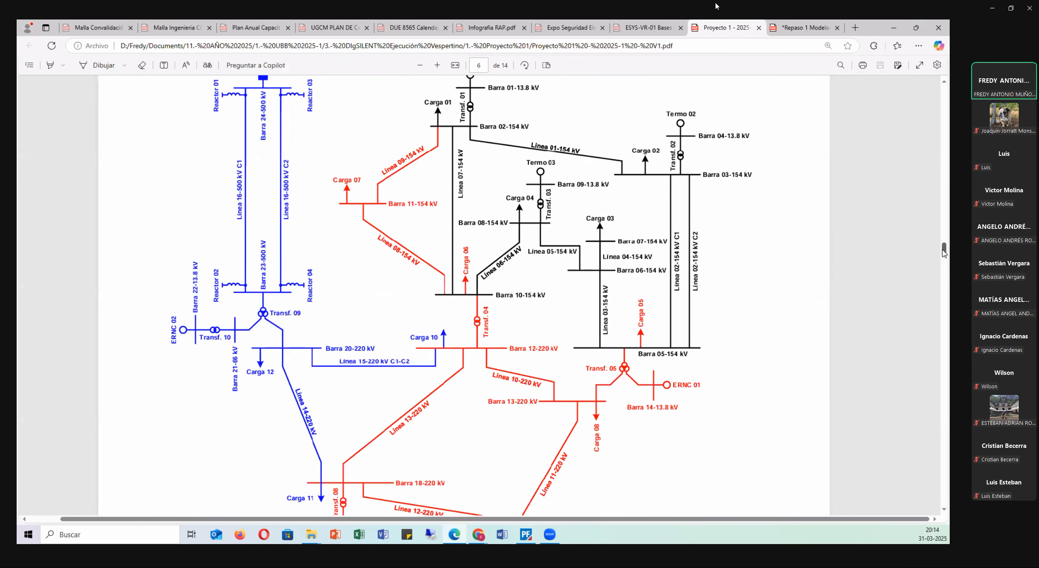
pyautogui.moveTo(944, 252); pyautogui.dragTo(945, 442)
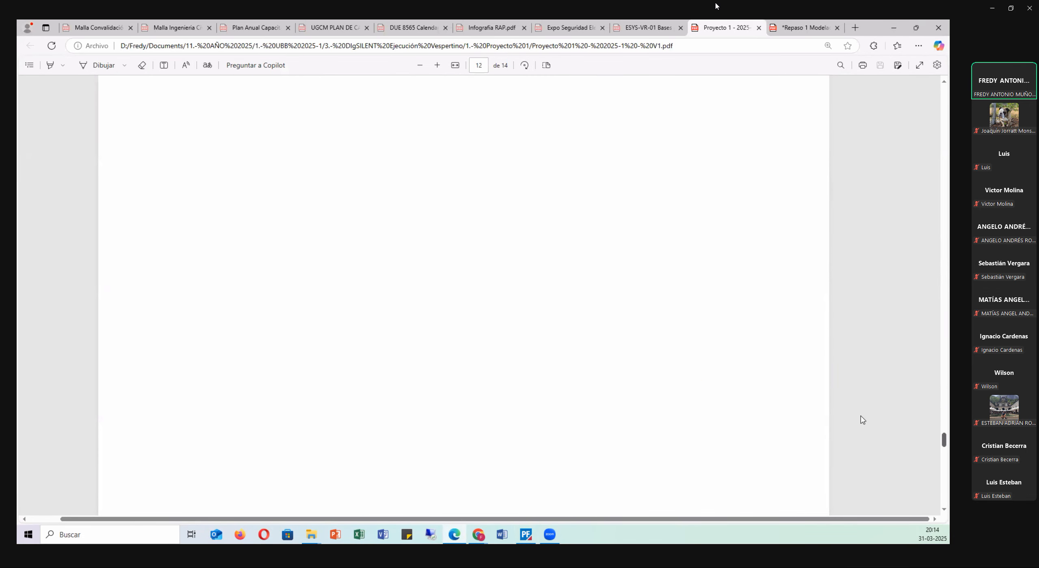
pyautogui.scroll(-3, 528, 340)
pyautogui.scroll(5, 881, 418)
pyautogui.moveTo(944, 448); pyautogui.dragTo(935, 122)
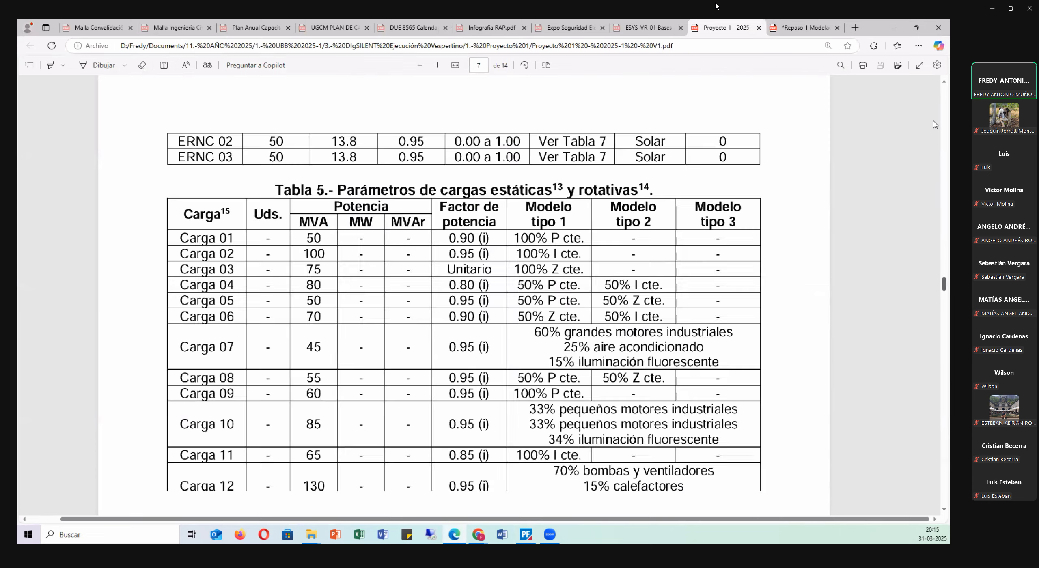
pyautogui.scroll(-1, 668, 367)
pyautogui.scroll(-5, 670, 370)
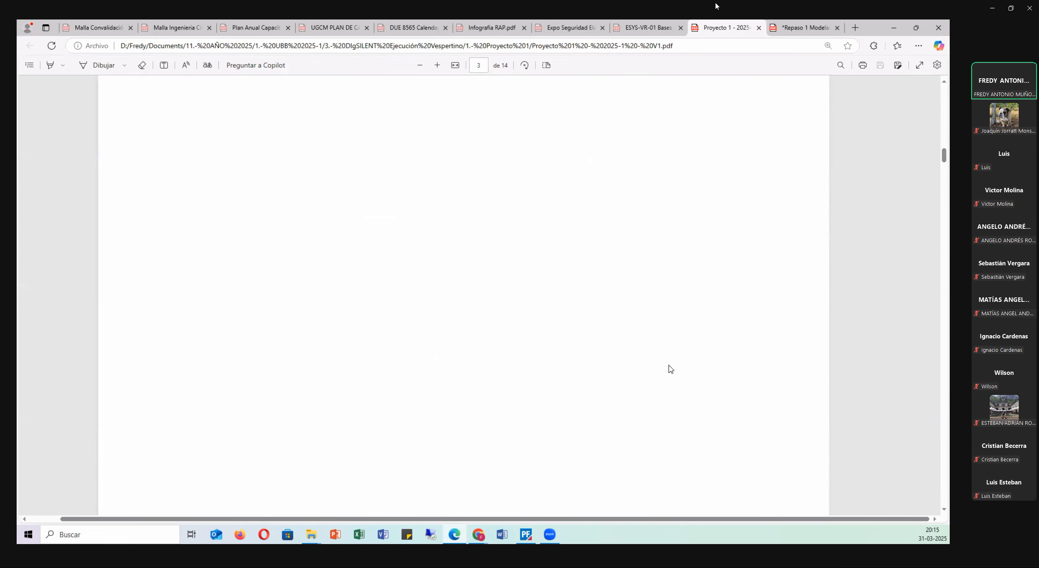
pyautogui.scroll(-3, 670, 368)
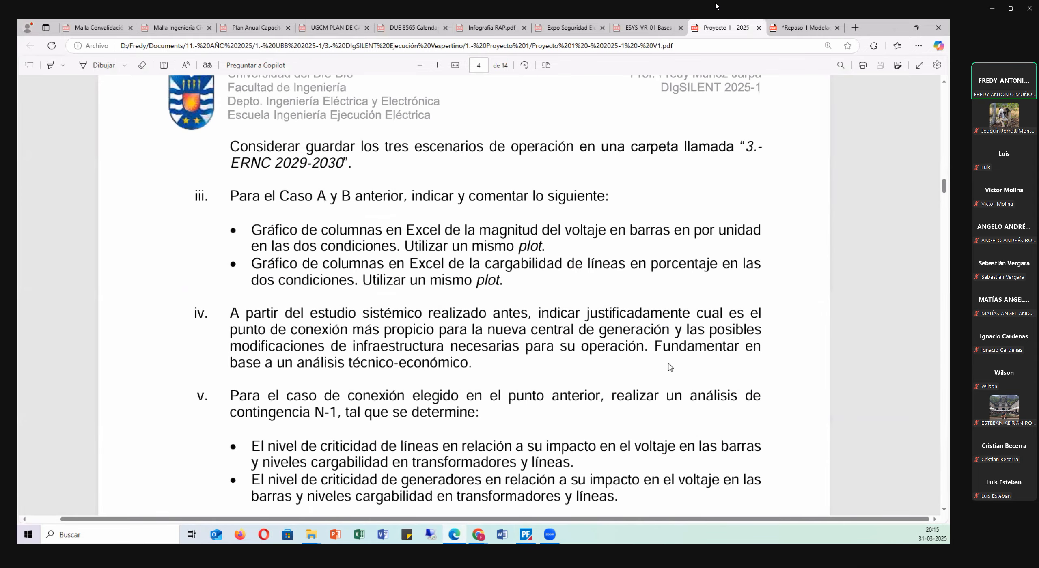
pyautogui.scroll(-10, 670, 352)
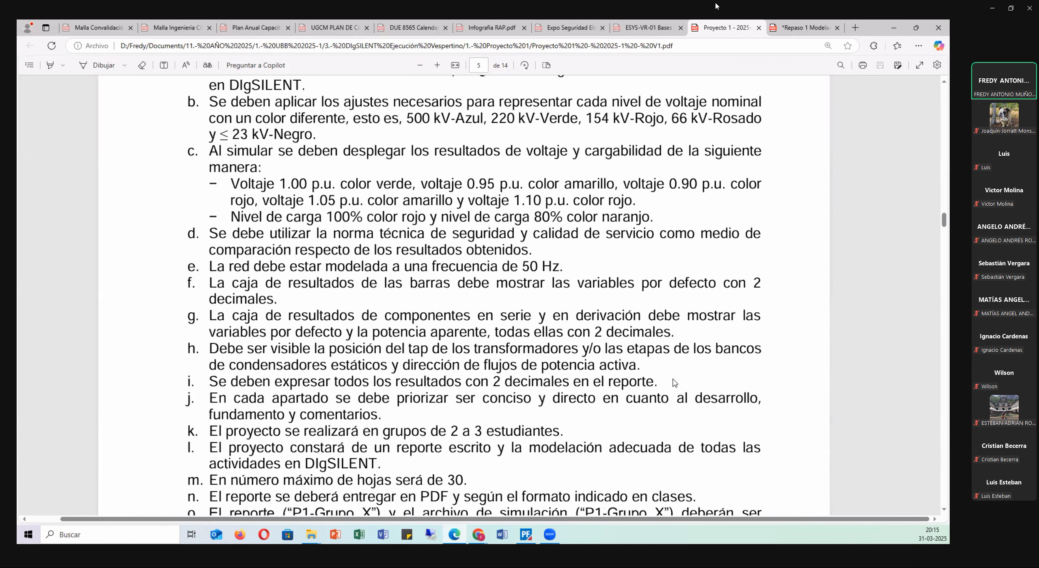
pyautogui.scroll(-10, 673, 382)
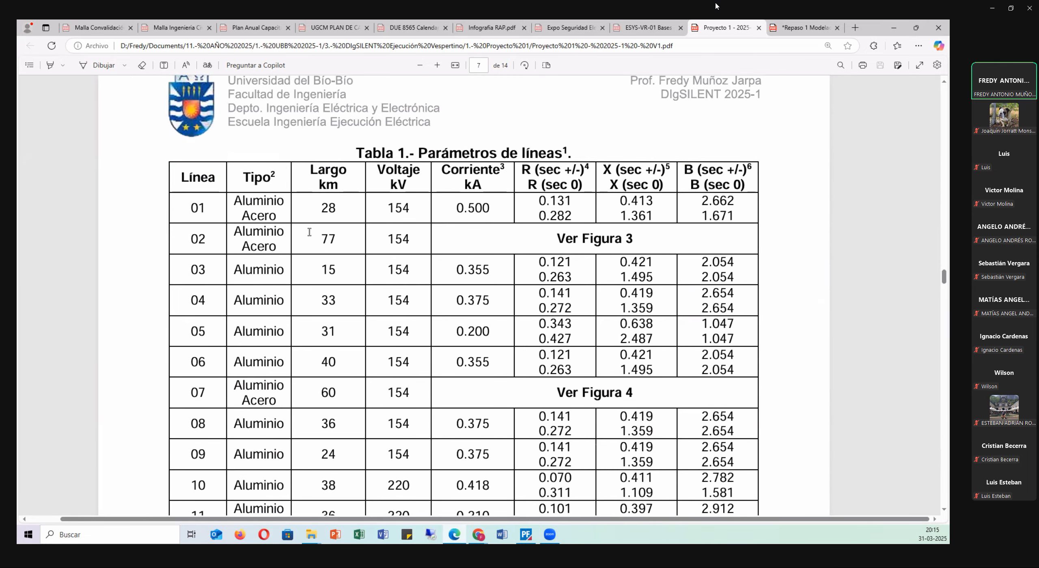
pyautogui.rightClick(349, 239)
pyautogui.moveTo(317, 239); pyautogui.dragTo(415, 239)
pyautogui.click(398, 255)
pyautogui.click(532, 208)
# Examine the tower geometry and the listed characteristics of line 02 in Figura 3 of the PDF.
pyautogui.moveTo(945, 278); pyautogui.dragTo(939, 452)
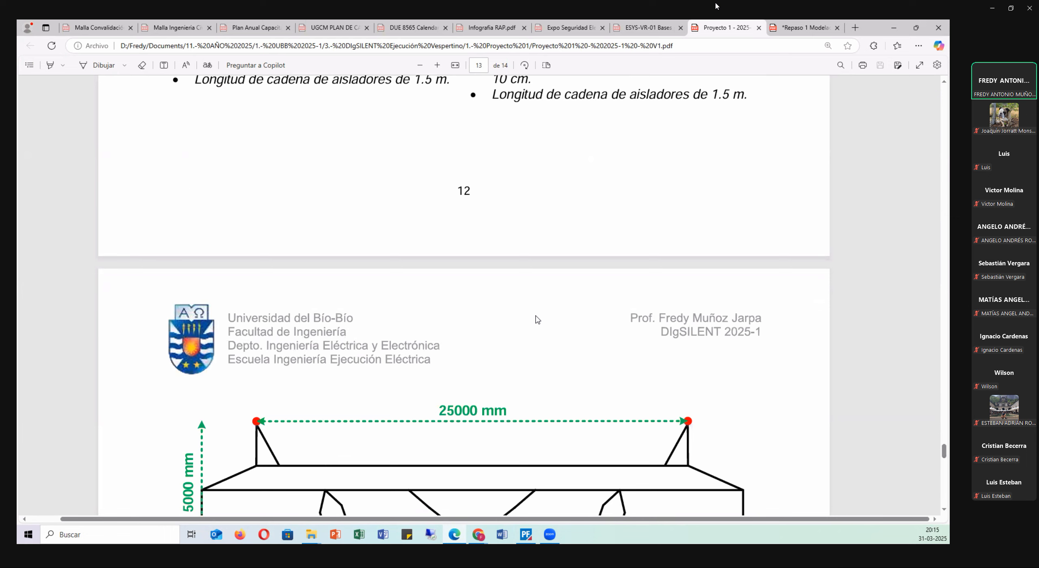
pyautogui.scroll(6, 531, 316)
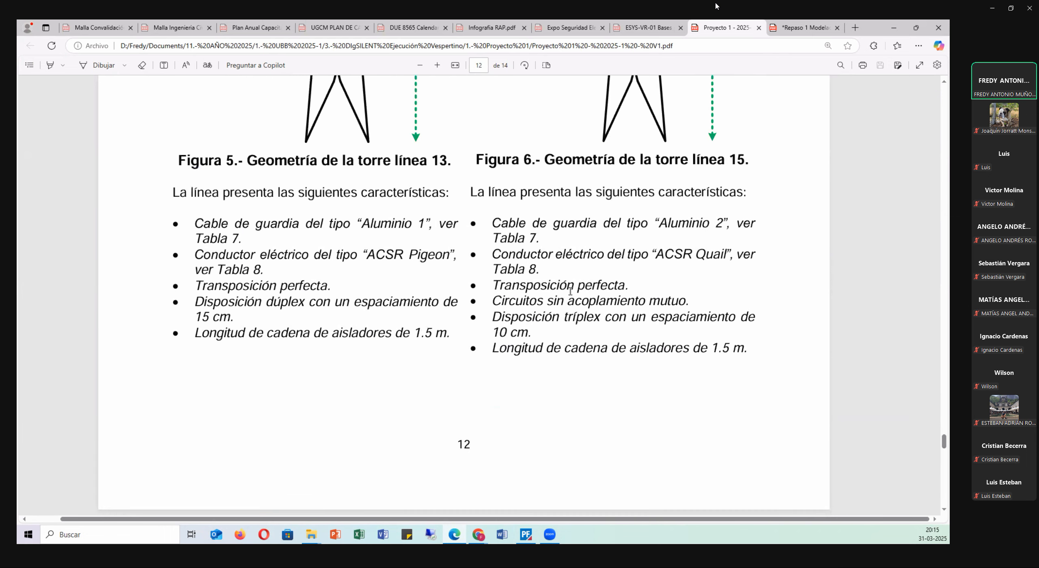
pyautogui.scroll(2, 267, 304)
pyautogui.scroll(-2, 287, 313)
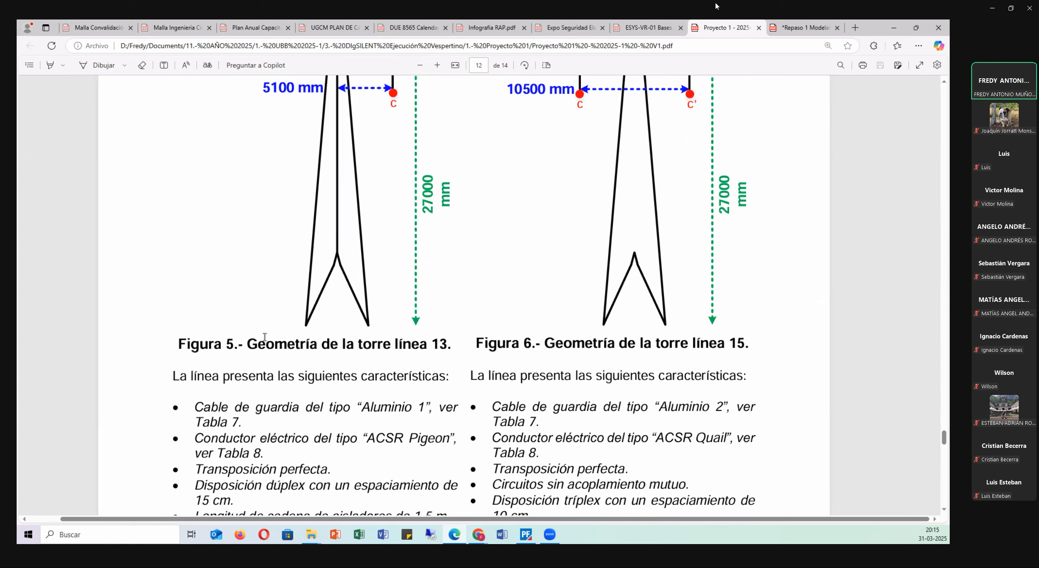
pyautogui.scroll(10, 266, 340)
pyautogui.scroll(8, 271, 338)
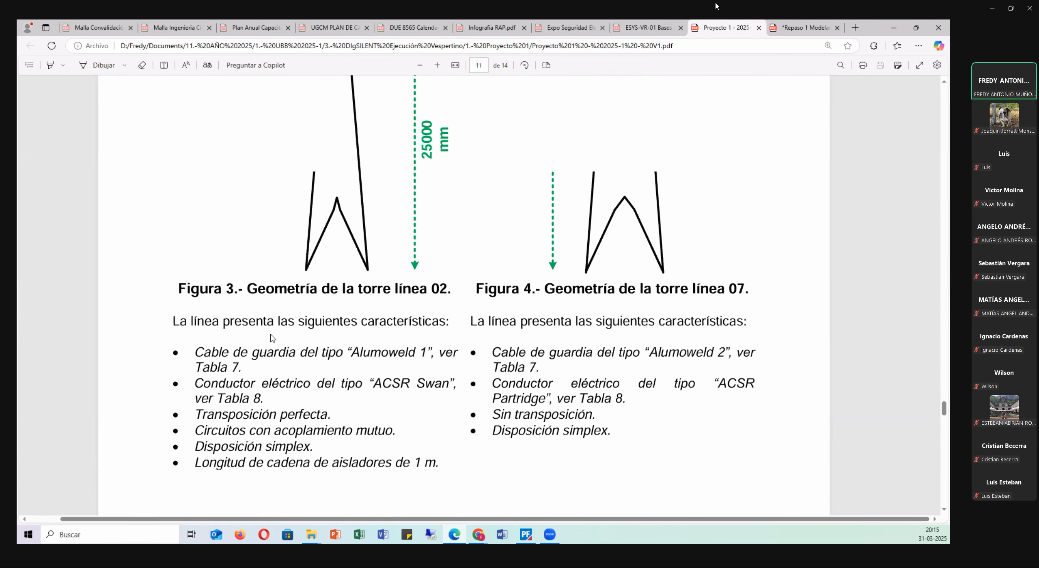
pyautogui.scroll(3, 410, 321)
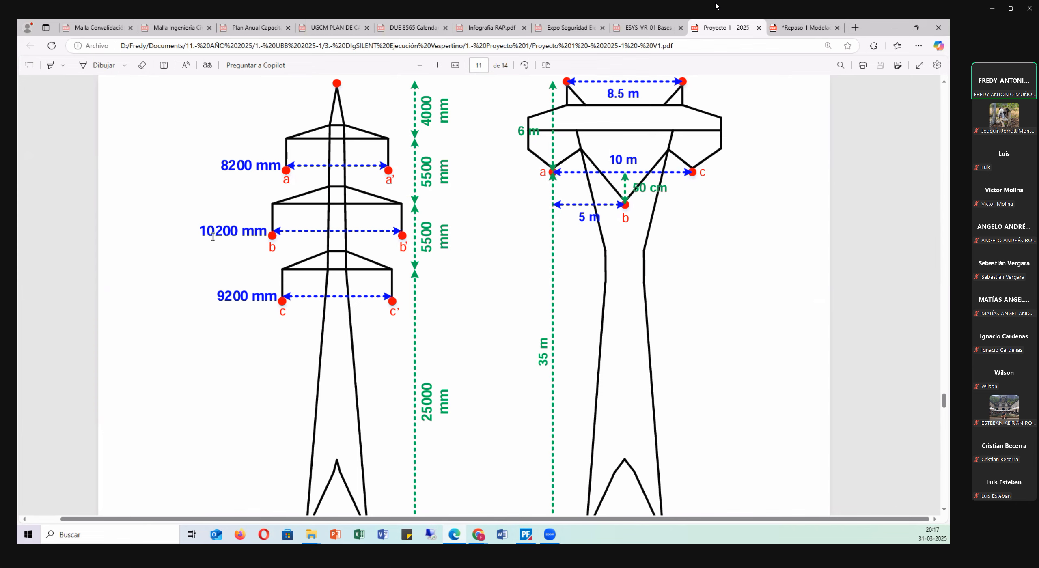
pyautogui.scroll(1, 302, 243)
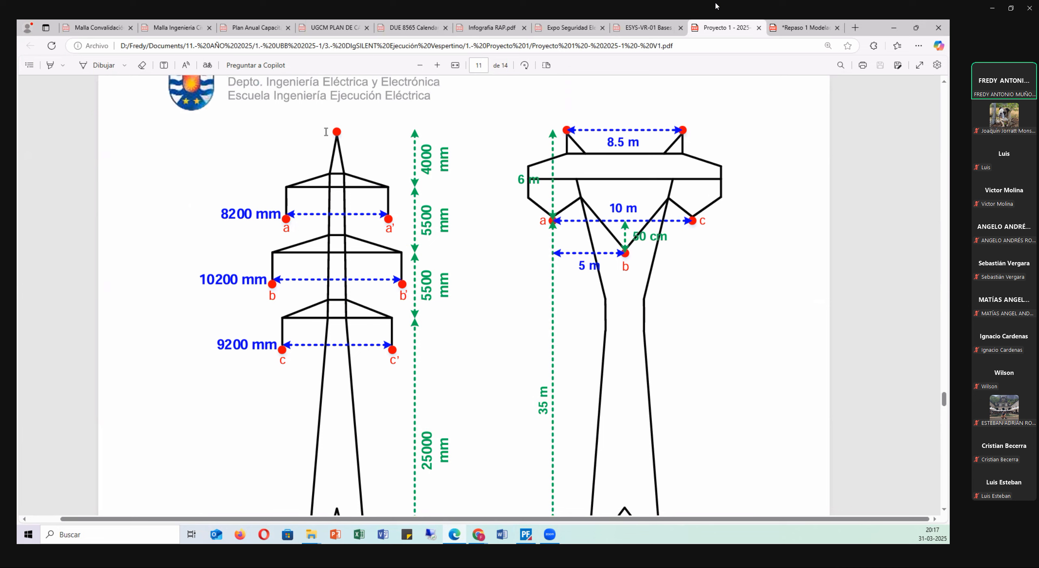
pyautogui.scroll(-2, 253, 199)
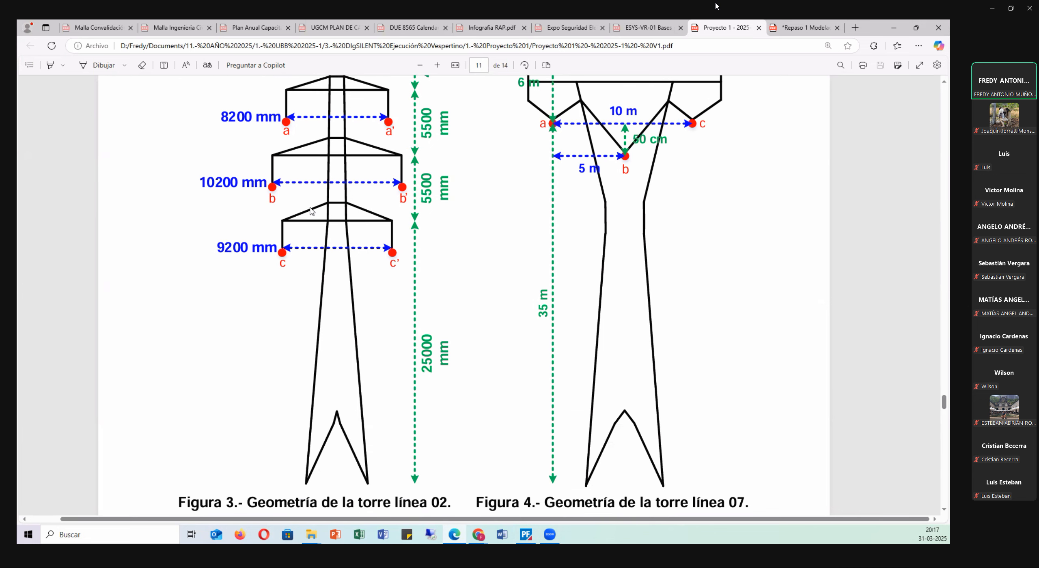
pyautogui.scroll(-4, 319, 212)
pyautogui.scroll(-2, 376, 330)
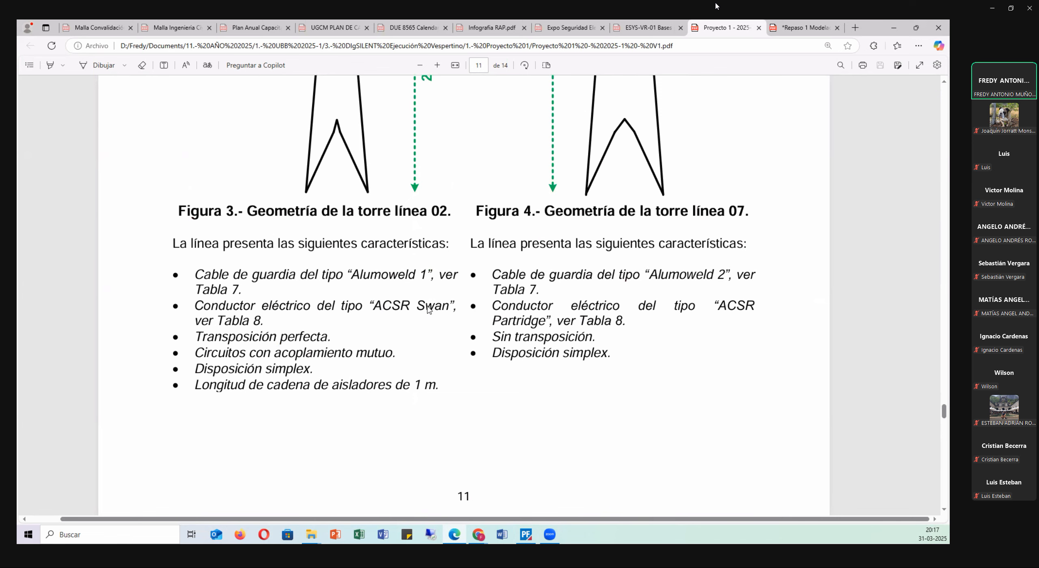
# Look up the guard wire parameters in Tabla 7 and the ACSR Swan conductor parameters in Tabla 8.
pyautogui.scroll(-20, 245, 324)
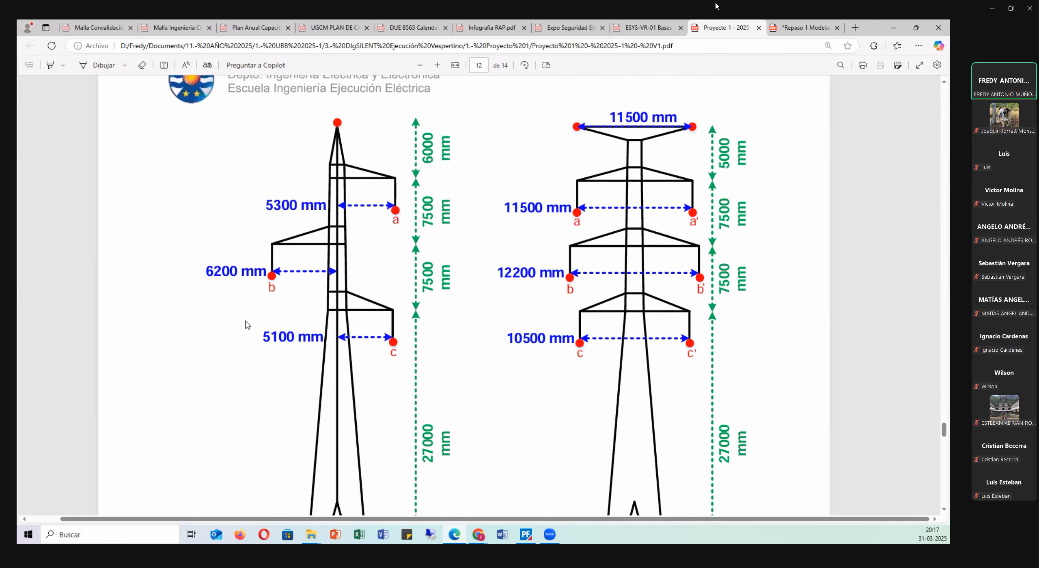
pyautogui.scroll(-15, 247, 324)
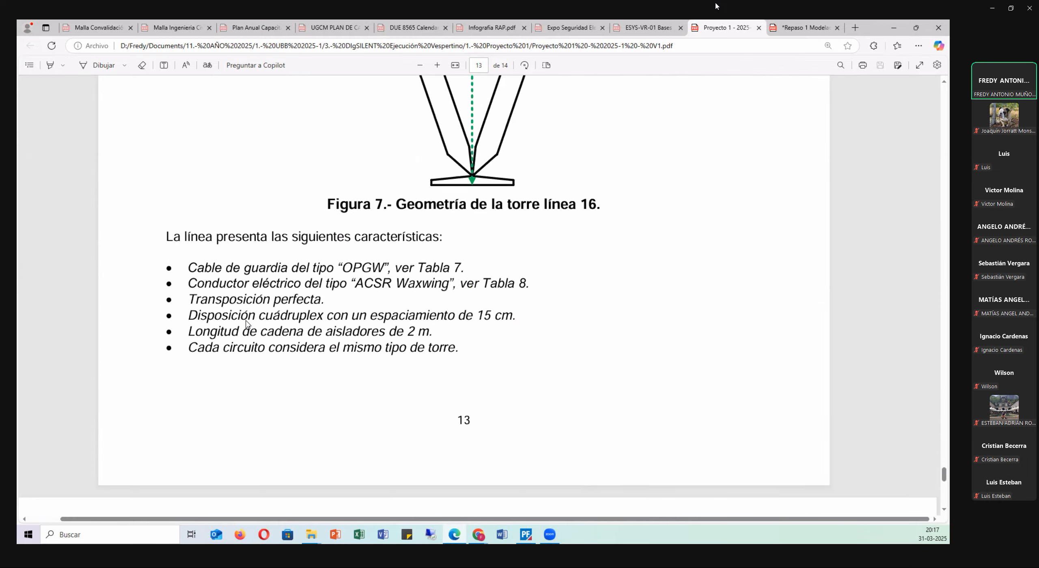
pyautogui.scroll(-5, 247, 320)
pyautogui.scroll(20, 313, 317)
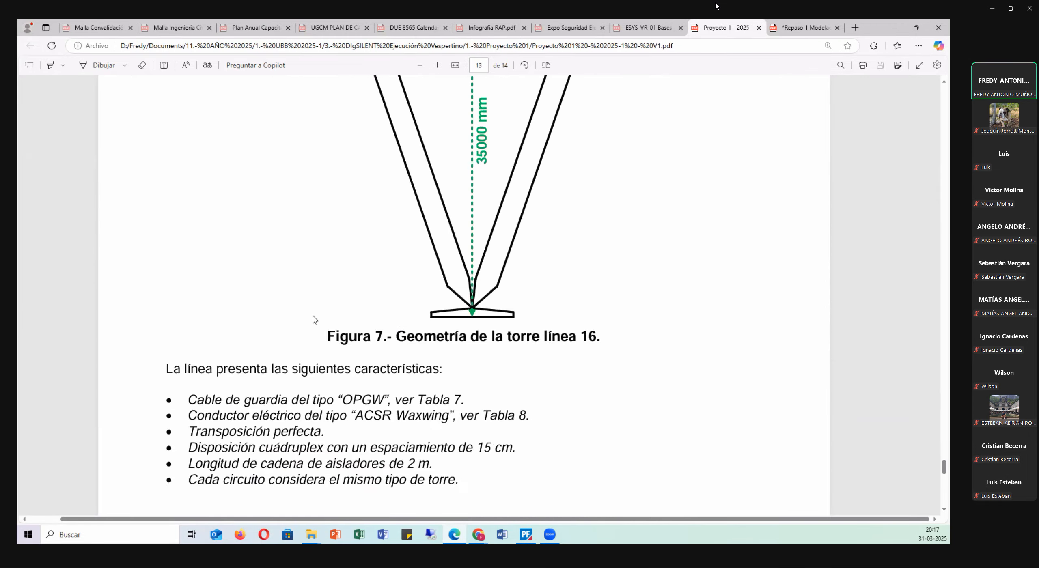
pyautogui.scroll(20, 367, 320)
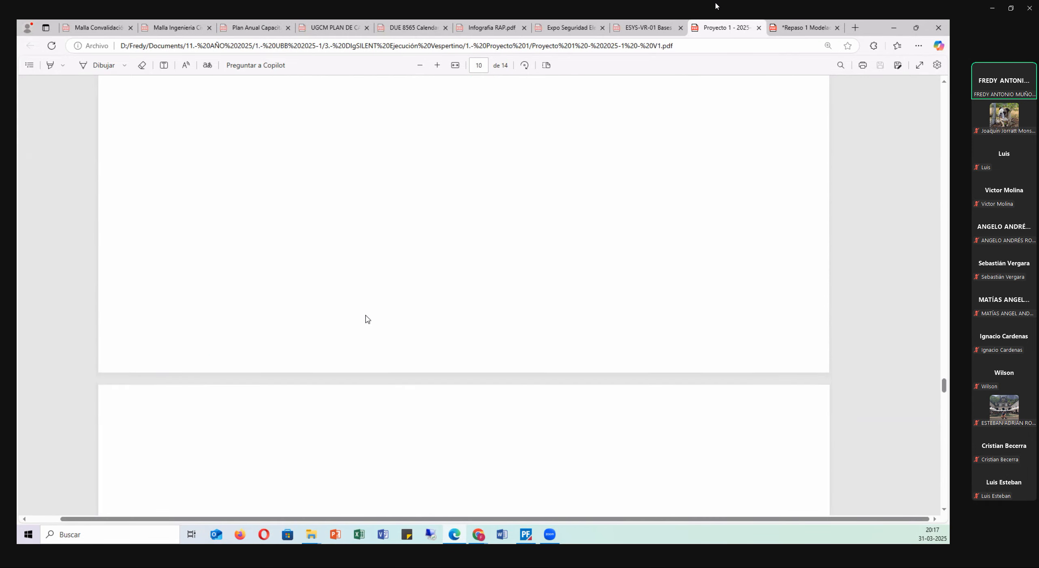
pyautogui.scroll(-2, 243, 312)
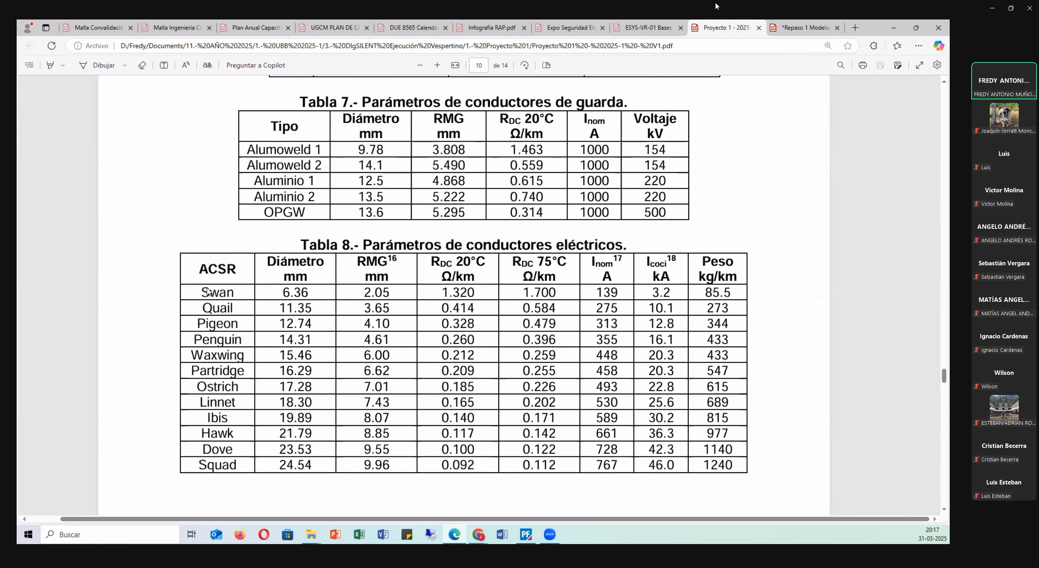
pyautogui.moveTo(282, 293); pyautogui.dragTo(325, 264)
pyautogui.click(324, 264)
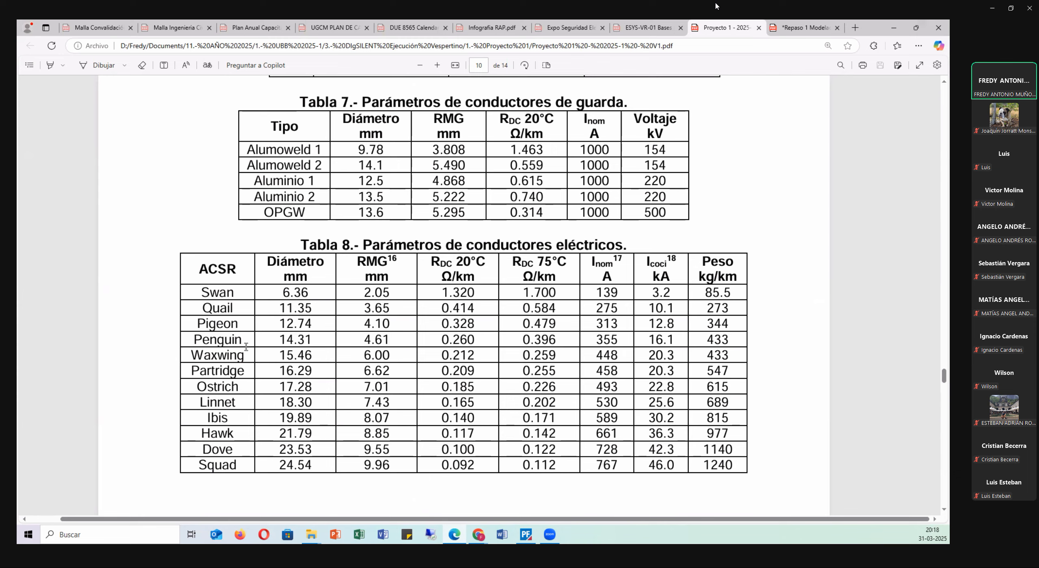
# Return to PowerFactory and draw a vertical line element connecting Barra 03-154 kV to Barra 05-154 kV.
pyautogui.click(889, 29)
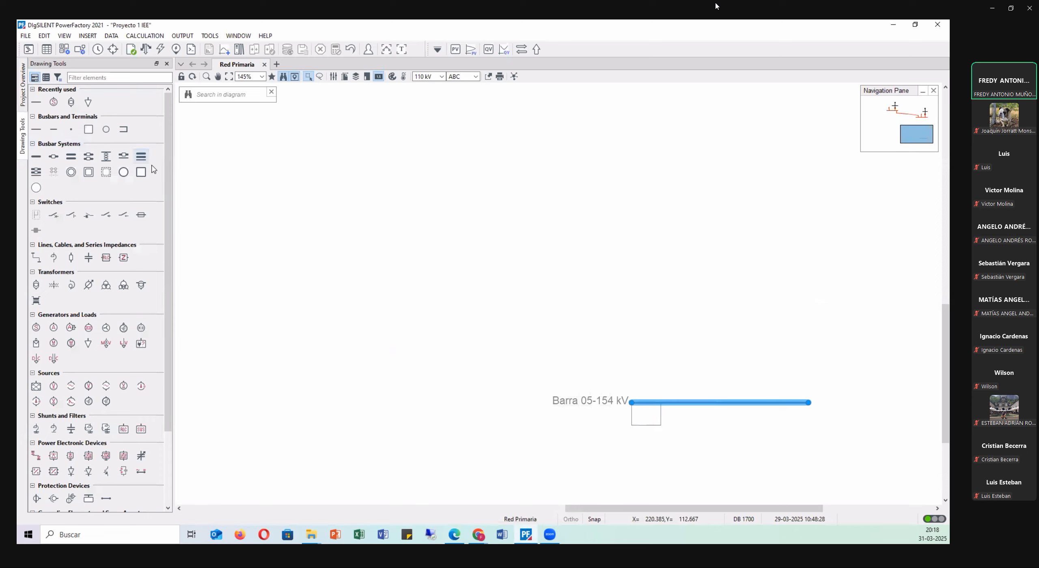
pyautogui.click(37, 257)
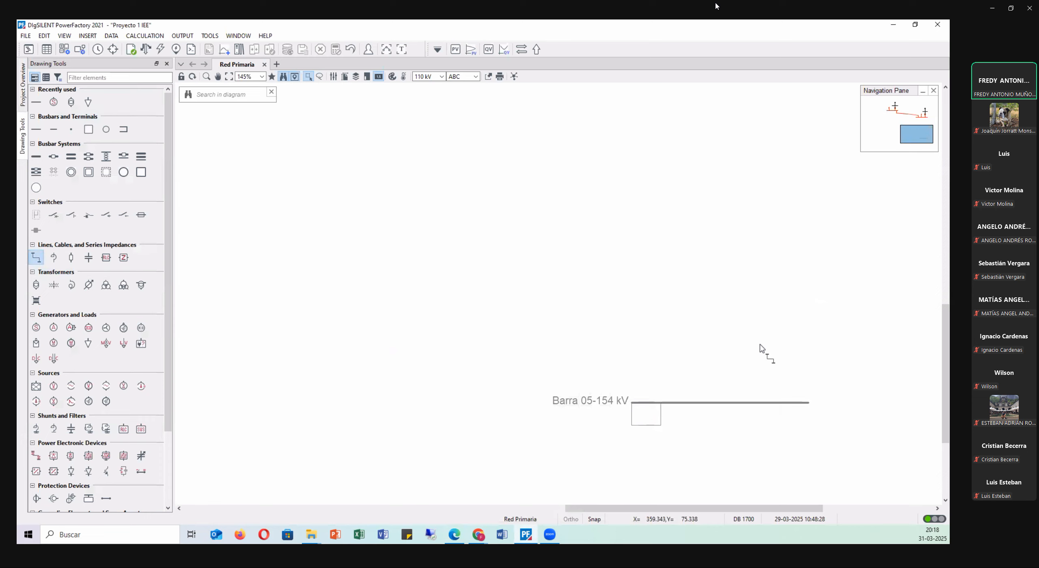
pyautogui.scroll(3, 755, 309)
pyautogui.scroll(3, 753, 283)
pyautogui.click(717, 129)
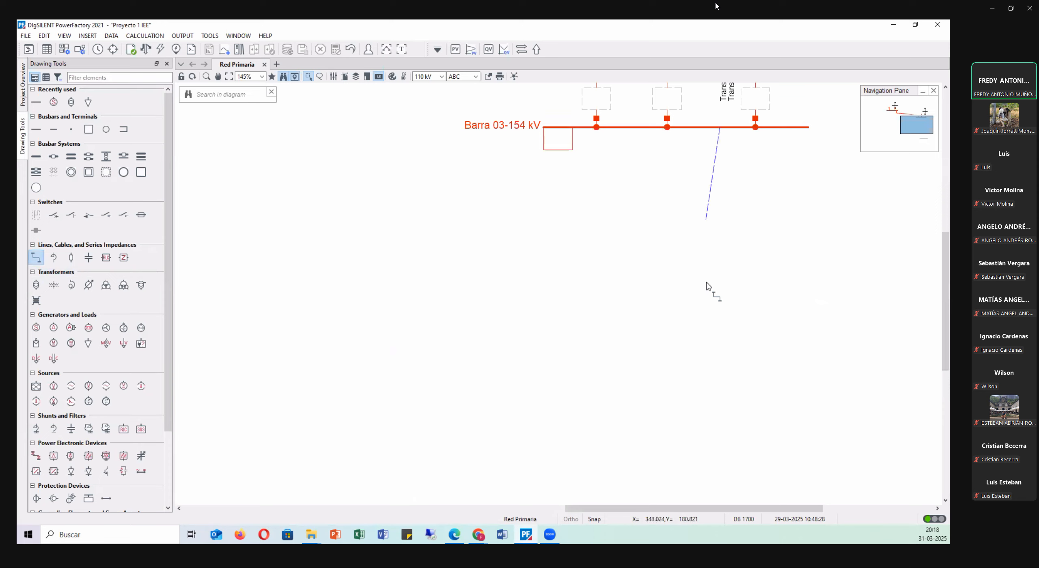
pyautogui.scroll(-3, 710, 292)
pyautogui.scroll(-3, 718, 325)
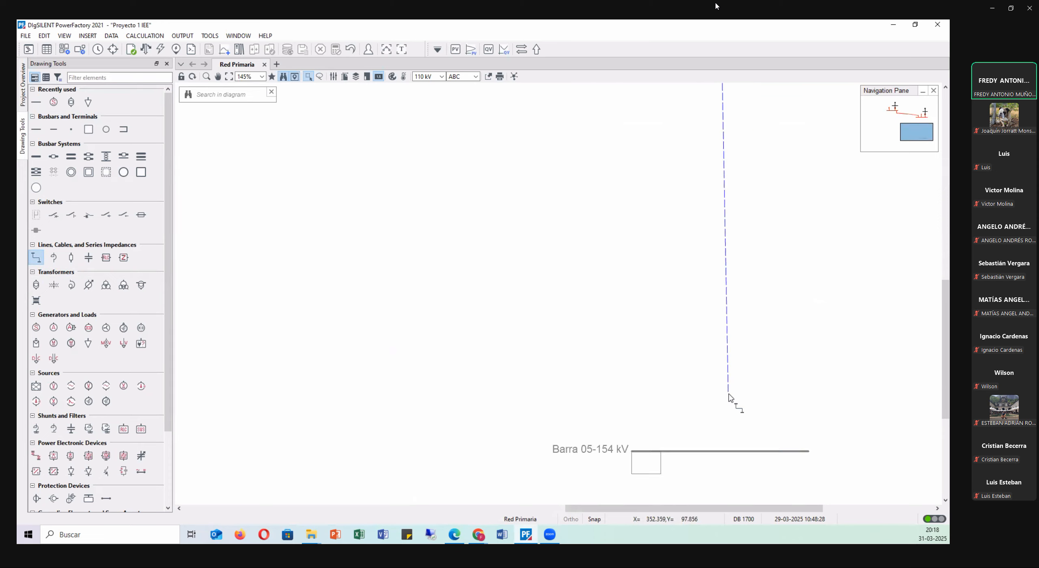
pyautogui.click(720, 450)
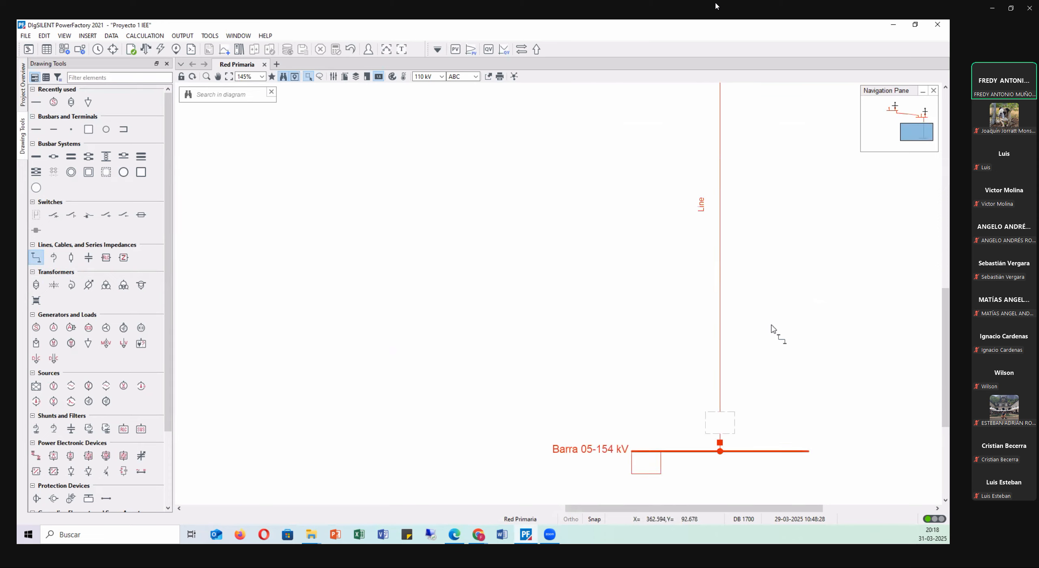
pyautogui.press('Escape')
# Open the new line's basic data and review the new project type options, including Tower Type (TypTow), without assigning one.
pyautogui.doubleClick(721, 199)
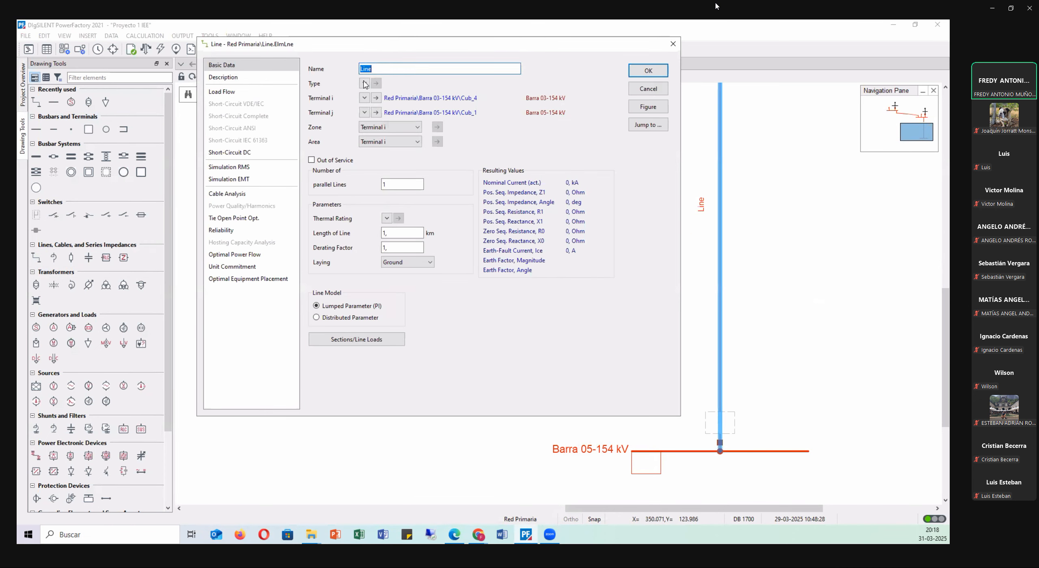
pyautogui.click(364, 83)
pyautogui.moveTo(410, 112)
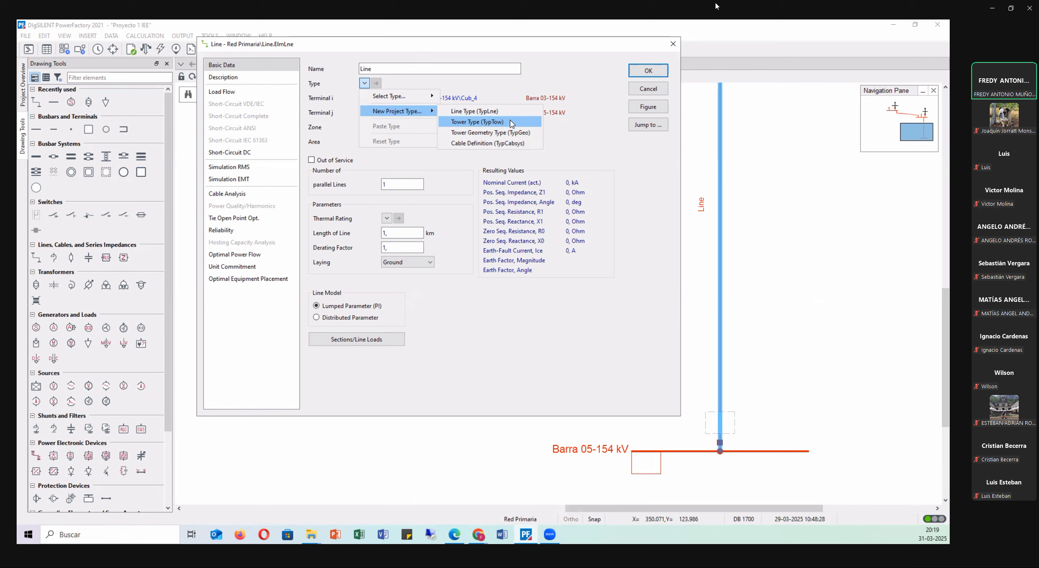
pyautogui.click(368, 44)
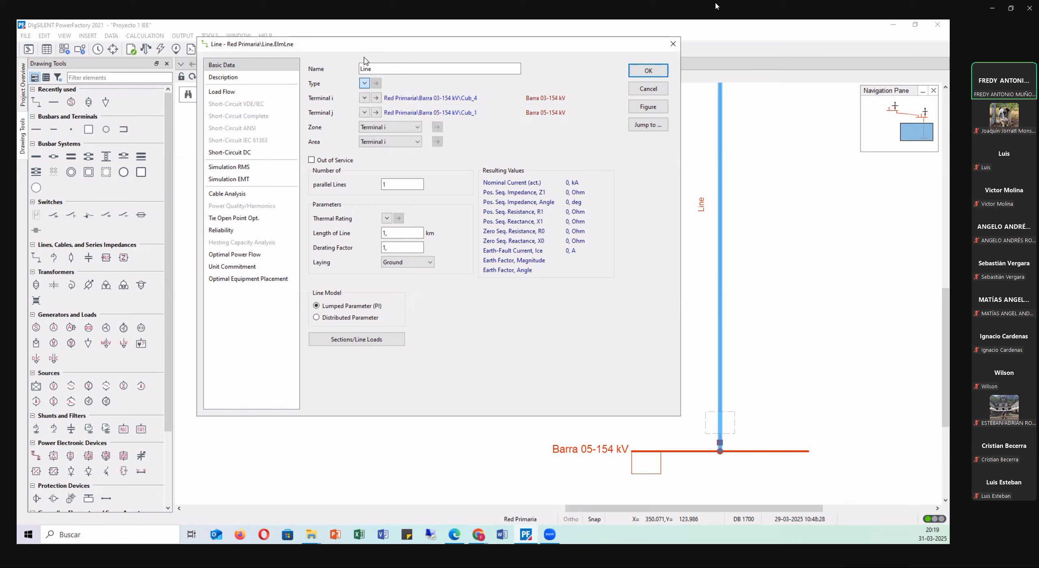
pyautogui.click(665, 72)
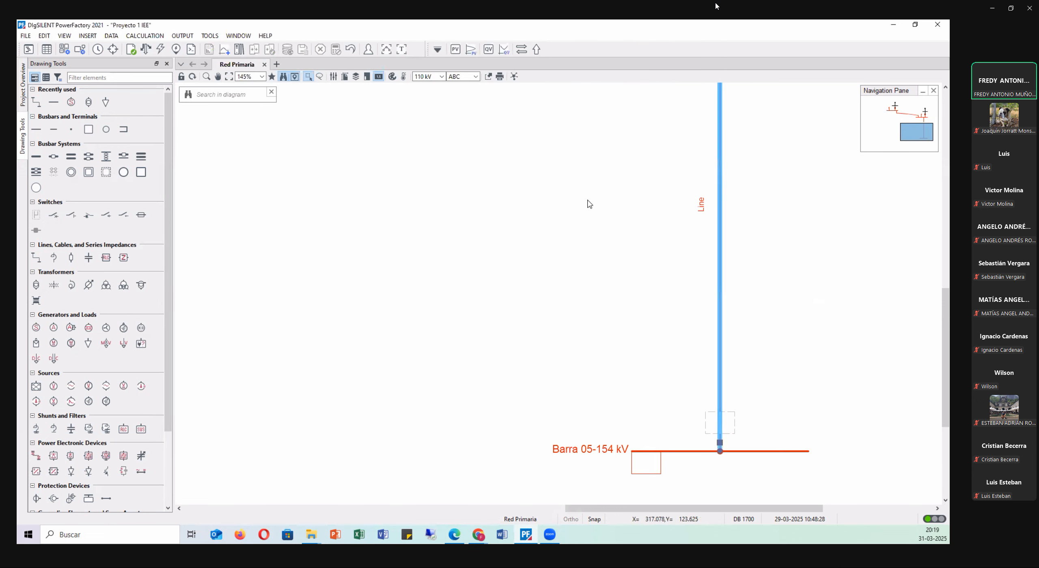
pyautogui.scroll(-3, 589, 204)
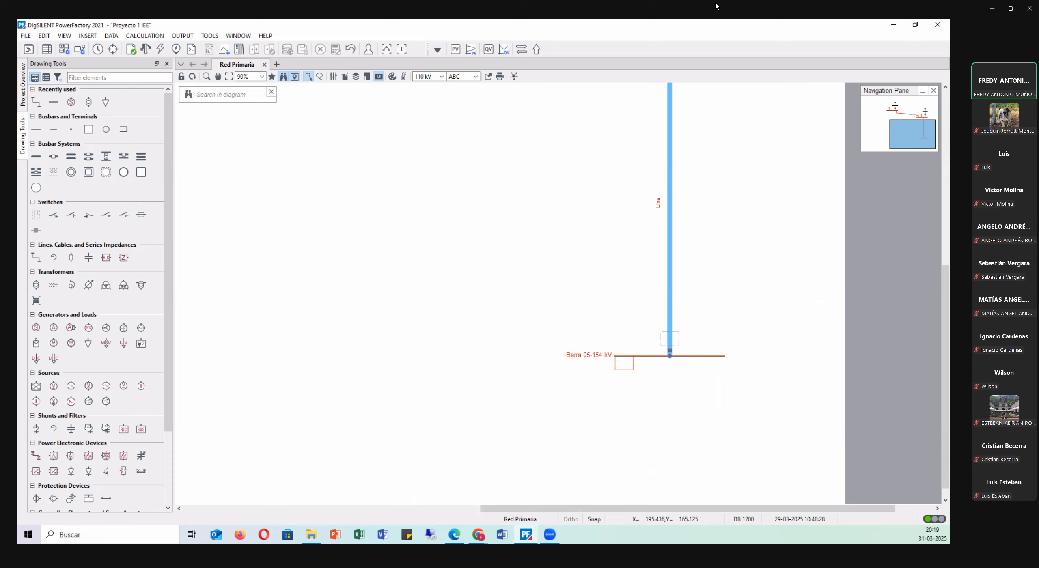
pyautogui.scroll(3, 359, 231)
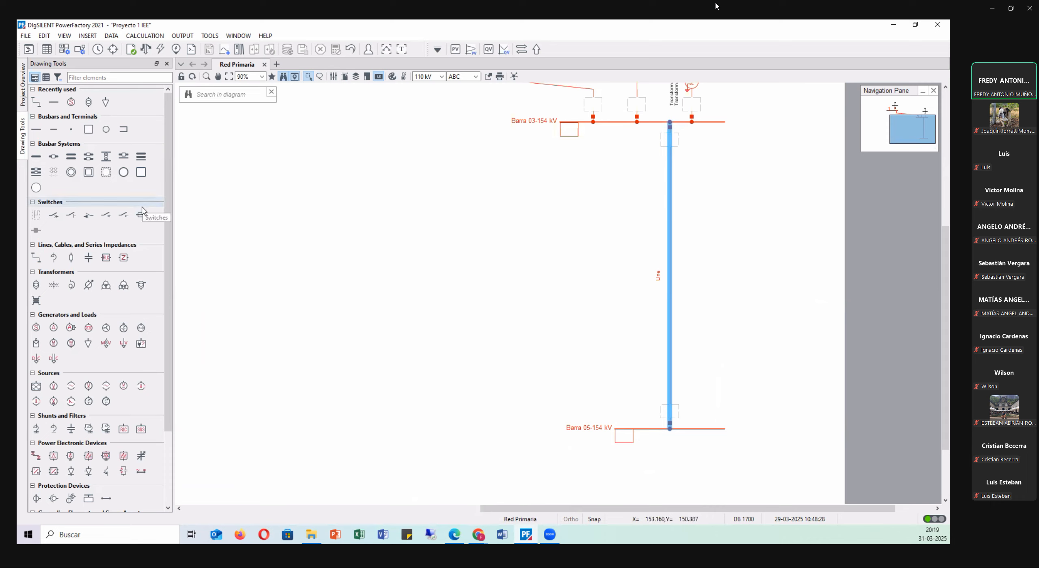
pyautogui.click(437, 186)
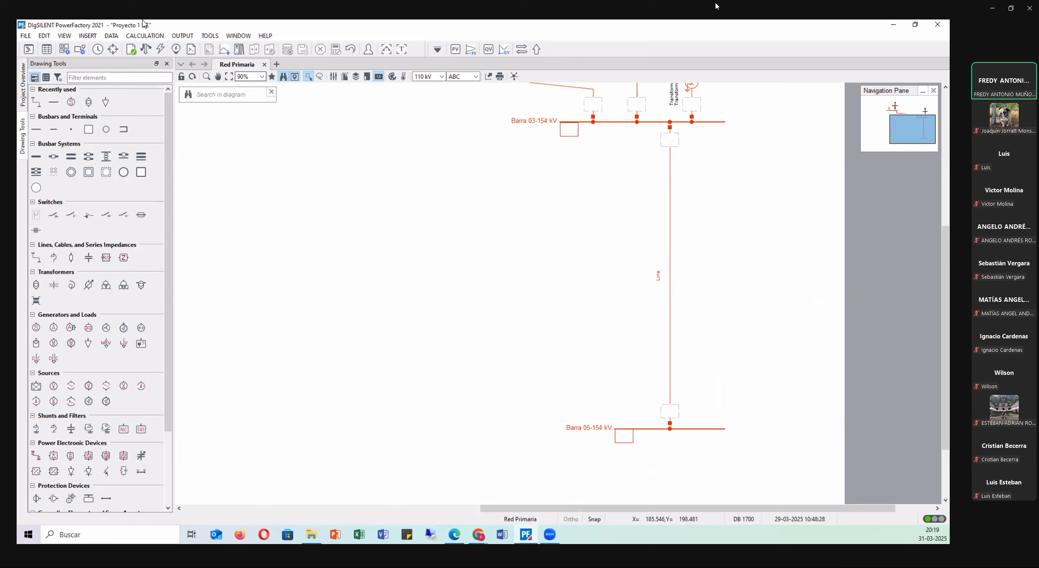
# Start a data export in PFD format and choose the Proyecto 1 IEE project as the object to export.
pyautogui.click(25, 36)
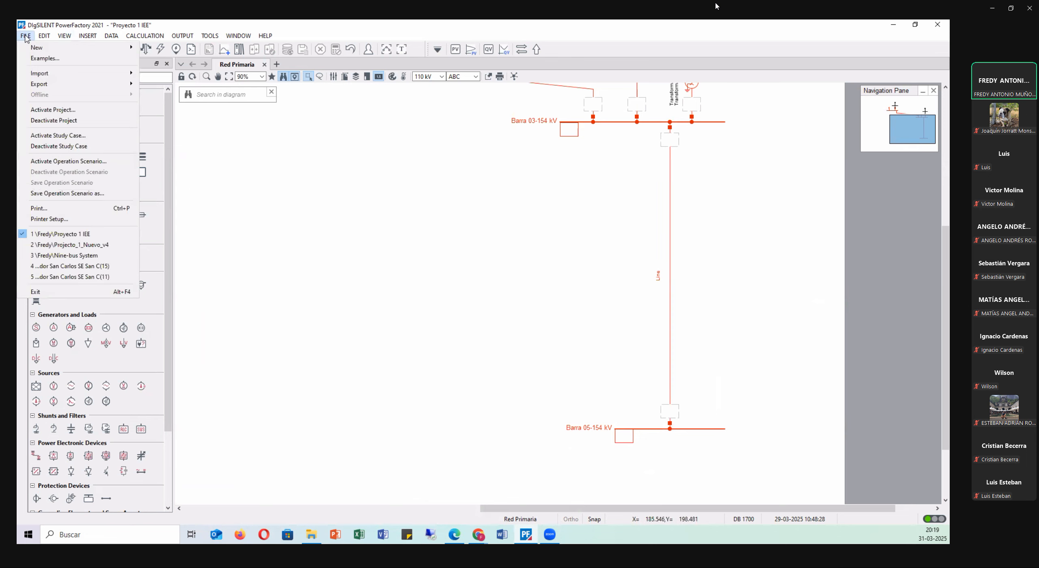
pyautogui.moveTo(48, 88)
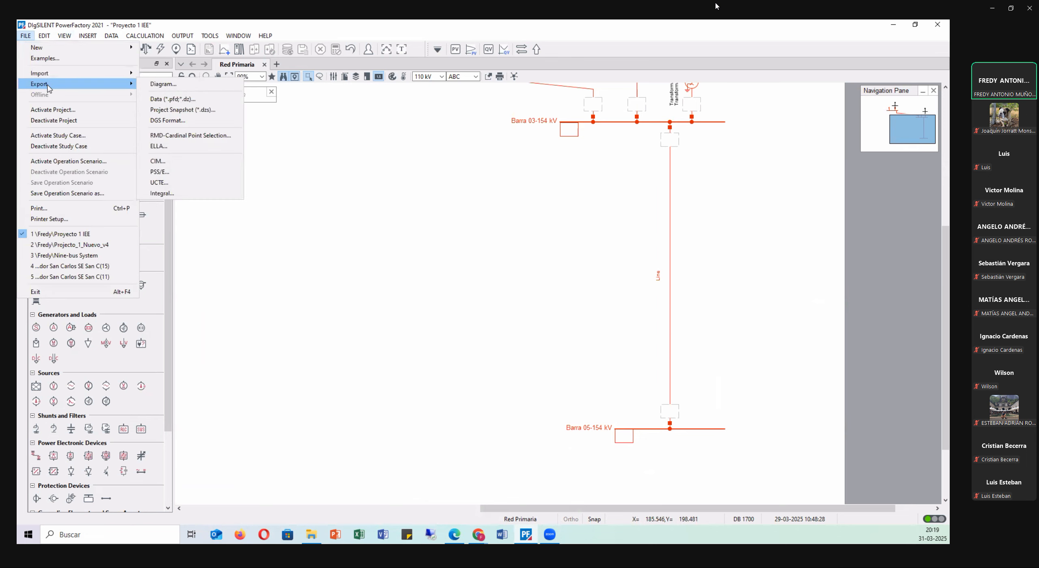
pyautogui.click(193, 99)
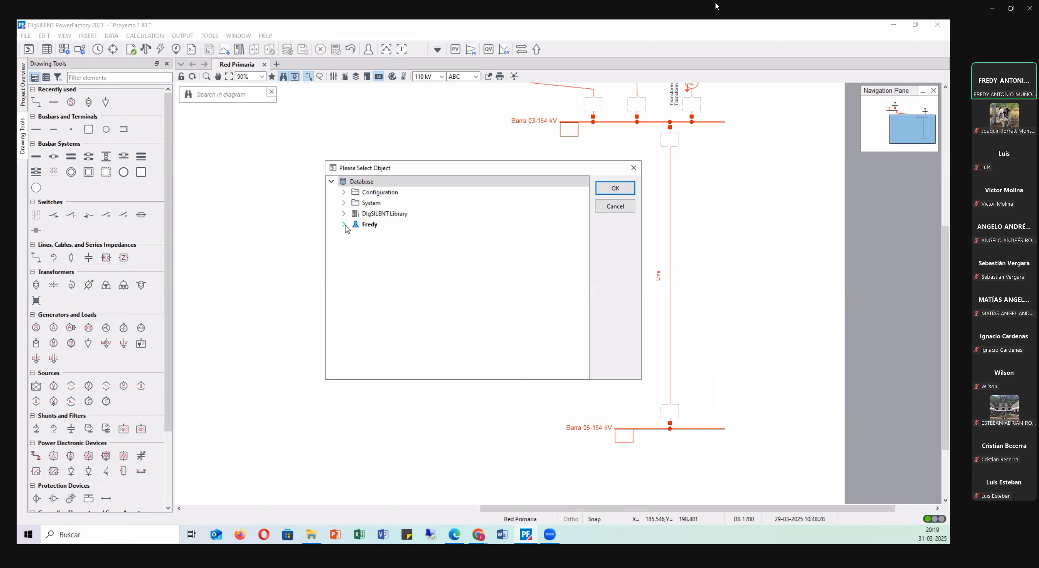
pyautogui.click(344, 224)
pyautogui.scroll(-4, 410, 240)
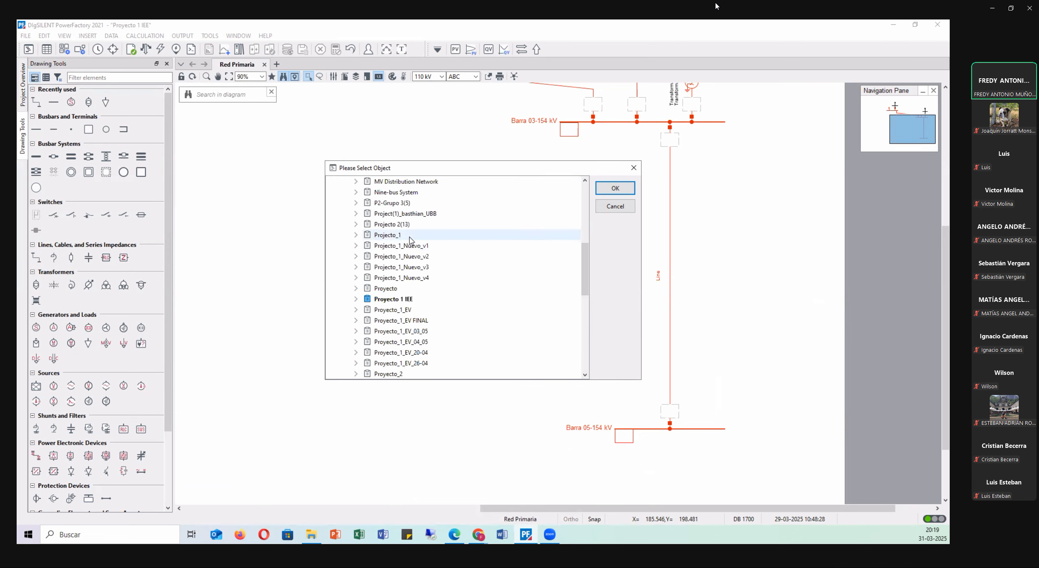
pyautogui.scroll(-3, 411, 241)
pyautogui.click(403, 204)
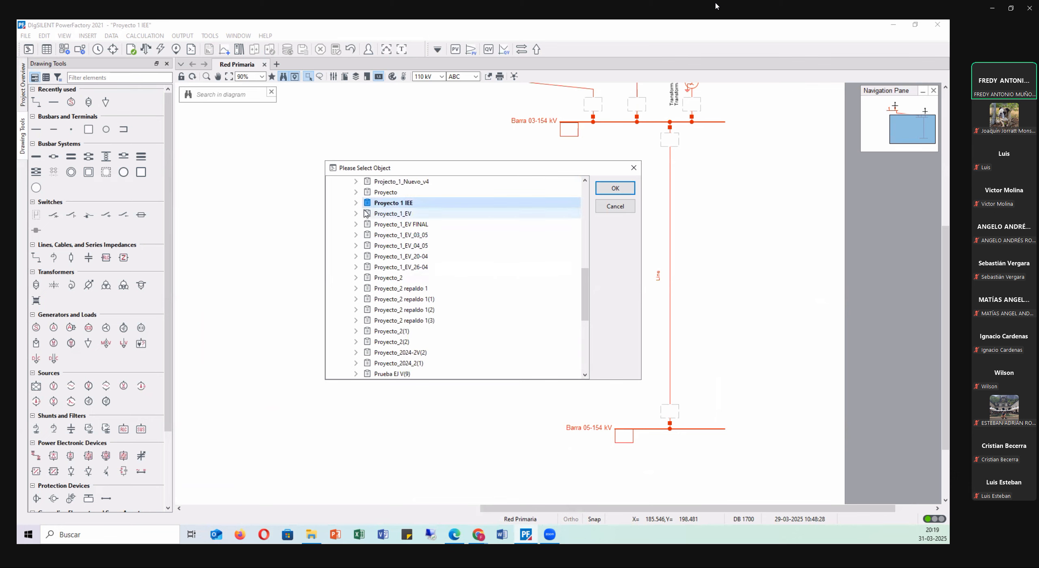
pyautogui.click(616, 188)
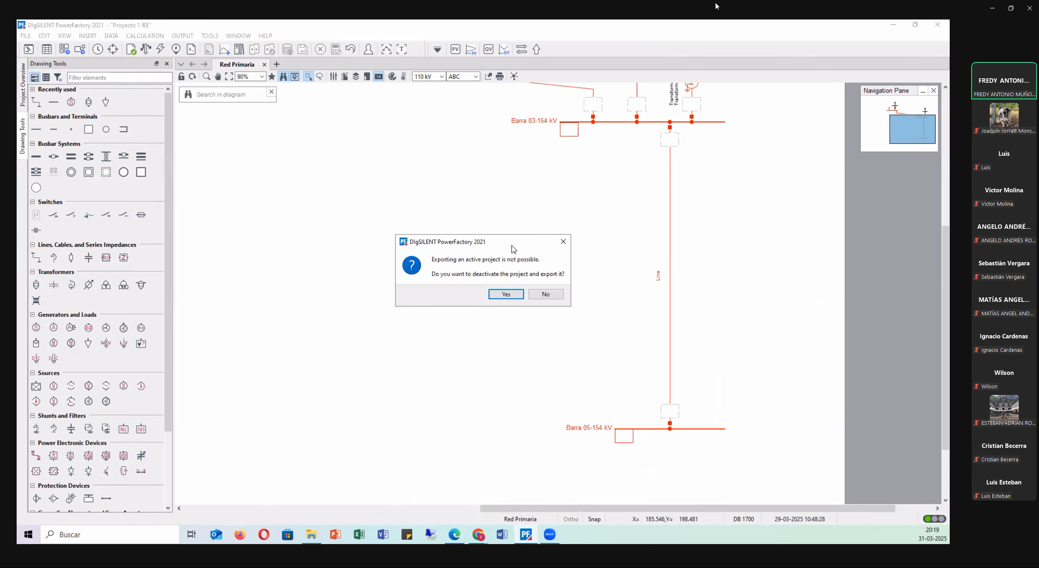
# Agree to deactivate the project for export and save the PFD file as Proyecto 1 IEE on the desktop.
pyautogui.moveTo(514, 247); pyautogui.dragTo(522, 184)
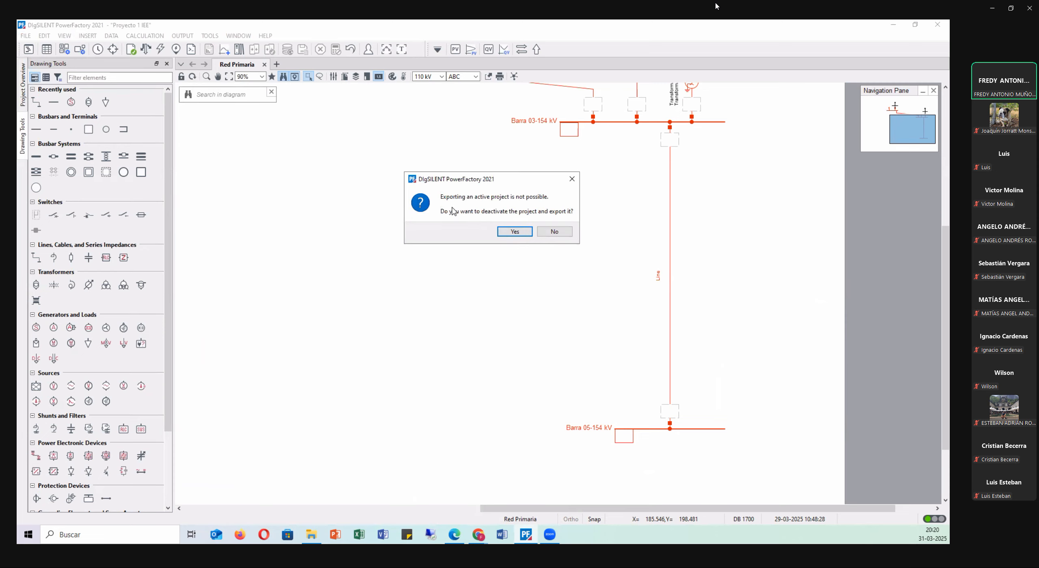
pyautogui.click(504, 232)
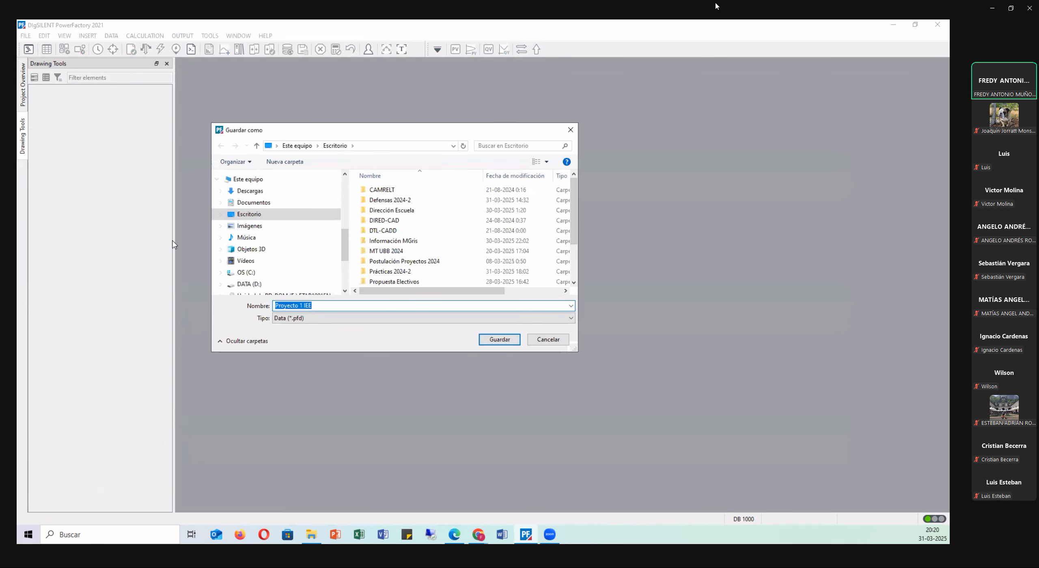
pyautogui.click(245, 214)
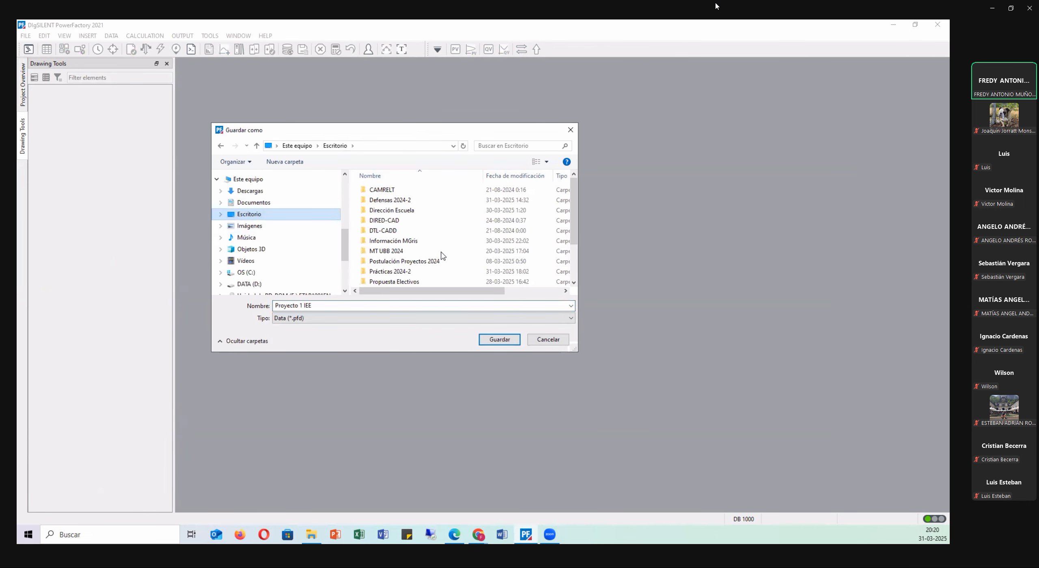
pyautogui.click(483, 344)
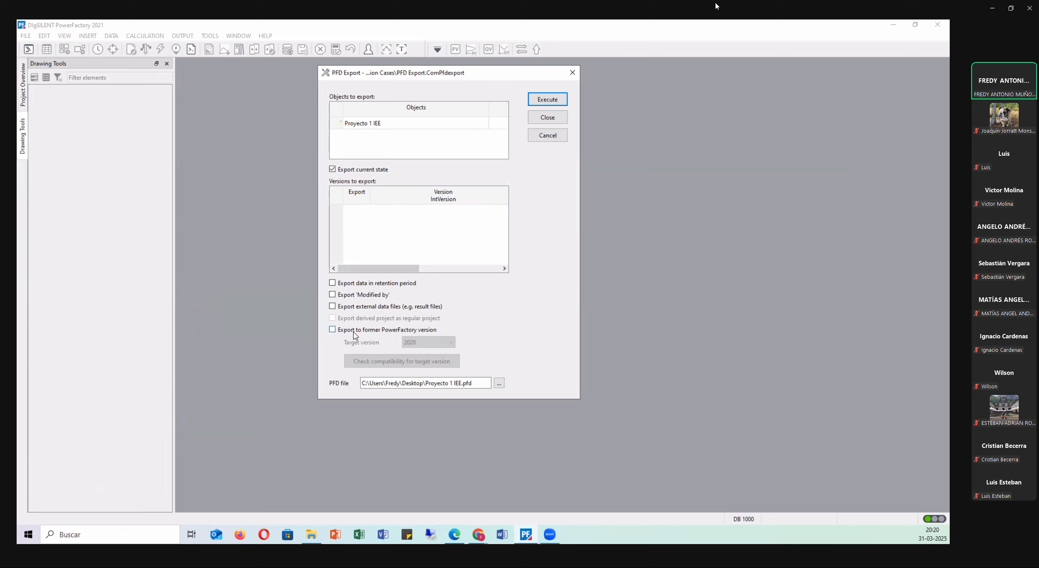
# Execute the PFD export of the current state with export to a former PowerFactory version left off.
pyautogui.click(371, 329)
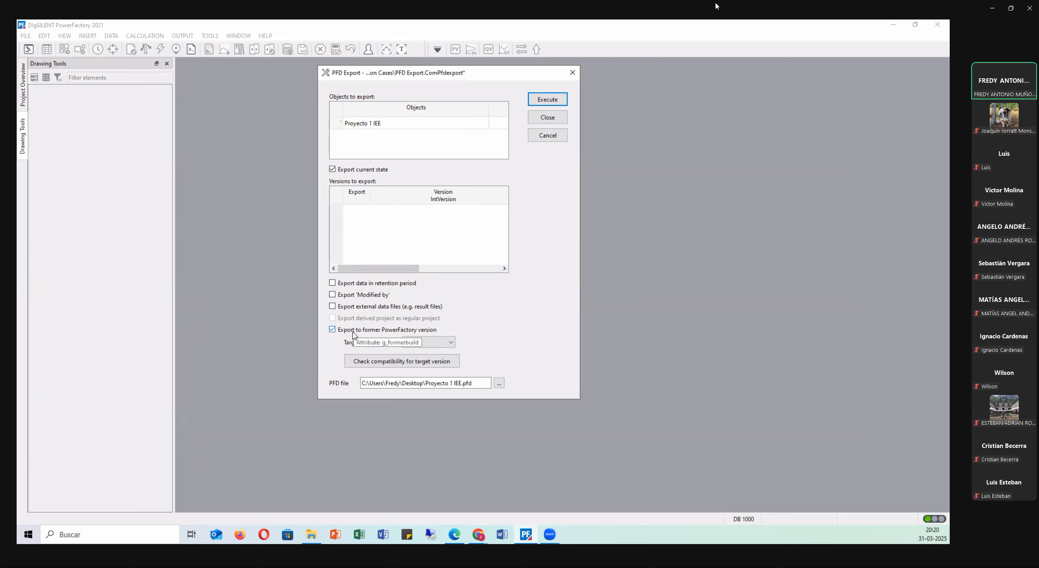
pyautogui.click(352, 330)
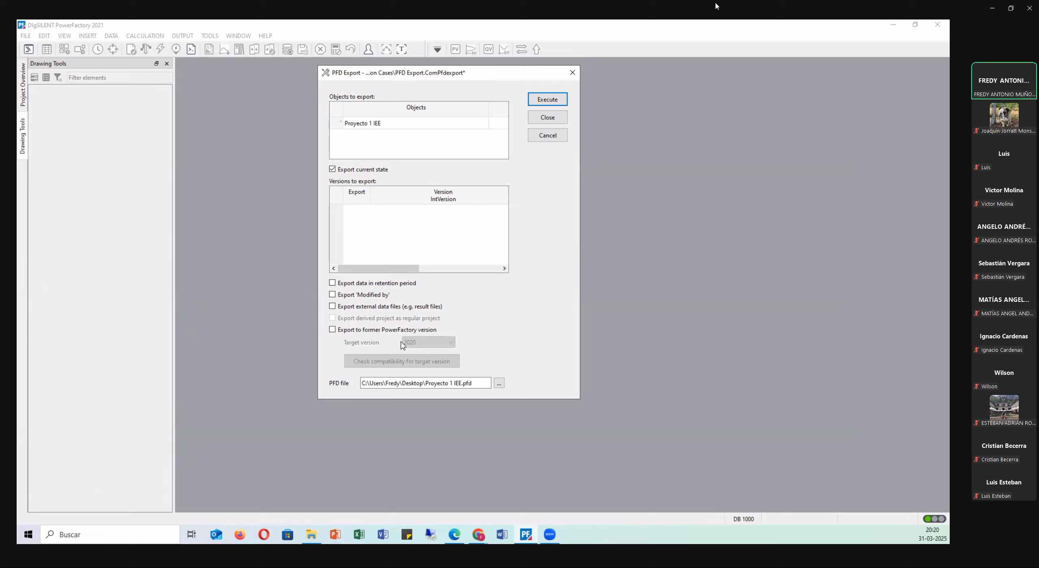
pyautogui.click(548, 101)
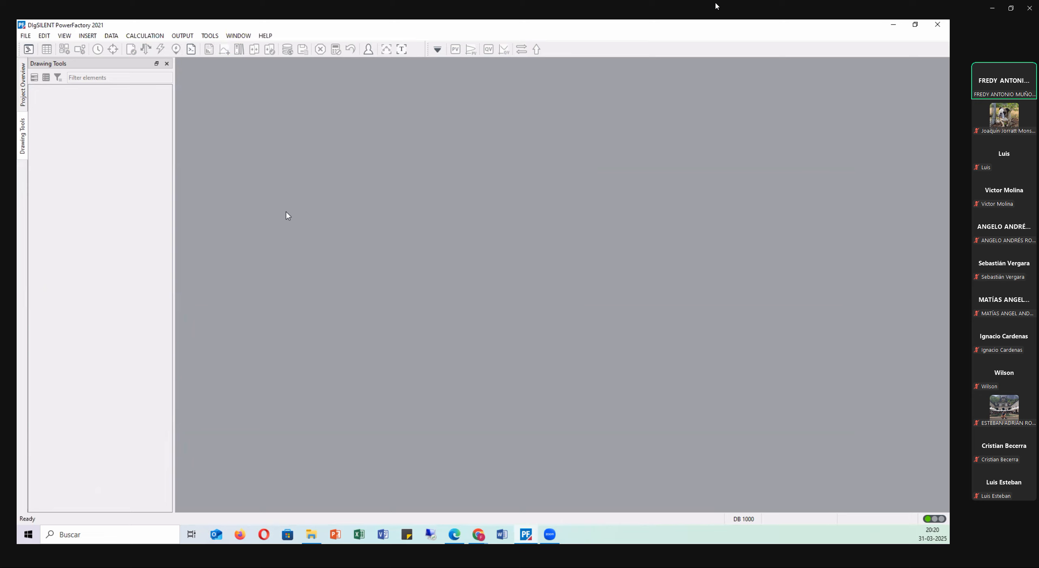
# Minimize the open windows and move the exported Proyecto 1 IEE file to the upper middle of the desktop.
pyautogui.click(893, 25)
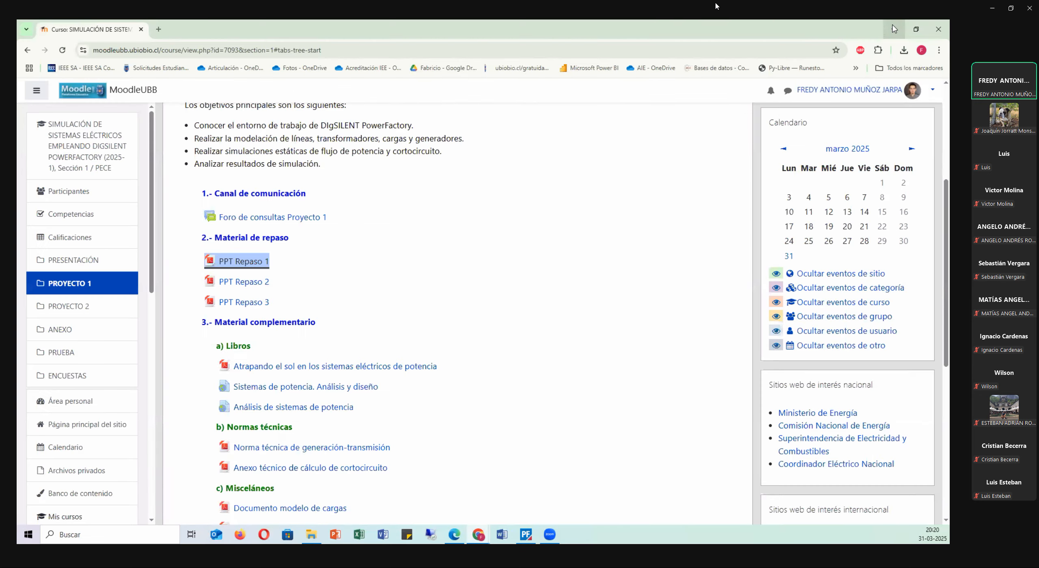
pyautogui.click(895, 26)
pyautogui.moveTo(312, 264); pyautogui.dragTo(555, 210)
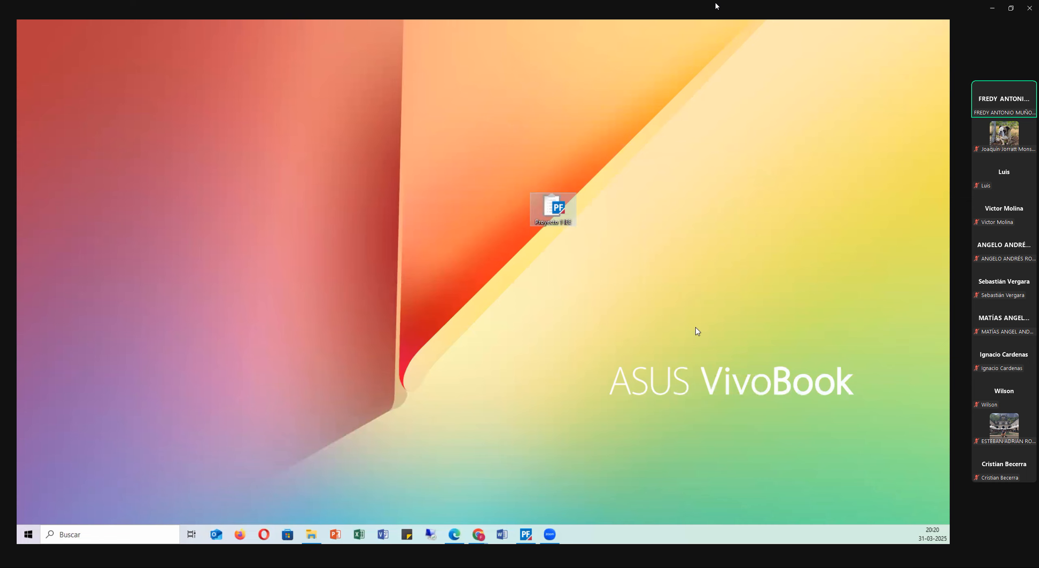